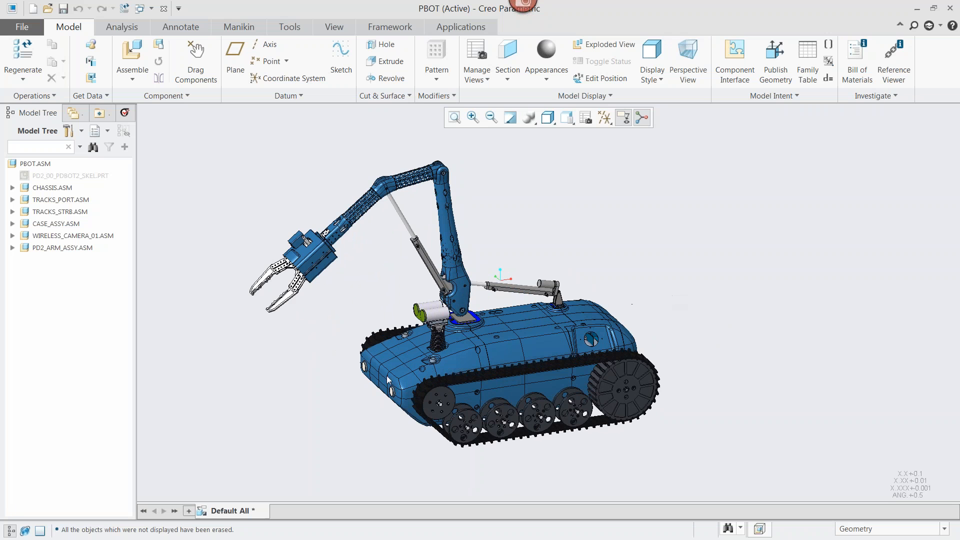
- Open the SHELL_BODY_CONCEPT_DESIGN part from the wireless camera's shell assembly in its own window
scroll(382, 362, down, 1)
scroll(611, 346, up, 1)
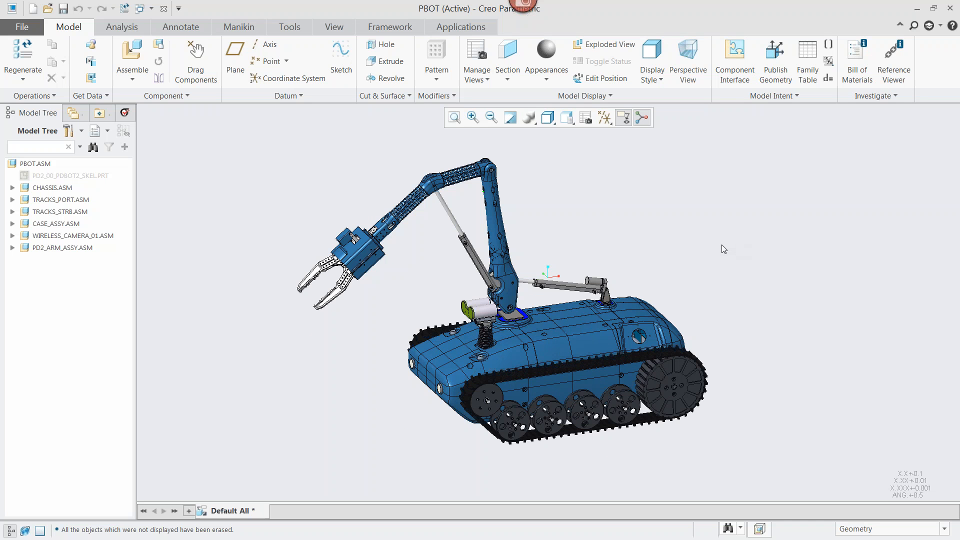
middle_drag(695, 241, 675, 243)
scroll(449, 289, down, 1)
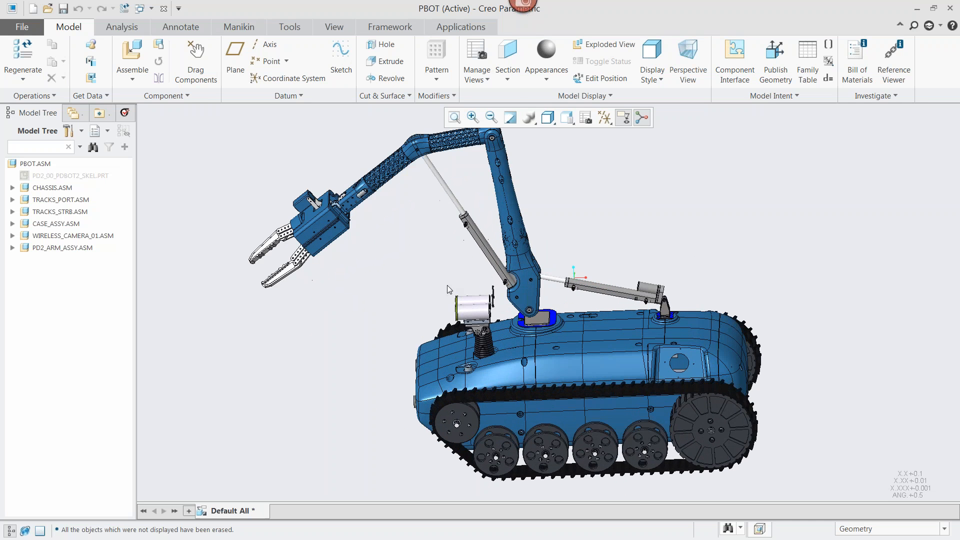
scroll(449, 289, down, 3)
middle_drag(553, 332, 569, 320)
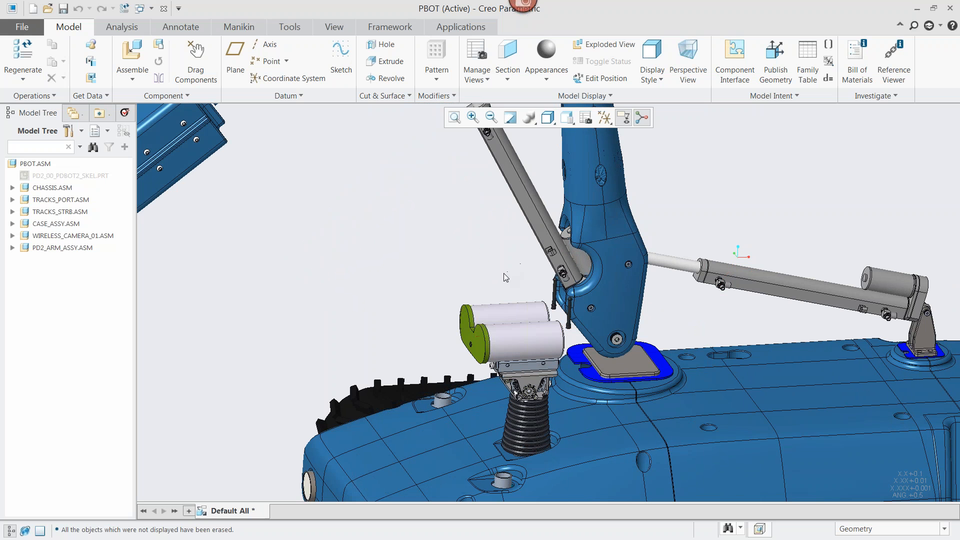
click(12, 236)
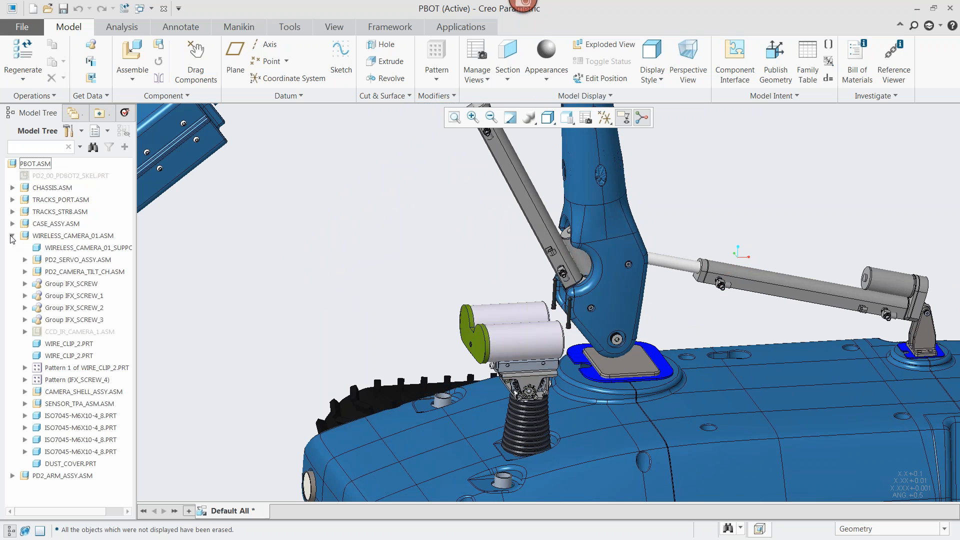
click(510, 331)
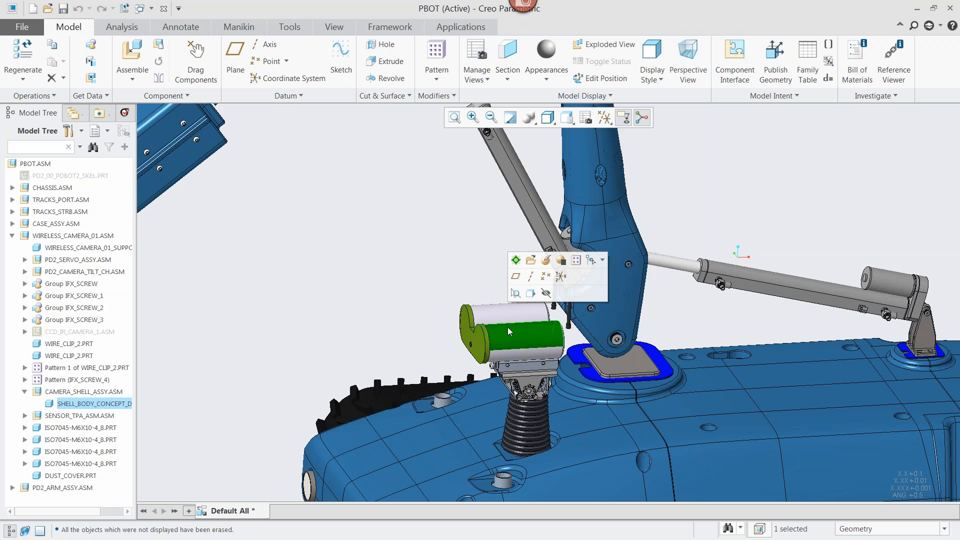
click(530, 260)
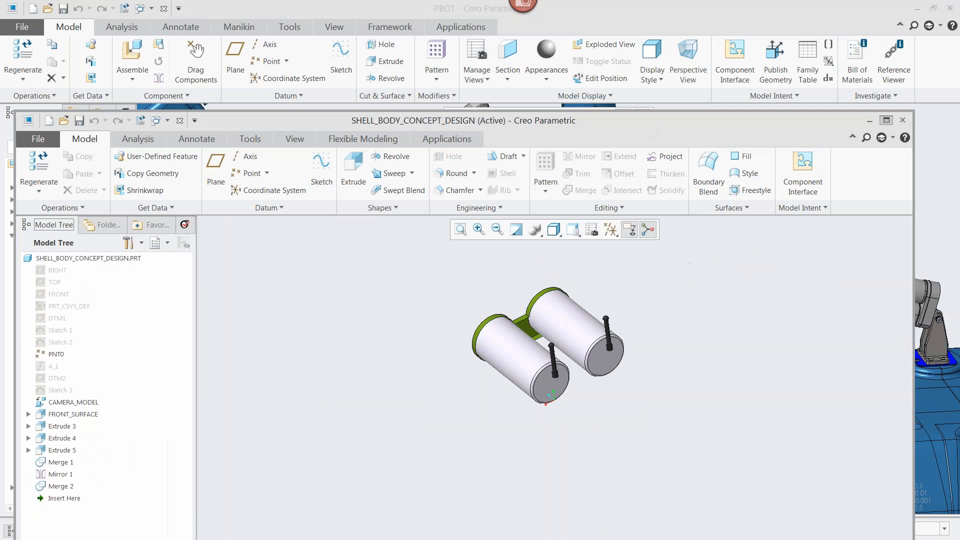
key(ctrl+d)
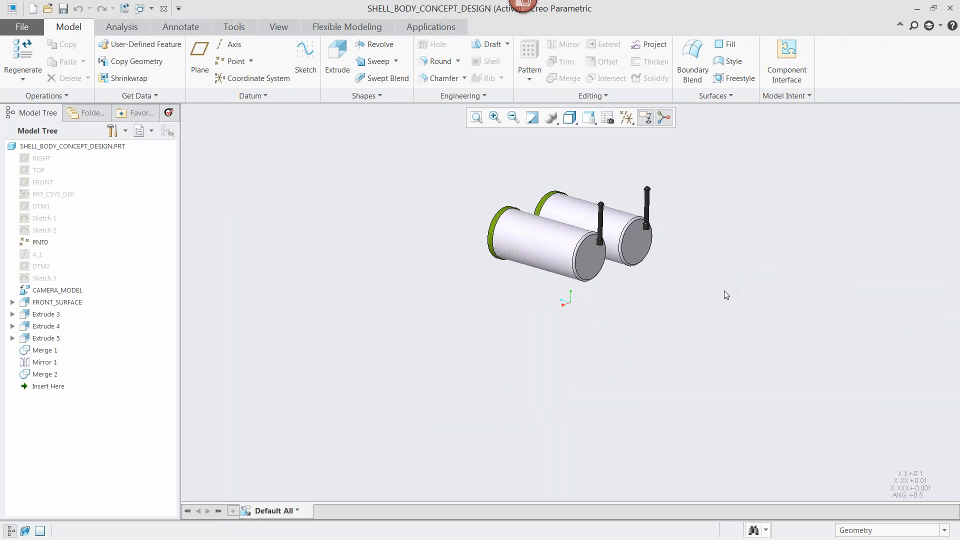
mouse_move(710, 285)
middle_down()
mouse_move(795, 277)
mouse_move(767, 285)
mouse_move(726, 229)
middle_up()
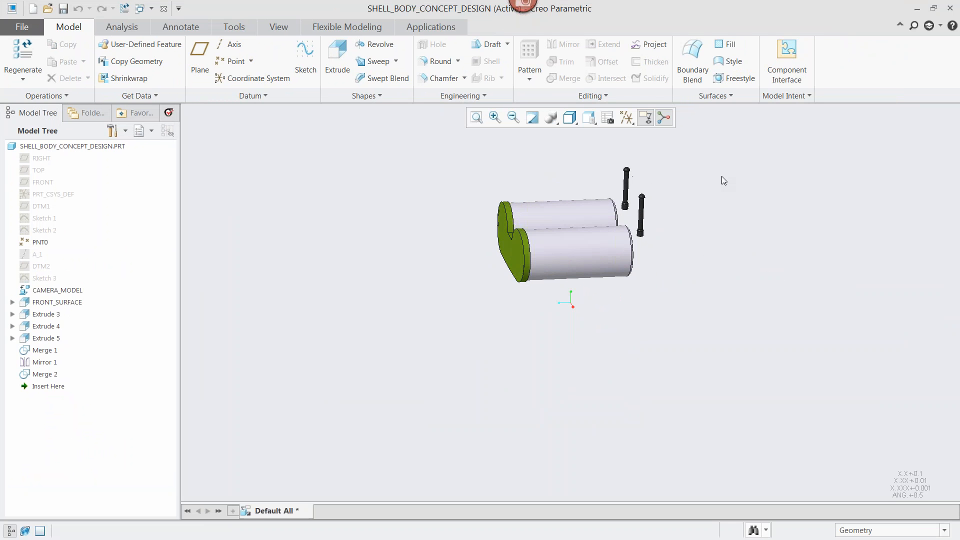
- Start a Freestyle feature and import the obj_concept.obj mesh as its initial shape
click(739, 80)
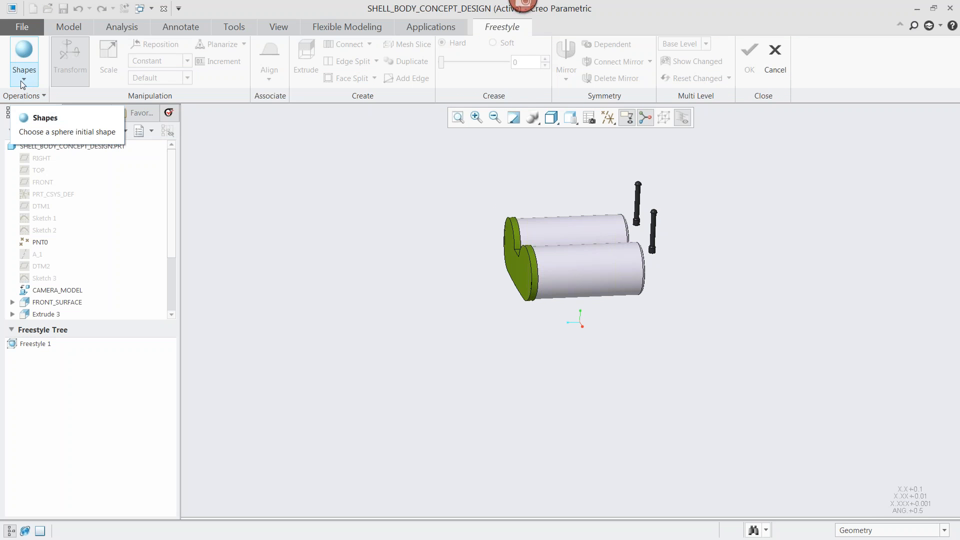
click(22, 80)
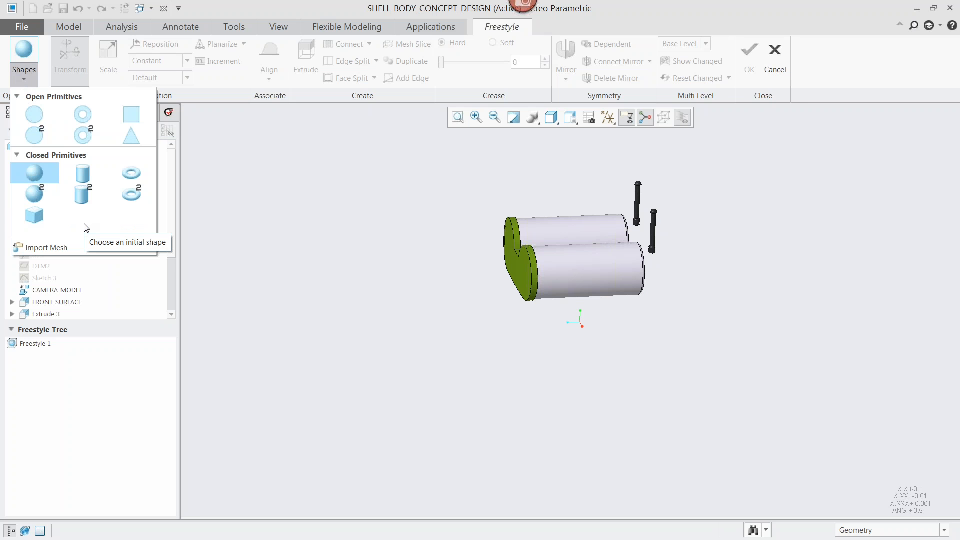
click(49, 247)
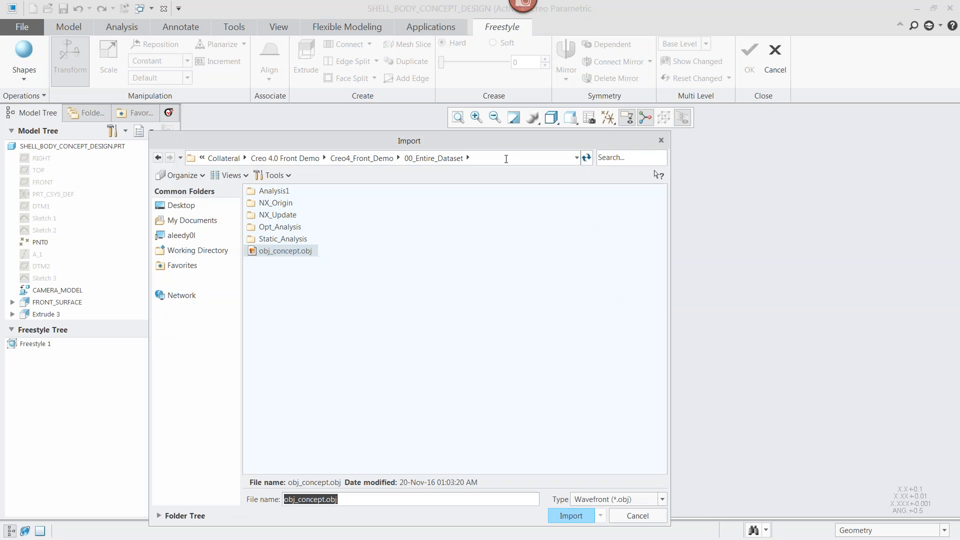
drag(499, 142, 566, 127)
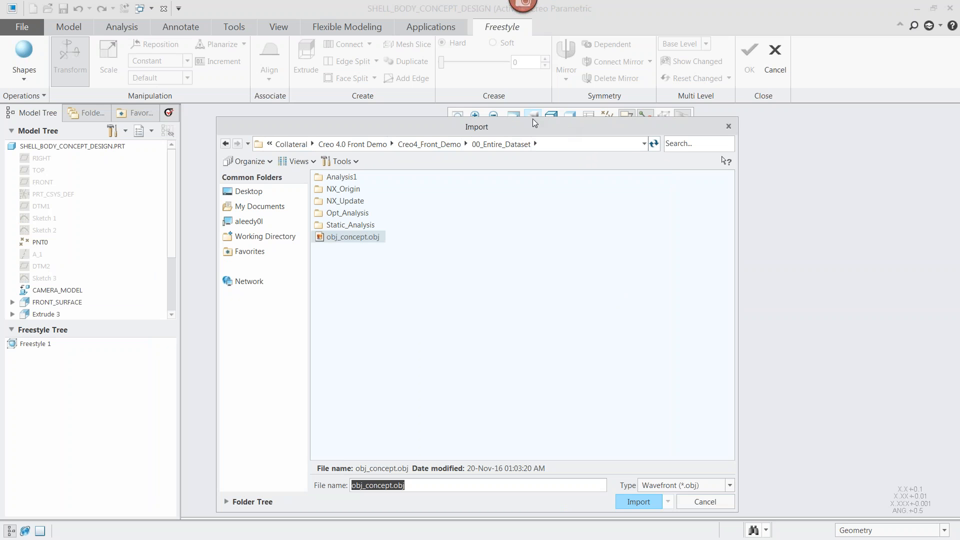
click(631, 503)
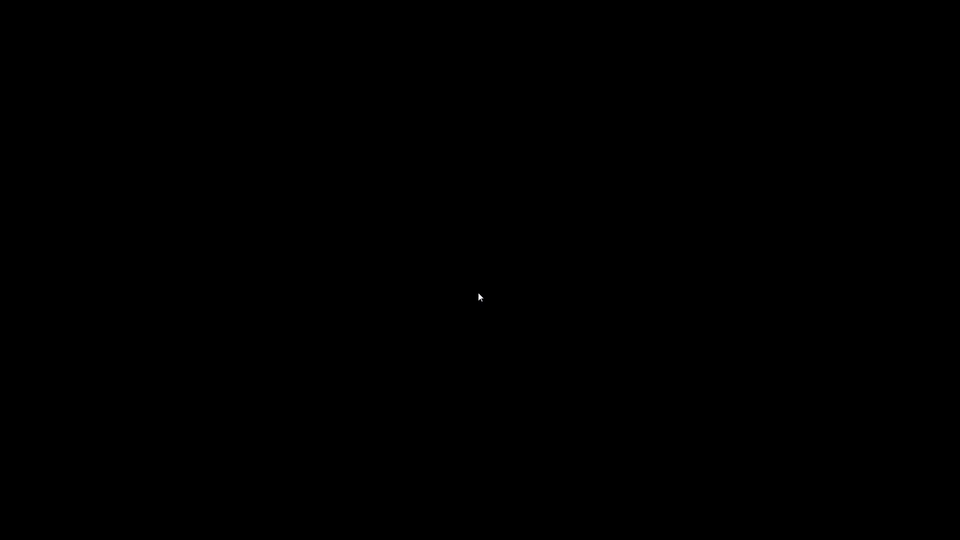
click(475, 303)
middle_drag(713, 257, 736, 258)
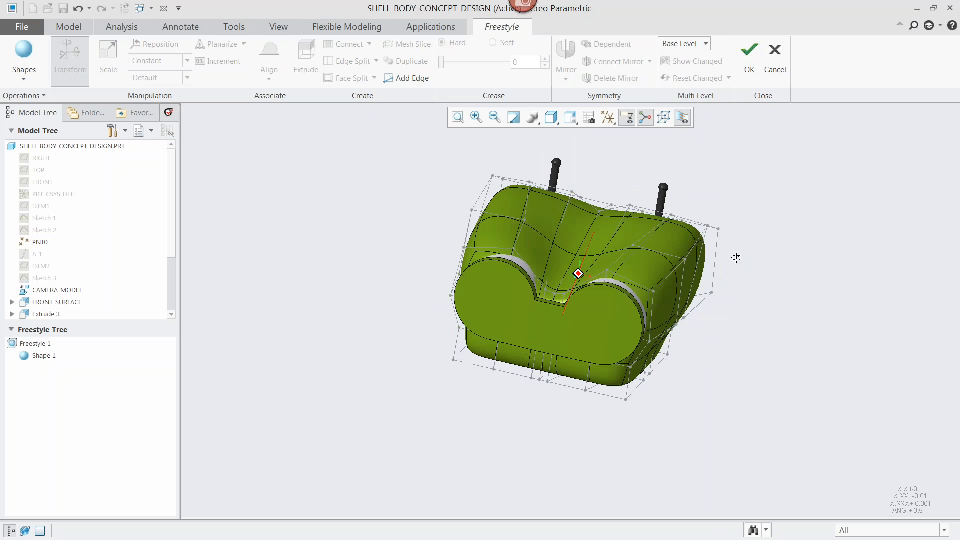
- In the FRONT view, select the left half of the control mesh and mirror it about the RIGHT datum plane
click(577, 125)
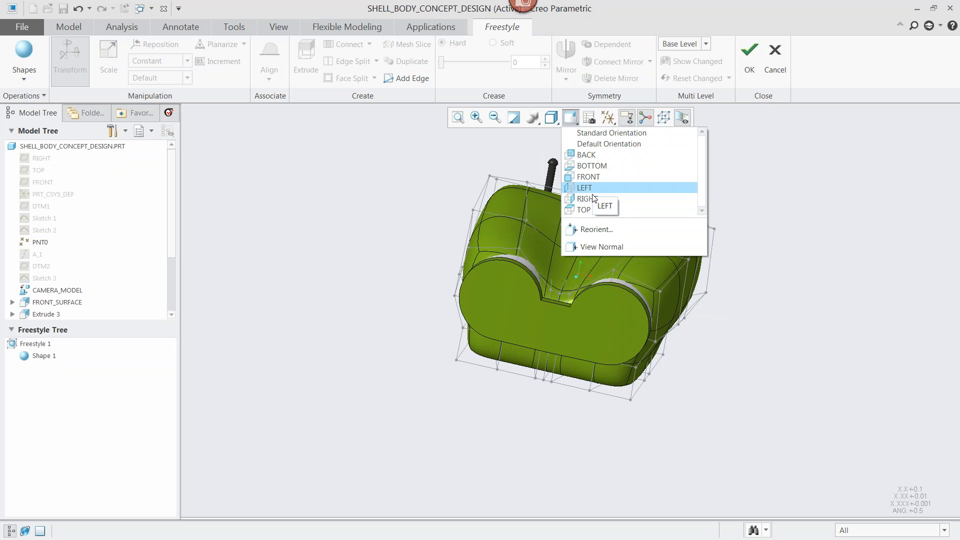
click(589, 177)
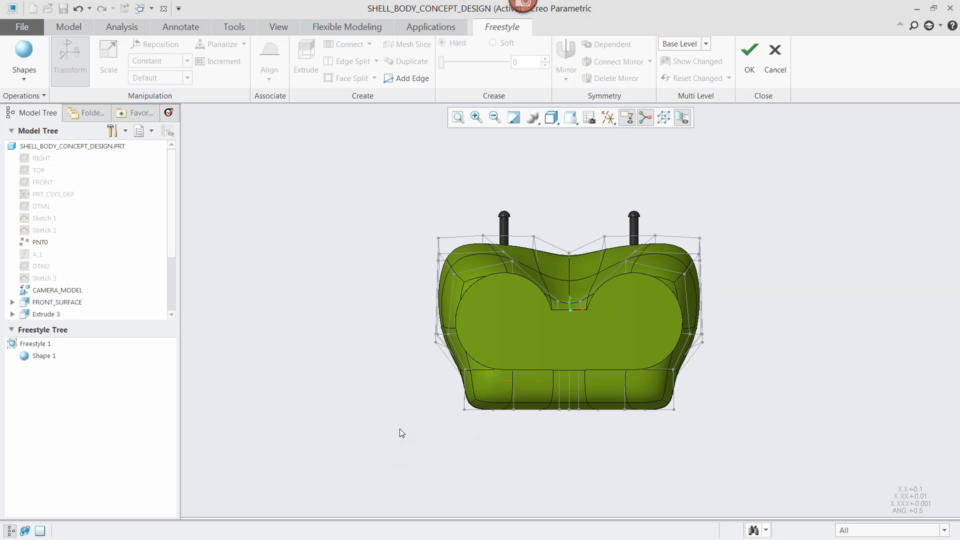
drag(386, 444, 574, 228)
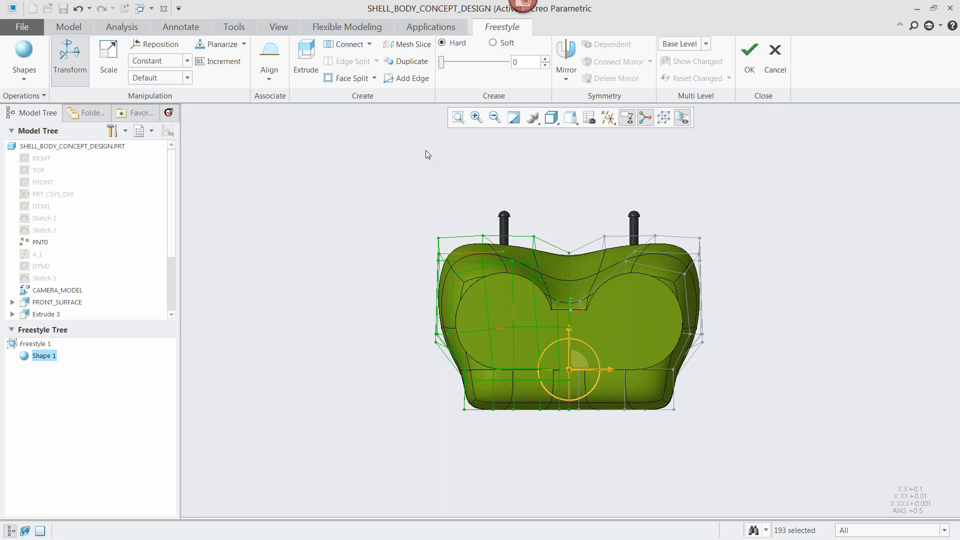
click(568, 54)
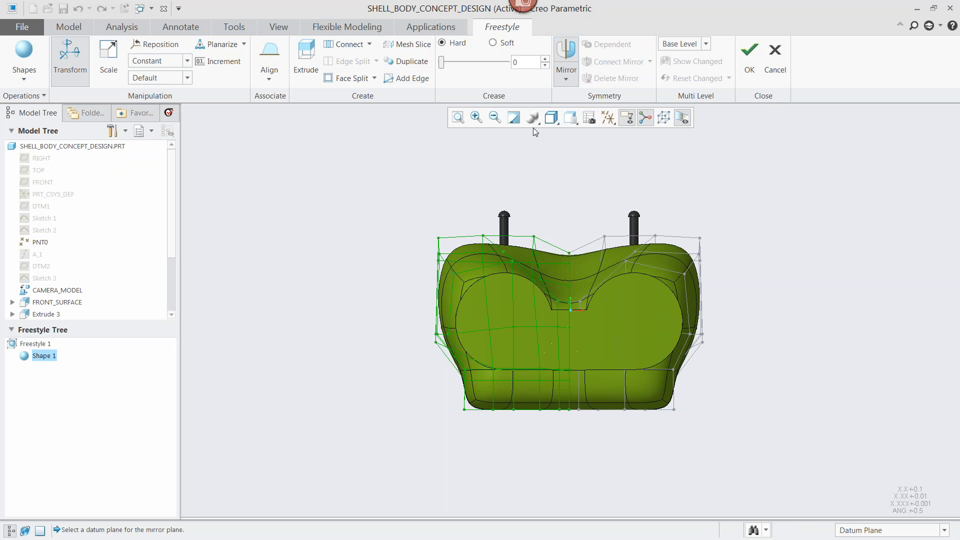
click(42, 159)
click(802, 280)
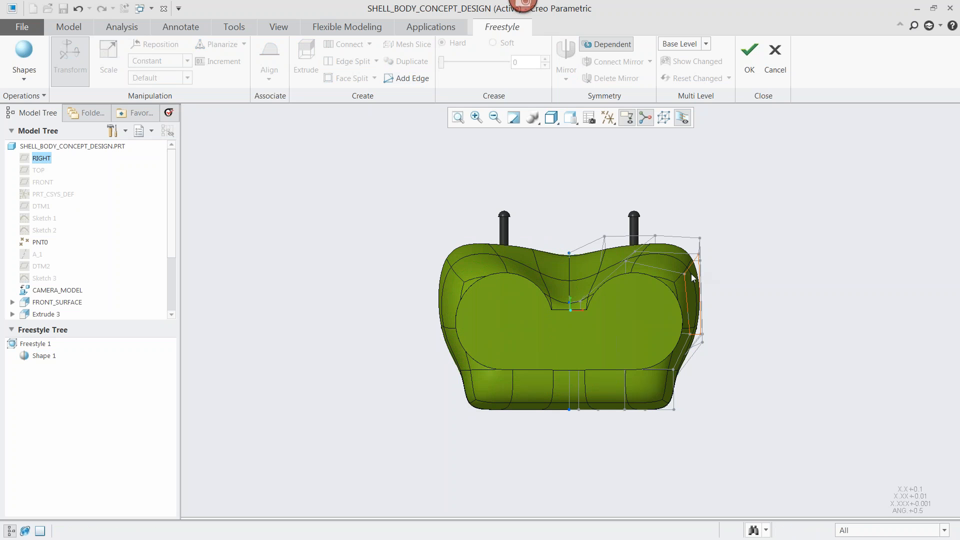
- Reshape the shell's side by moving the upper corner and lower side control points of the mesh
drag(733, 231, 692, 274)
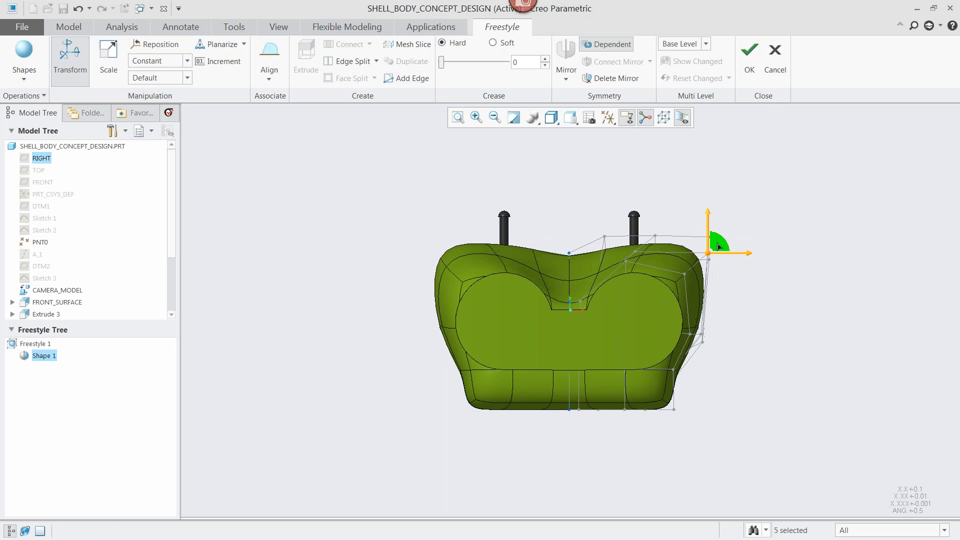
drag(696, 362, 726, 351)
click(764, 454)
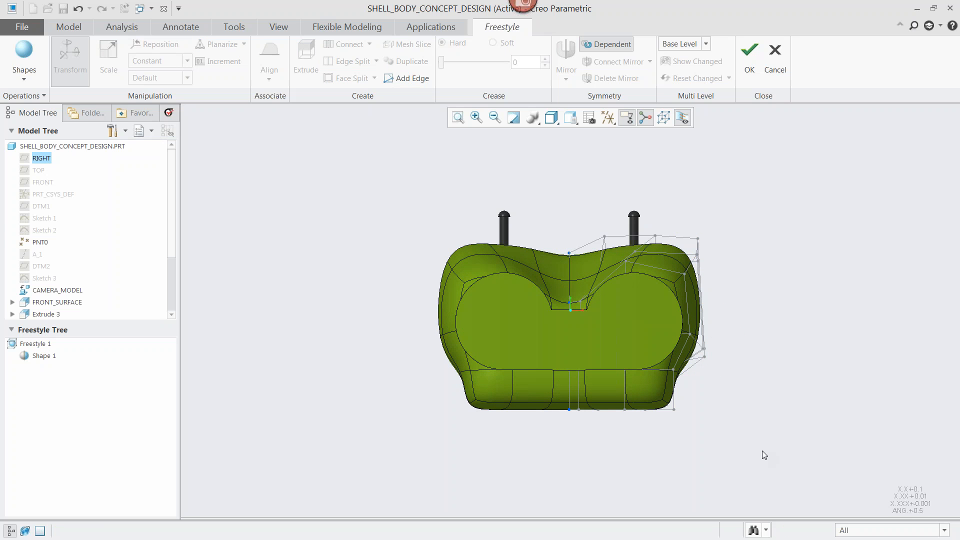
- Select the six front faces of the control mesh behind the front plate and delete them to open the shell
middle_drag(764, 359, 776, 363)
scroll(693, 419, down, 2)
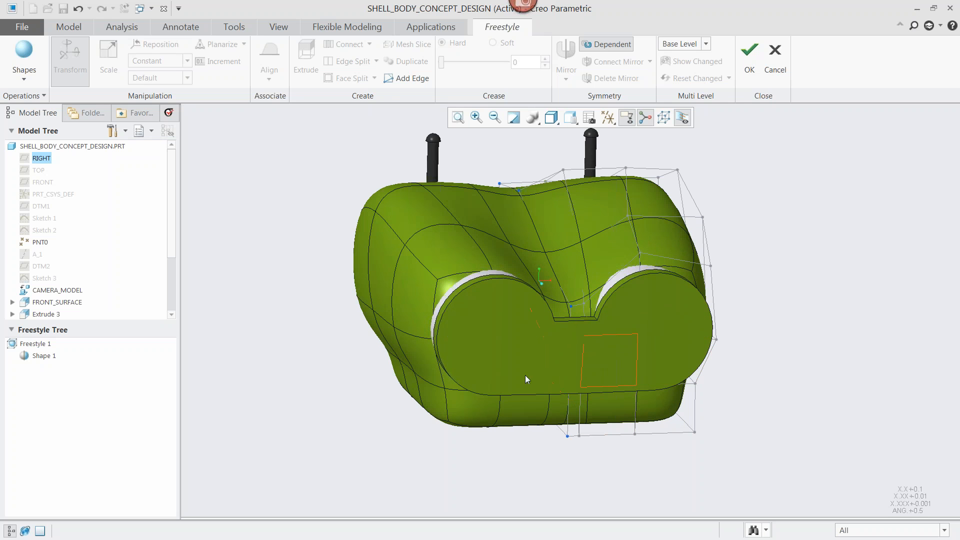
scroll(619, 372, down, 2)
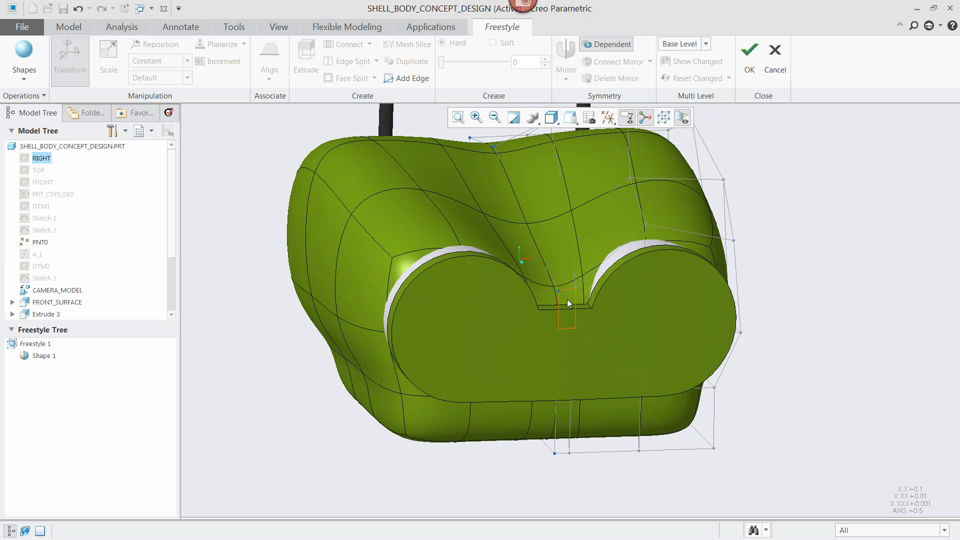
click(567, 299)
ctrl+click(624, 277)
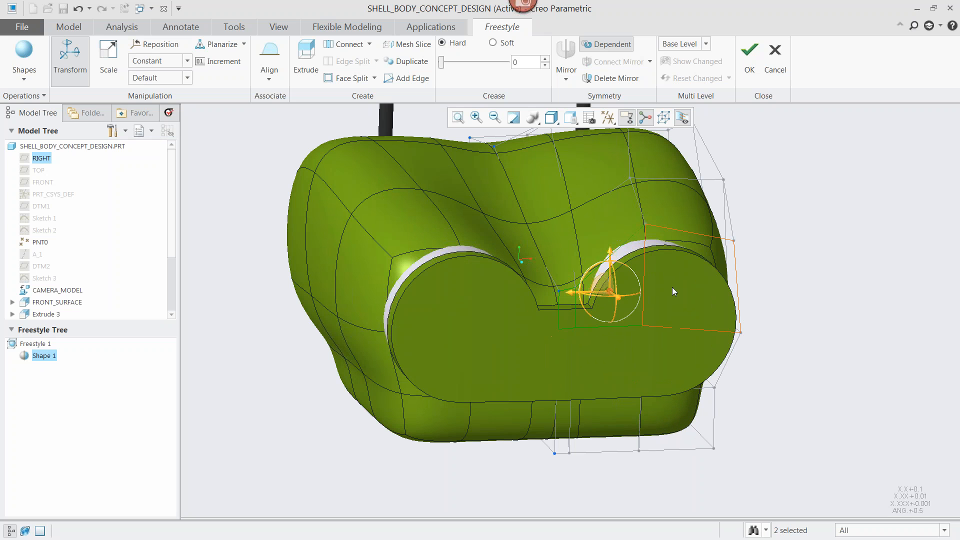
ctrl+click(672, 287)
ctrl+click(668, 358)
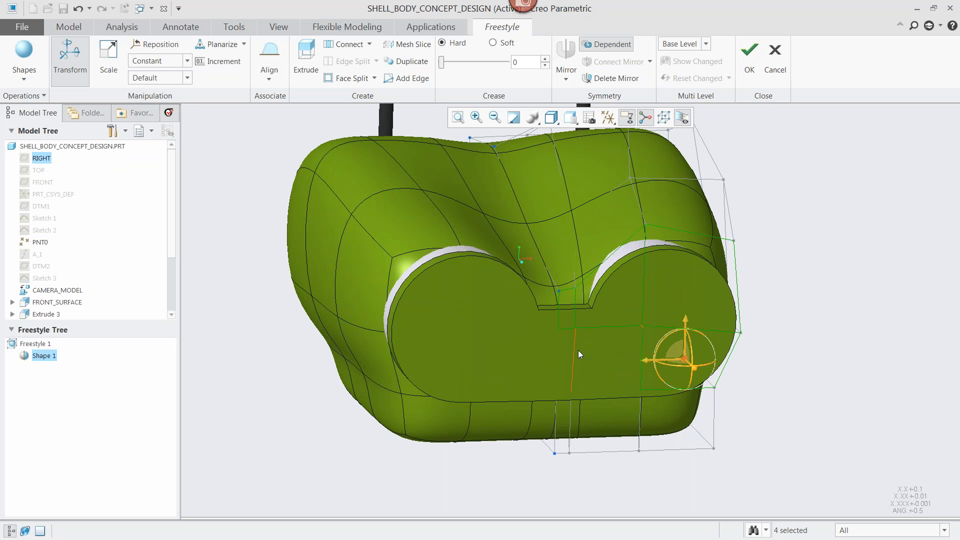
ctrl+click(615, 340)
ctrl+click(572, 353)
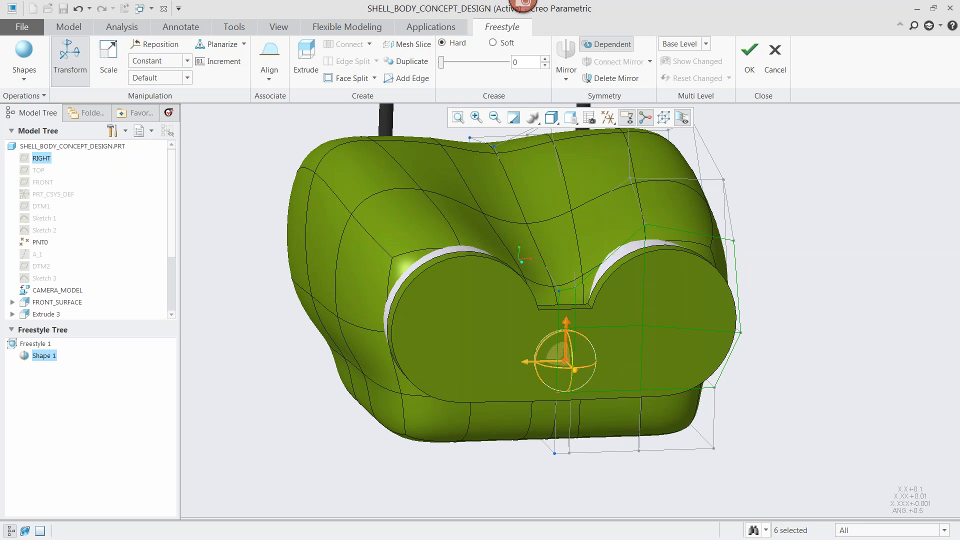
click(821, 289)
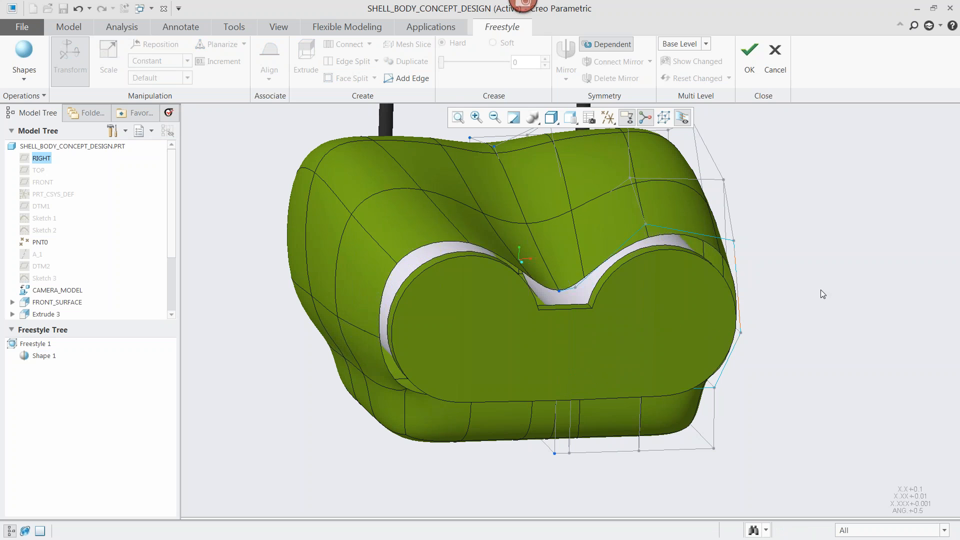
- Align the mesh's open front boundary edges, except the one at the centre notch, to the front plate's outer edge chain
mouse_move(815, 284)
middle_down()
mouse_move(790, 284)
mouse_move(818, 295)
middle_up()
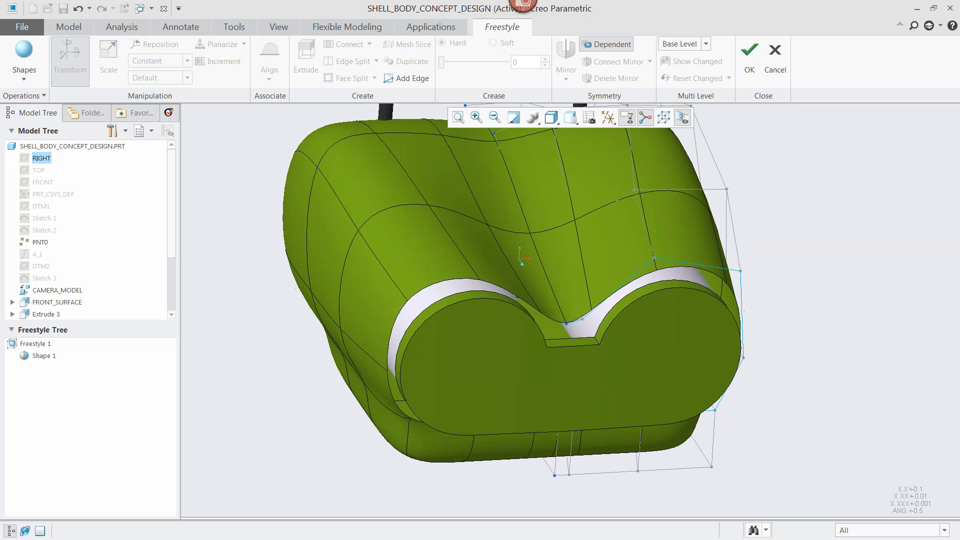
click(634, 306)
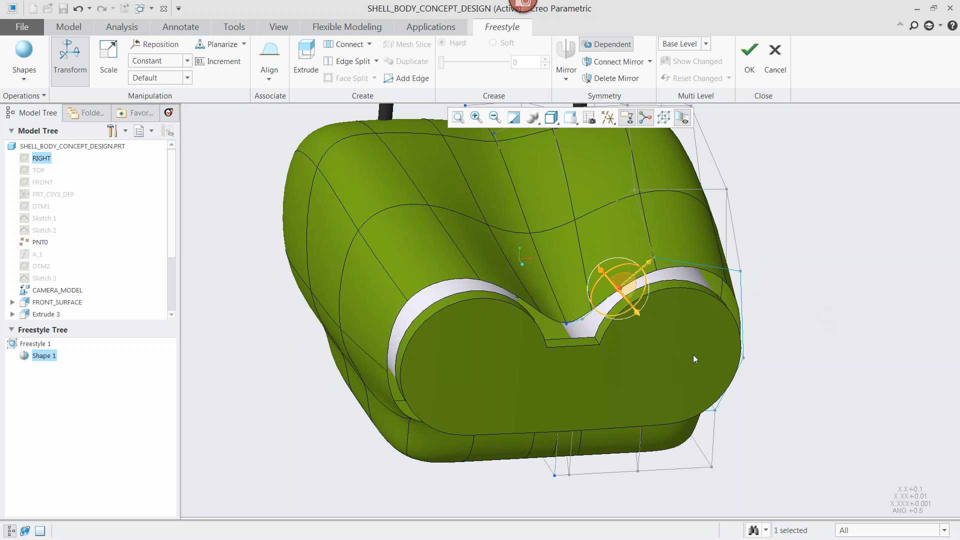
middle_drag(827, 322, 821, 281)
click(561, 283)
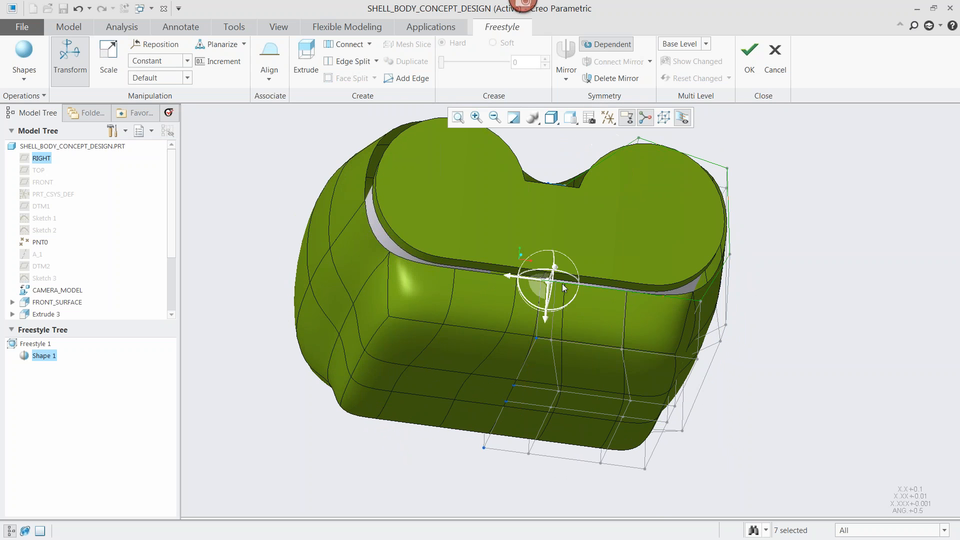
middle_drag(798, 209, 797, 253)
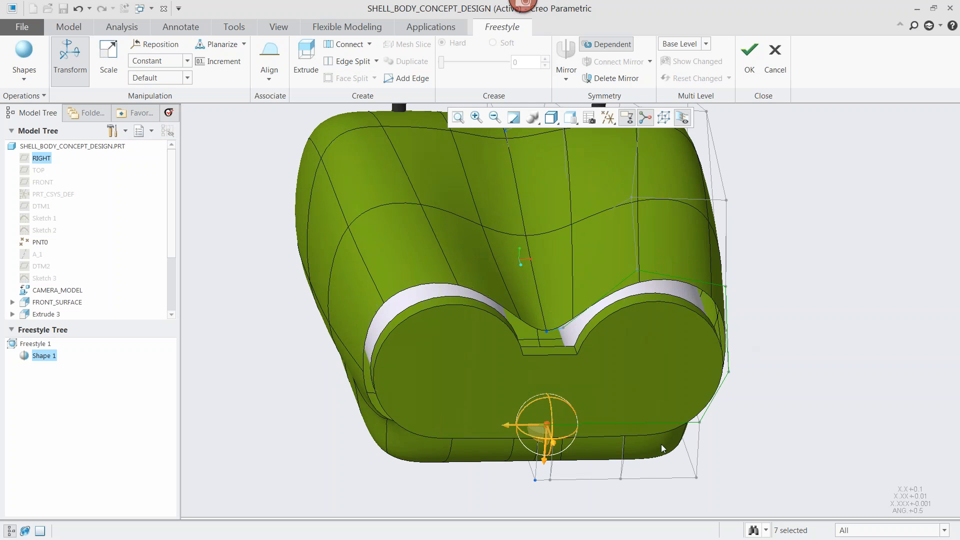
click(269, 72)
click(300, 107)
scroll(652, 315, down, 3)
click(645, 278)
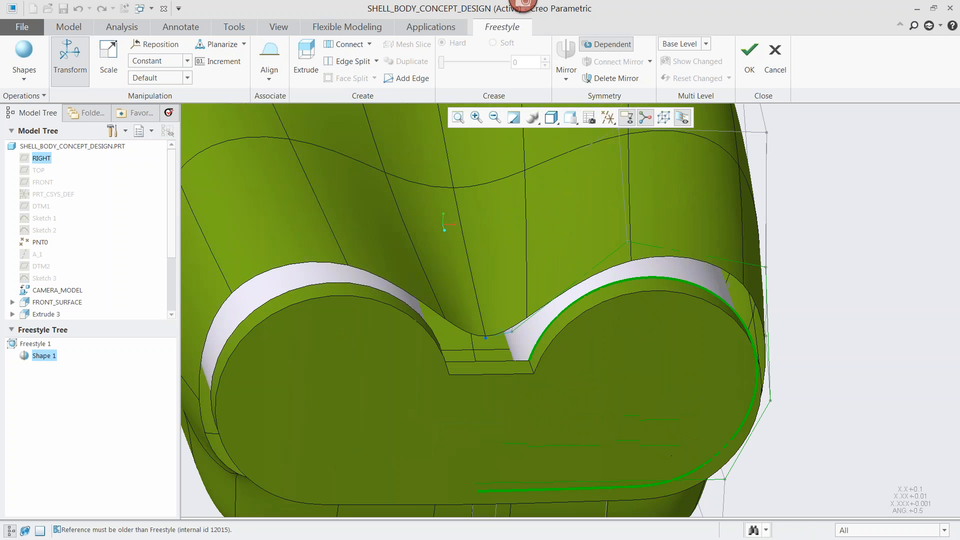
middle_click(828, 292)
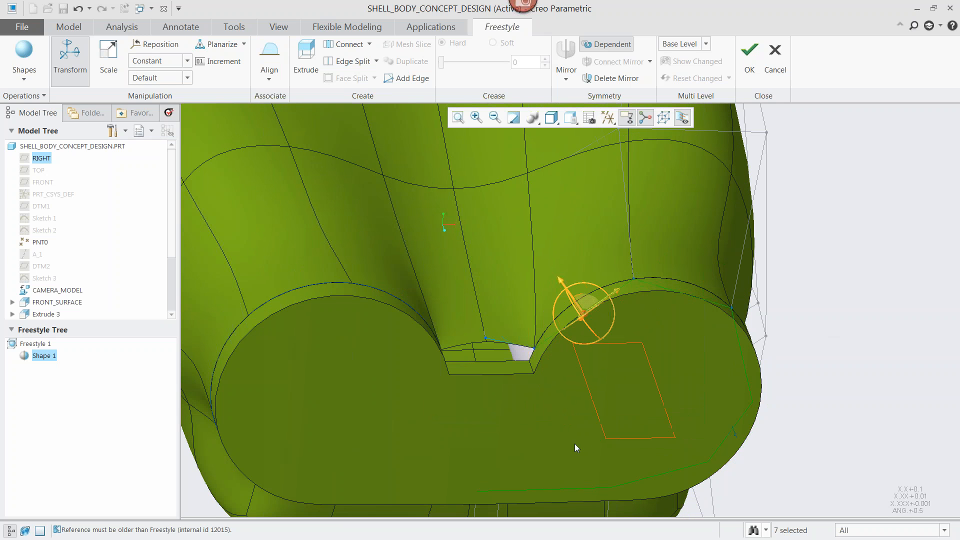
- Align the remaining open mesh edge at the centre notch to the notch edge of the front plate
click(520, 352)
click(269, 63)
click(300, 106)
click(510, 362)
middle_click(827, 323)
scroll(840, 349, up, 2)
mouse_move(850, 368)
middle_down()
mouse_move(746, 390)
mouse_move(823, 365)
mouse_move(803, 337)
mouse_move(869, 433)
middle_up()
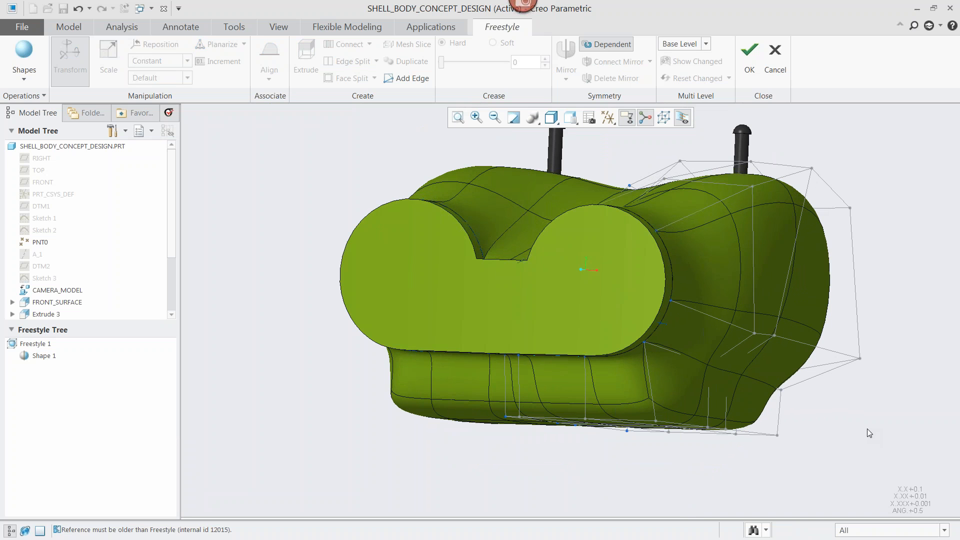
middle_drag(861, 320, 848, 364)
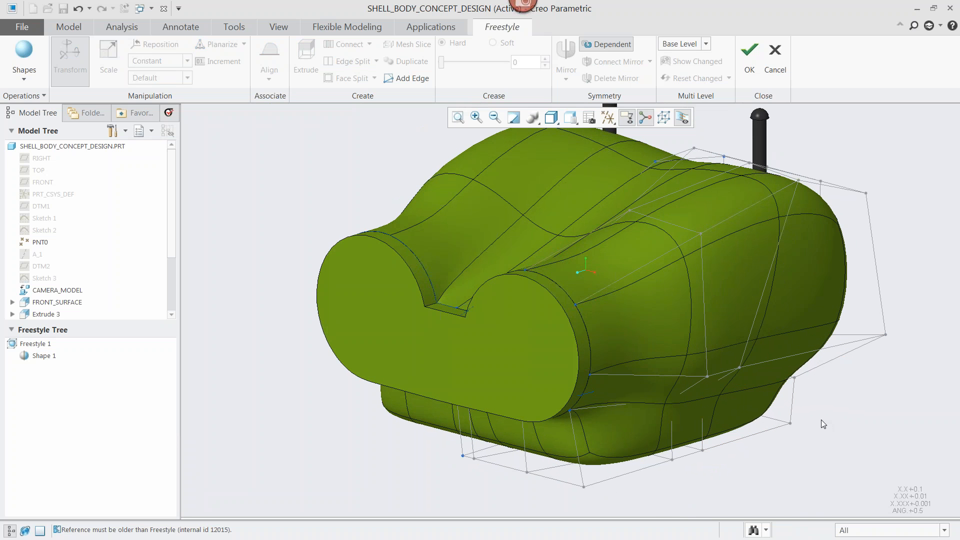
- Display the model shaded without edges and apply a hard crease of 100 to the two mesh edges running back from the notch corner
mouse_move(845, 424)
middle_down()
mouse_move(846, 398)
mouse_move(823, 401)
mouse_move(843, 389)
mouse_move(832, 400)
middle_up()
click(551, 117)
click(574, 163)
middle_drag(827, 434, 816, 380)
click(639, 267)
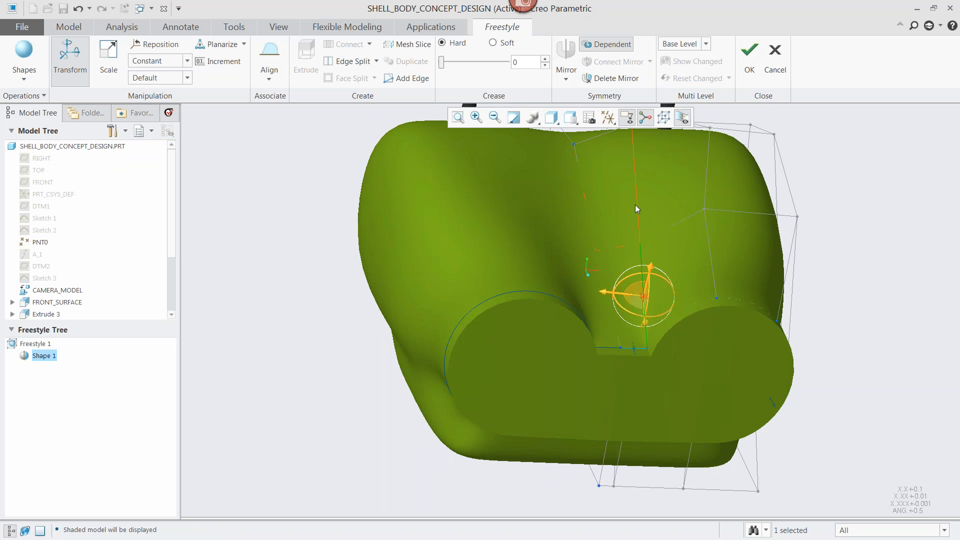
ctrl+click(635, 205)
drag(441, 62, 507, 62)
middle_drag(851, 283, 658, 309)
click(883, 295)
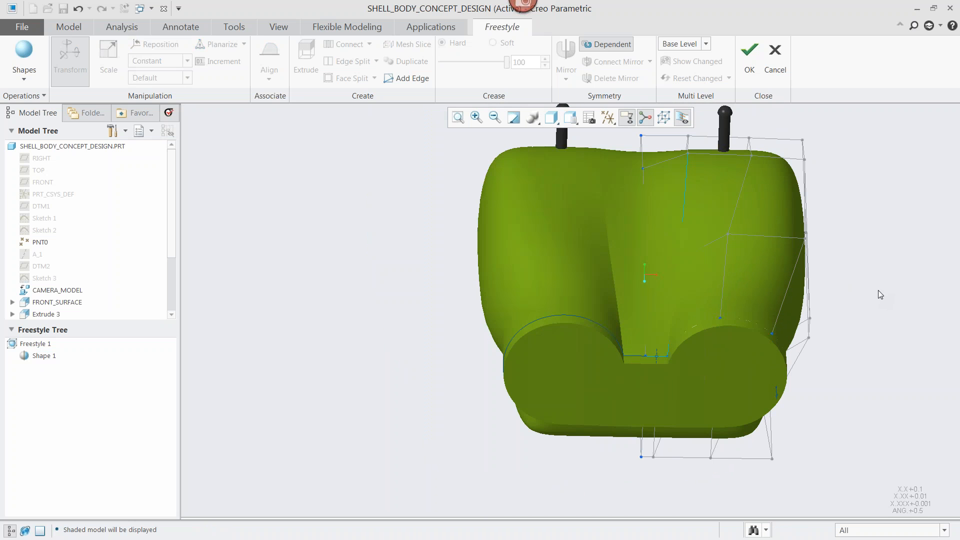
- In the TOP view, add four mesh edges that form a closed diamond around the antenna on the mesh half
click(573, 121)
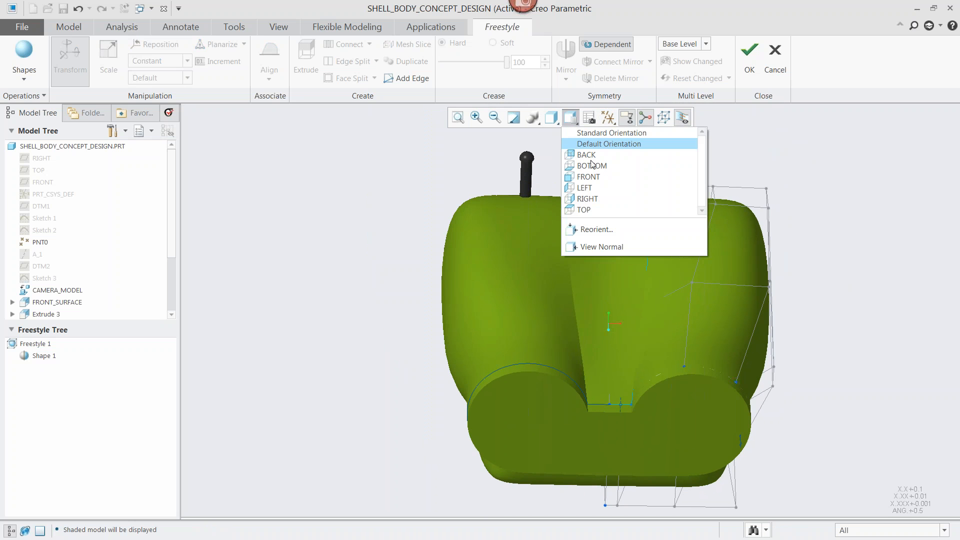
click(584, 209)
scroll(646, 188, down, 3)
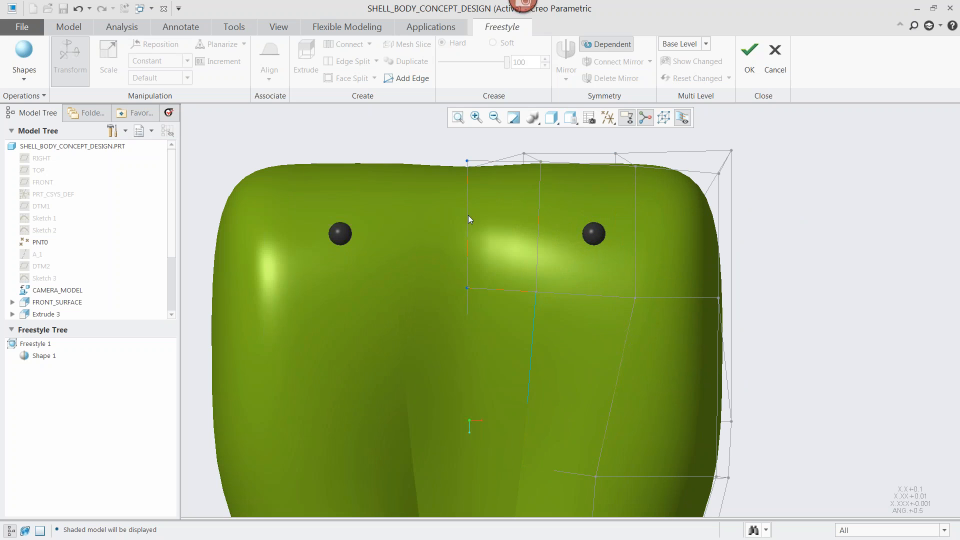
click(404, 79)
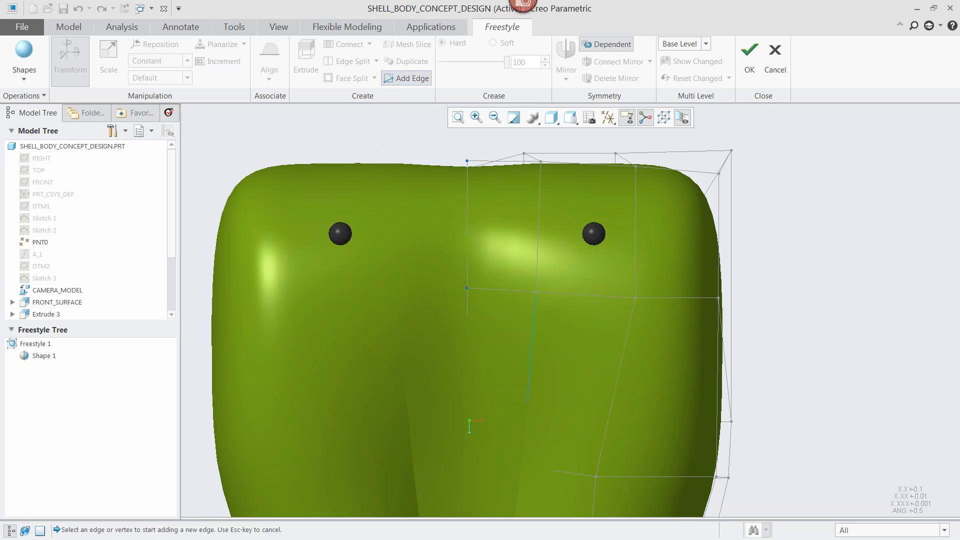
click(586, 295)
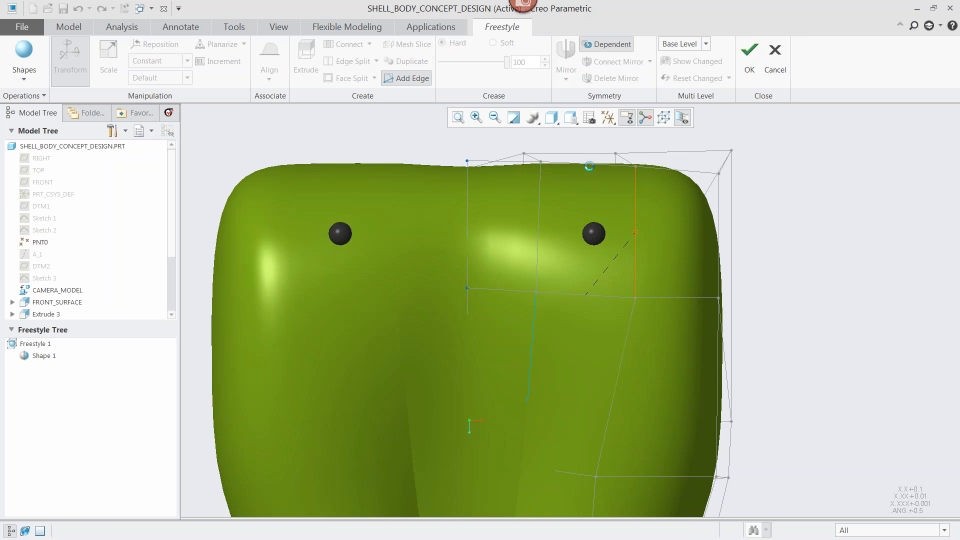
click(635, 233)
click(588, 164)
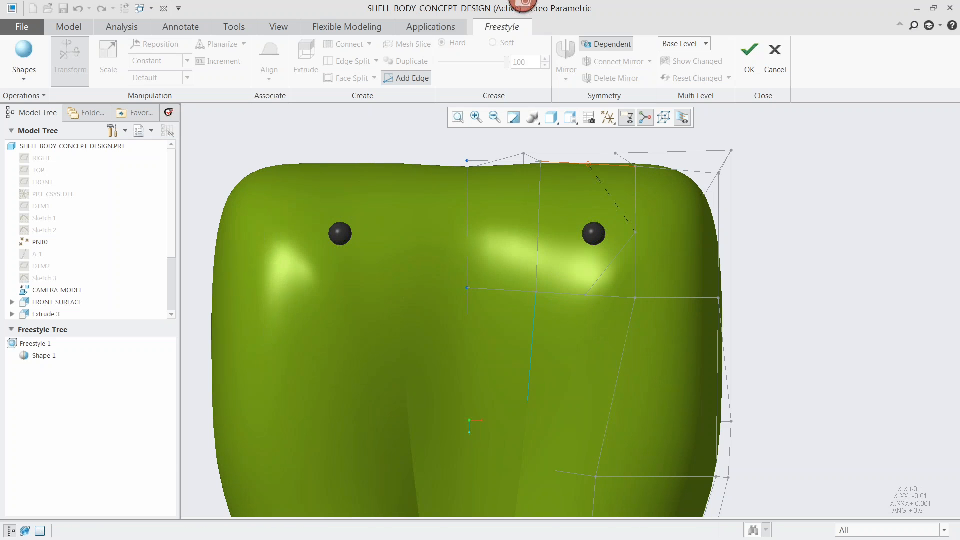
click(540, 226)
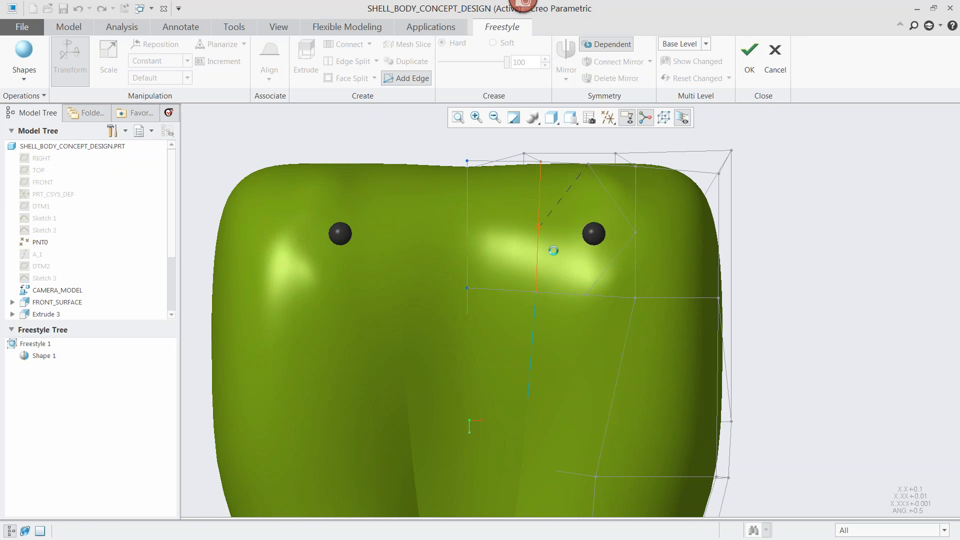
click(590, 282)
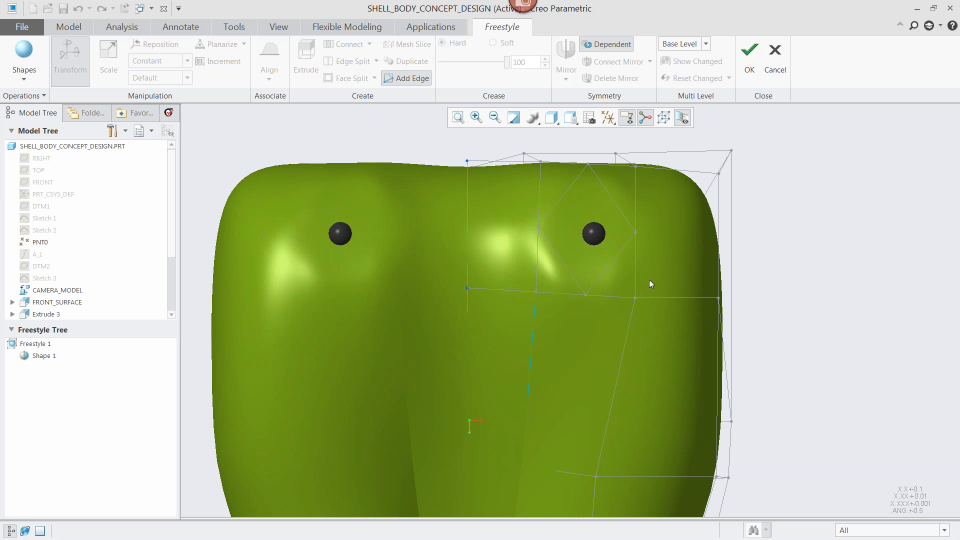
- Split the diamond-shaped mesh face around the antenna to create an inner face with a narrow border
click(584, 205)
scroll(590, 197, up, 2)
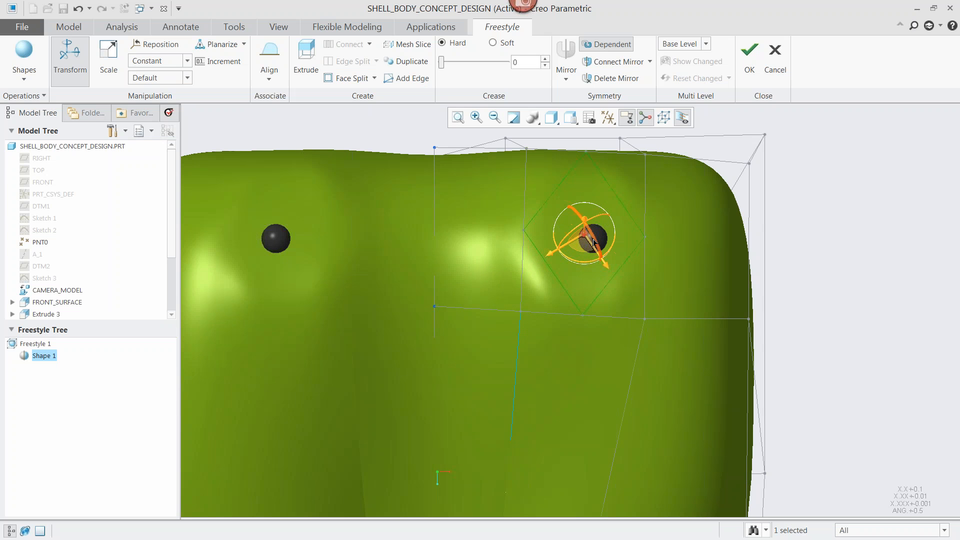
click(363, 81)
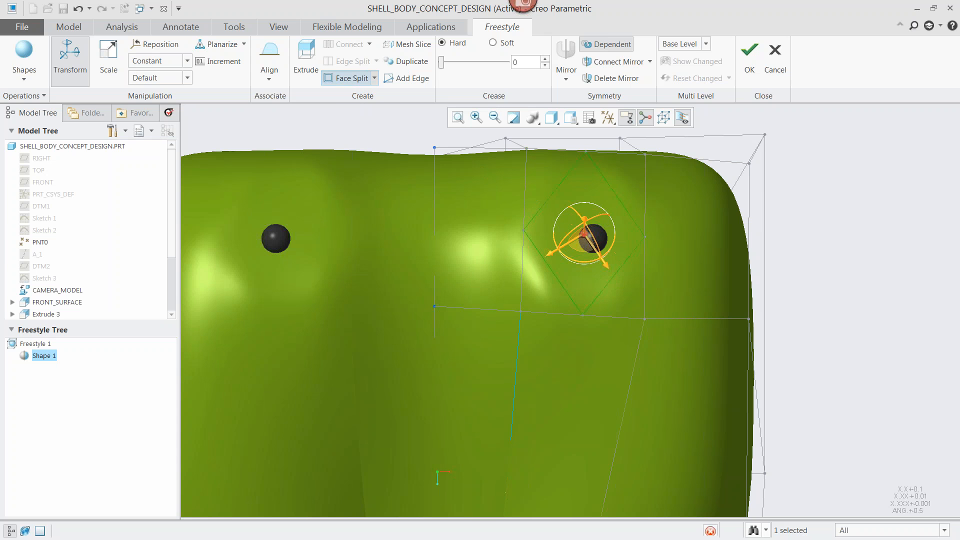
click(889, 243)
- Extrude the inner diamond face at the antenna and move it down into the shell to form a recess
click(608, 193)
click(313, 50)
scroll(653, 221, down, 5)
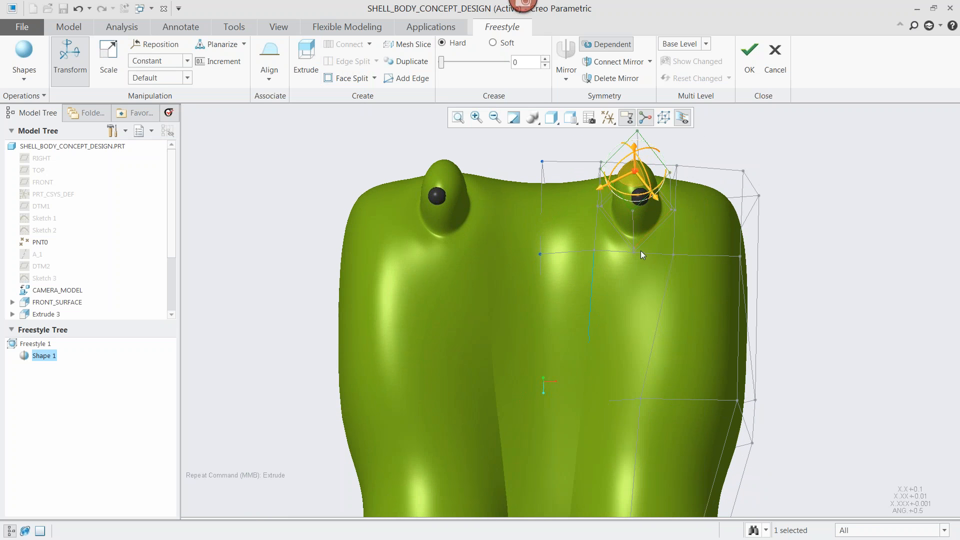
drag(635, 158, 639, 227)
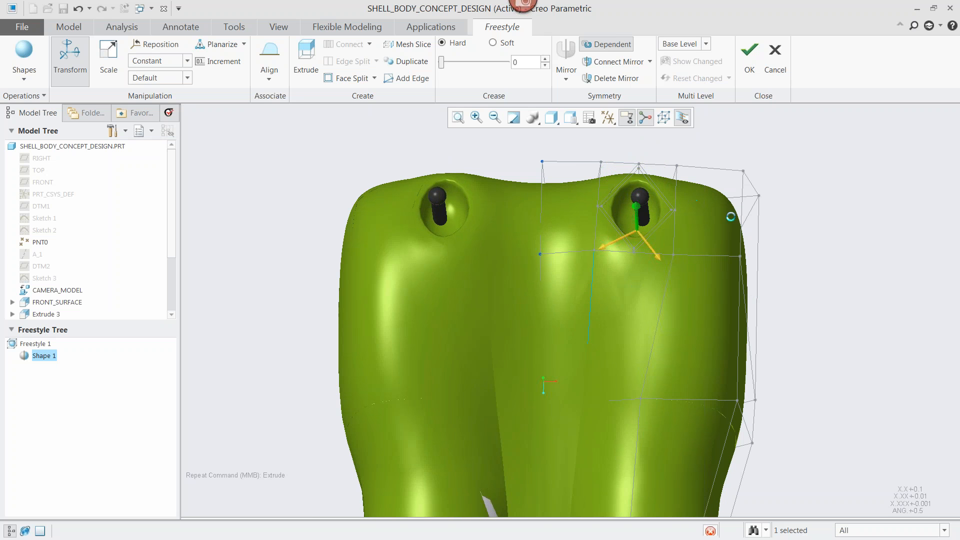
click(820, 217)
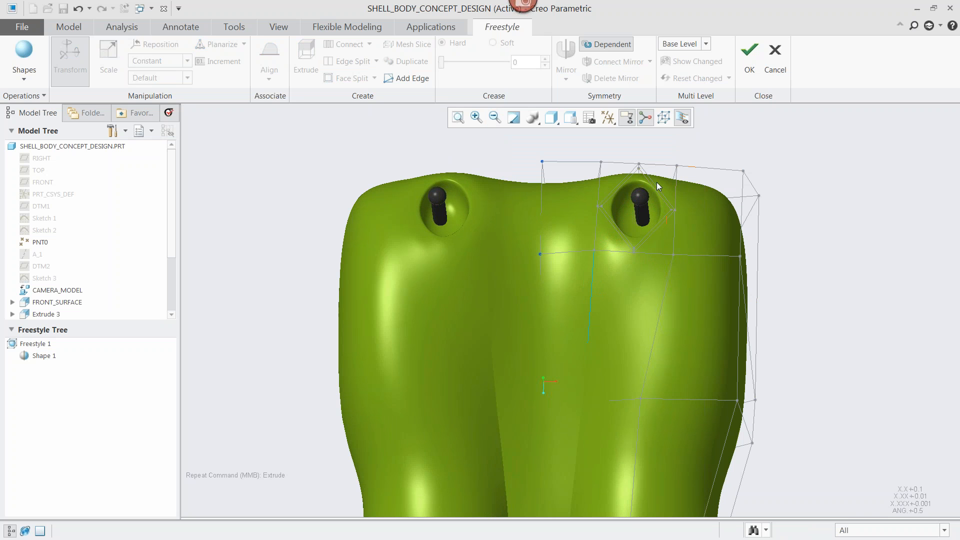
- Apply a hard crease of 100 to the four inner diamond edges at the recess rim and finish the freestyle feature
scroll(656, 182, up, 3)
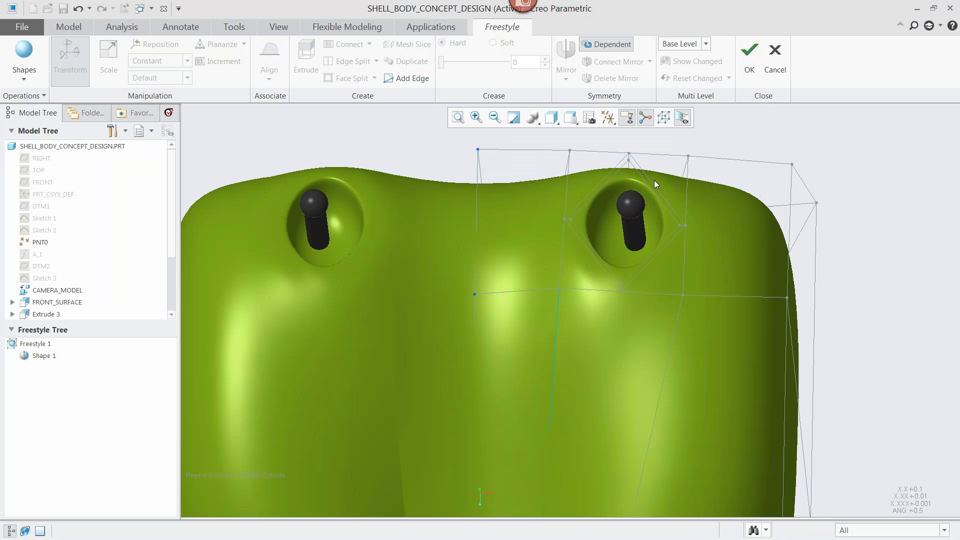
click(636, 176)
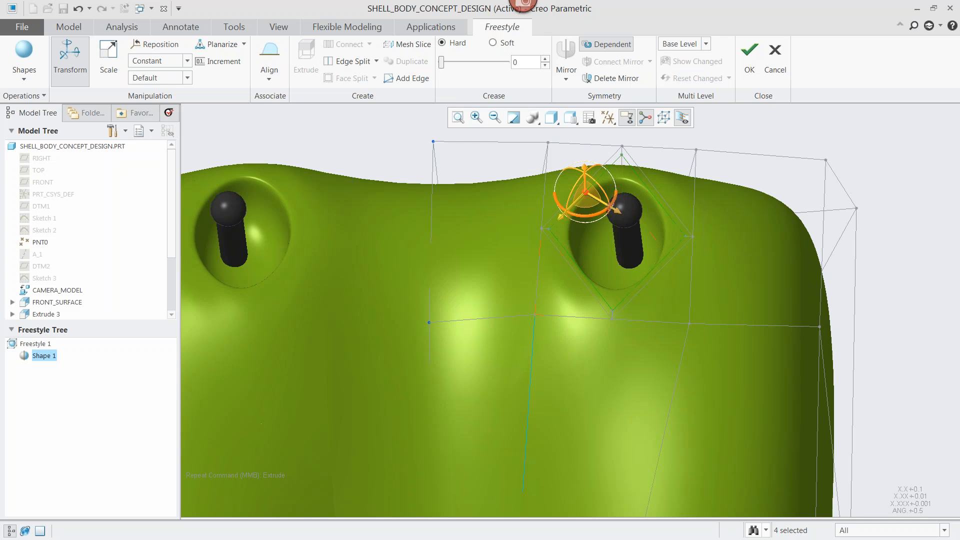
text(100)
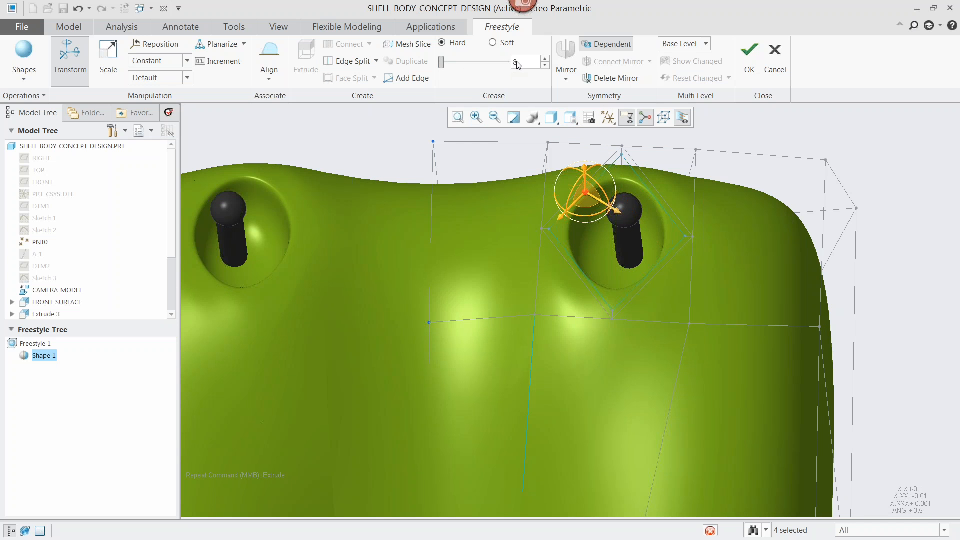
key(Return)
click(750, 54)
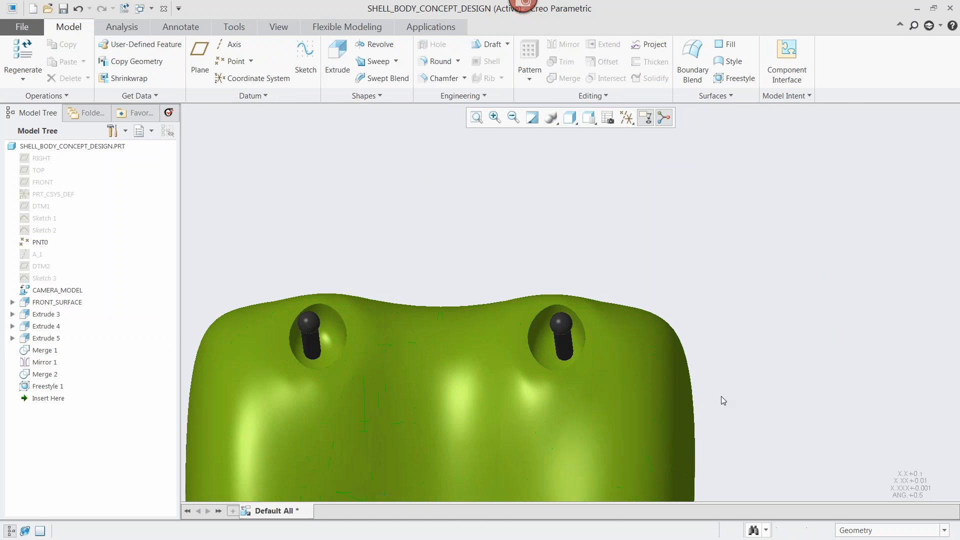
- With selection limited to quilts, merge the front surface quilt with the freestyle shell quilt and solidify the merged quilt
middle_drag(767, 259, 791, 230)
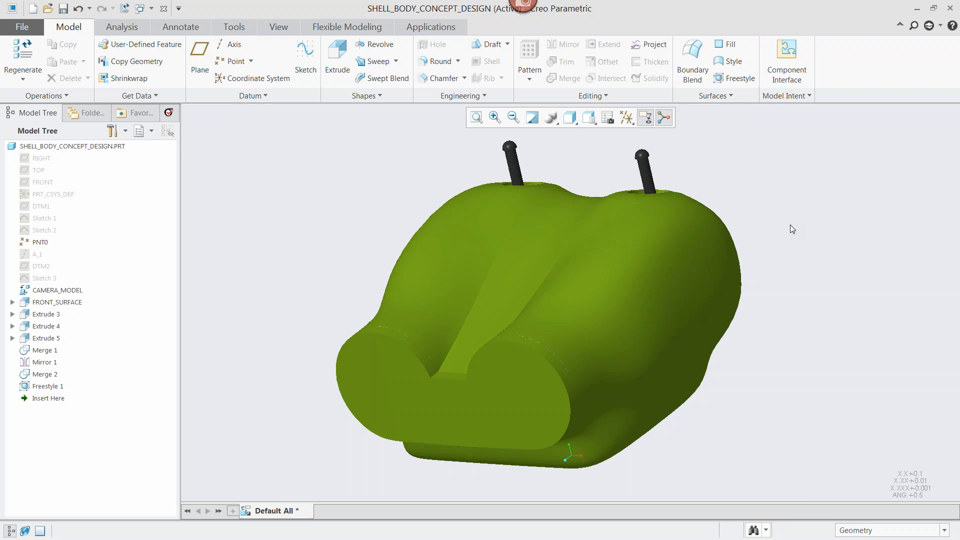
click(944, 530)
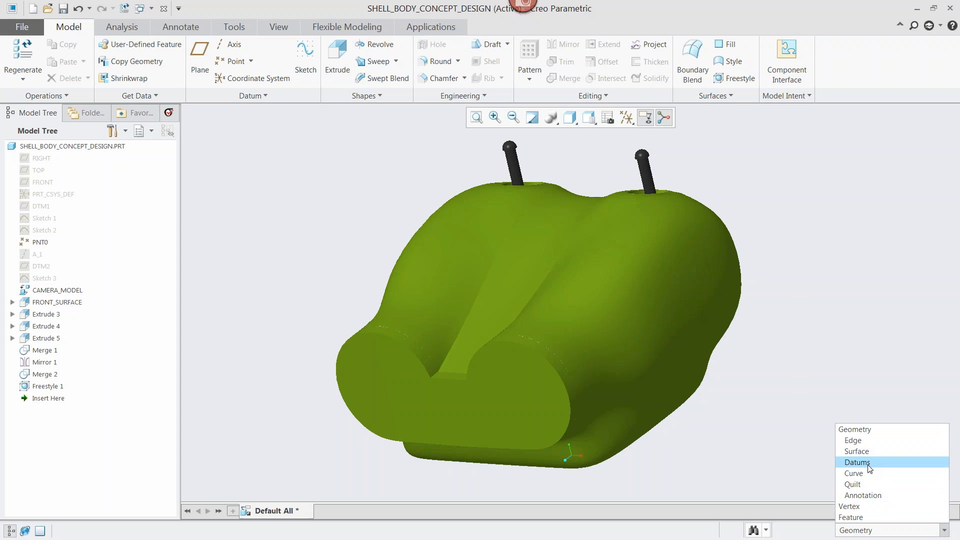
click(865, 485)
middle_drag(814, 362, 457, 384)
click(457, 384)
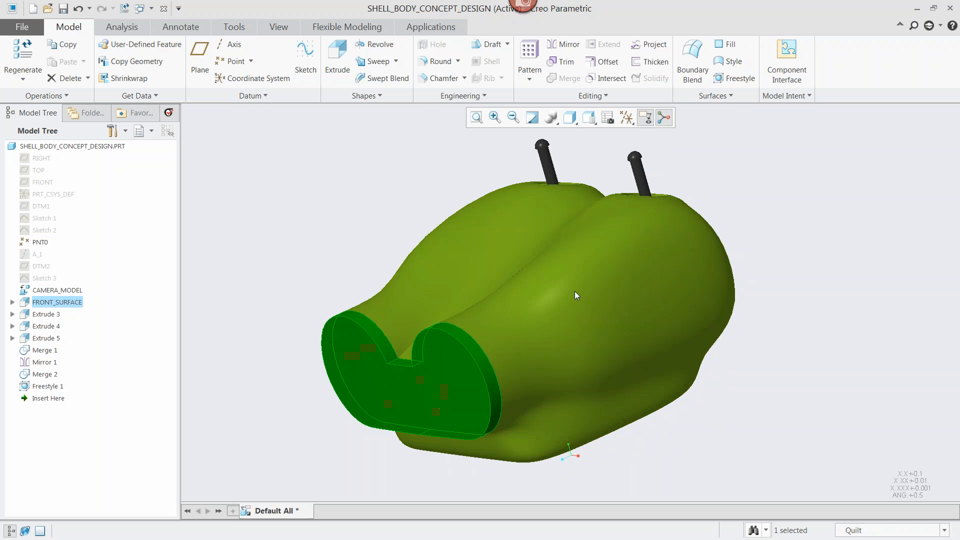
ctrl+click(585, 280)
click(560, 81)
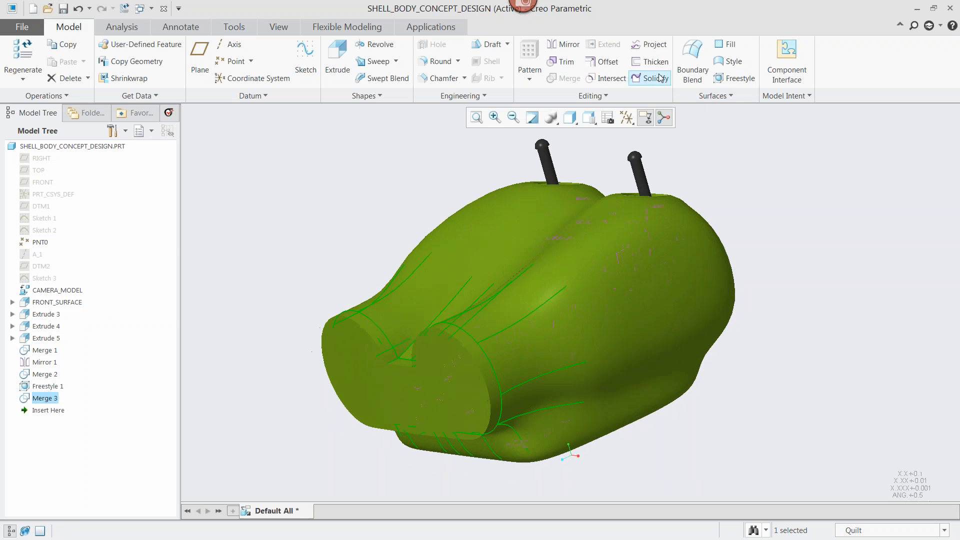
click(658, 79)
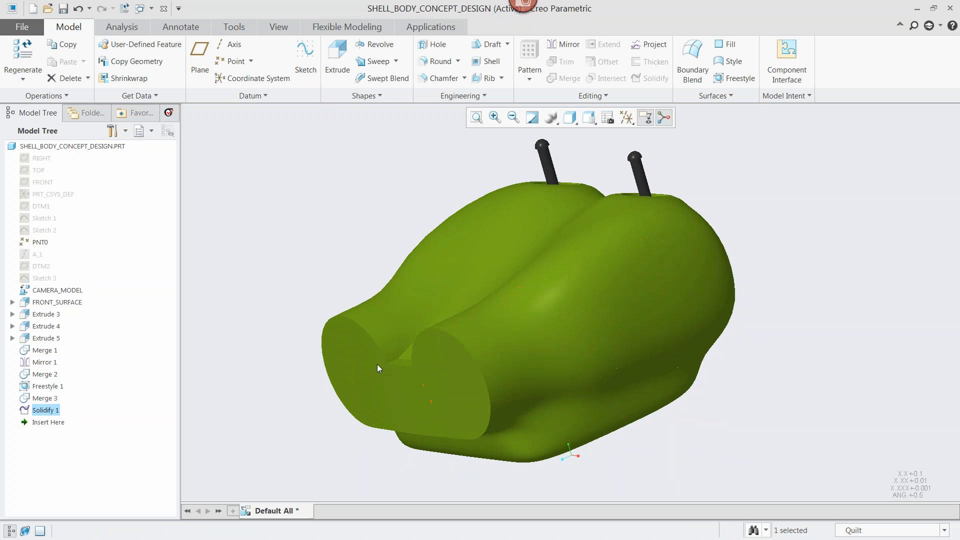
- Create a planar section parallel to the circular camera face, offset 0.34 from it
click(279, 27)
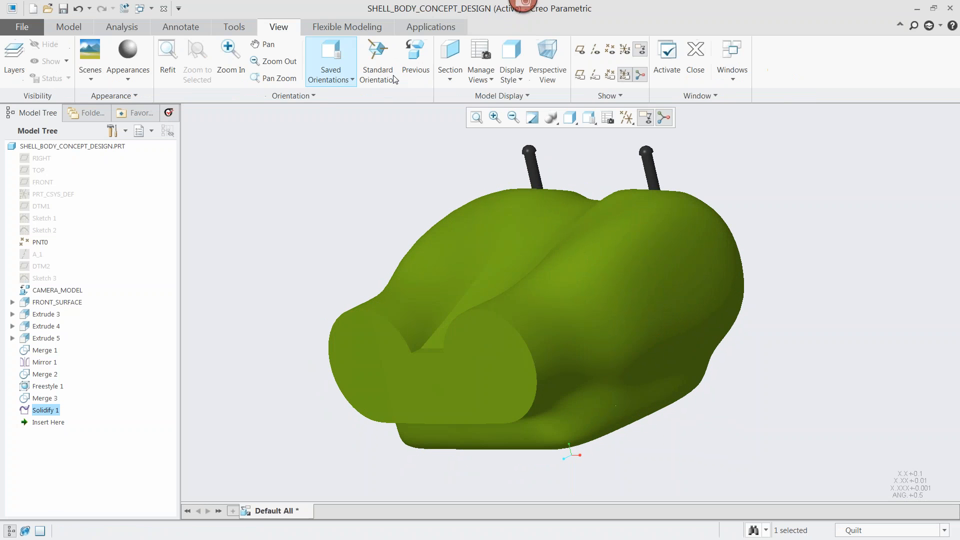
click(450, 55)
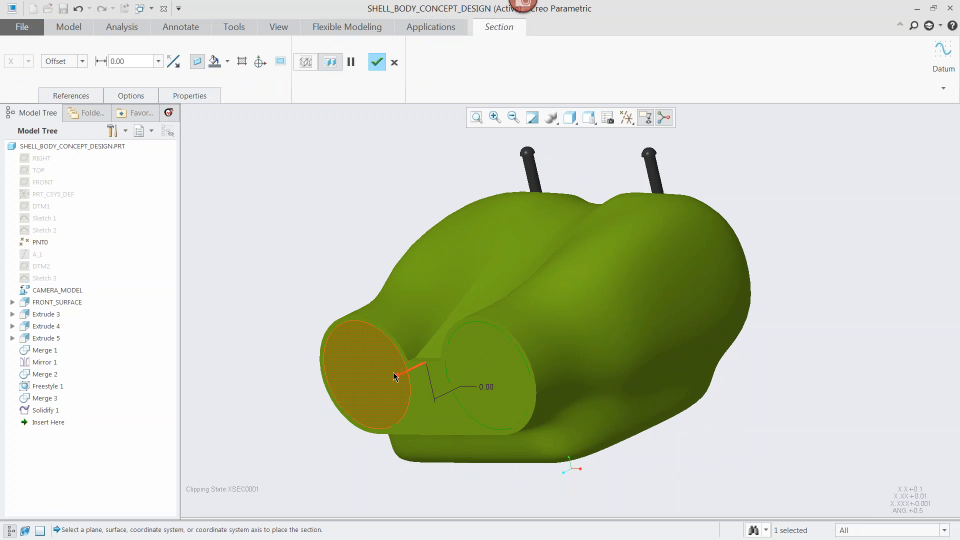
click(398, 374)
drag(534, 307, 393, 393)
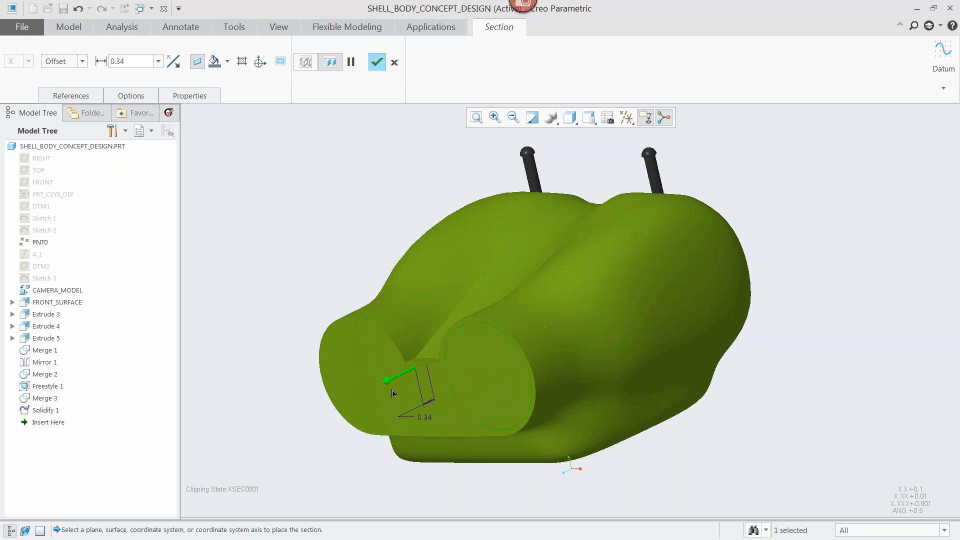
click(377, 62)
middle_drag(794, 197, 798, 246)
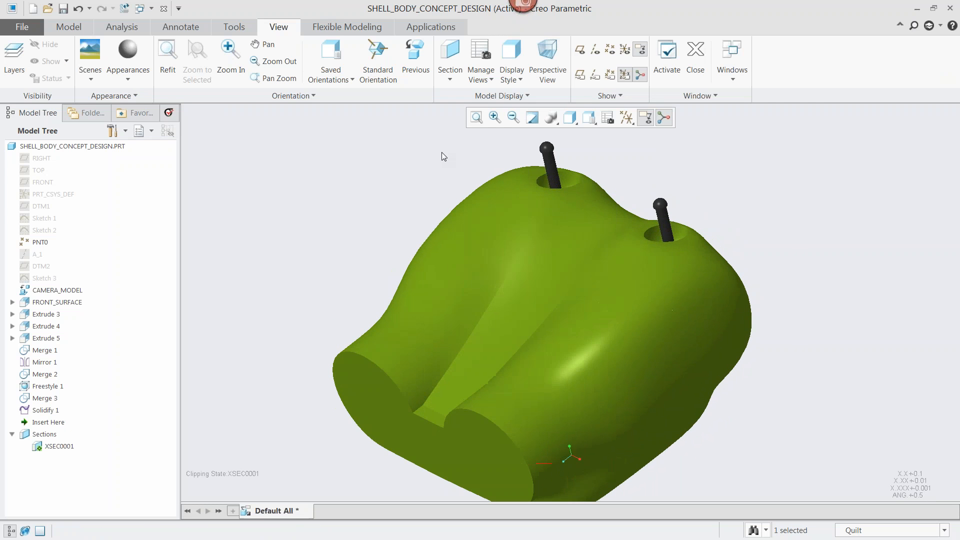
click(68, 28)
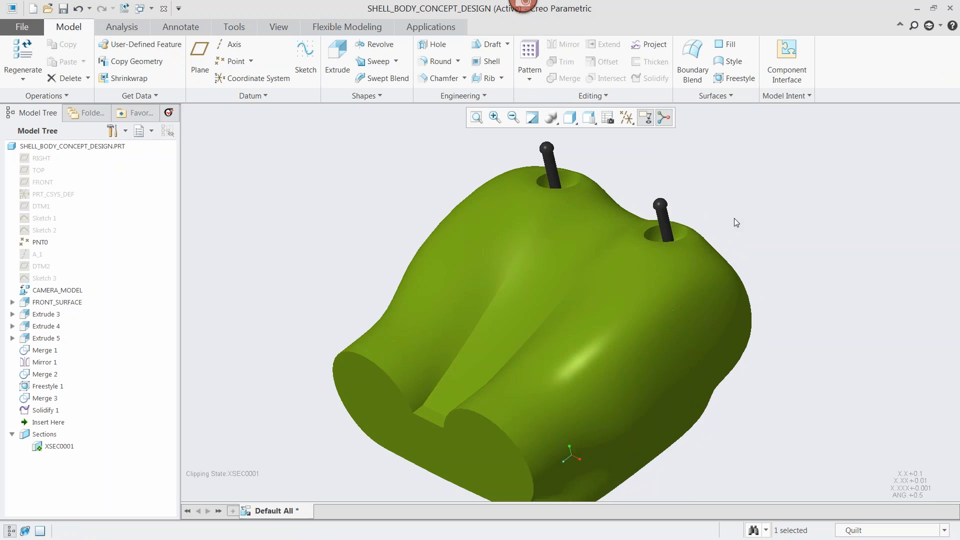
scroll(734, 218, up, 2)
scroll(725, 316, down, 3)
middle_drag(782, 293, 626, 358)
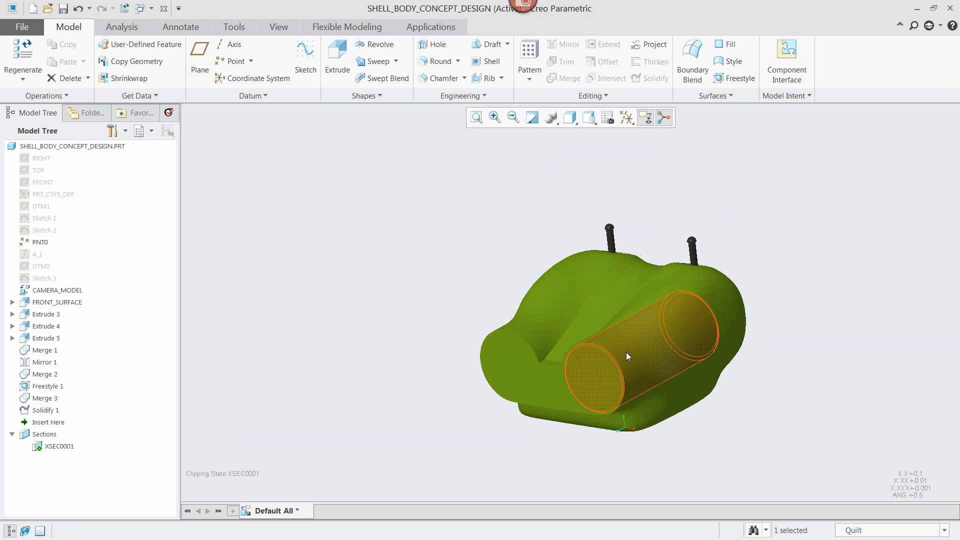
click(757, 250)
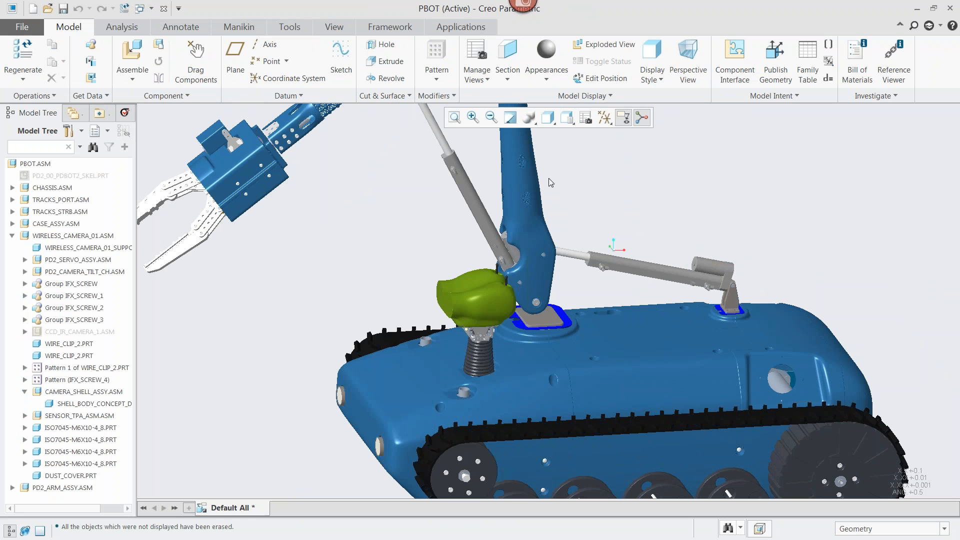
- Reorient the PBOT robot assembly to a saved view and display it shaded with edges
click(549, 118)
click(568, 119)
click(568, 119)
click(590, 166)
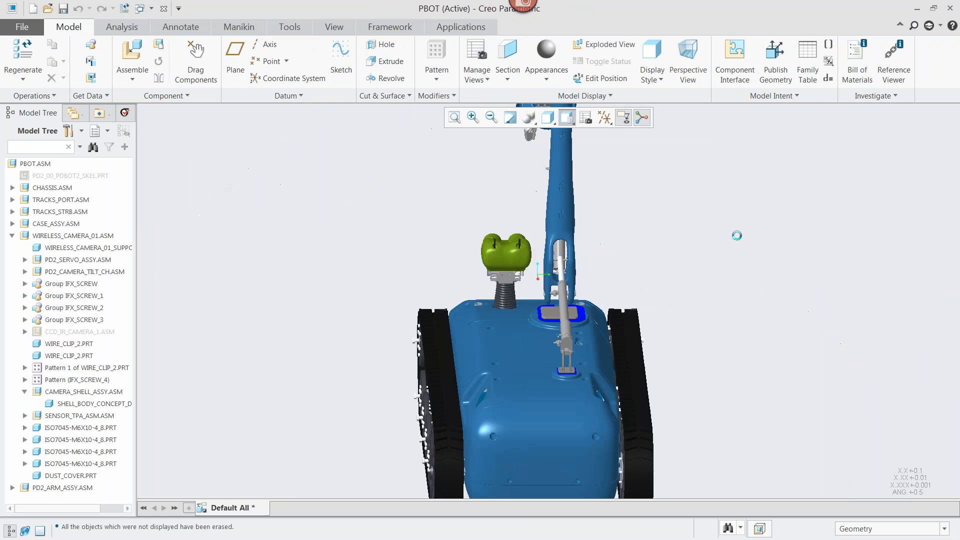
click(548, 118)
click(597, 150)
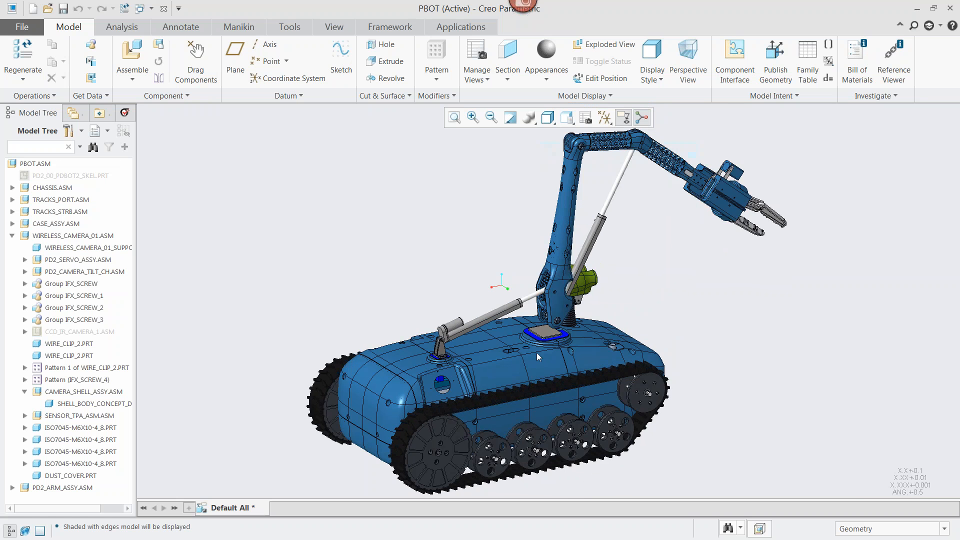
- Examine the robot arm's lower pivot and its mounting pad on the chassis up close
scroll(536, 350, down, 4)
scroll(552, 309, down, 3)
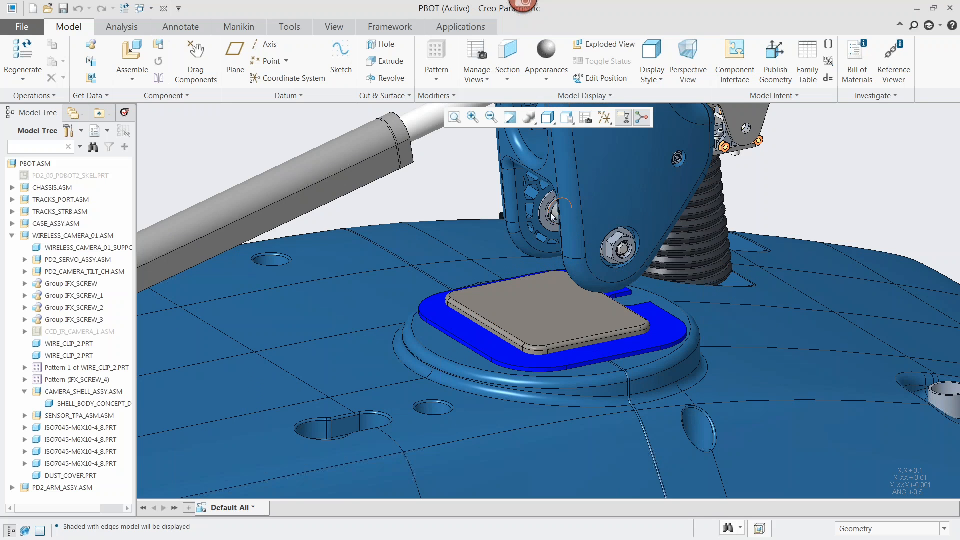
scroll(553, 220, up, 3)
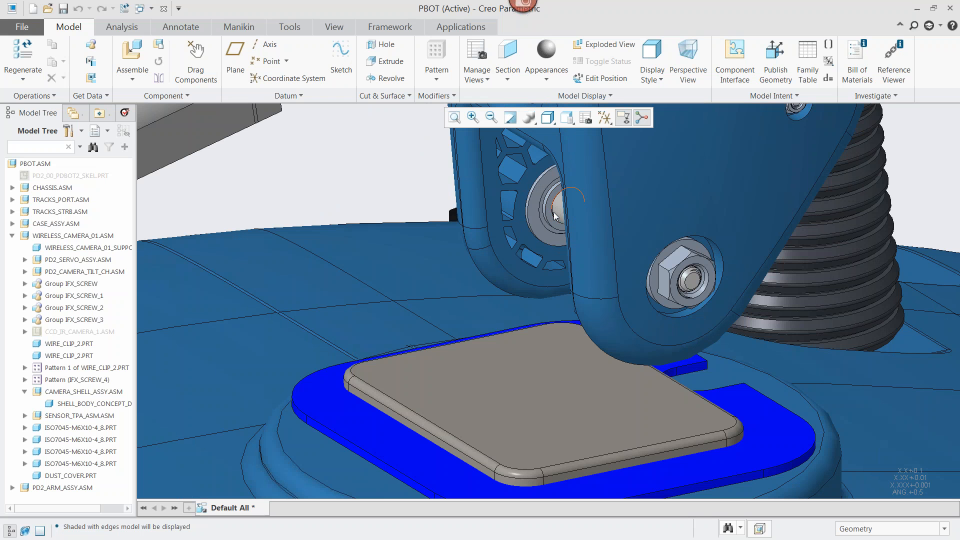
scroll(553, 212, down, 3)
middle_drag(526, 327, 661, 348)
scroll(661, 348, up, 2)
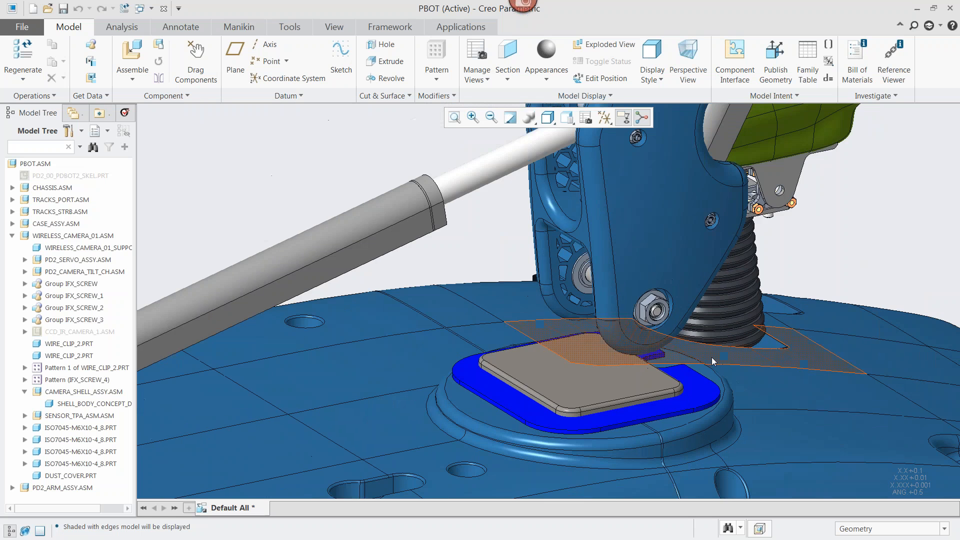
- Activate the PD2_J0_PIVOT_1 base plate part for editing within the assembly and display the datum planes
click(592, 369)
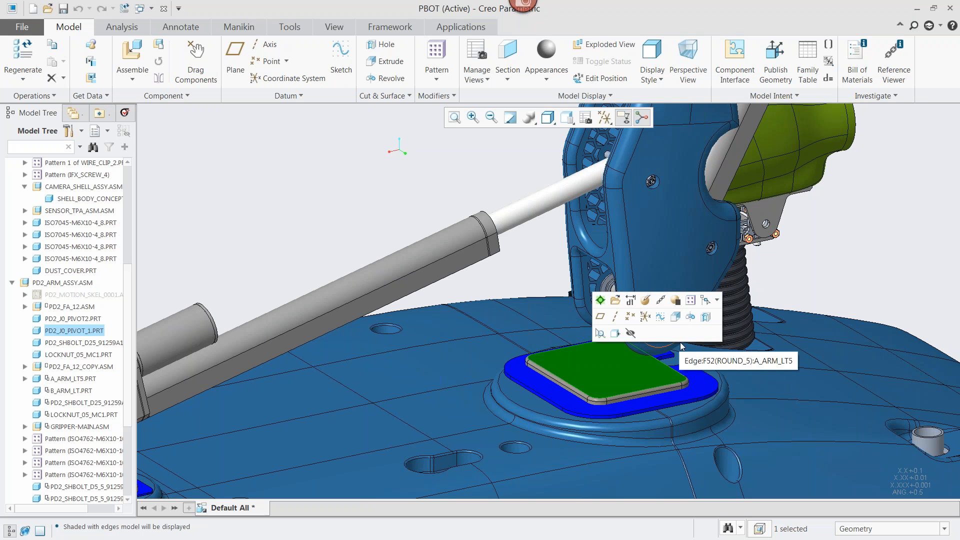
click(600, 300)
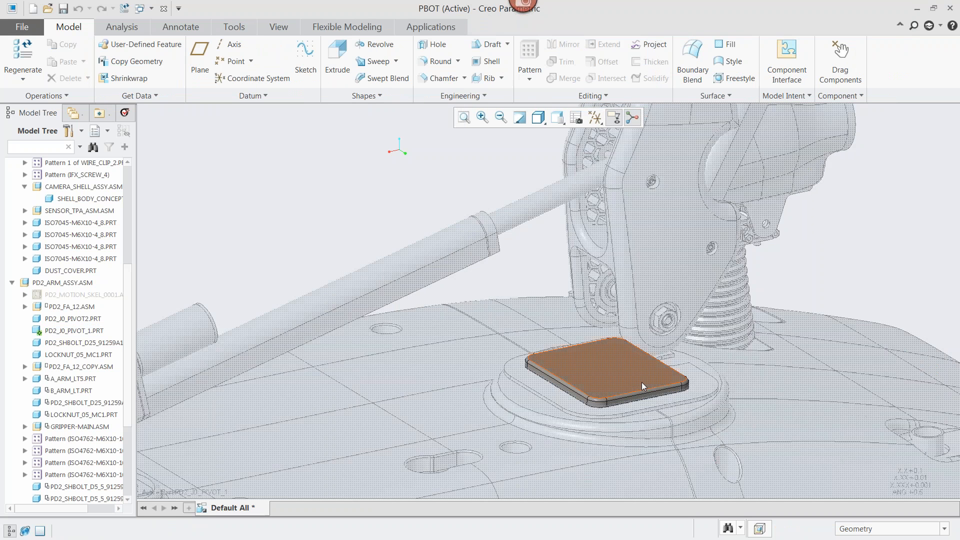
scroll(648, 380, up, 2)
click(595, 117)
click(594, 185)
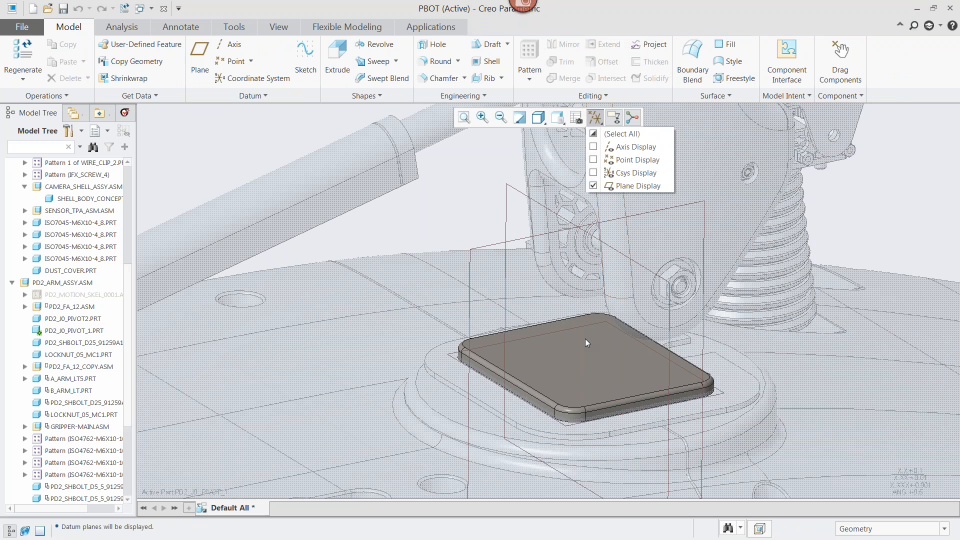
click(465, 199)
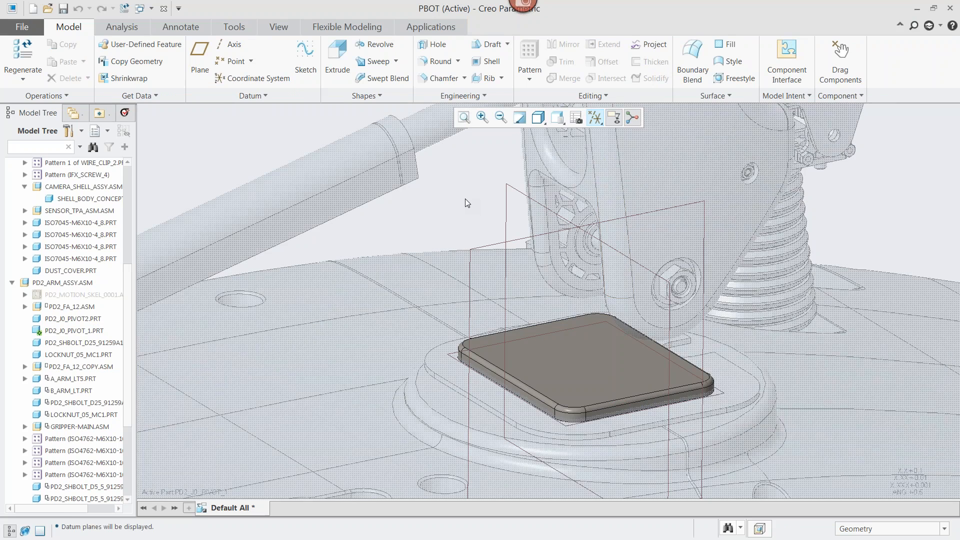
- Switch the model window to full-screen display
key(F11)
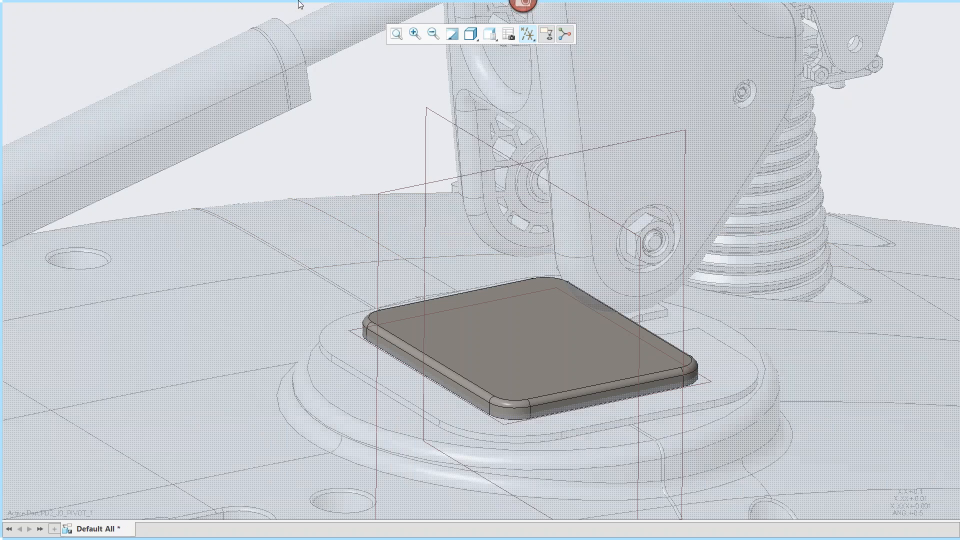
mouse_move(300, 4)
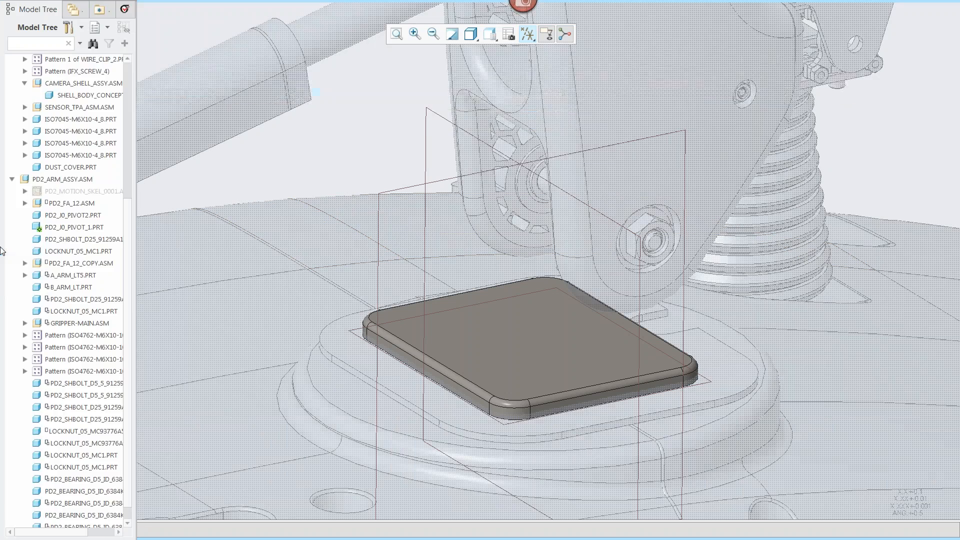
key(F11)
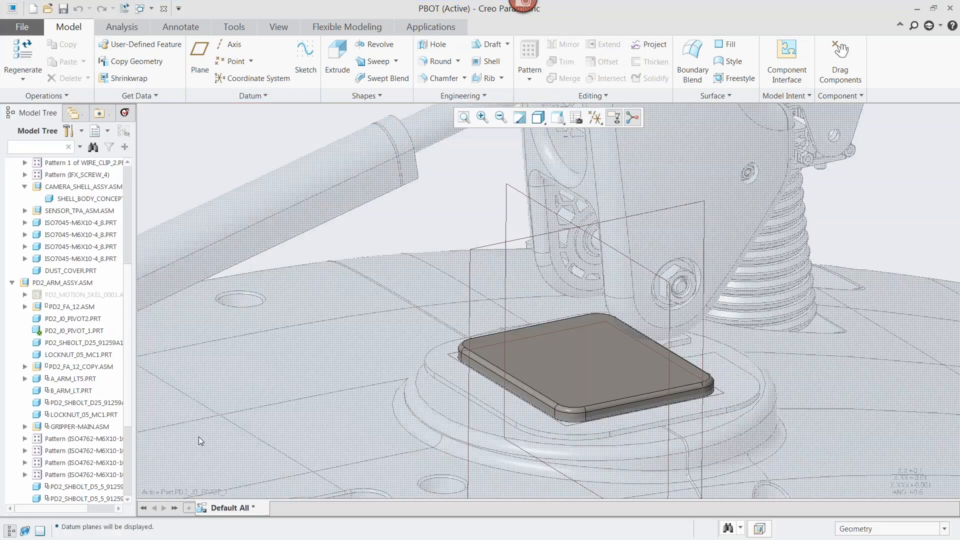
click(39, 531)
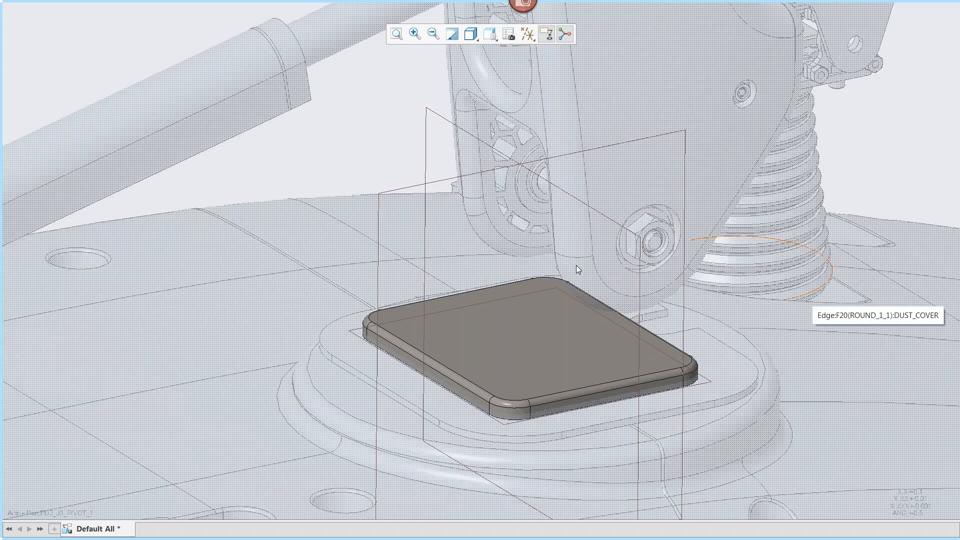
- Start an extrude sketch on the plate's vertical centre datum plane, orient the view square to it and clip the model at that plane
click(389, 192)
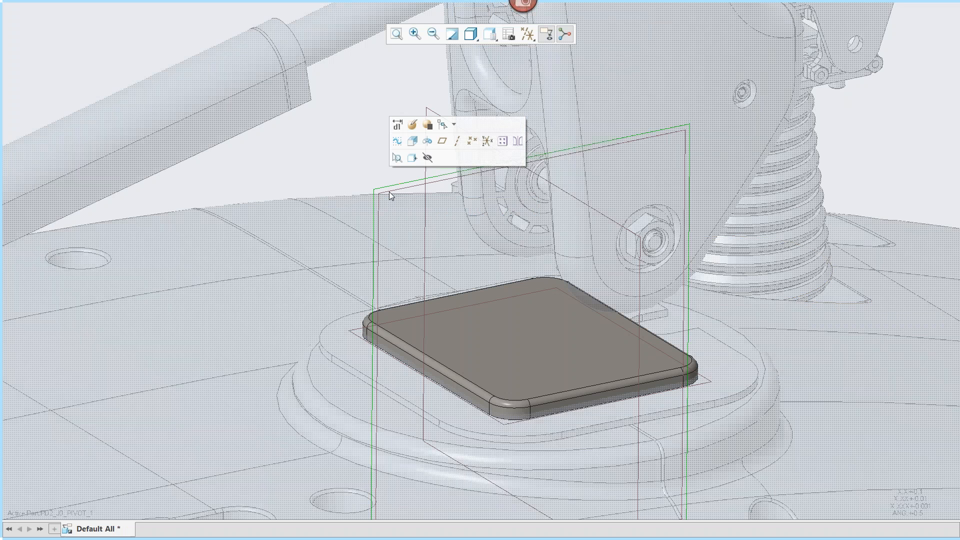
click(412, 142)
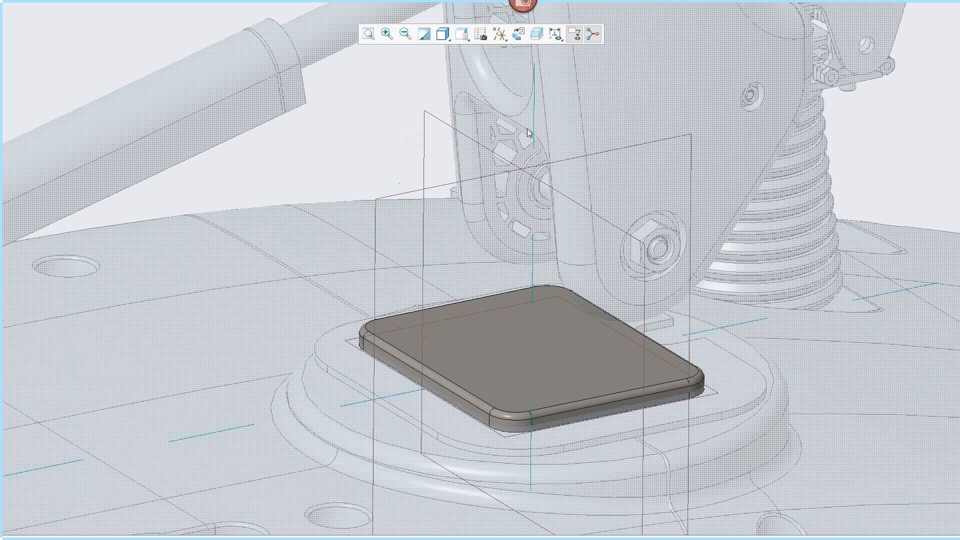
click(518, 35)
scroll(500, 300, down, 7)
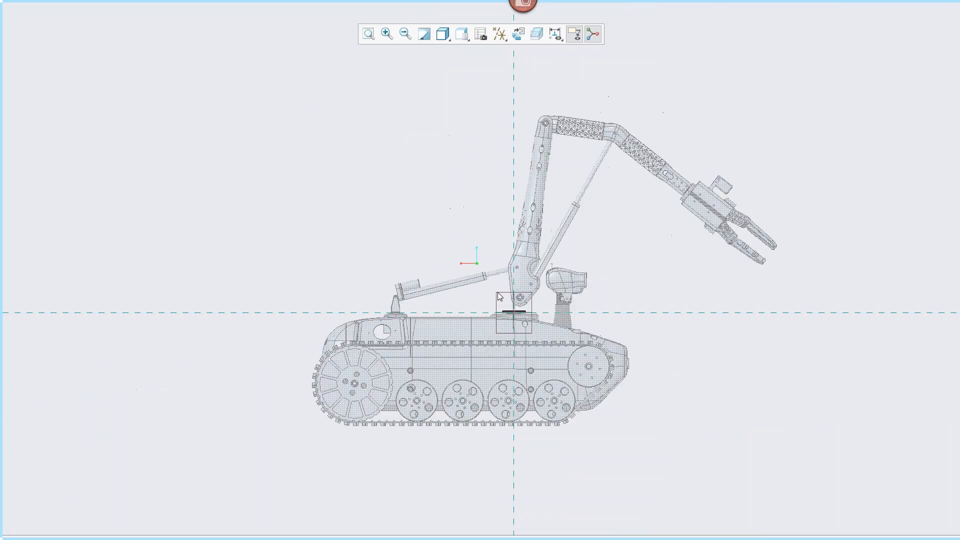
scroll(555, 338, down, 4)
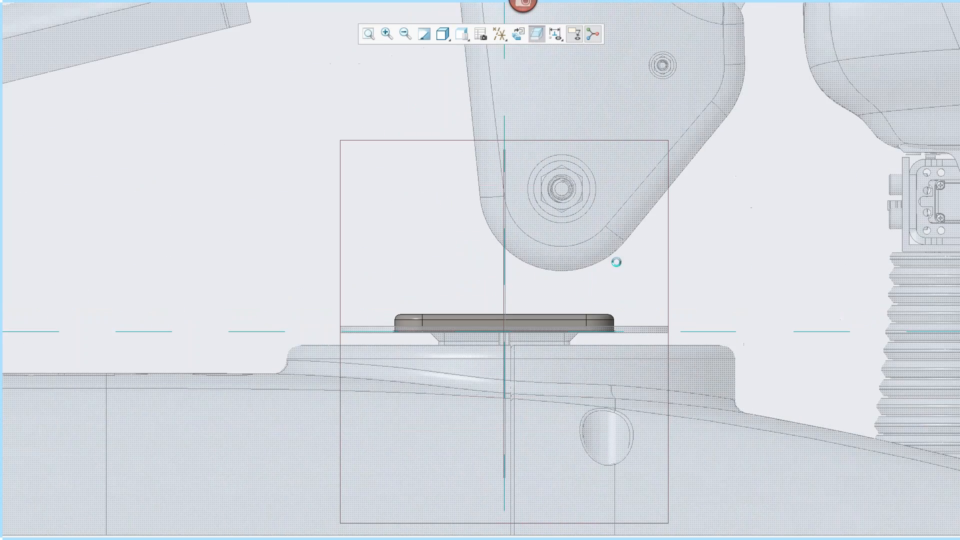
scroll(560, 183, down, 3)
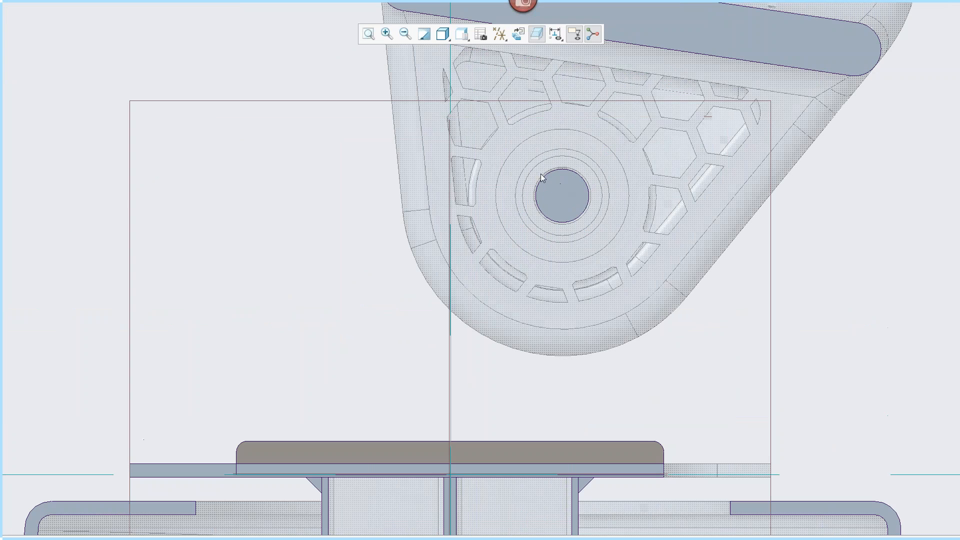
click(537, 33)
click(537, 33)
- Sketch two concentric circles centred on the arm's pivot pin, the inner one matching the pin hole and the outer about 0.73 in radius
right_click(799, 206)
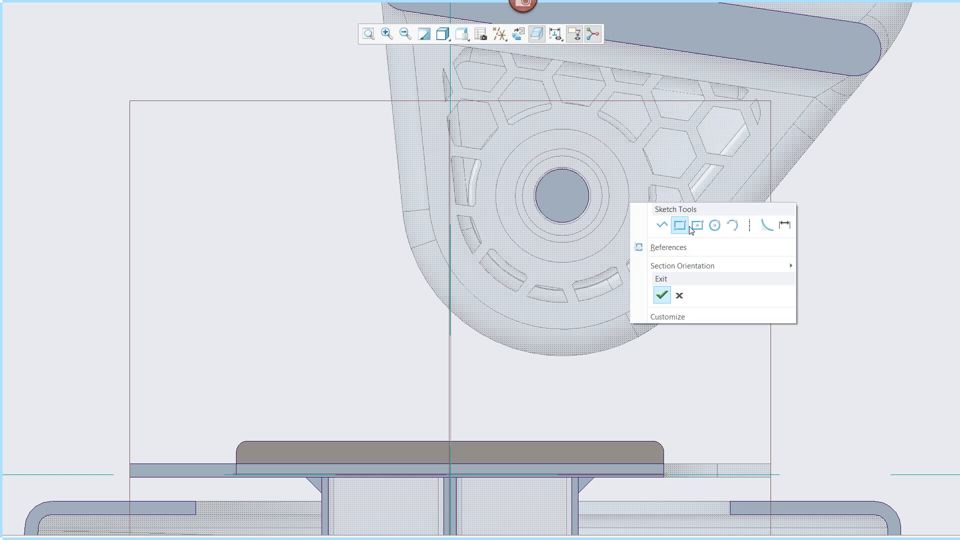
click(715, 226)
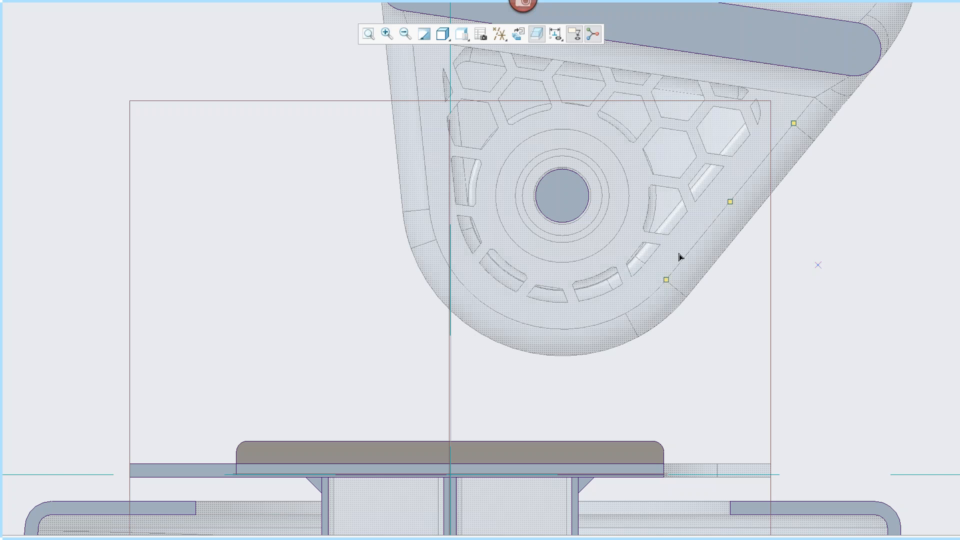
click(589, 192)
click(581, 188)
click(563, 196)
click(635, 165)
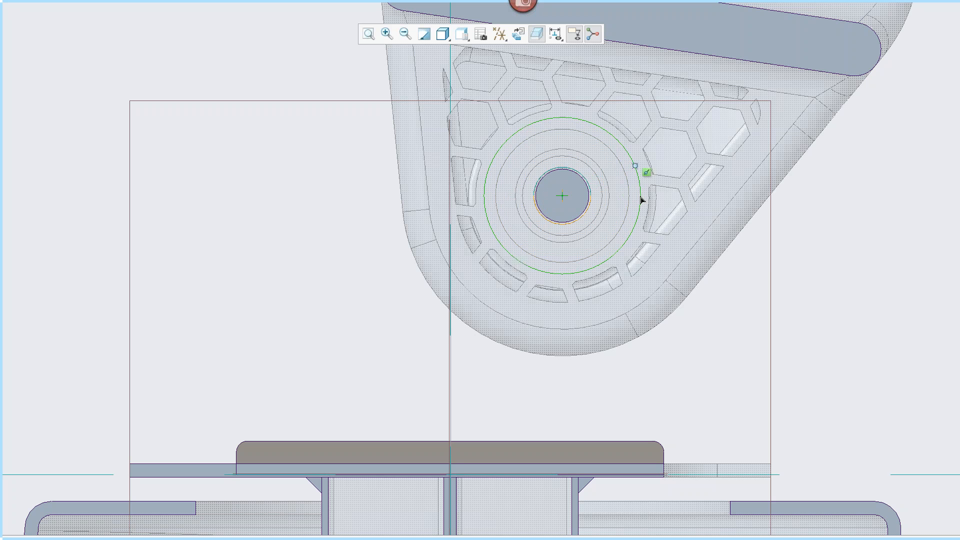
- Draw a horizontal base line on the plate's upper face, starting directly below the pin, and connect both ends to the outer circle with tangent lines
right_click(817, 223)
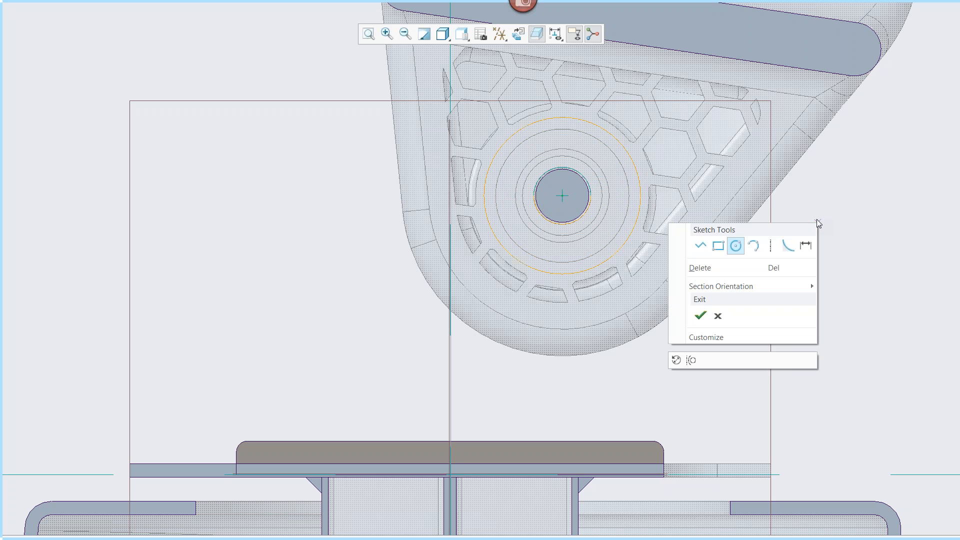
click(701, 246)
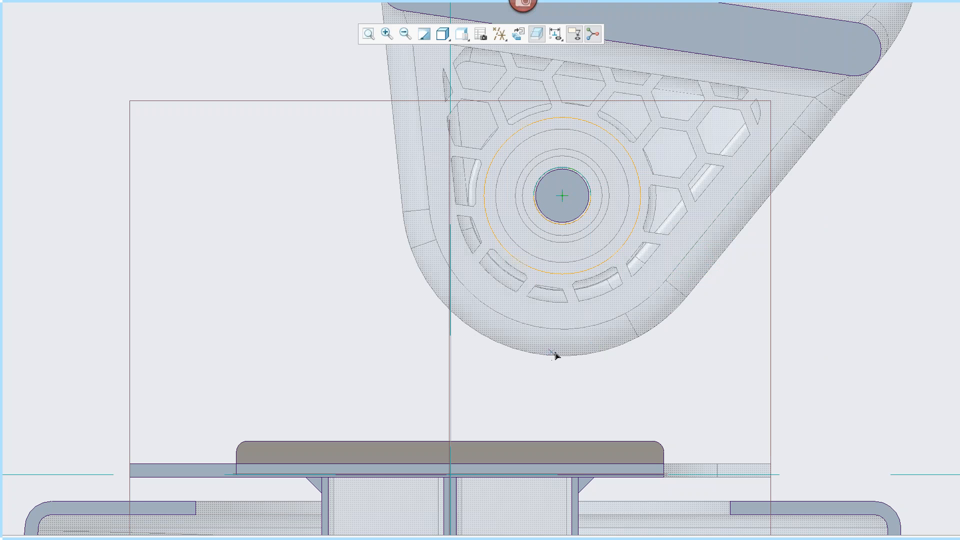
click(562, 441)
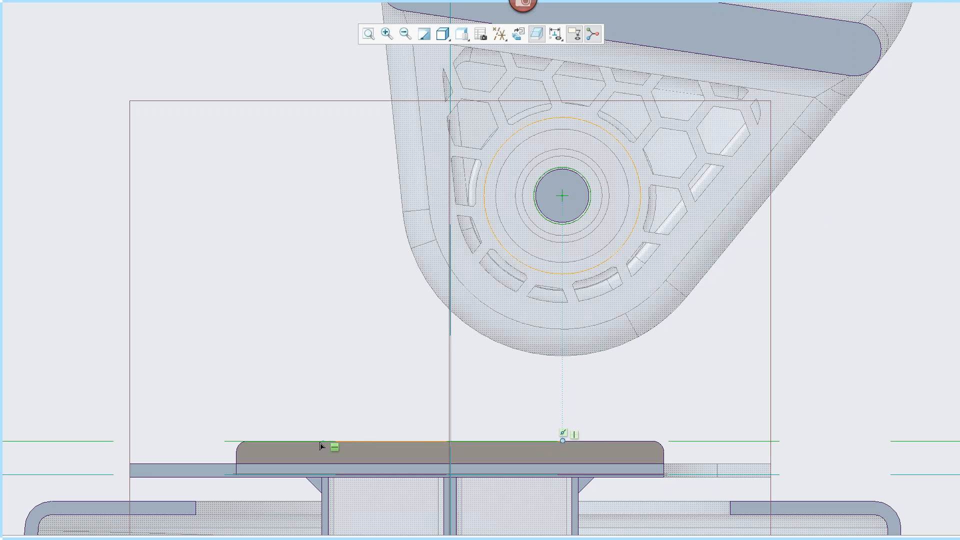
click(314, 441)
click(496, 154)
middle_click(518, 394)
click(562, 441)
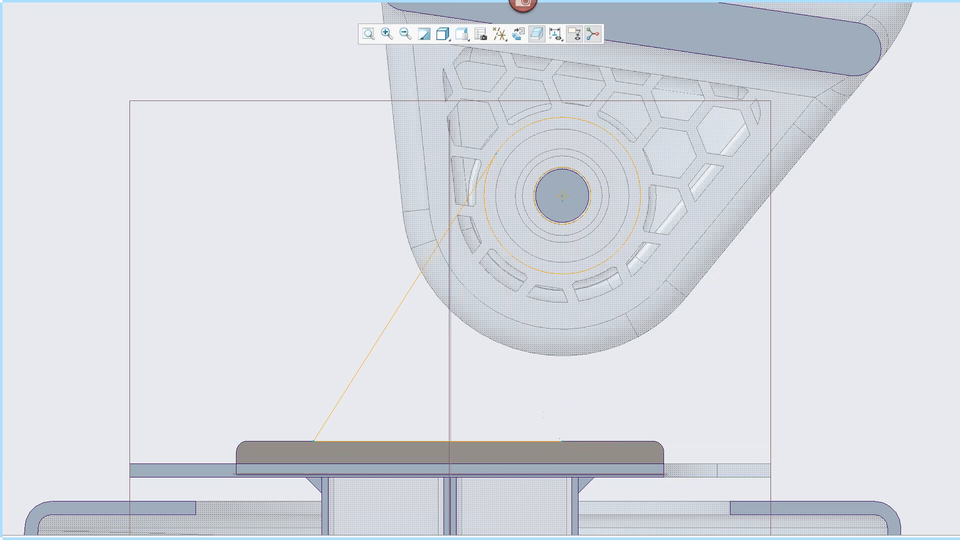
double_click(638, 226)
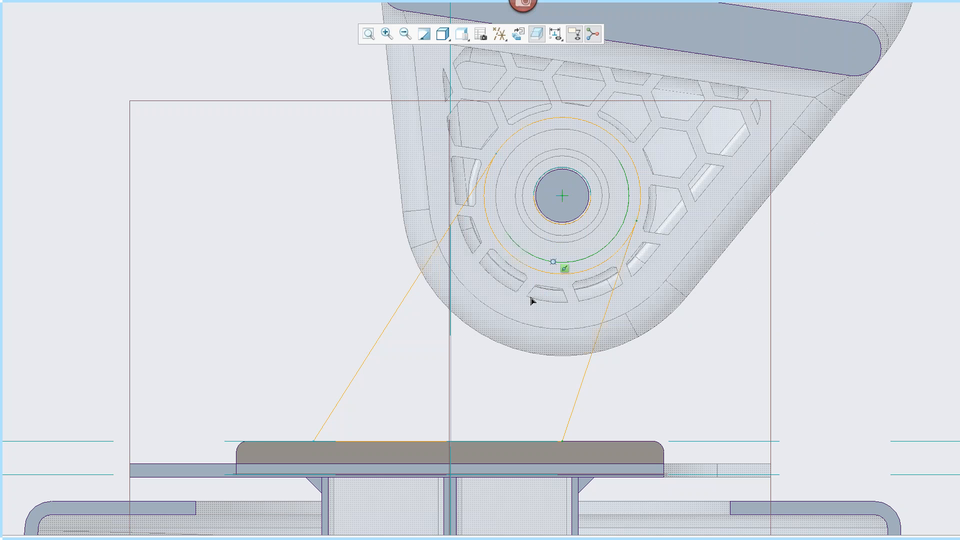
- Trim away the lower arc of the outer circle between the two tangent lines
right_click(812, 223)
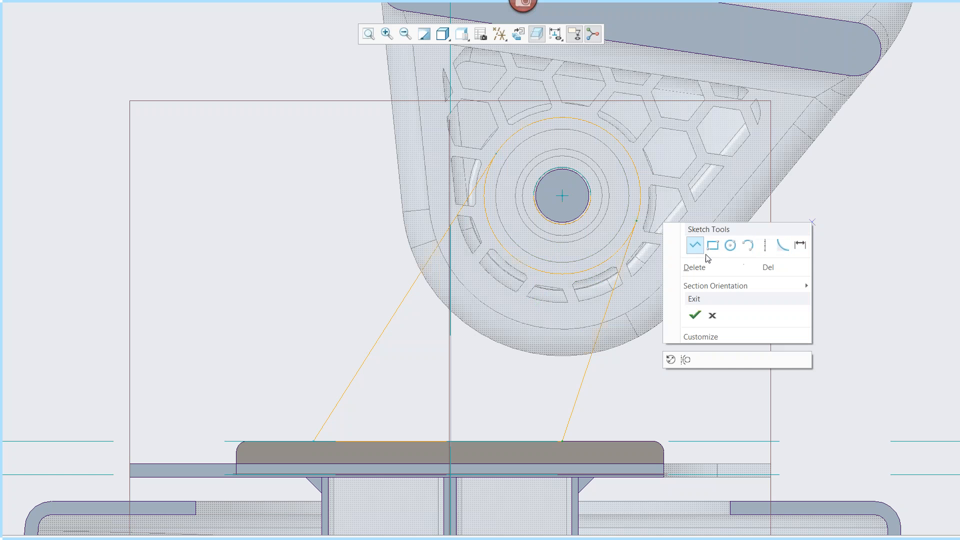
click(841, 196)
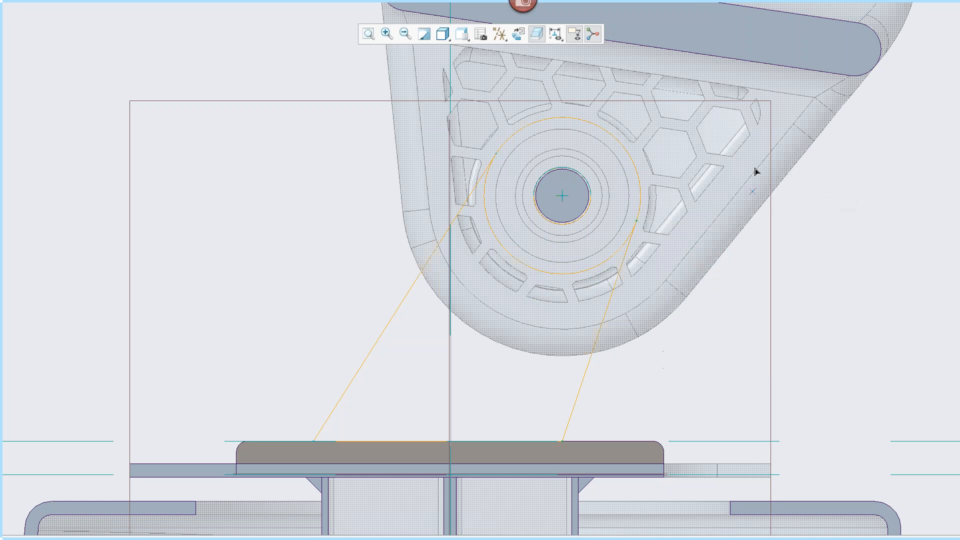
mouse_move(659, 9)
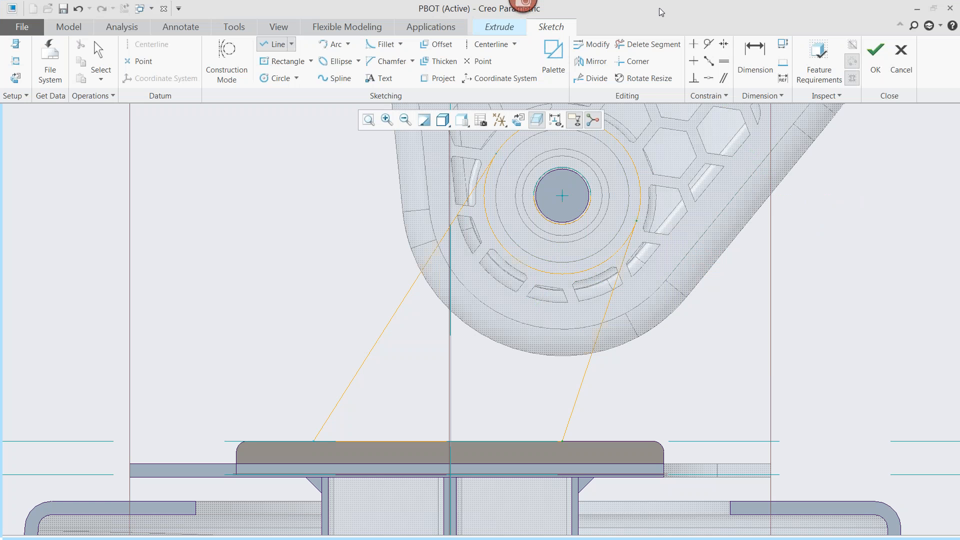
click(644, 46)
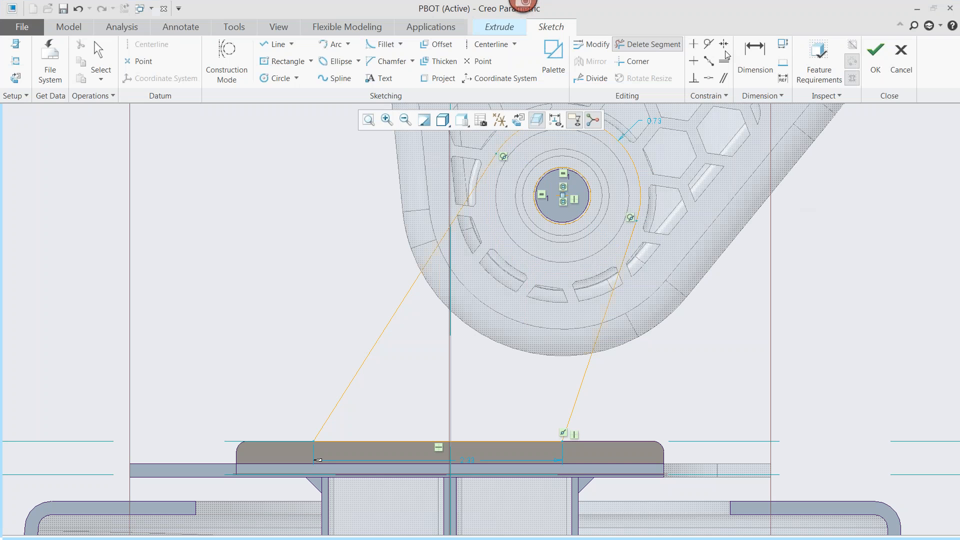
- Set the profile's rounded end radius to 0.75 and its base length to 2.00
double_click(656, 123)
text(.75)
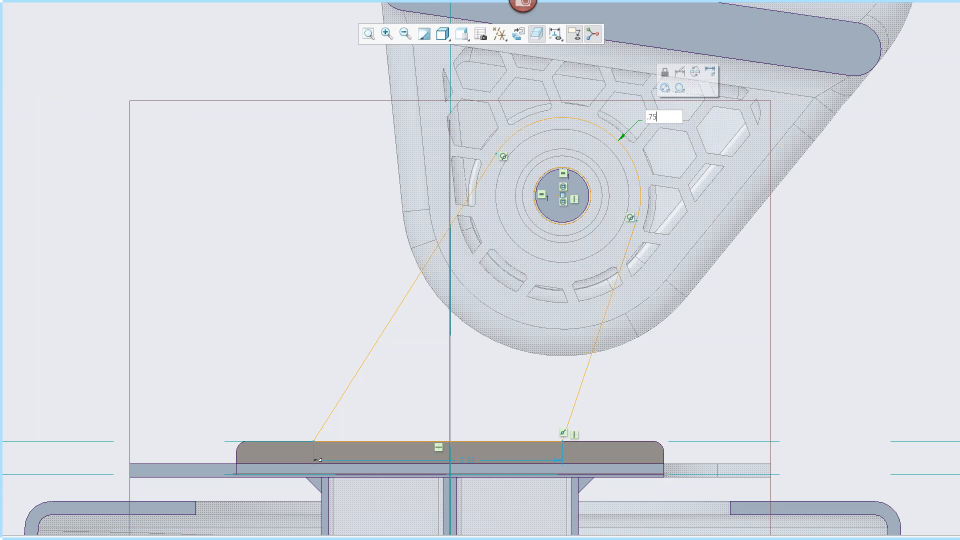
key(Return)
double_click(474, 459)
text(2)
key(Return)
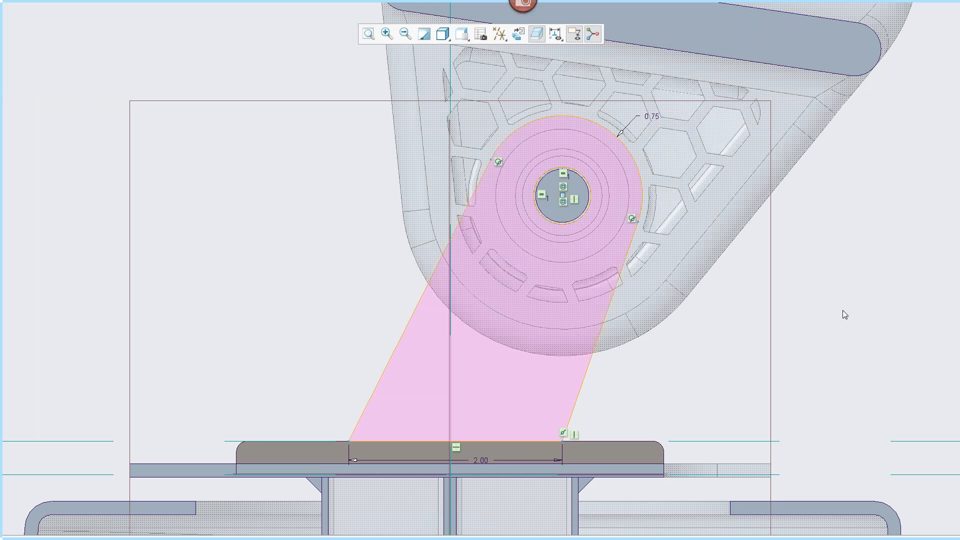
- Complete the sketch and extend the extrusion's depth to the inner face of the arm around the pivot pin
right_click(833, 260)
click(698, 352)
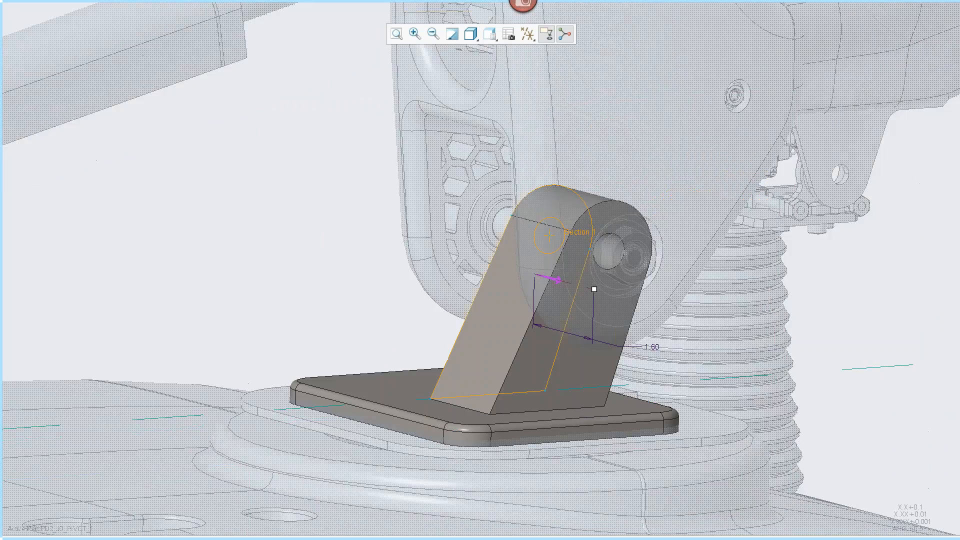
scroll(412, 174, up, 1)
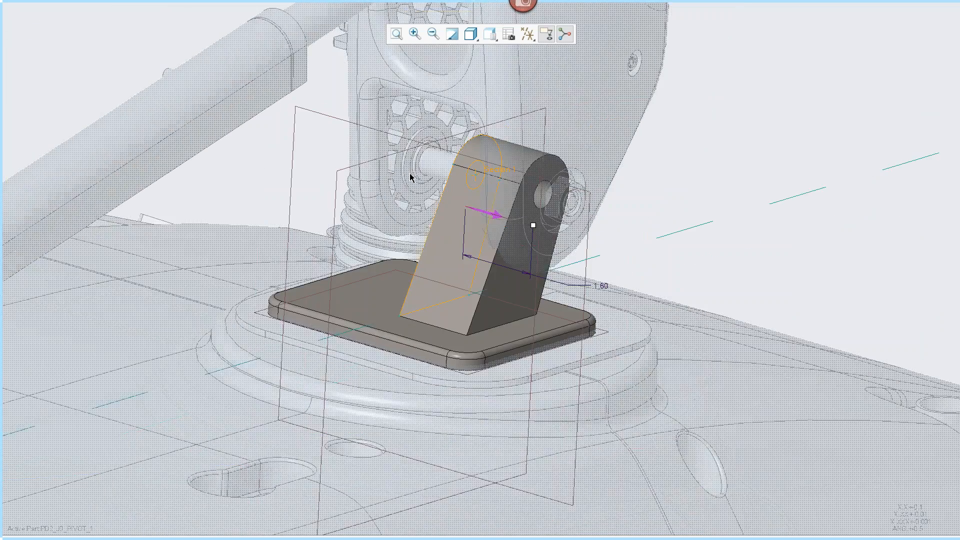
scroll(380, 125, down, 1)
scroll(457, 175, down, 1)
drag(599, 270, 424, 199)
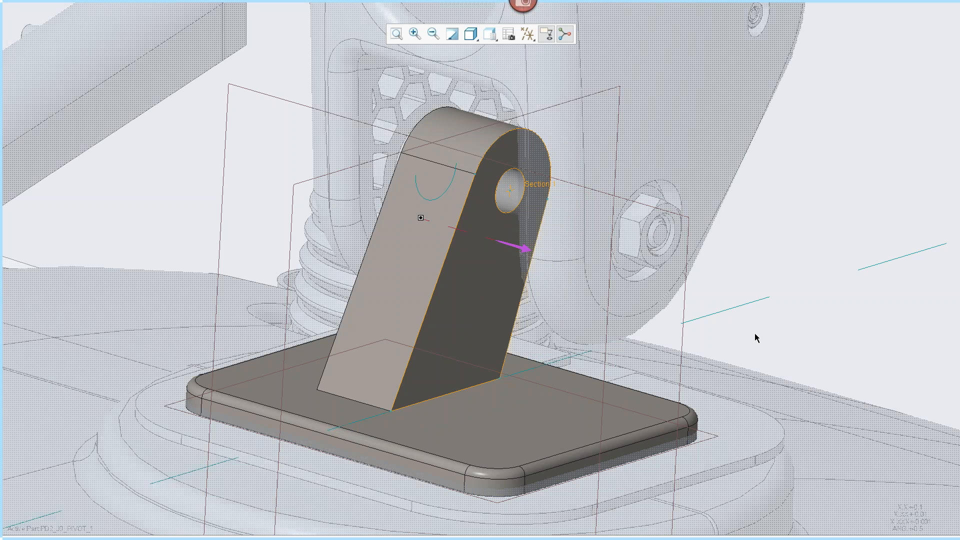
- Enable Side 2 of the extrusion, set its depth to 0.625 and complete the pivot lug offset from the sketch plane
right_click(792, 205)
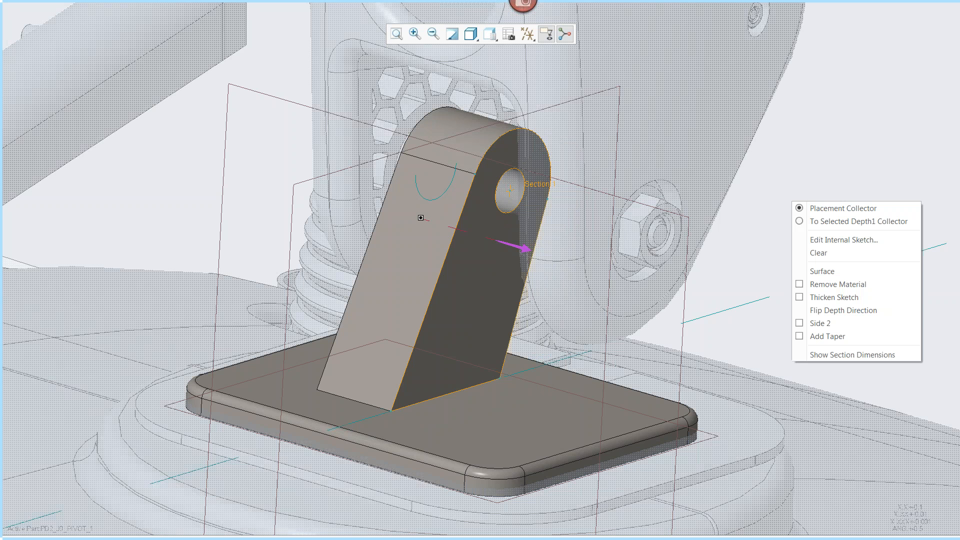
click(800, 323)
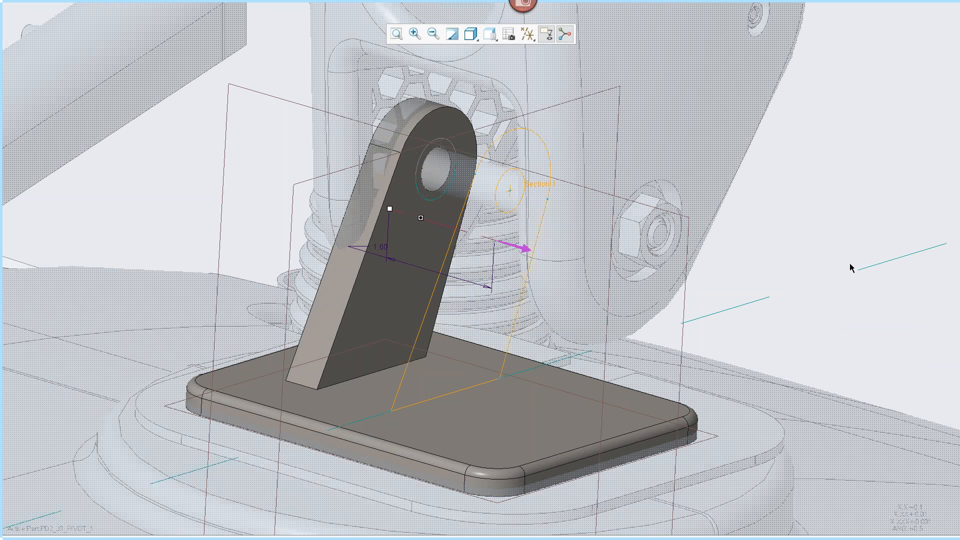
double_click(383, 252)
text(0.625)
key(Return)
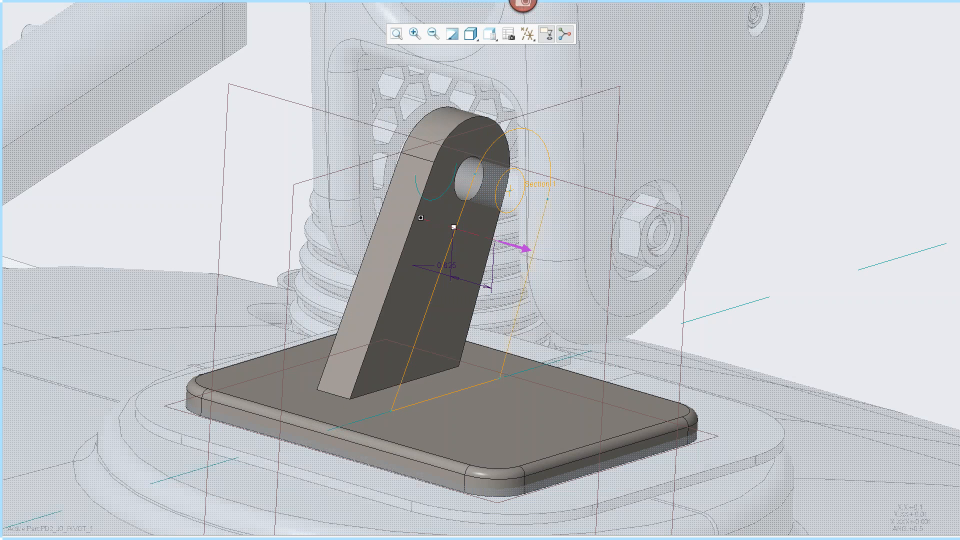
right_click(815, 212)
click(799, 200)
middle_click(786, 221)
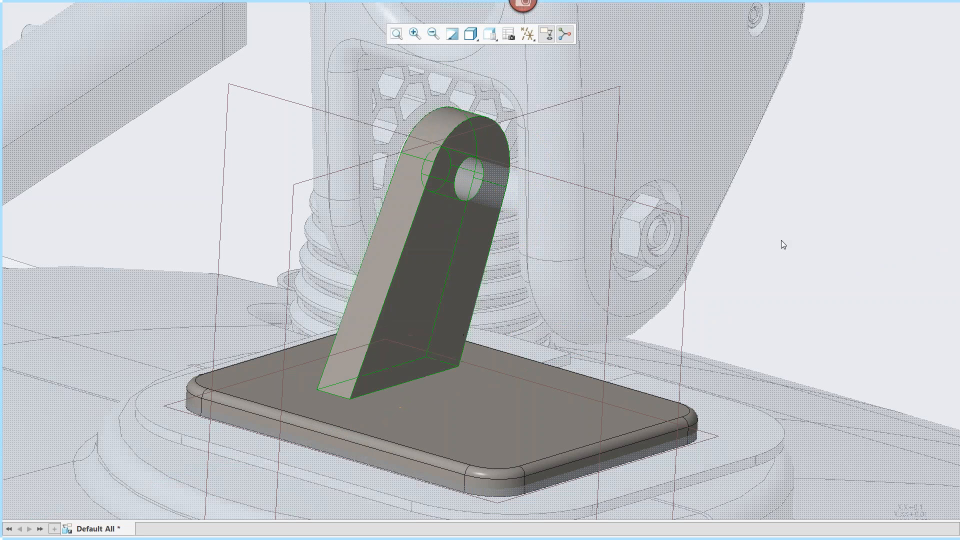
- Mirror the pivot lug about the datum plane running through the middle of the base plate
scroll(781, 240, up, 2)
mouse_move(617, 1)
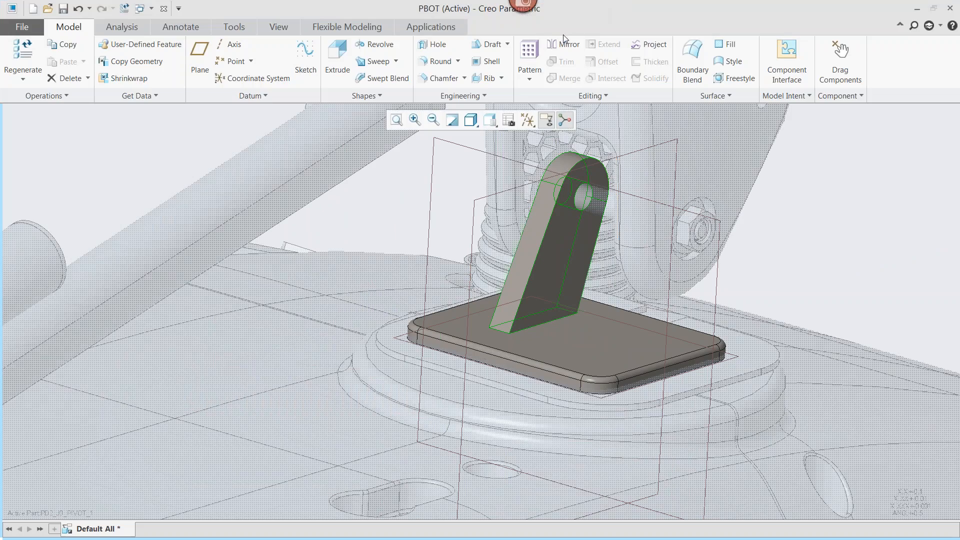
click(564, 44)
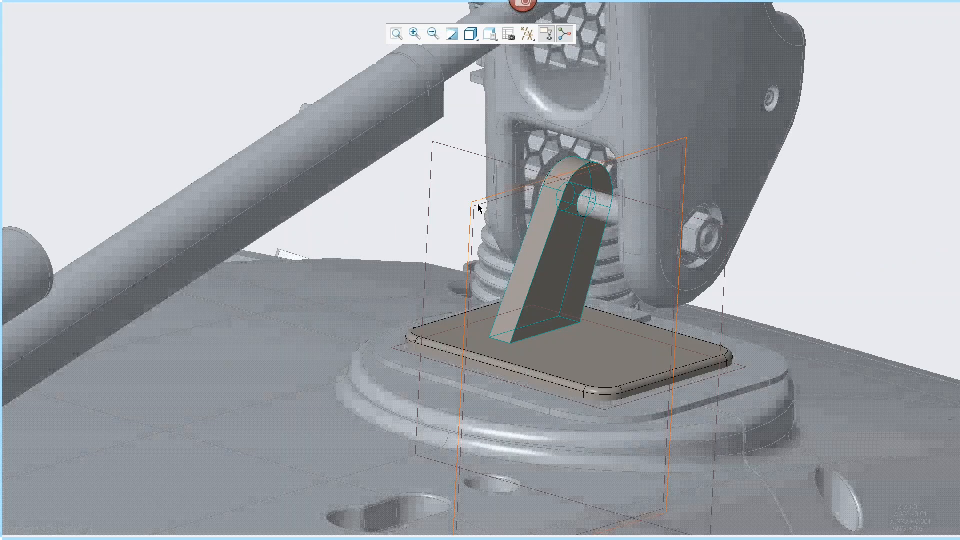
middle_click(839, 201)
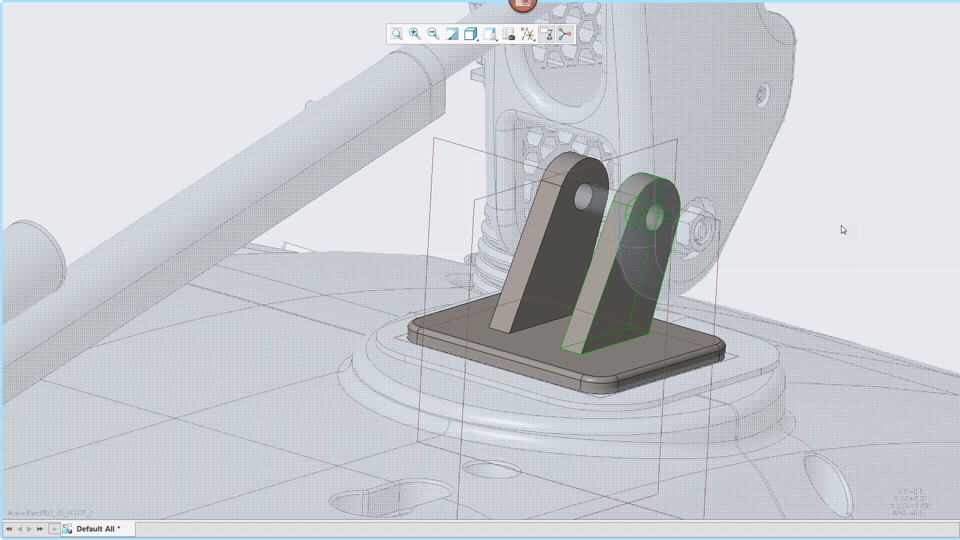
- Reactivate the top-level assembly to view the pair of pivot lugs with the arm
scroll(856, 218, down, 2)
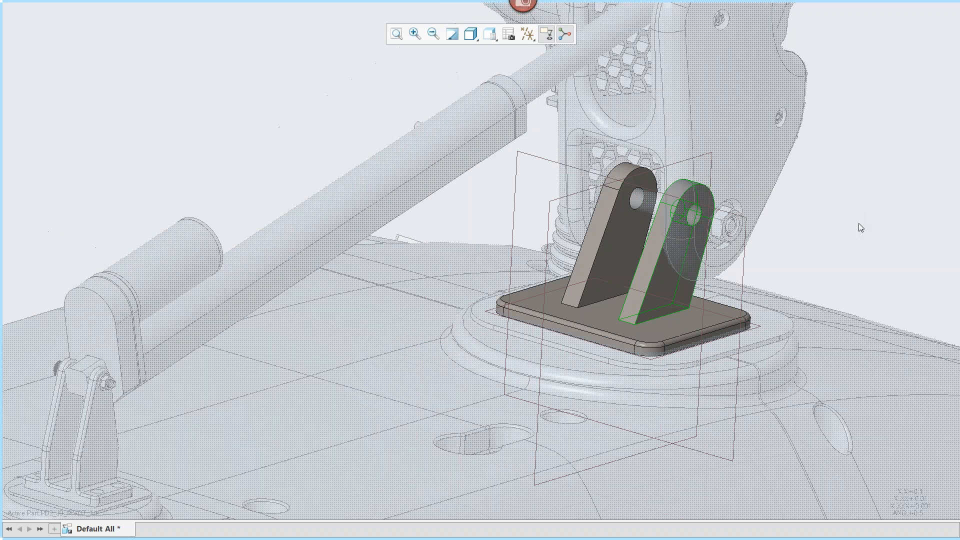
key(ctrl+a)
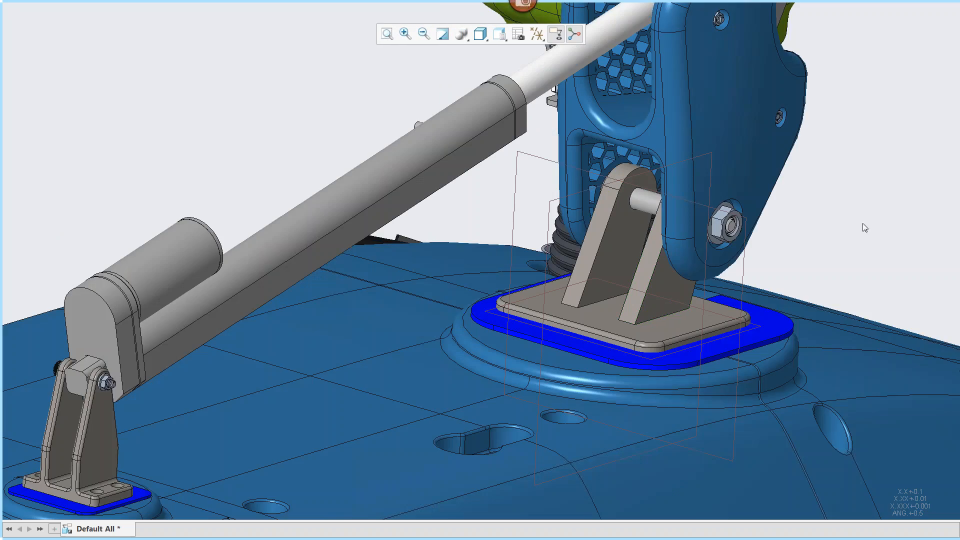
mouse_move(856, 232)
middle_down()
mouse_move(878, 220)
mouse_move(859, 233)
mouse_move(858, 224)
mouse_move(862, 249)
middle_up()
scroll(862, 249, up, 4)
shift+middle_drag(874, 210, 737, 215)
scroll(553, 291, down, 3)
- Open the pivot base plate part in its own window
click(553, 295)
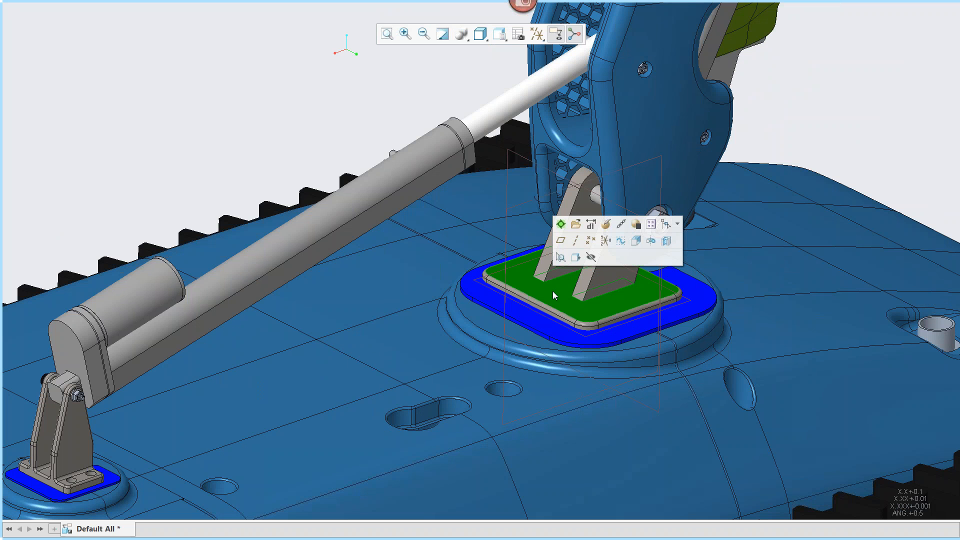
click(576, 225)
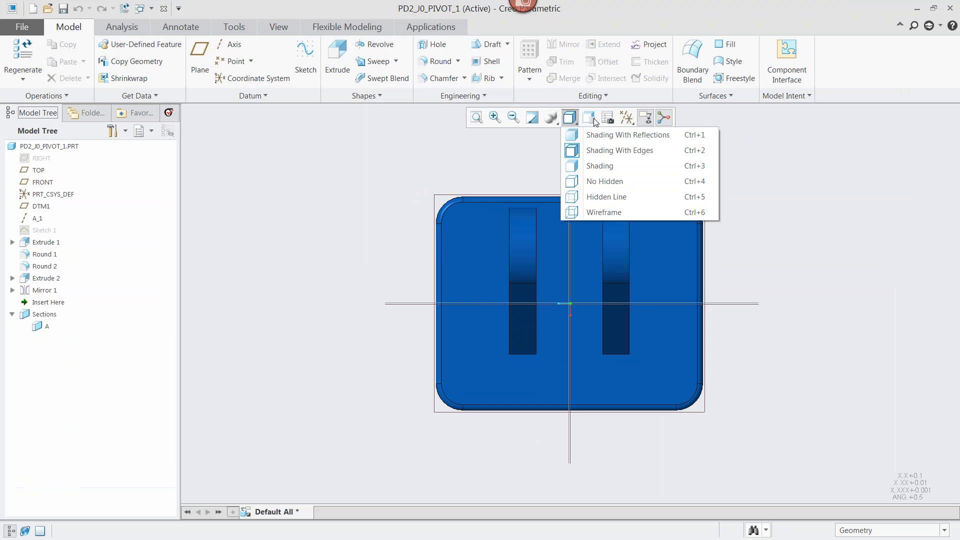
click(594, 123)
click(619, 164)
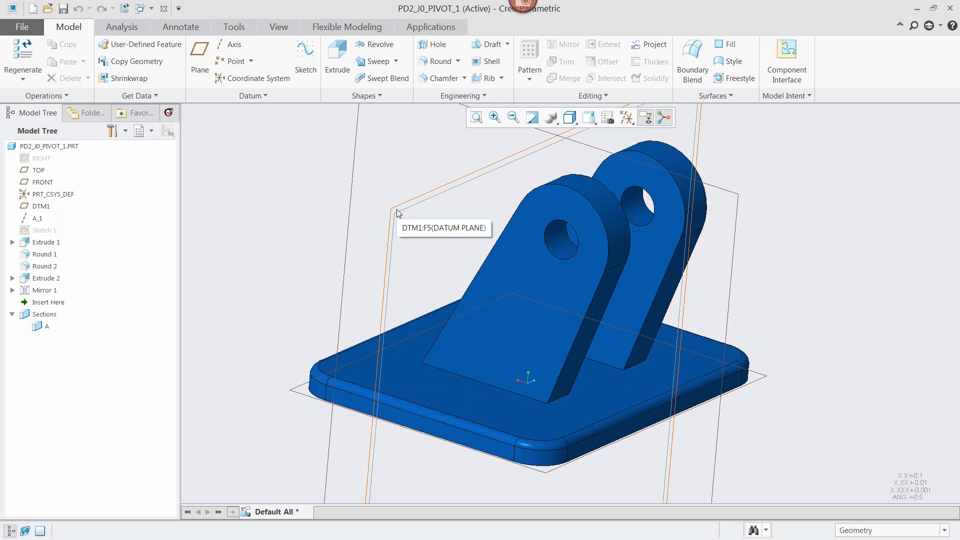
- Create a midplane datum from the base plate's side face and datum plane DTM1, parallel to DTM1
click(590, 454)
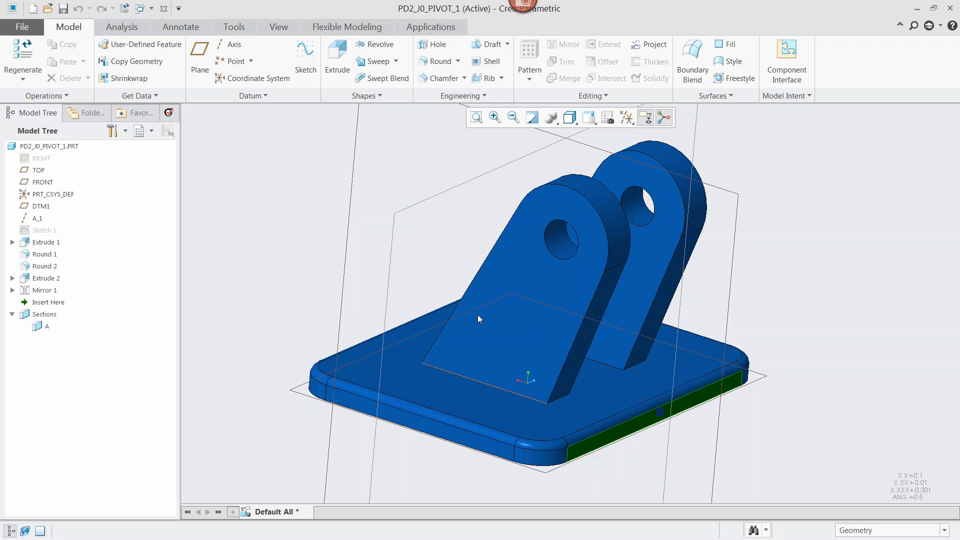
ctrl+click(413, 205)
click(200, 58)
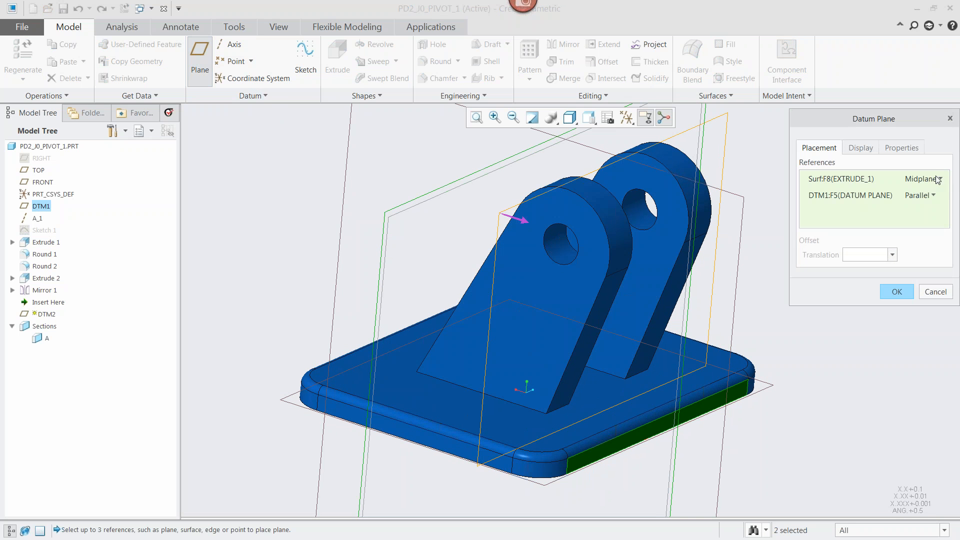
click(896, 291)
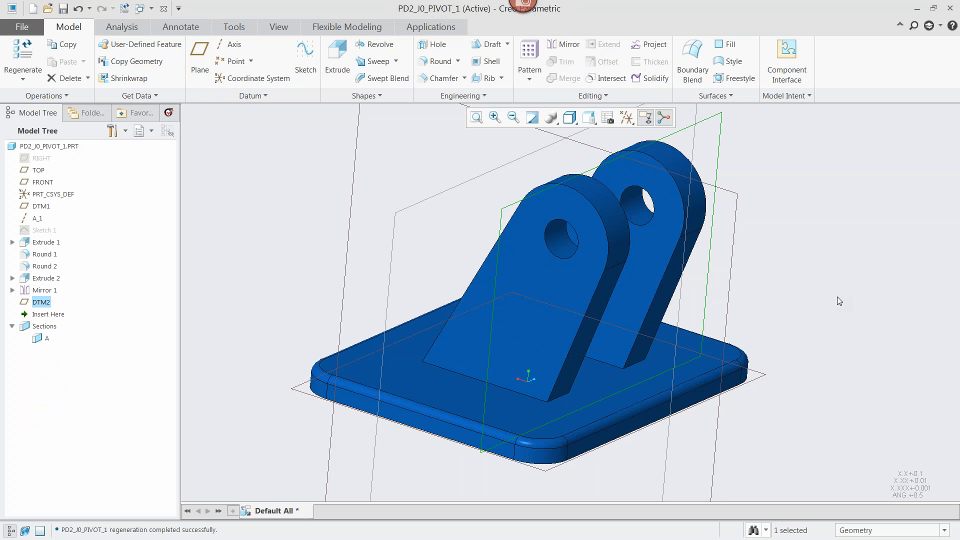
- Start an extrusion sketched on the new datum plane, orient to the sketch view and hide the datum planes
click(499, 206)
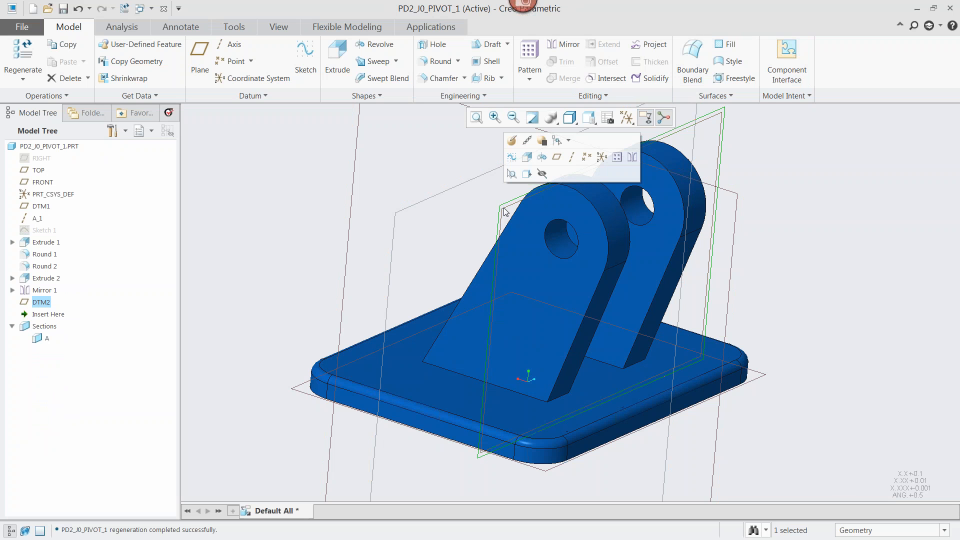
click(527, 157)
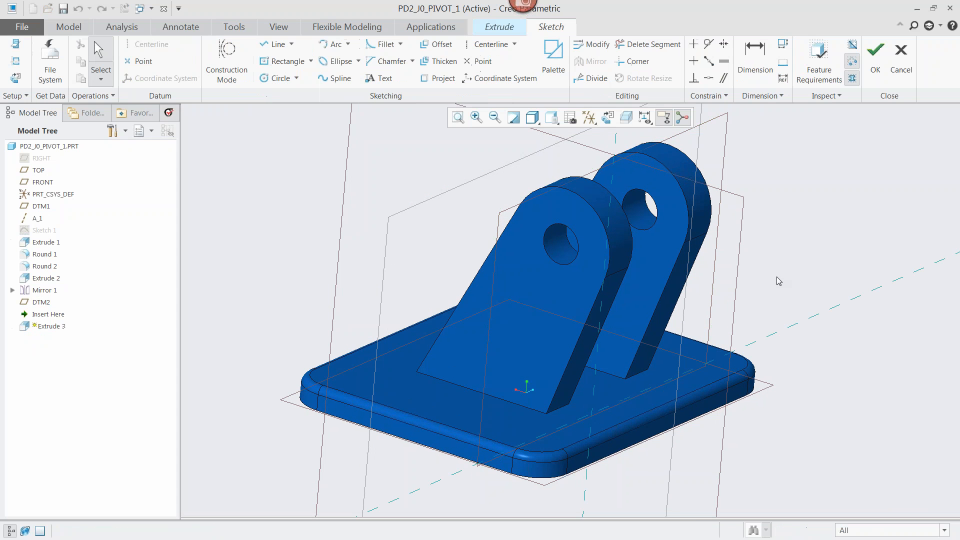
click(608, 118)
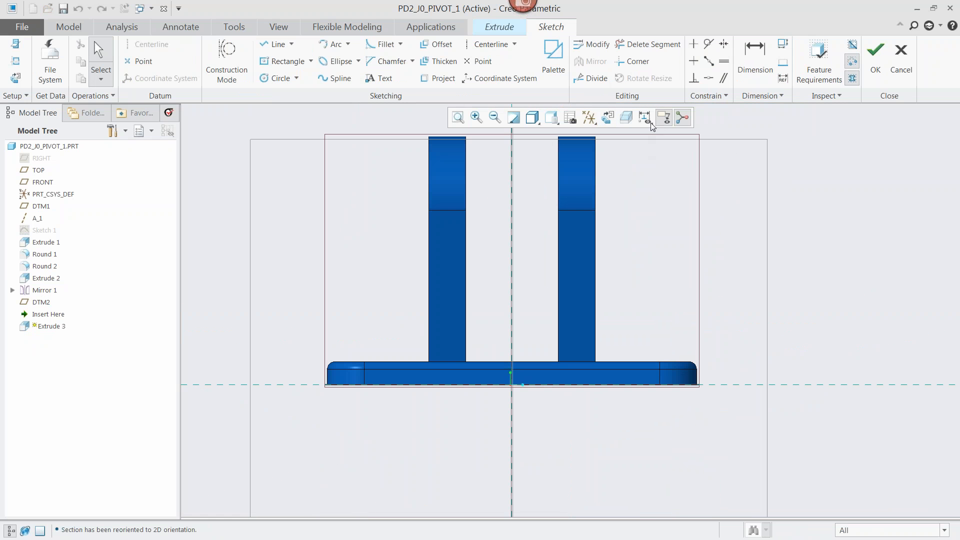
click(589, 117)
click(627, 186)
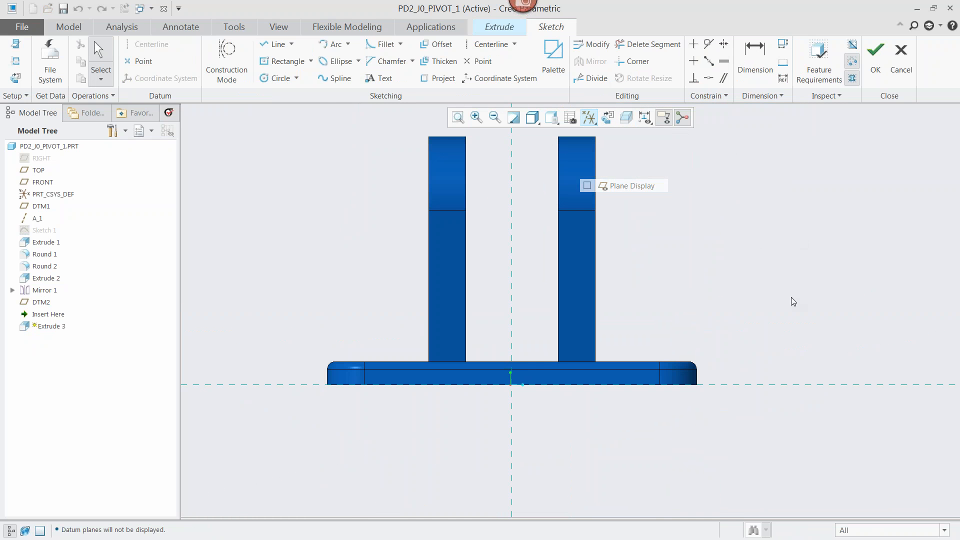
shift+middle_drag(754, 241, 760, 279)
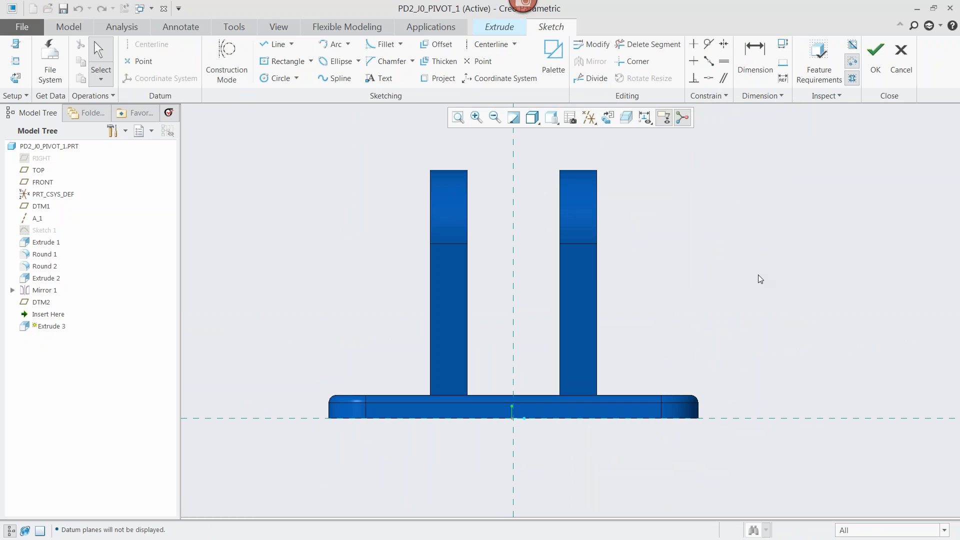
right_click(724, 264)
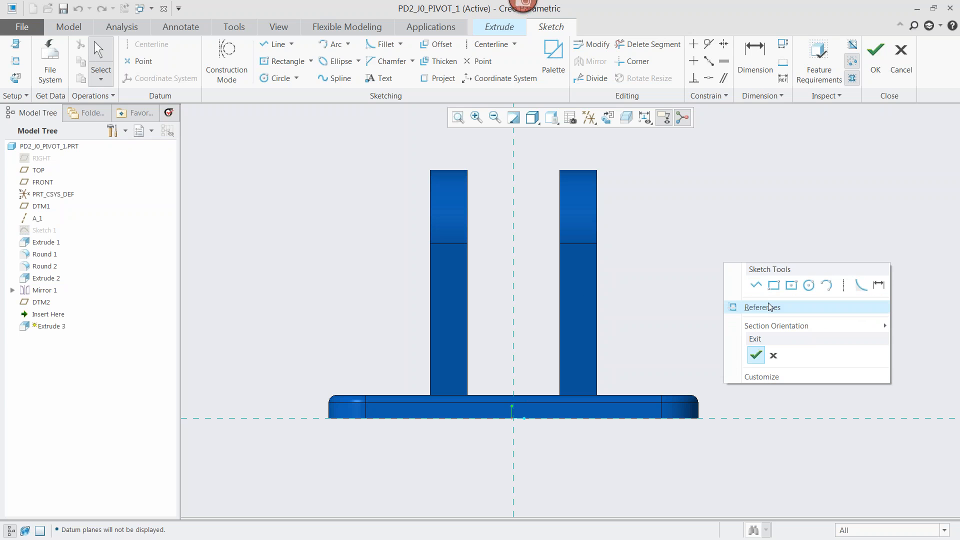
click(760, 380)
scroll(622, 358, up, 5)
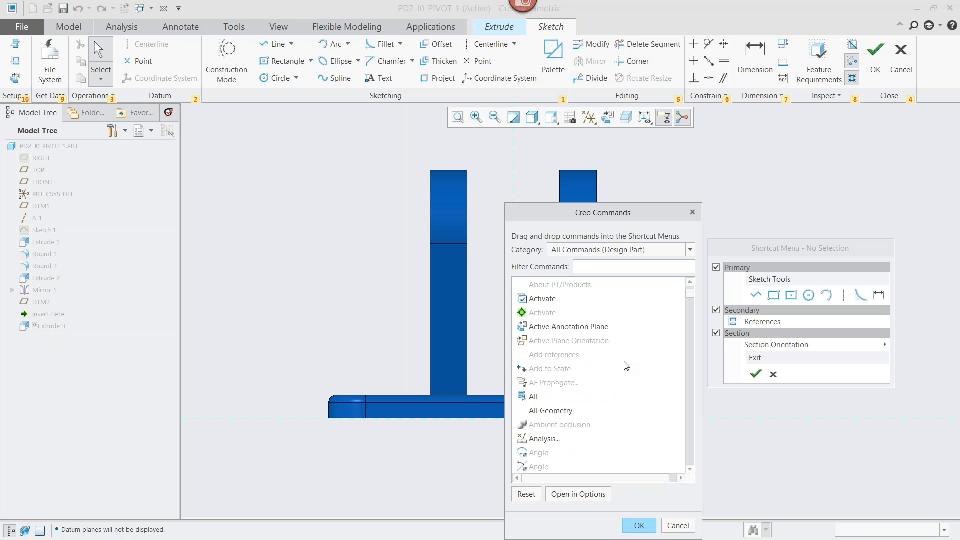
click(612, 273)
text(center re)
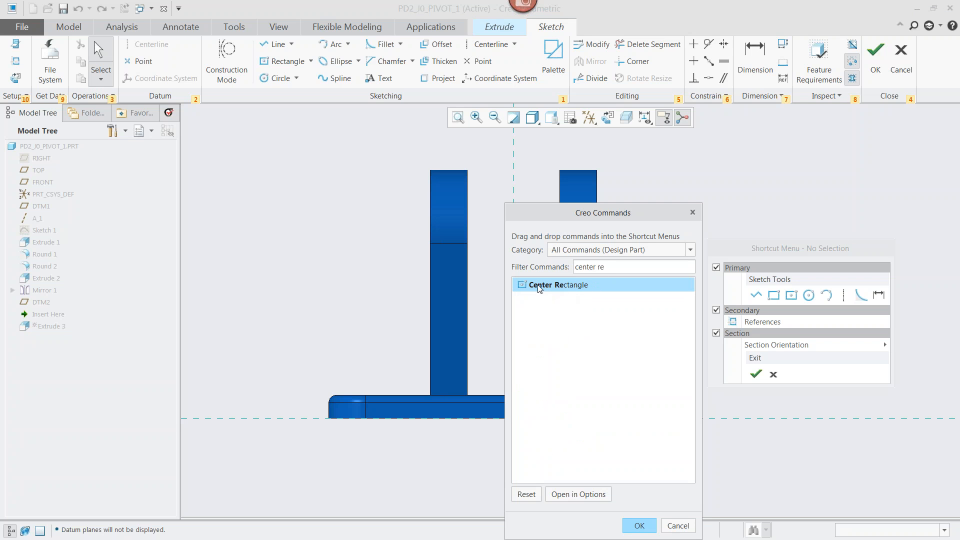
mouse_move(699, 300)
mouse_down()
mouse_move(852, 307)
mouse_move(556, 290)
mouse_move(815, 305)
mouse_up()
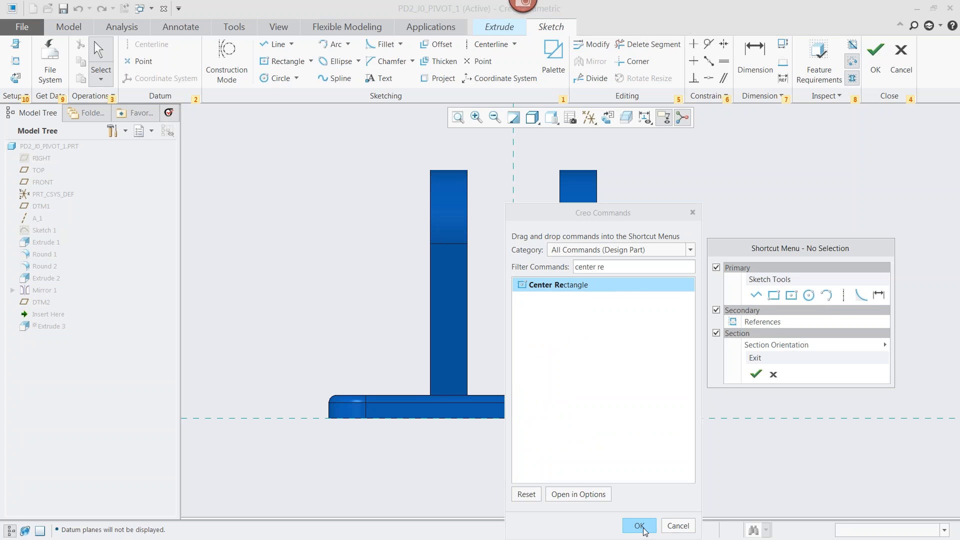
click(689, 528)
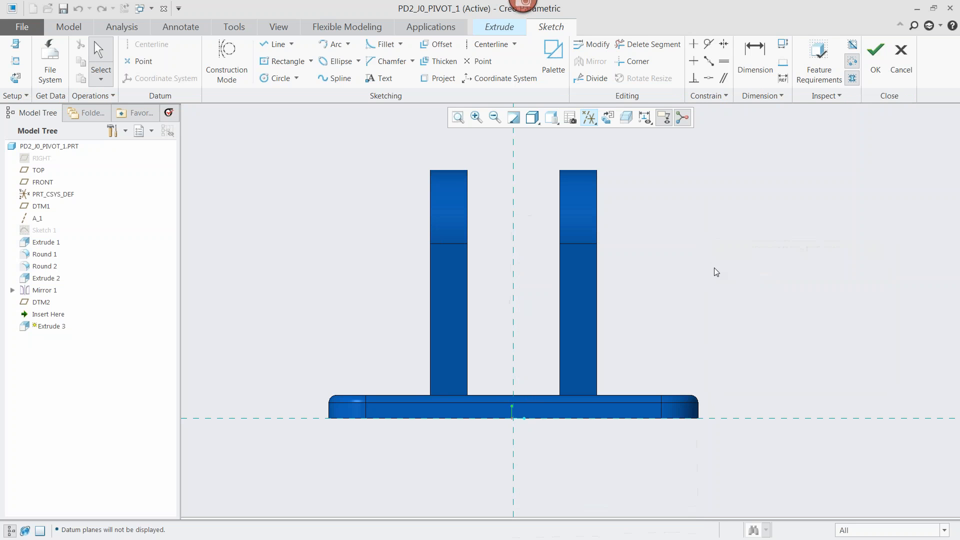
- Sketch a center rectangle filling the gap between the lugs above the plate and set its height to 1.00
right_click(718, 243)
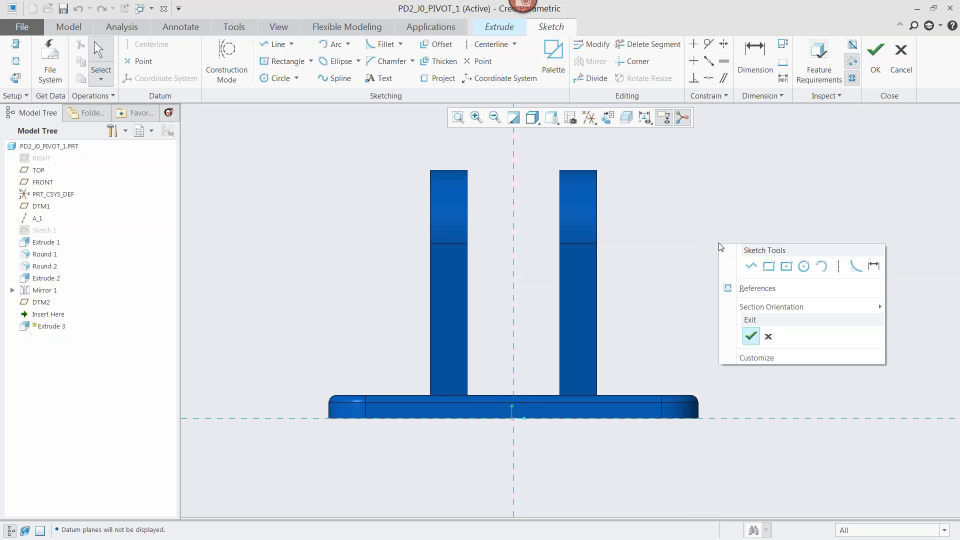
click(794, 268)
click(513, 354)
click(559, 395)
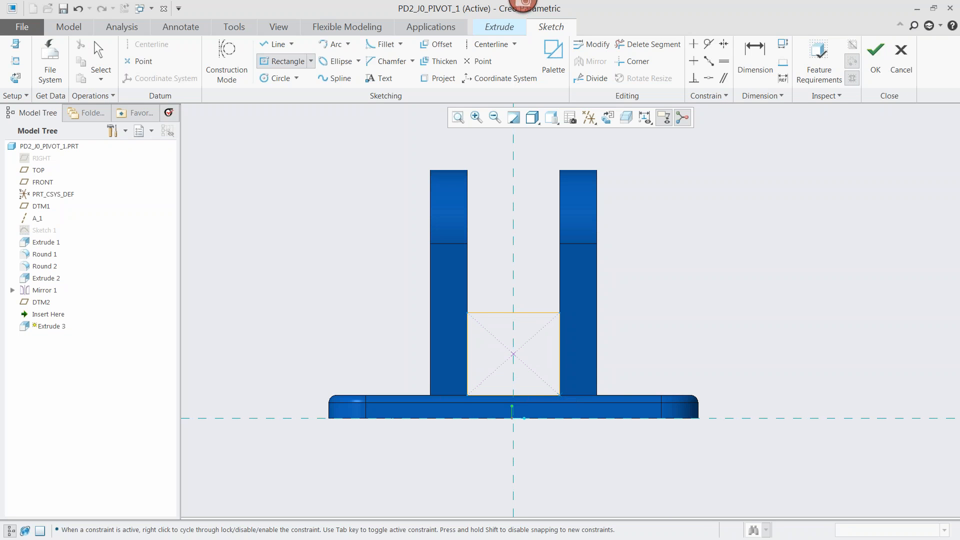
middle_click(595, 354)
double_click(553, 365)
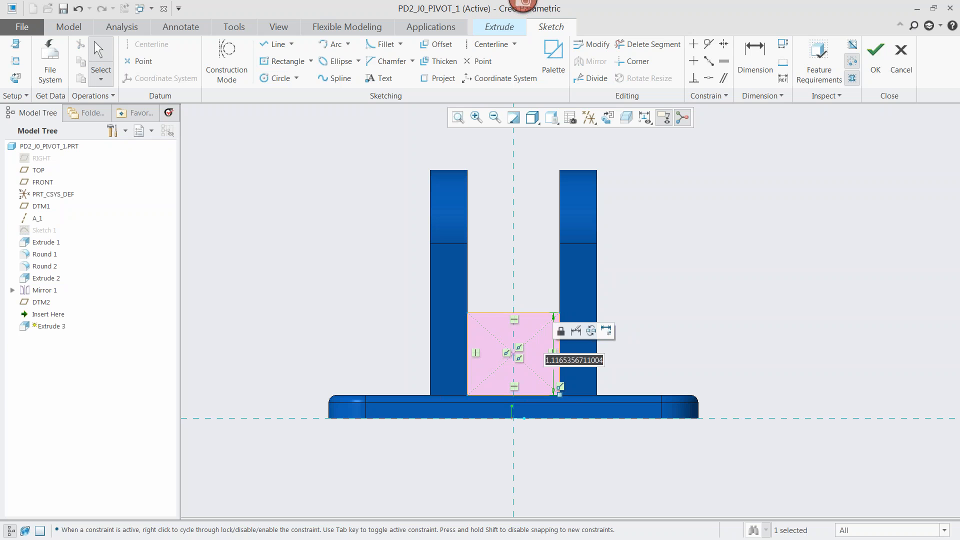
text(1)
key(Return)
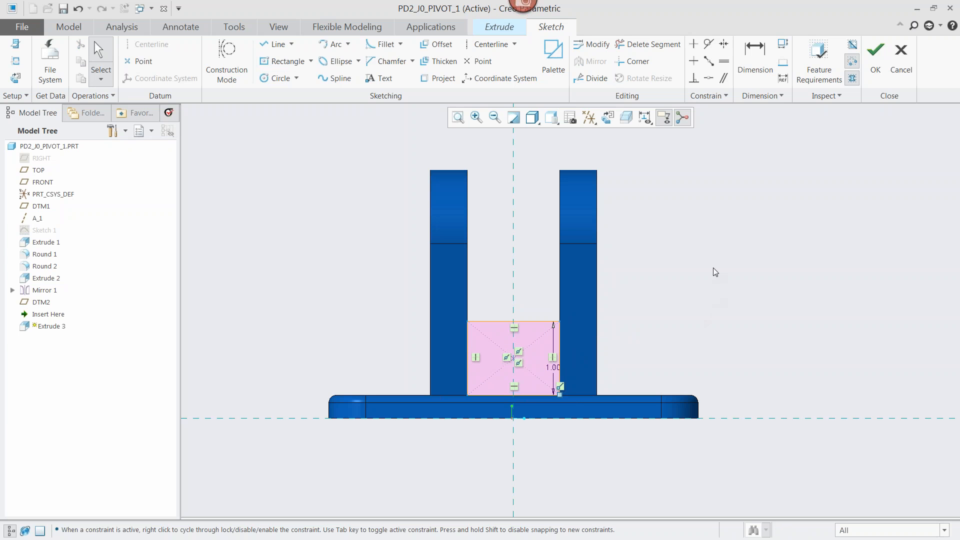
- Complete the sketch and extend the extrusion's first side to the nearest sloped edge face of the lug
right_click(713, 268)
click(746, 361)
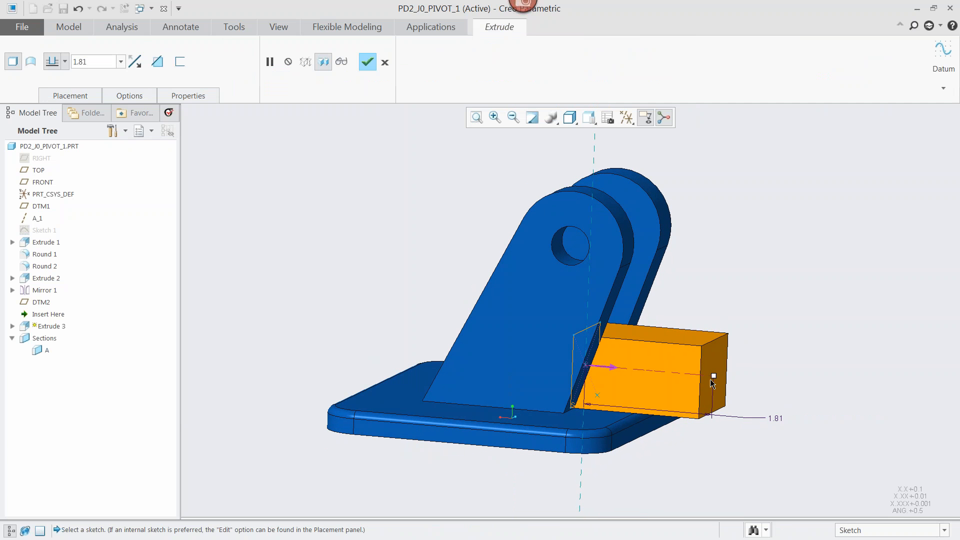
drag(713, 375, 621, 367)
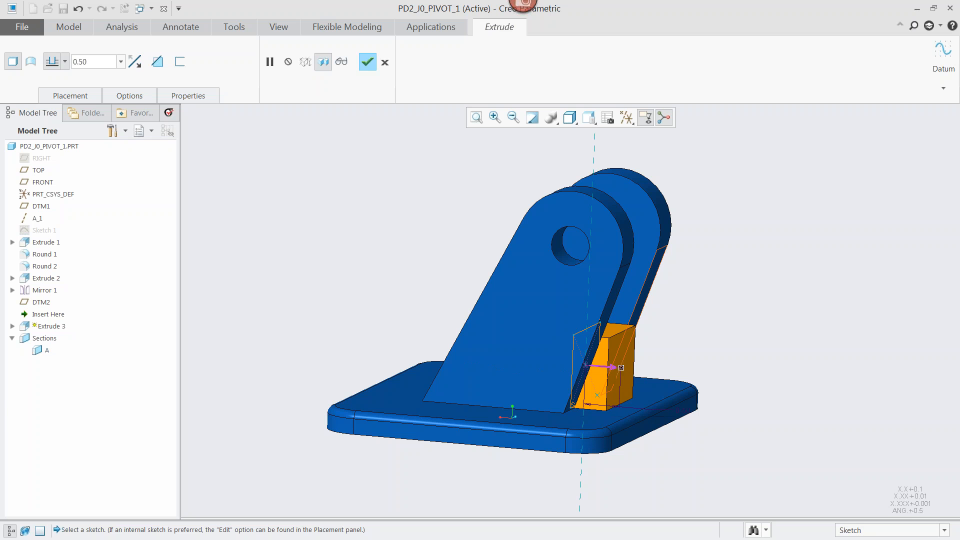
click(634, 323)
middle_drag(731, 343, 631, 380)
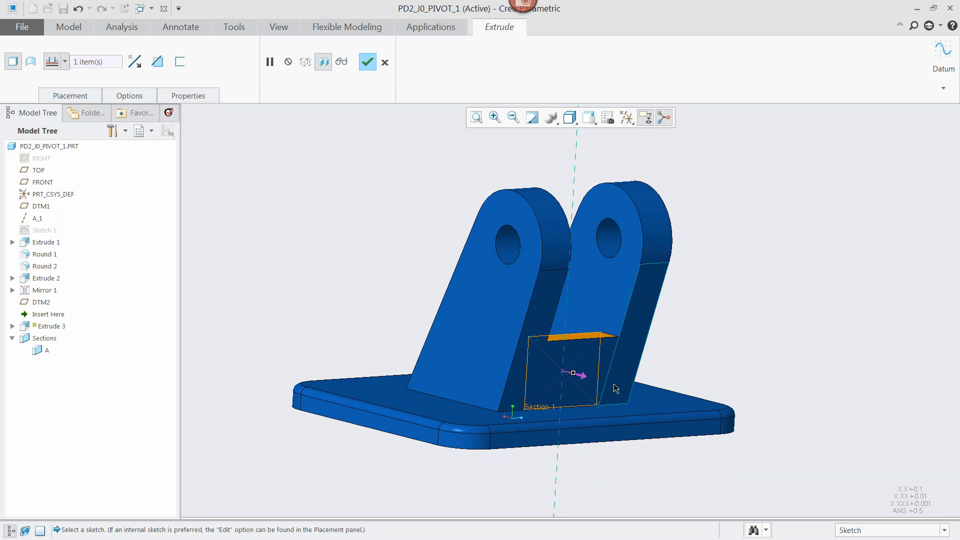
scroll(613, 383, down, 3)
scroll(656, 379, up, 1)
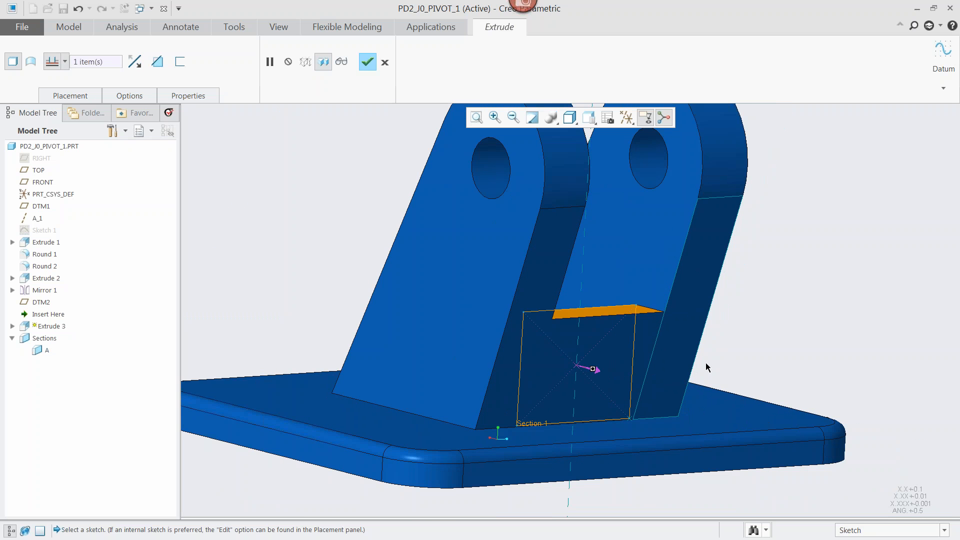
- Enable Side 2 of the extrusion and extend it to the lug's opposite sloped edge face
key(ctrl+d)
right_click(410, 284)
click(423, 407)
middle_drag(472, 272, 536, 351)
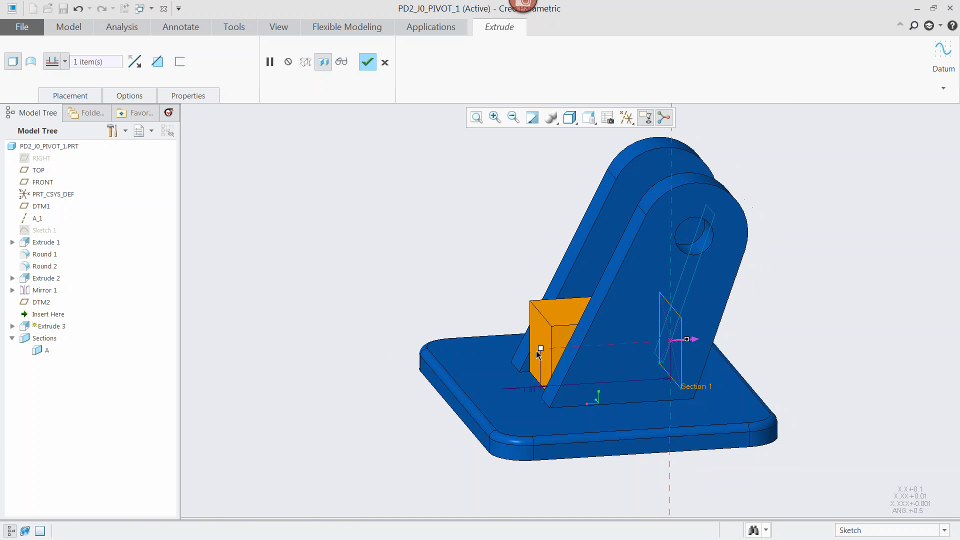
drag(559, 355, 561, 348)
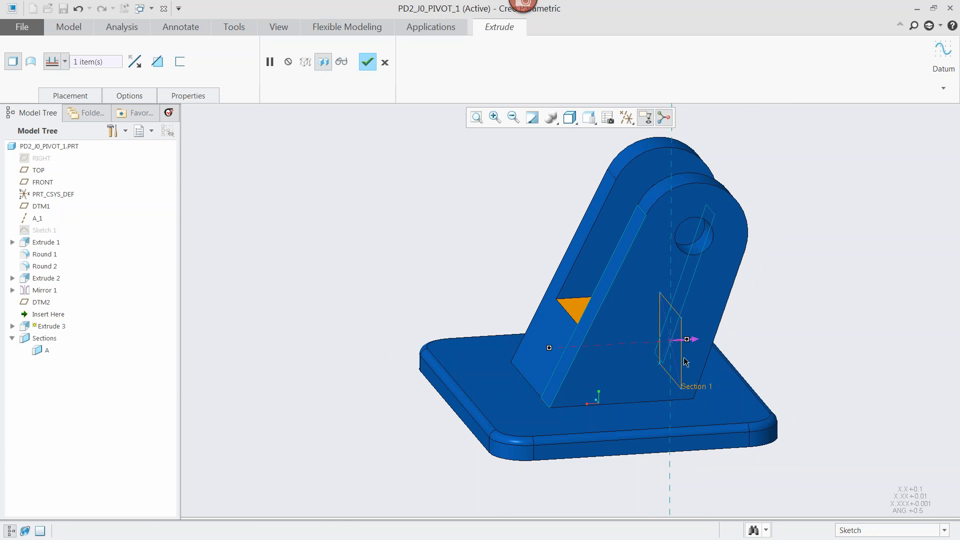
- Enable an offset from the selected end surface on both Side 1 and Side 2 of the extrusion
mouse_move(773, 334)
middle_down()
mouse_move(731, 327)
mouse_move(748, 326)
mouse_move(711, 335)
mouse_move(760, 319)
mouse_move(782, 338)
mouse_move(769, 343)
middle_up()
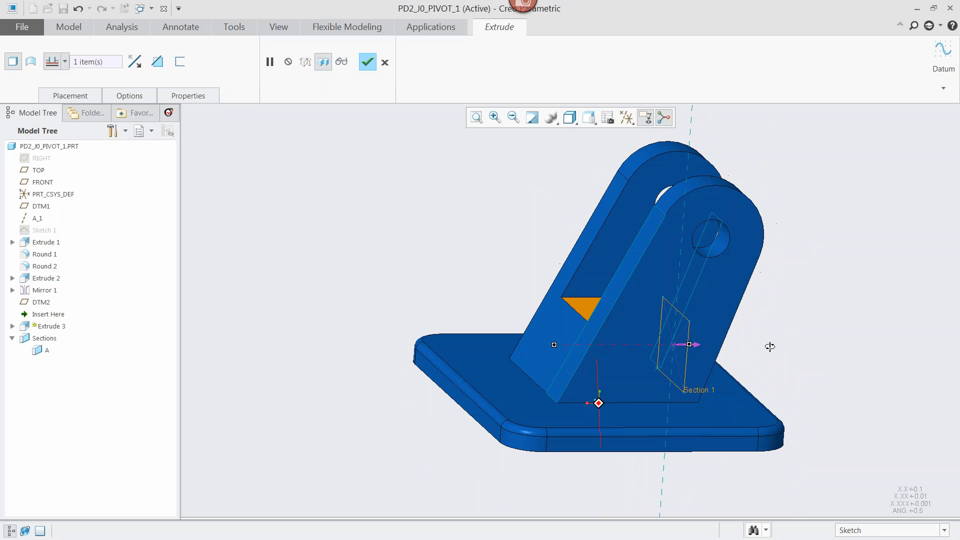
click(135, 97)
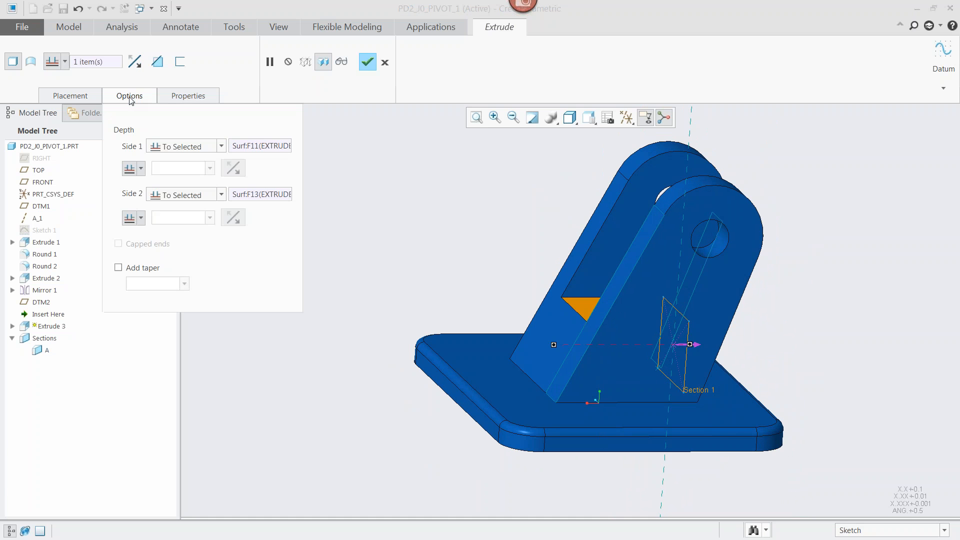
click(141, 168)
click(131, 200)
click(141, 218)
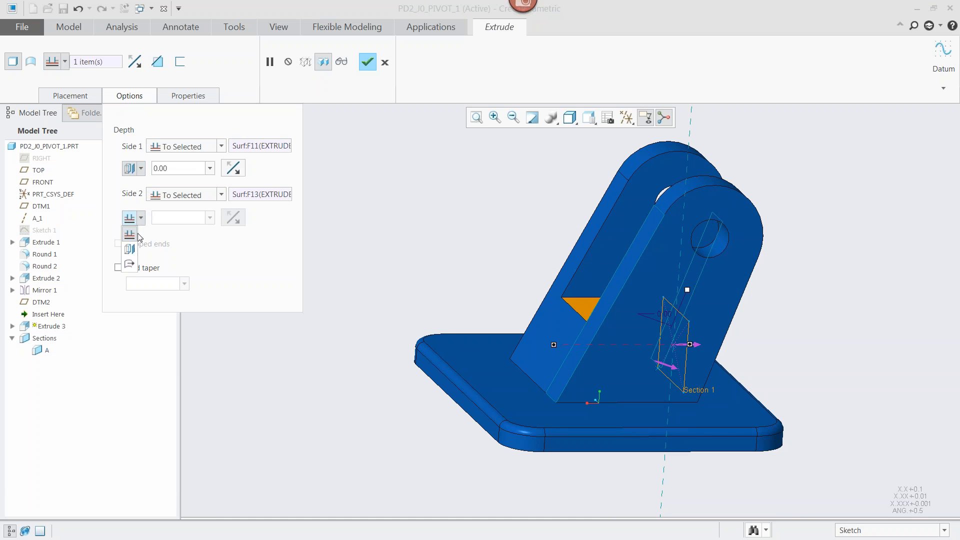
click(129, 249)
- Set the end-surface offsets of Side 1 and Side 2 to 0.25 and complete the web extrusion
click(170, 168)
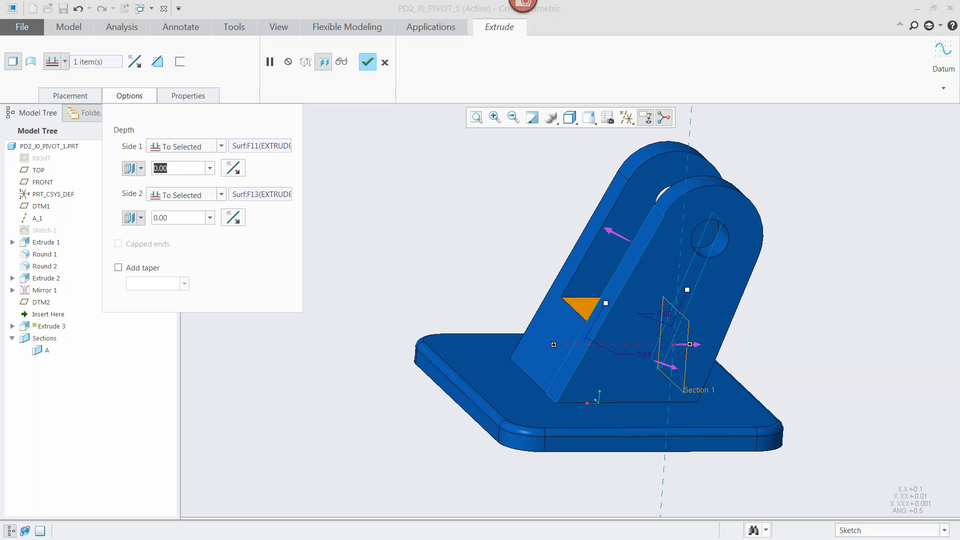
text(.25)
click(183, 218)
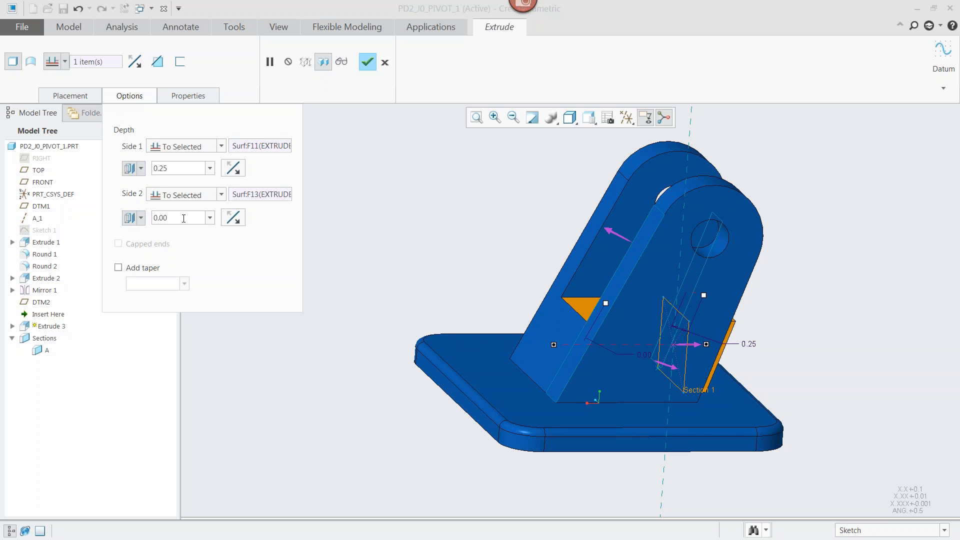
text(.25)
drag(179, 218, 151, 218)
text(.25)
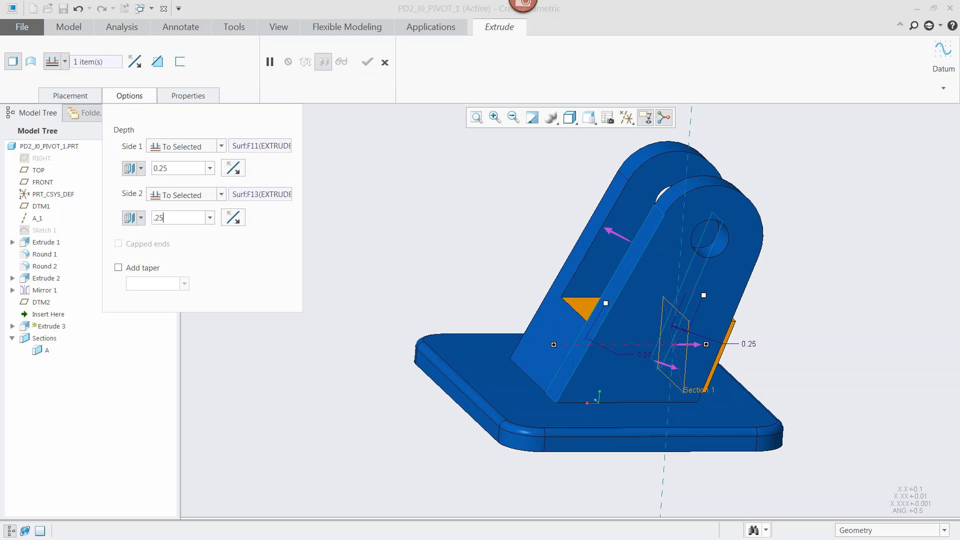
key(Return)
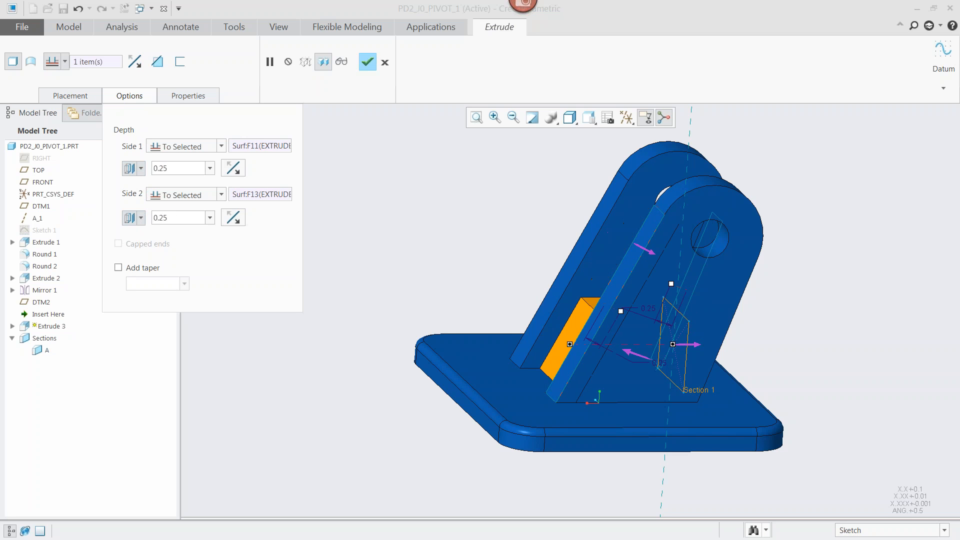
middle_drag(465, 227, 410, 140)
click(368, 62)
- Orient the part to the saved 02_TOP view and restrict selection to edges with the Edge filter
middle_drag(809, 280, 780, 275)
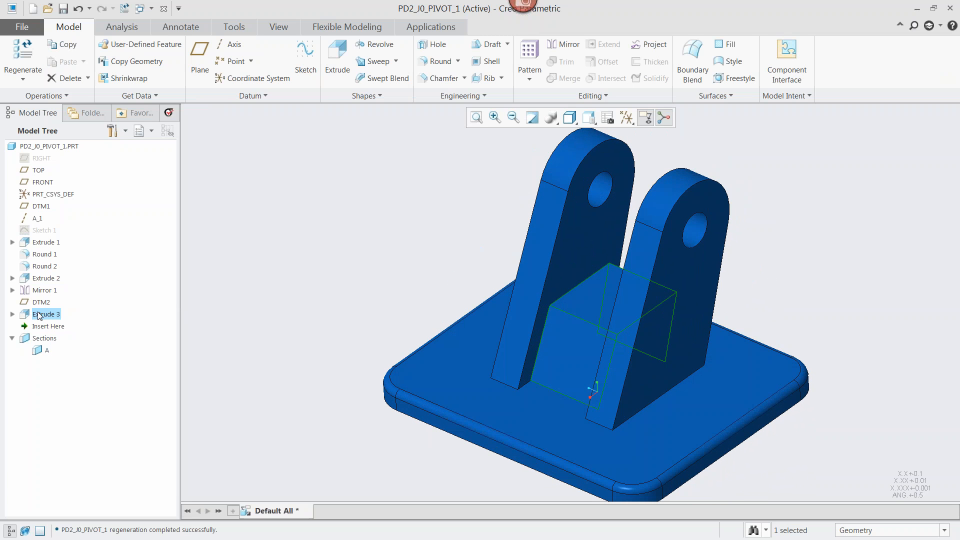
click(588, 117)
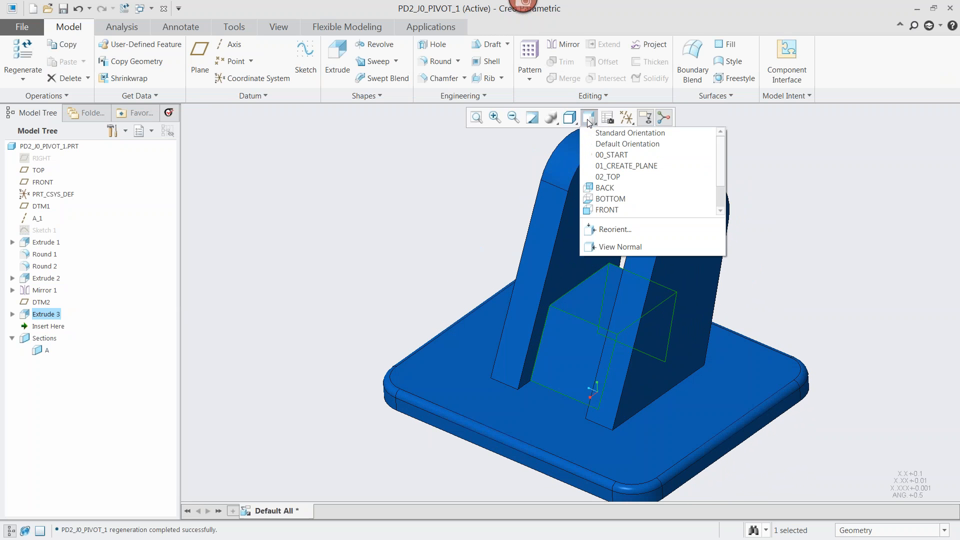
click(611, 199)
click(588, 117)
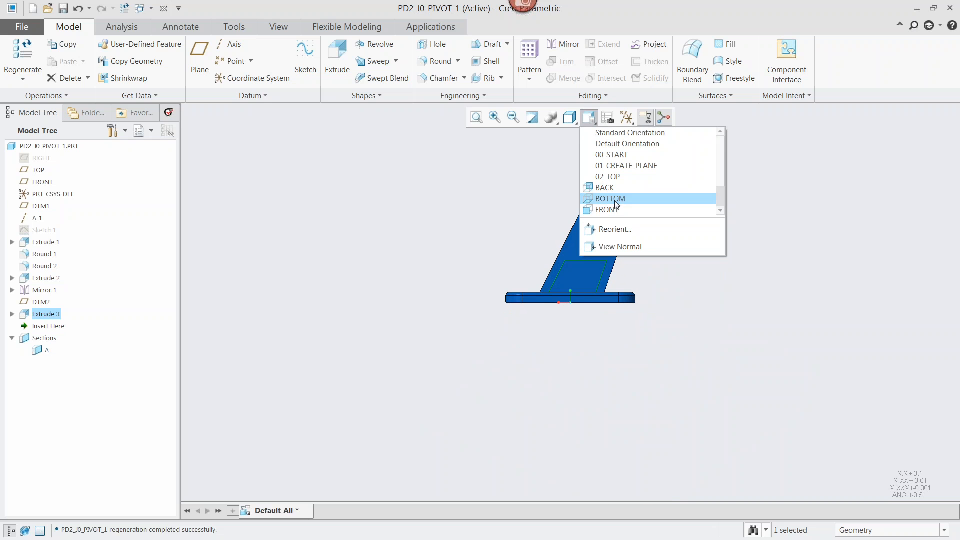
click(611, 176)
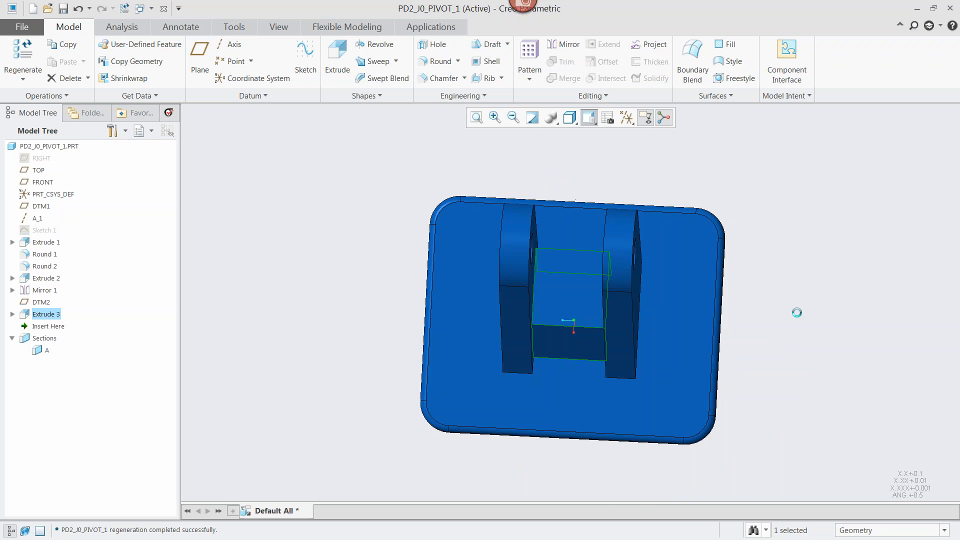
click(797, 313)
click(942, 531)
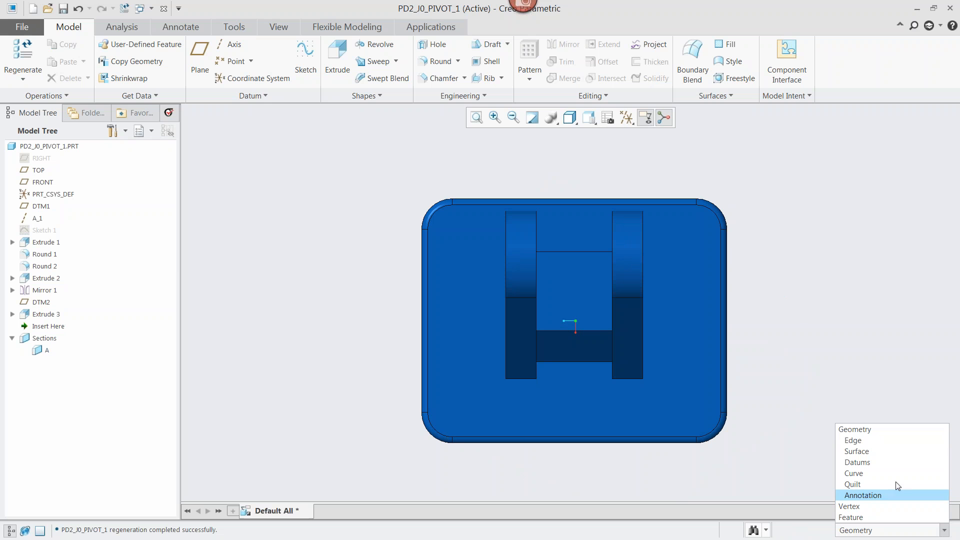
click(854, 441)
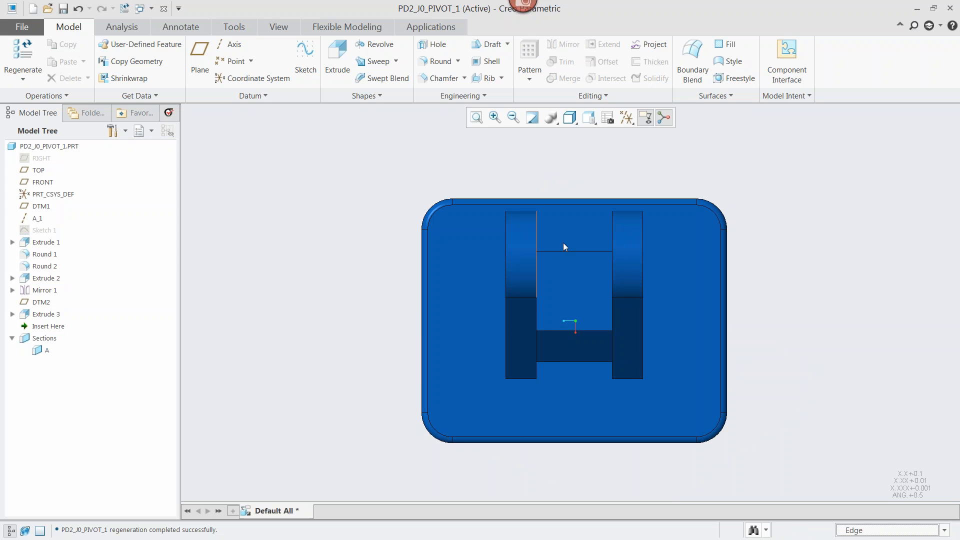
- Box-select all edges of the two lugs and the connecting web, and round them with a 0.09 radius
drag(472, 392, 666, 207)
middle_drag(825, 250, 761, 197)
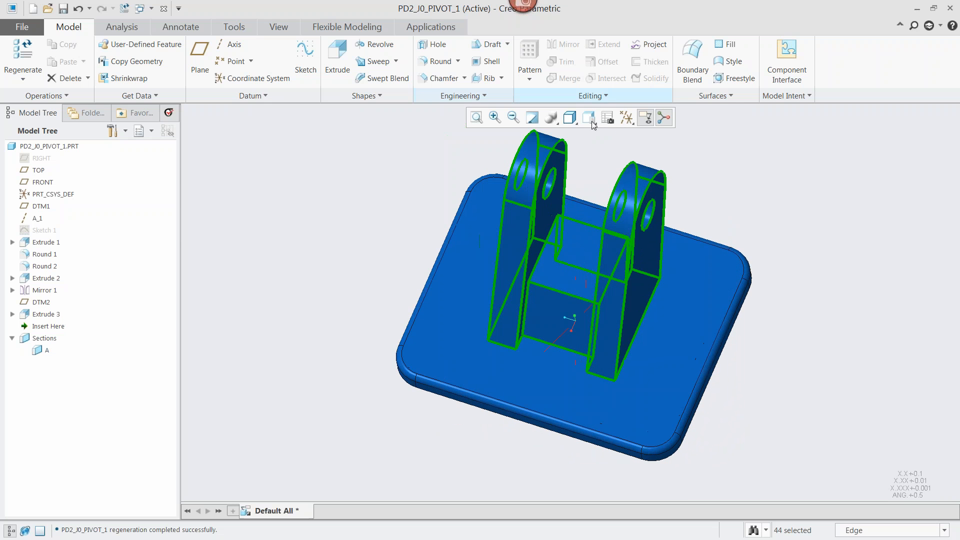
click(440, 61)
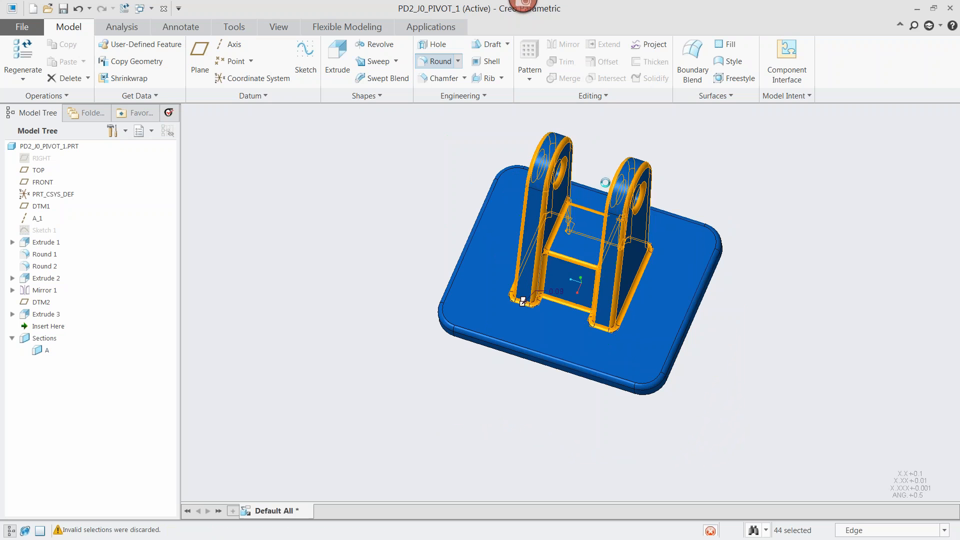
middle_click(800, 185)
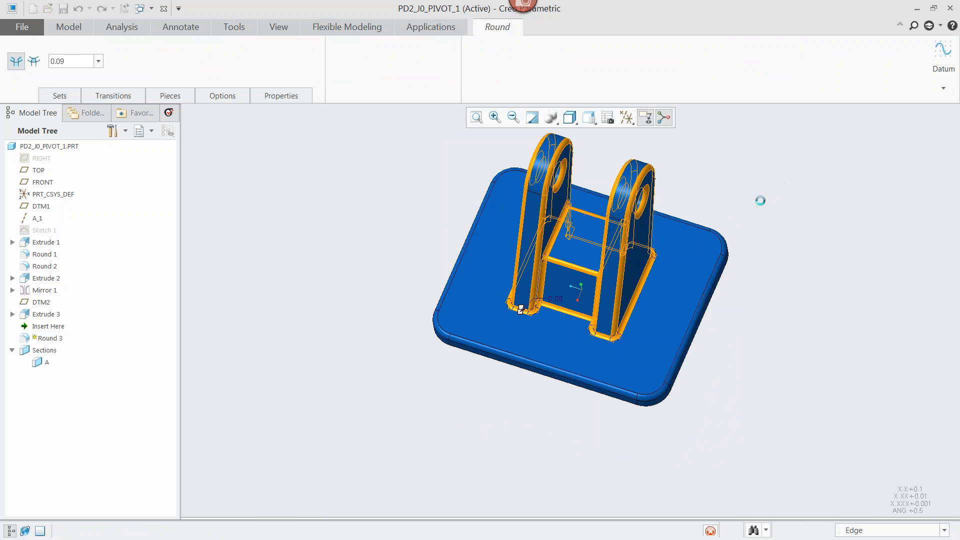
middle_drag(778, 231, 750, 195)
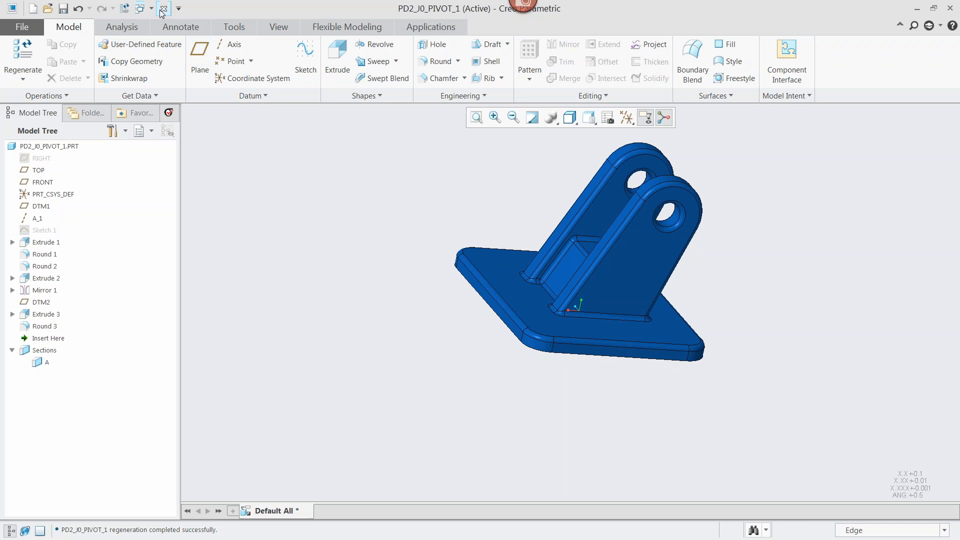
- Switch back to the PBOT assembly window and view the updated pivot at the base of the arm
click(151, 8)
click(172, 23)
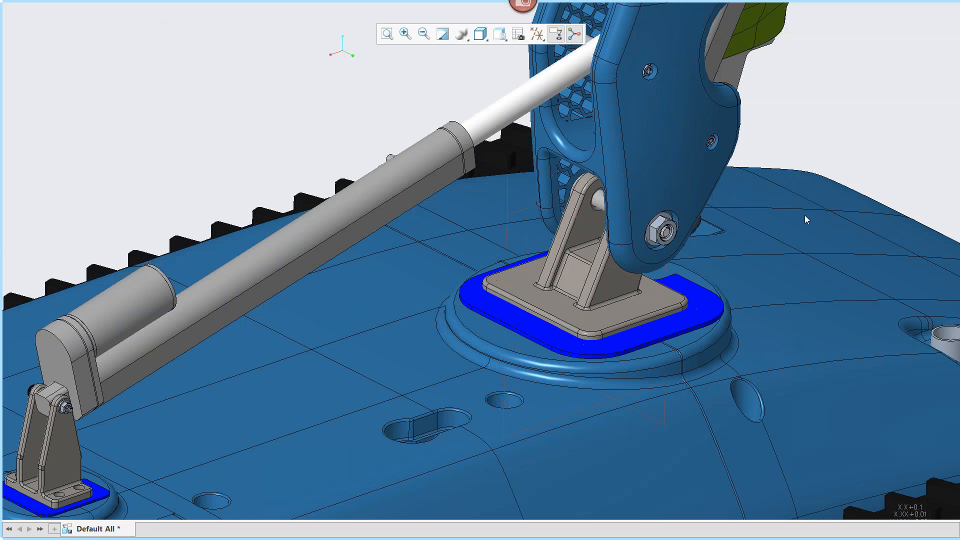
middle_drag(834, 148, 868, 136)
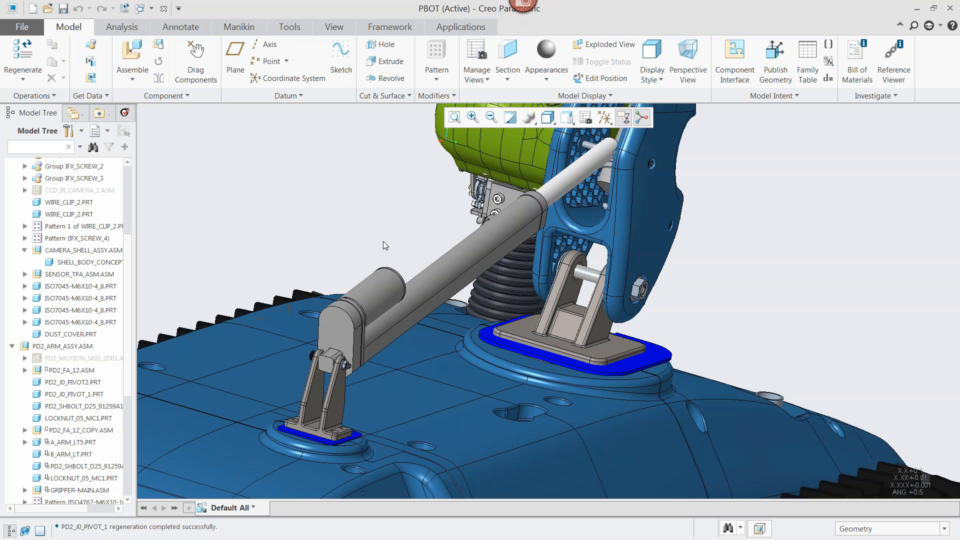
- Locate the camera unit through its dust cover and open WIRELESS_CAMERA_01.ASM in its own window
scroll(382, 241, up, 2)
mouse_move(382, 241)
middle_down()
mouse_move(490, 180)
mouse_move(500, 280)
mouse_move(487, 297)
mouse_move(556, 271)
middle_up()
scroll(488, 297, up, 2)
scroll(555, 270, down, 2)
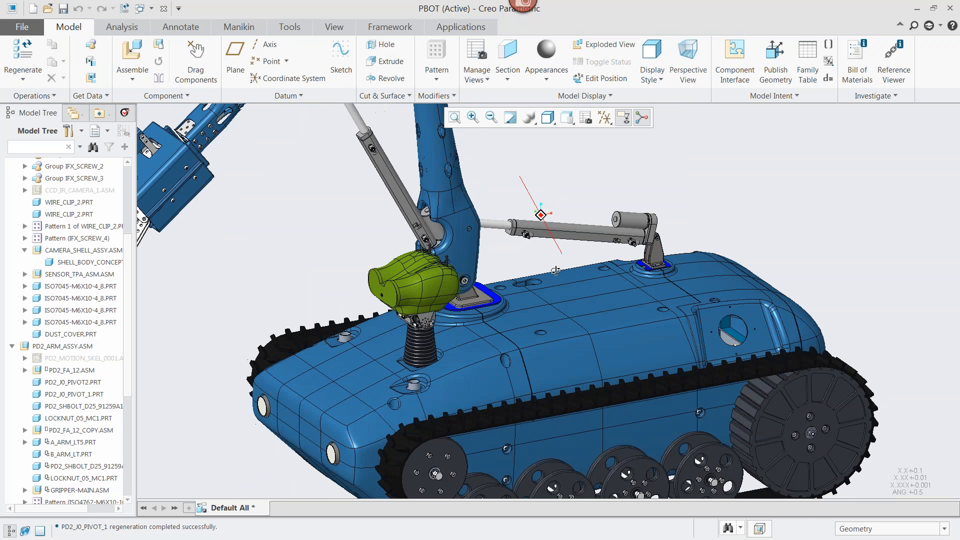
click(419, 354)
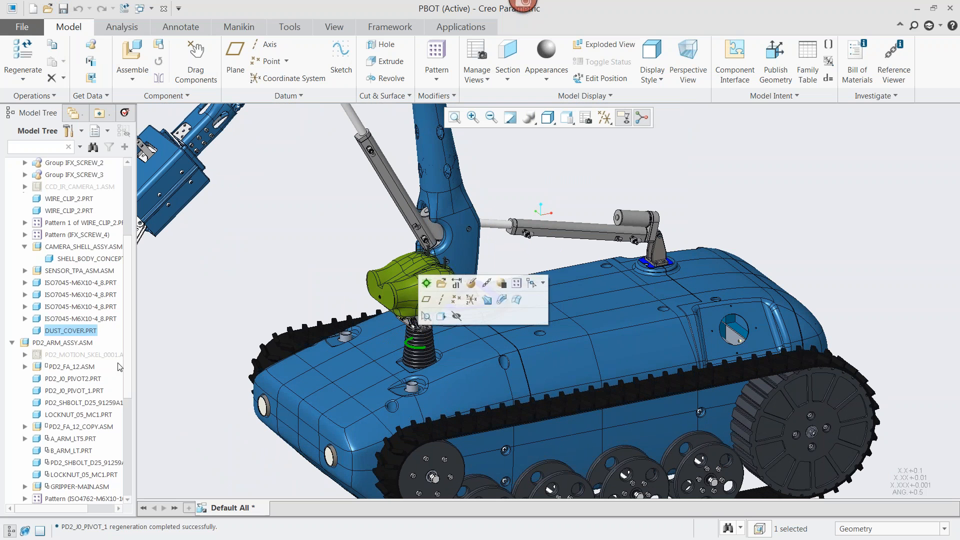
scroll(124, 358, up, 4)
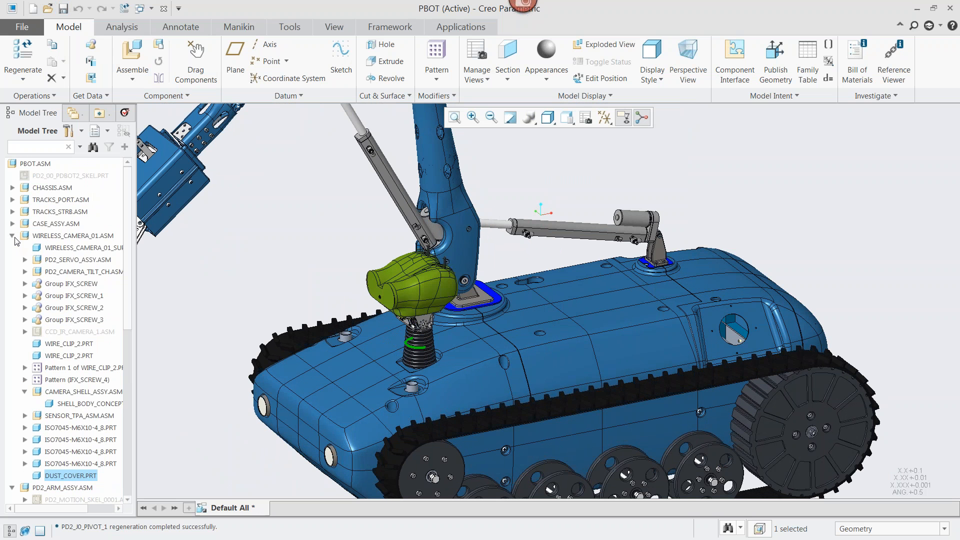
click(12, 236)
right_click(70, 235)
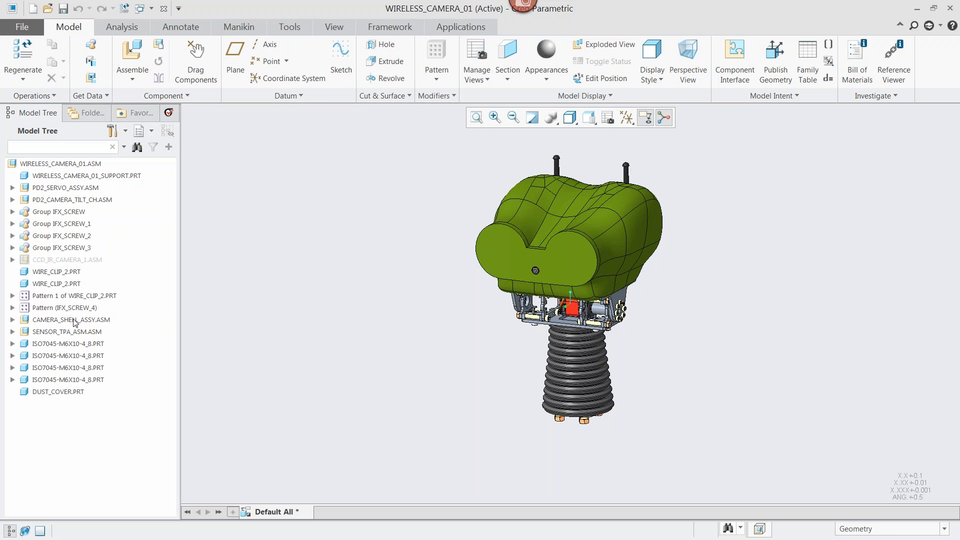
- Expand CAMERA_SHELL_ASSY.ASM in the model tree and hide the whole shell subassembly
click(12, 320)
click(90, 331)
right_click(90, 332)
click(70, 319)
right_click(70, 320)
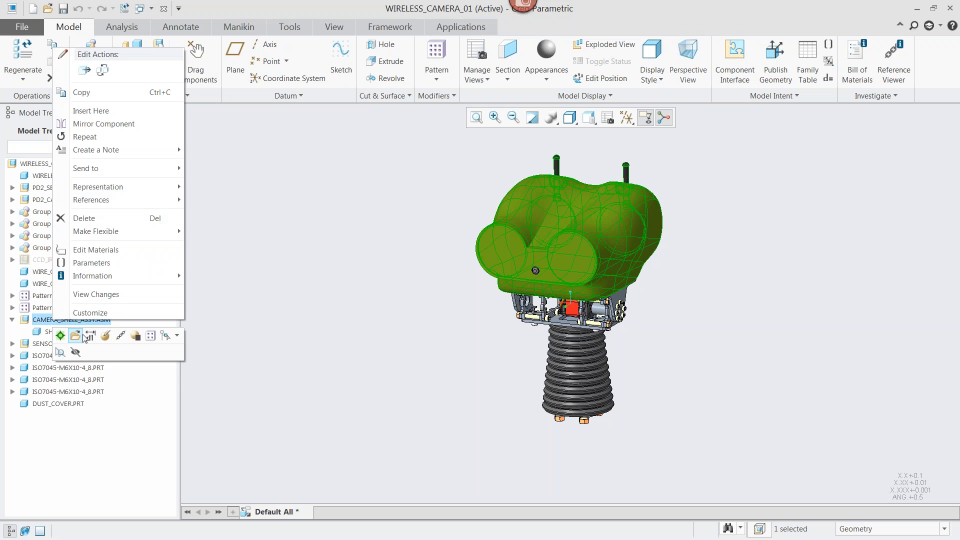
click(75, 352)
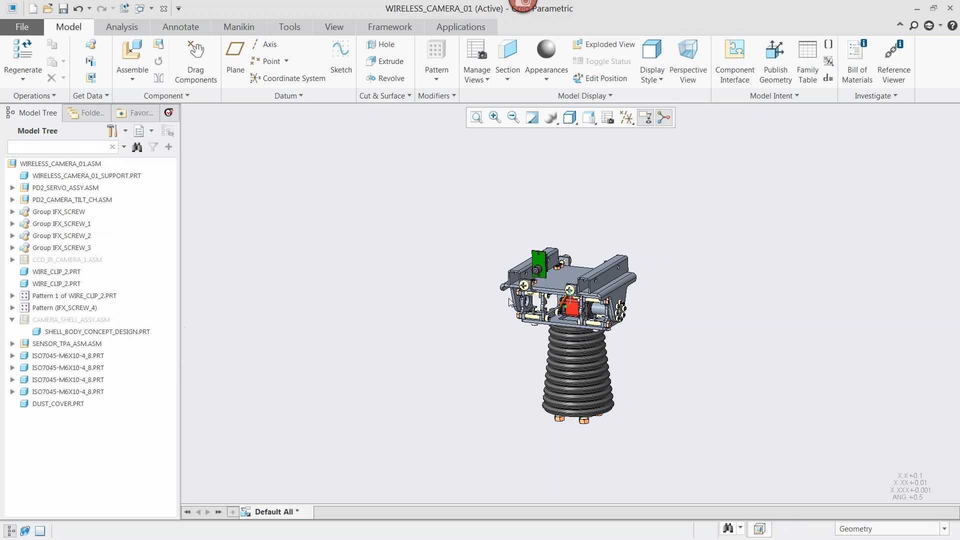
- Show the hidden CCD_IR_CAMERA_1.ASM subassembly on the camera mount
right_click(61, 259)
click(85, 236)
click(688, 257)
middle_drag(688, 256, 688, 283)
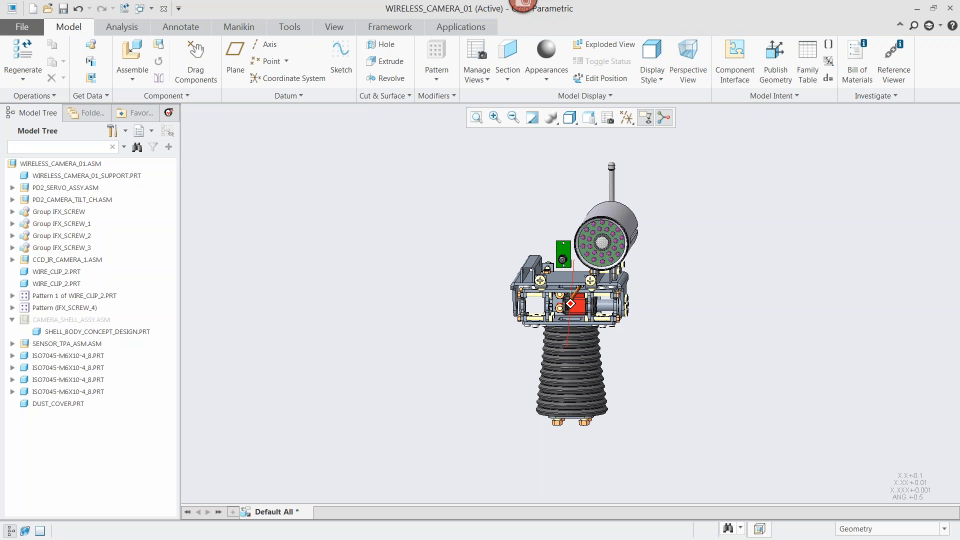
middle_drag(688, 283, 721, 294)
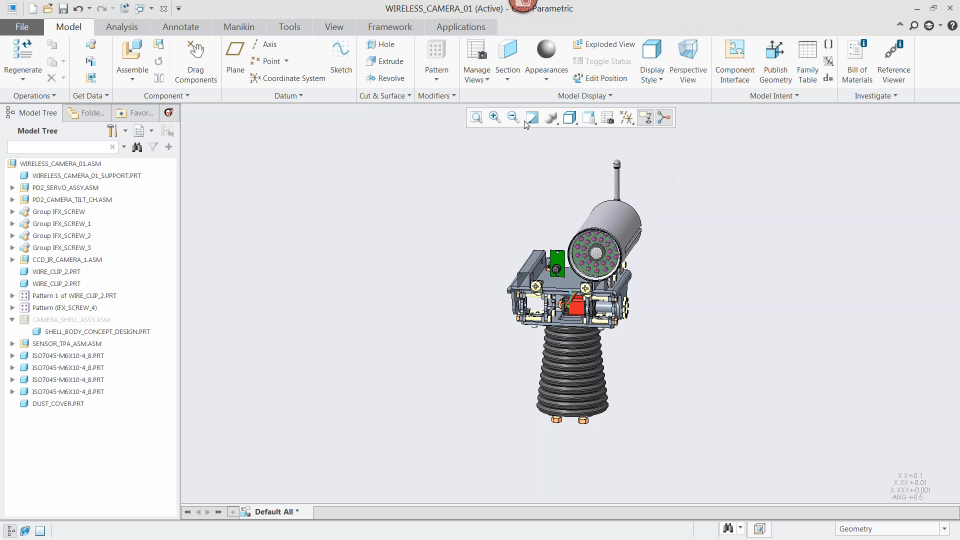
- Start mirroring the CCD_IR_CAMERA_1.ASM subassembly as a new component
click(623, 241)
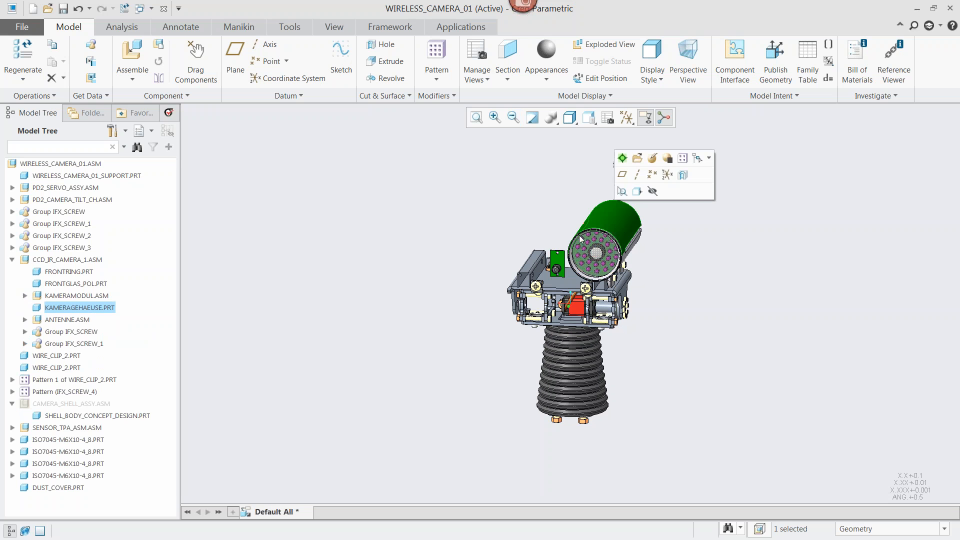
click(67, 260)
click(158, 77)
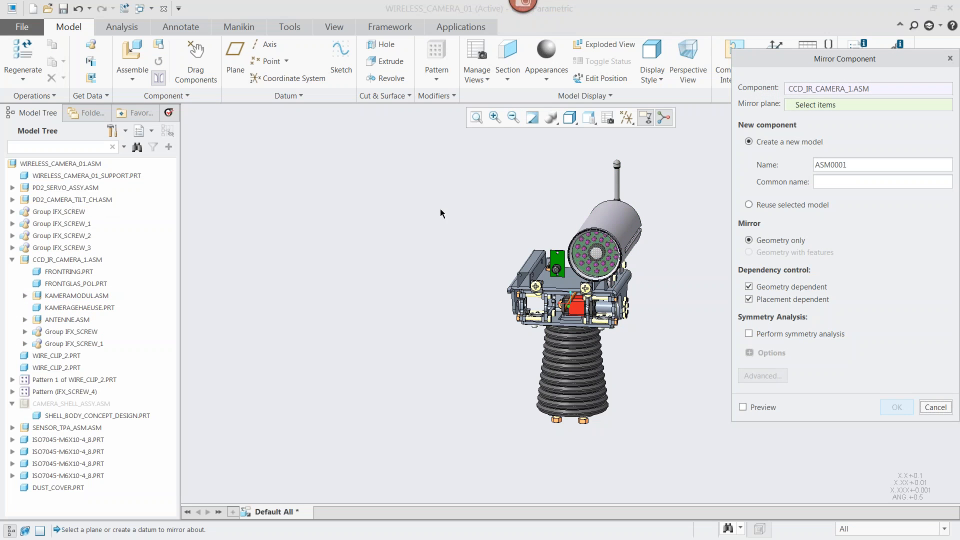
- Display features in the model tree and choose the assembly's ASM_RIGHT datum plane as the mirror plane
click(116, 138)
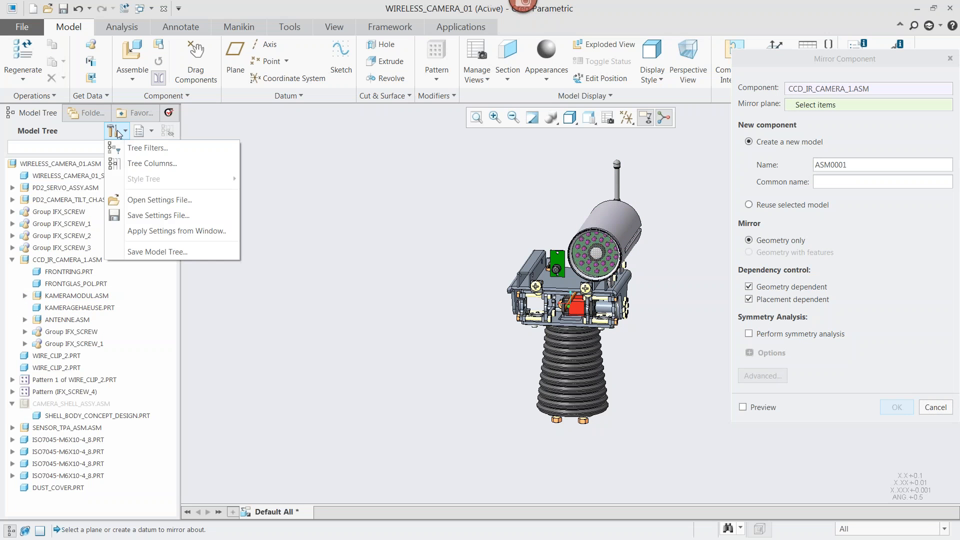
click(133, 146)
click(253, 172)
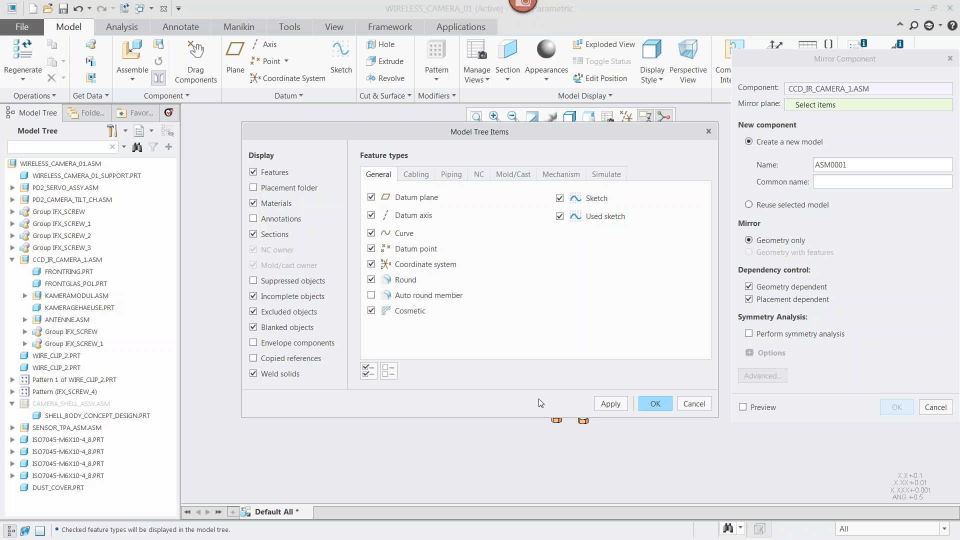
click(611, 403)
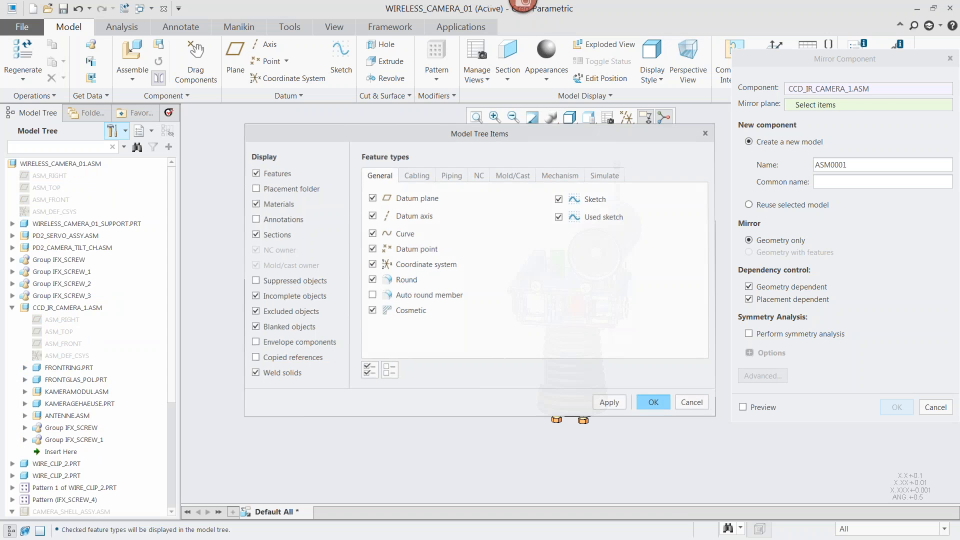
click(655, 403)
click(49, 175)
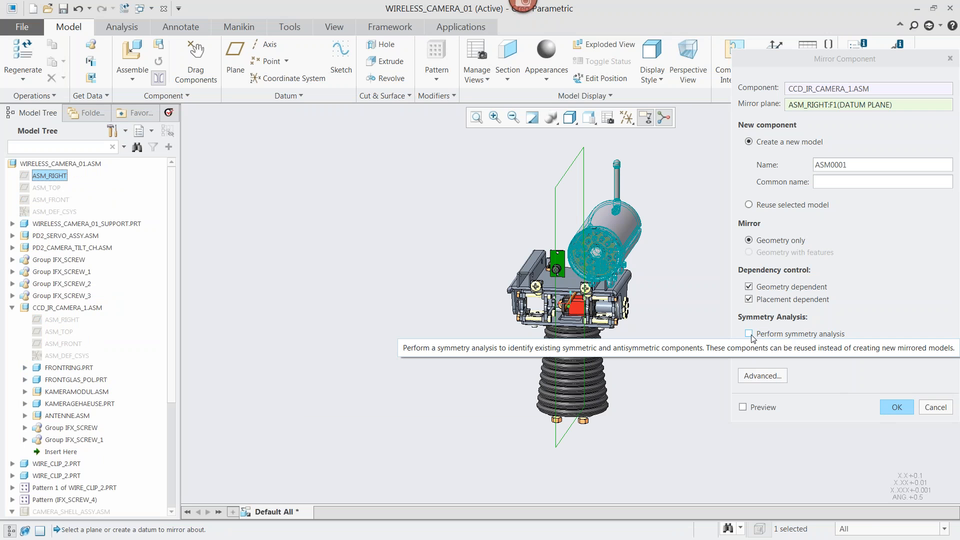
- Enable symmetry analysis for the mirrored camera and review the component actions in the advanced settings, keeping FRONTRING.PRT set to Reuse
click(774, 334)
click(766, 376)
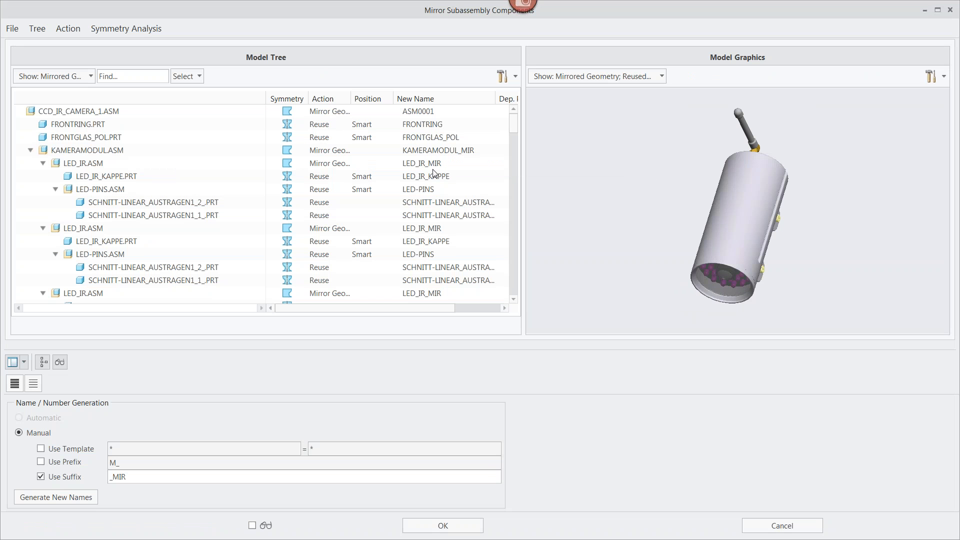
click(336, 125)
click(346, 125)
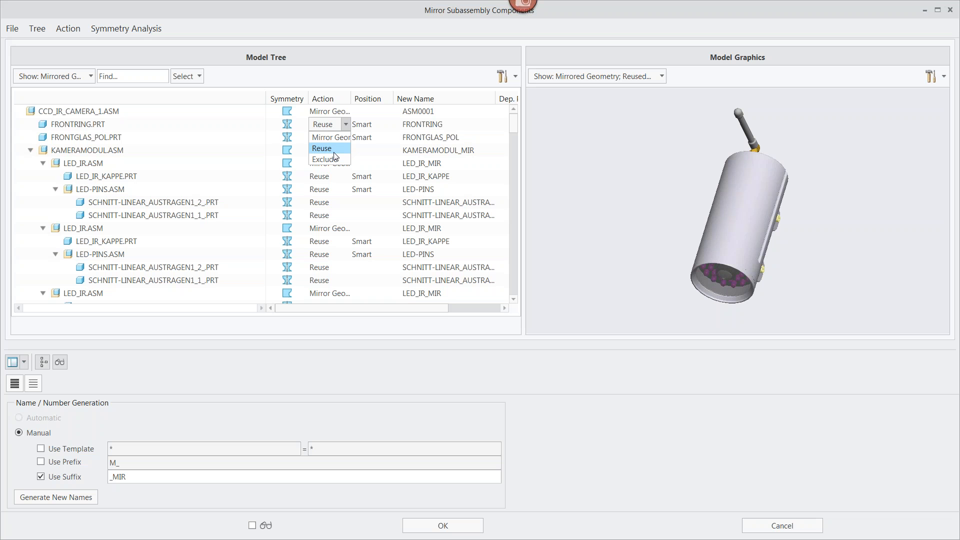
click(343, 127)
scroll(480, 165, down, 2)
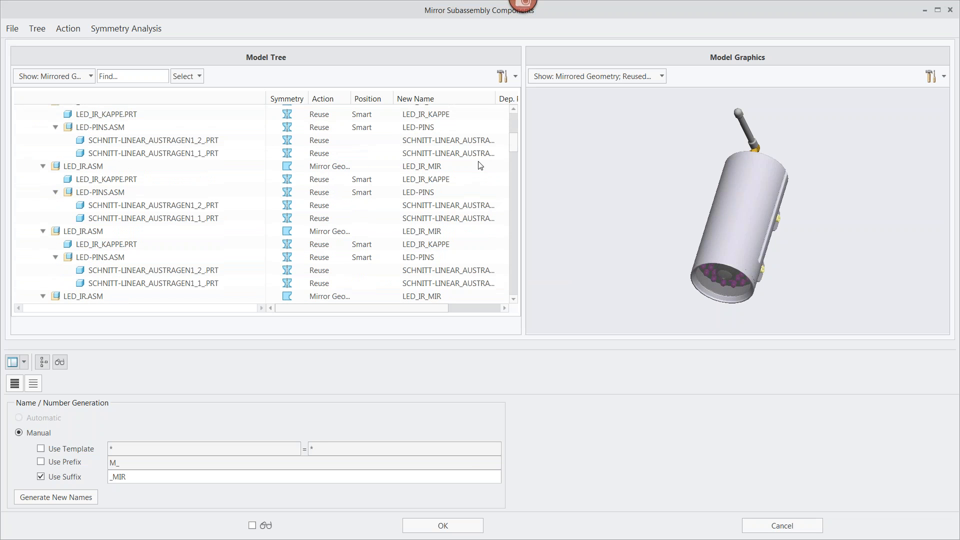
drag(517, 154, 511, 120)
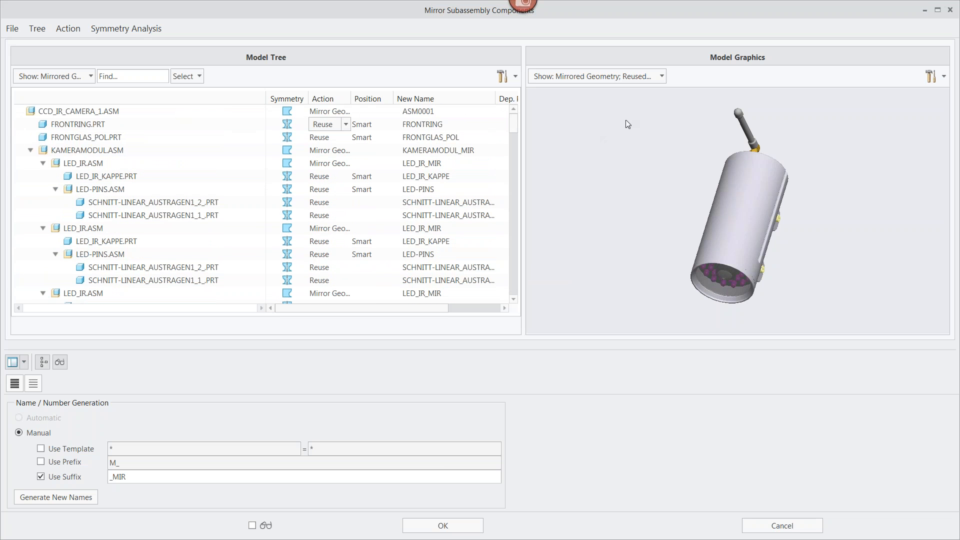
- Preview the mirrored camera beside the original and check which components each display filter shows, ending with all categories checked
click(252, 525)
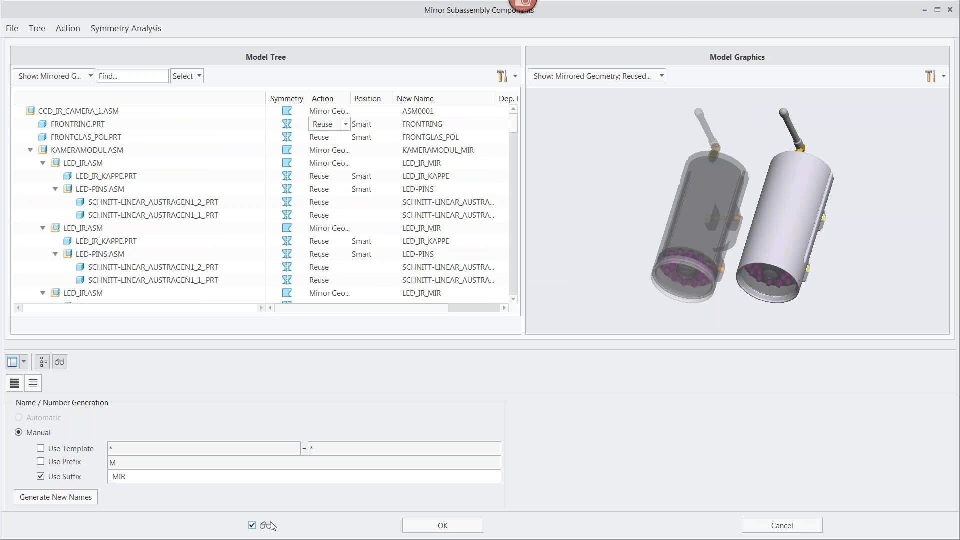
middle_drag(643, 244, 697, 258)
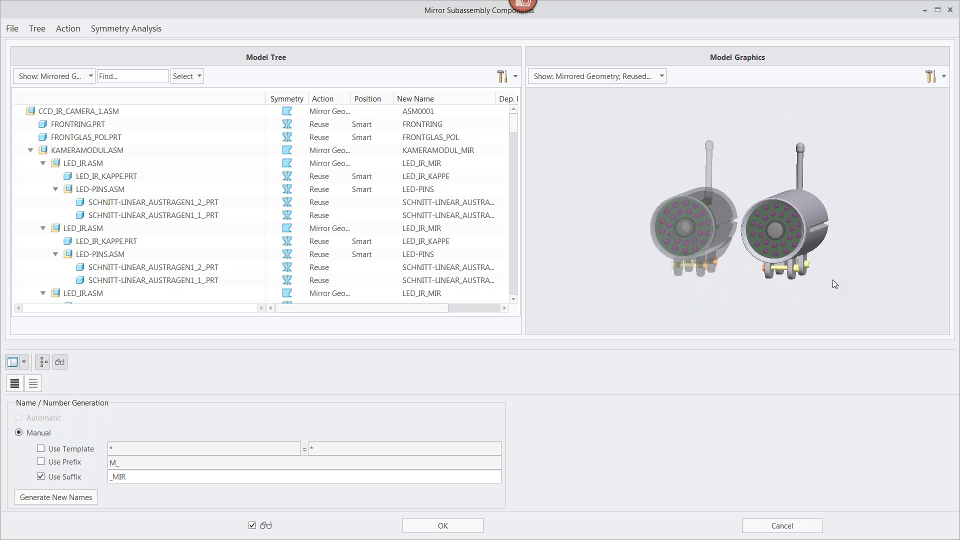
click(662, 76)
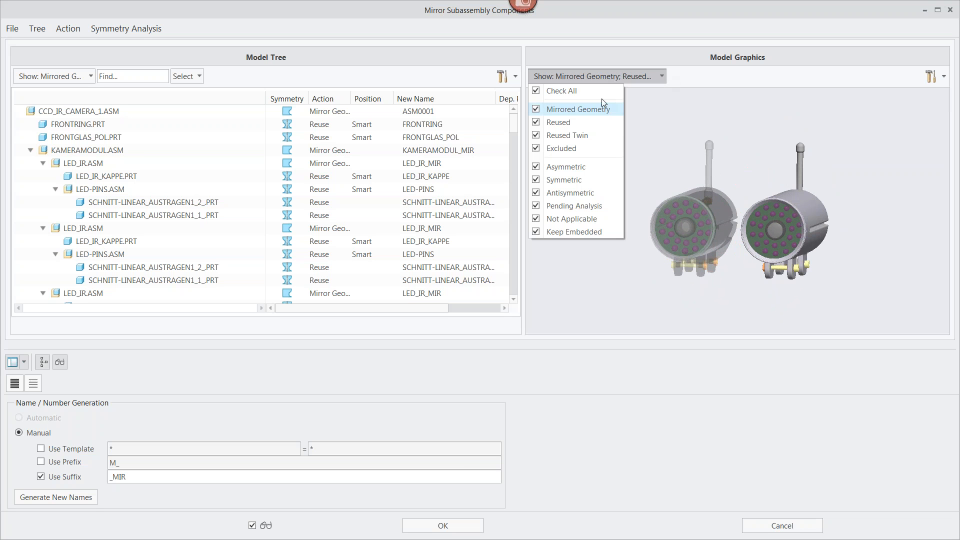
click(536, 91)
click(536, 109)
click(536, 109)
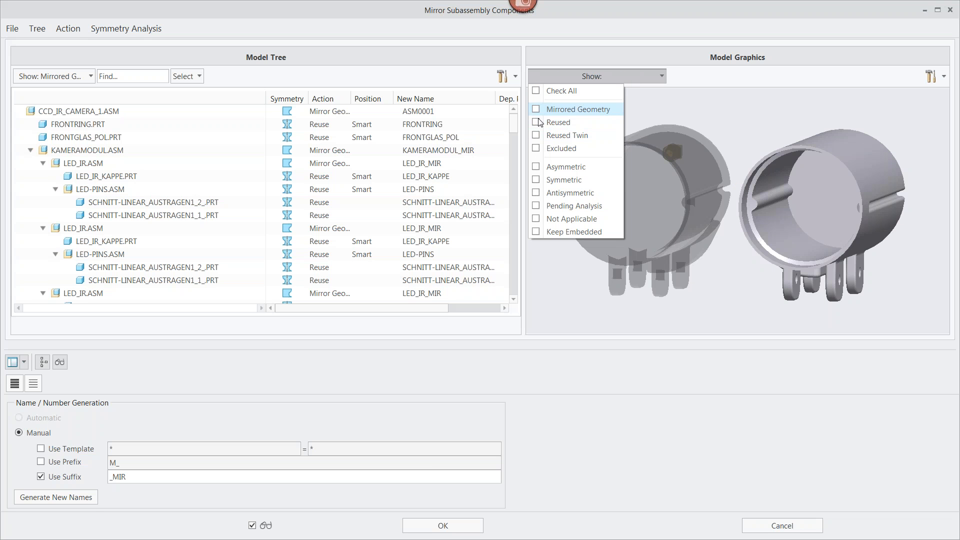
click(536, 122)
click(536, 109)
click(536, 92)
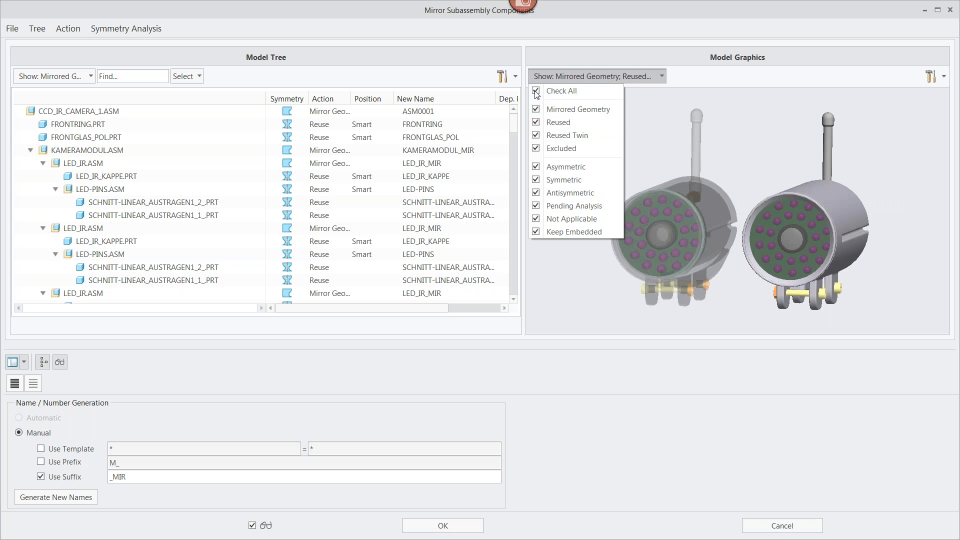
click(662, 76)
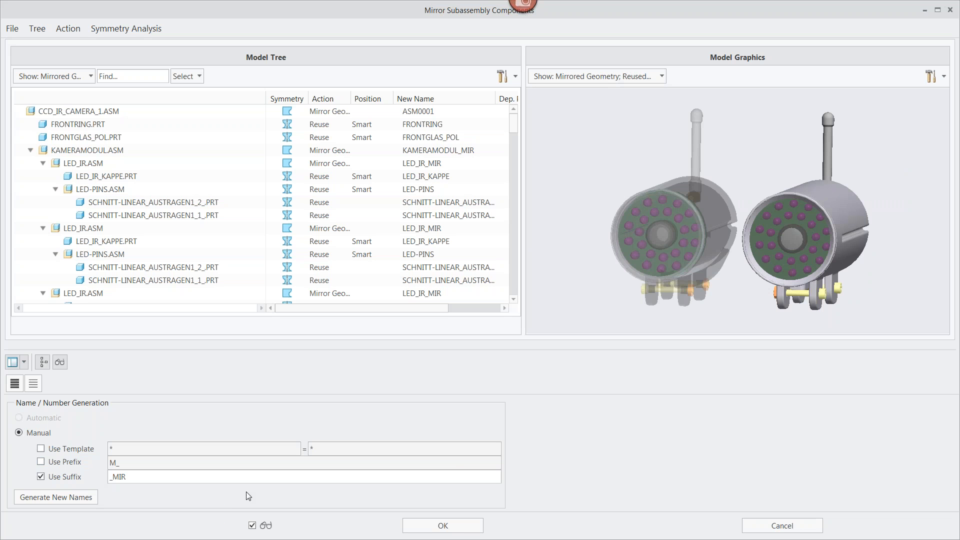
- Complete the mirrored camera subassembly and collapse CCD_IR_CAMERA_1.ASM in the model tree
click(442, 526)
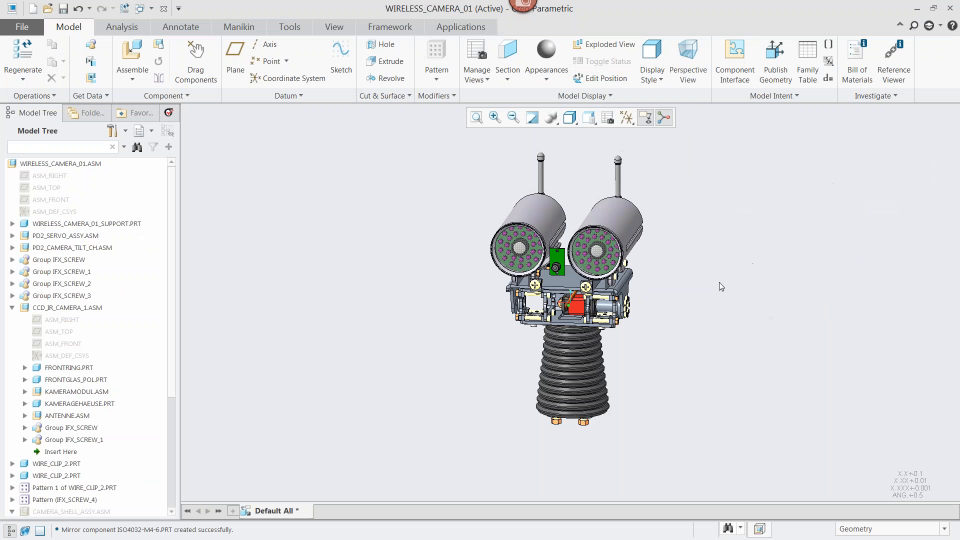
click(12, 308)
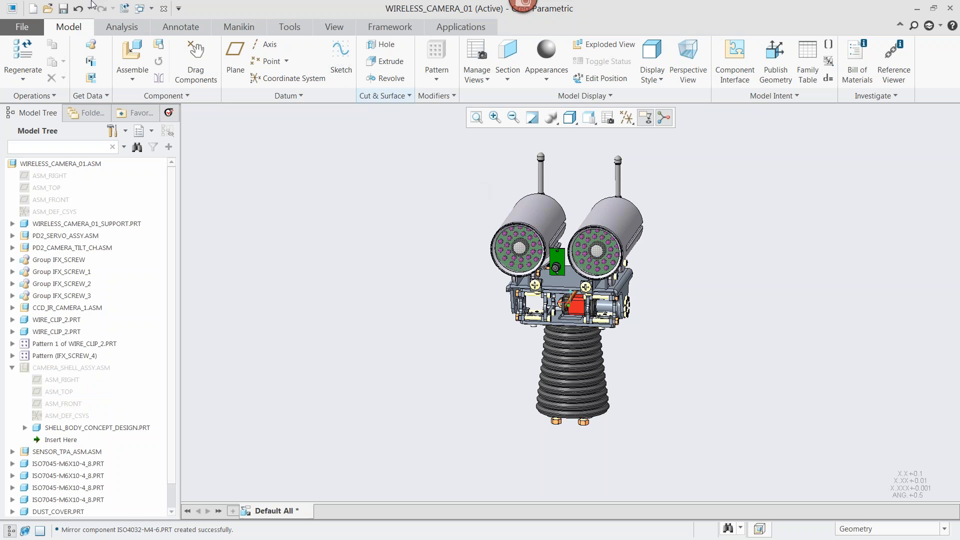
- Search the 00_Entire_Dataset folder for "track" and open tracks_port.asm
click(47, 9)
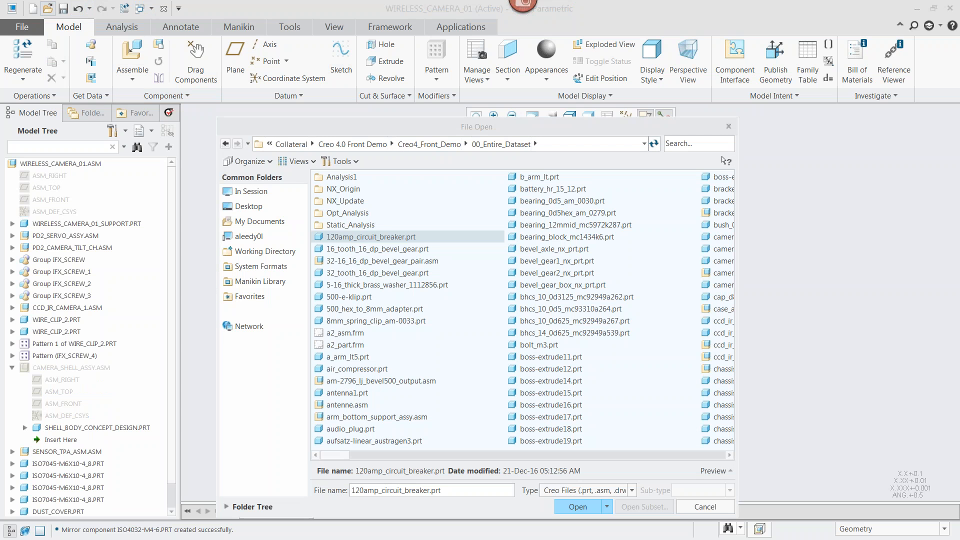
drag(600, 128, 619, 107)
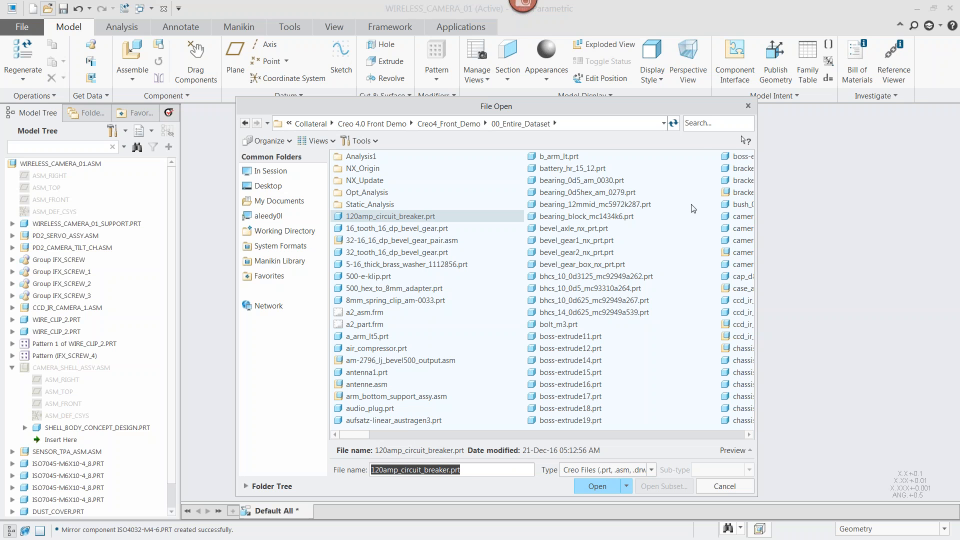
click(709, 123)
text(track)
click(400, 169)
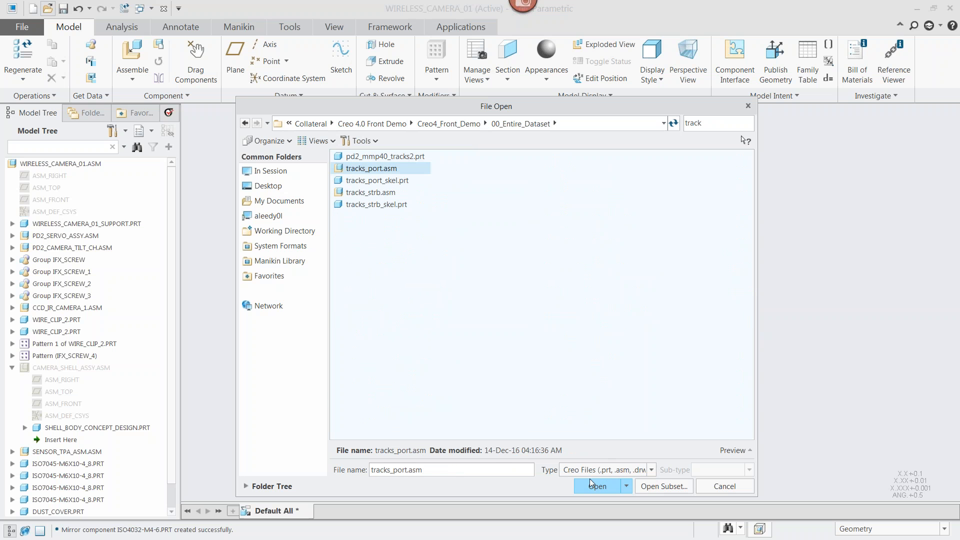
click(595, 485)
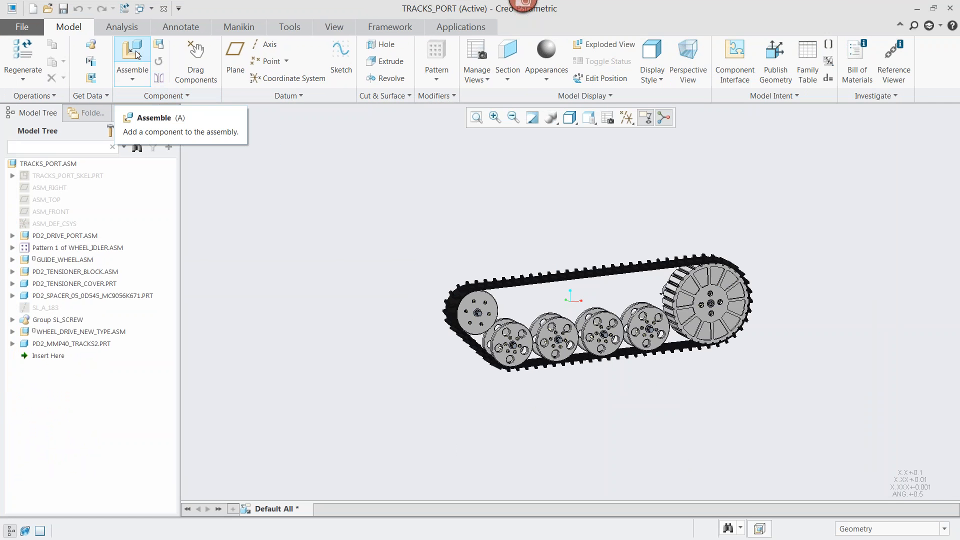
- Bring the SolidWorks part 6530_side_guard_swx.sldprt into the tracks assembly as a new component
click(132, 52)
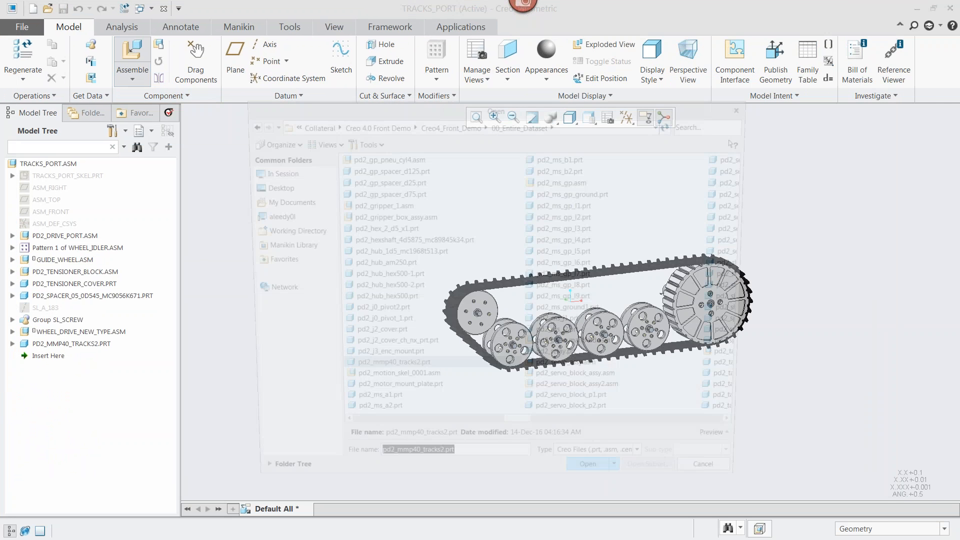
click(651, 470)
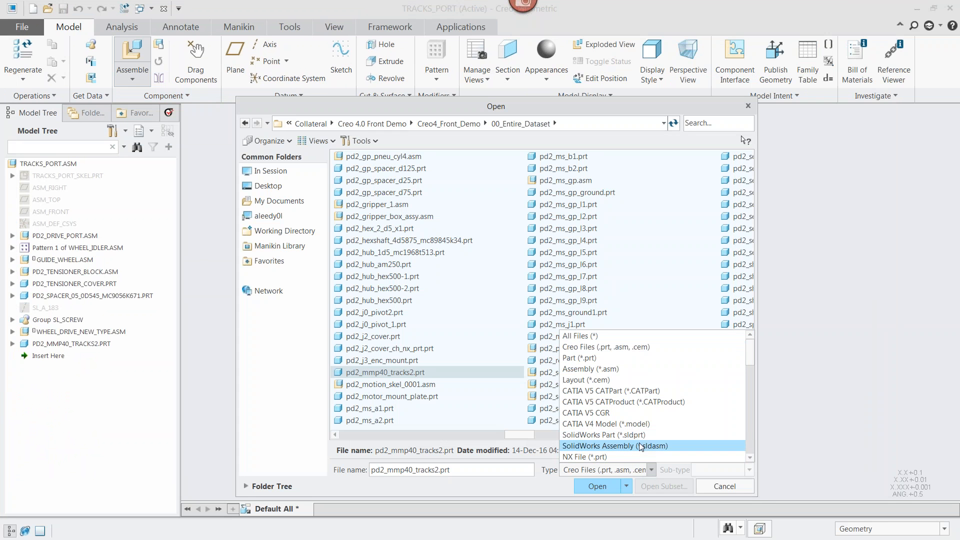
click(632, 435)
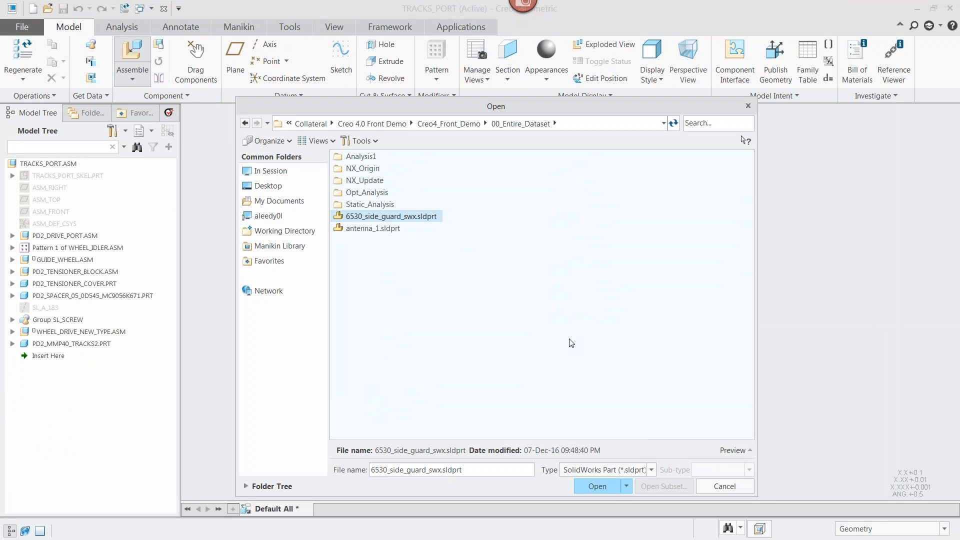
click(626, 487)
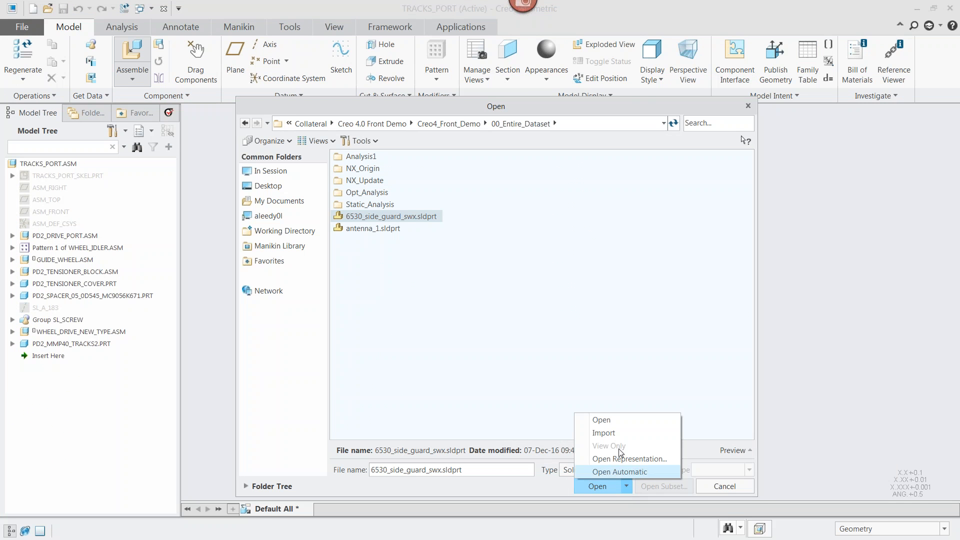
click(620, 423)
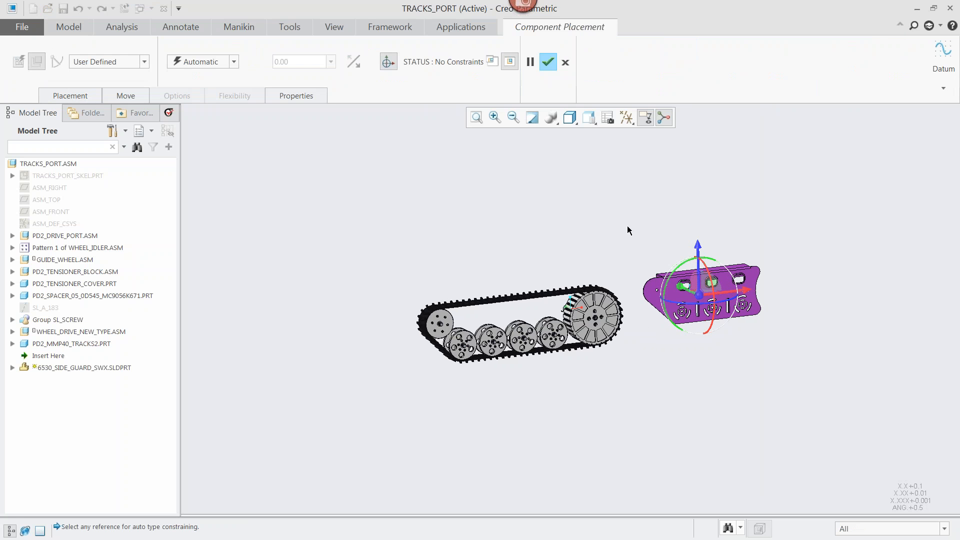
- Place the side guard in the tracks assembly with a Default constraint
right_click(630, 225)
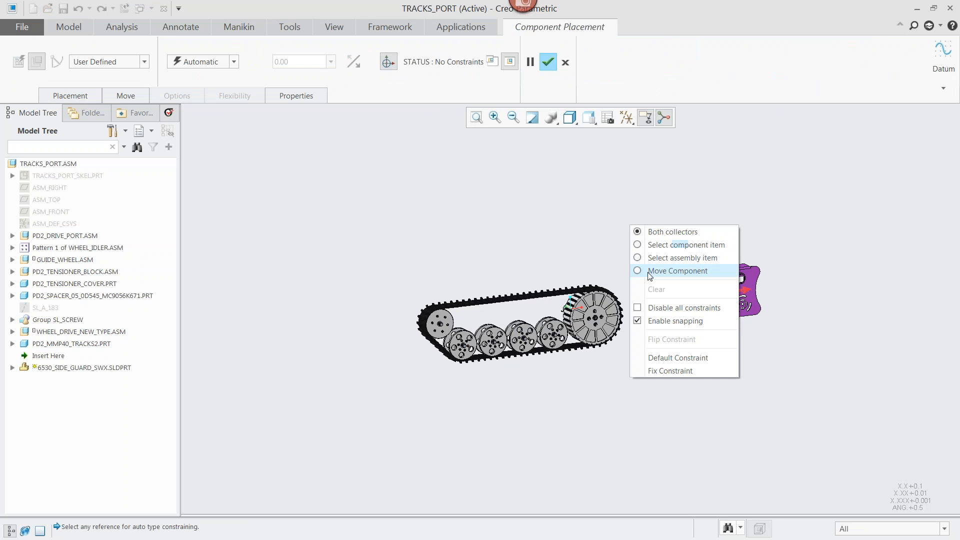
click(655, 358)
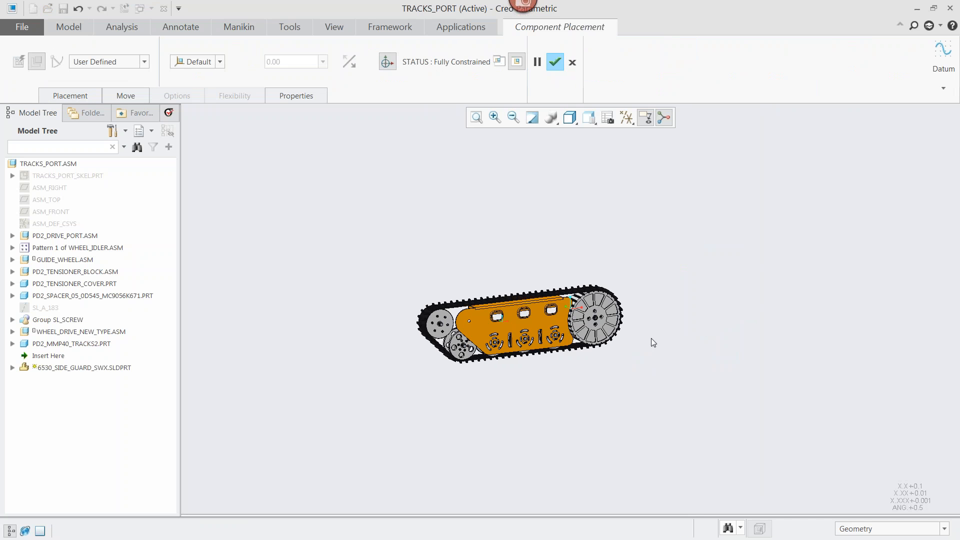
click(555, 62)
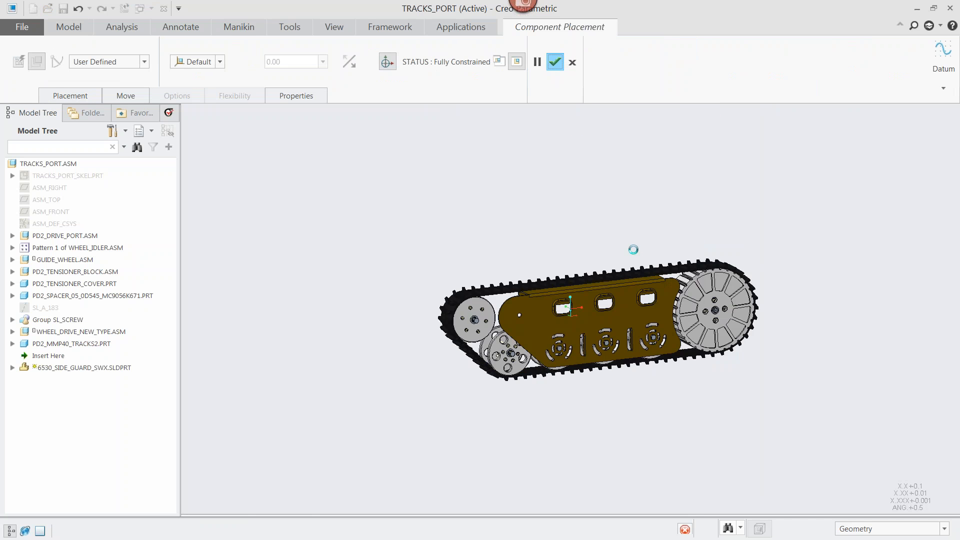
- Activate the side guard part for editing within the tracks assembly
scroll(823, 298, down, 2)
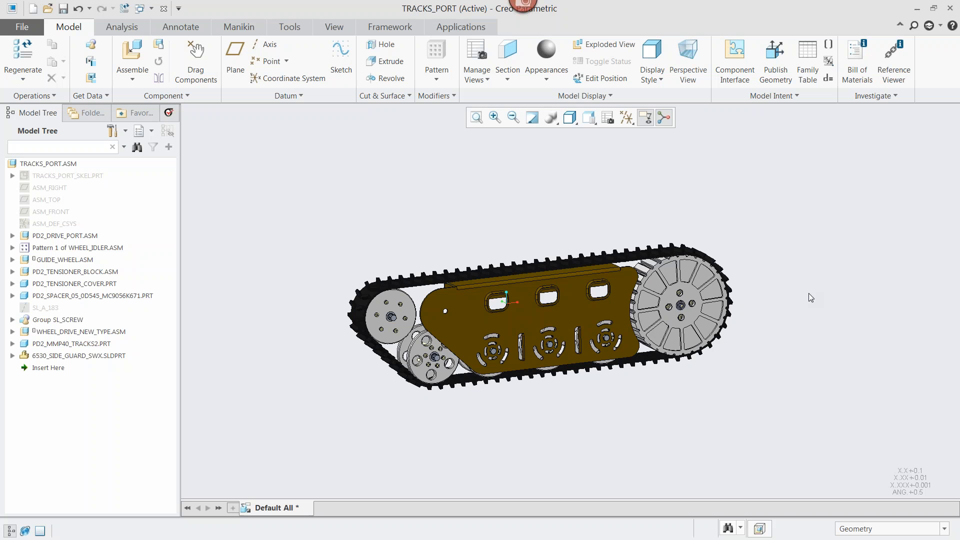
middle_drag(761, 311, 780, 320)
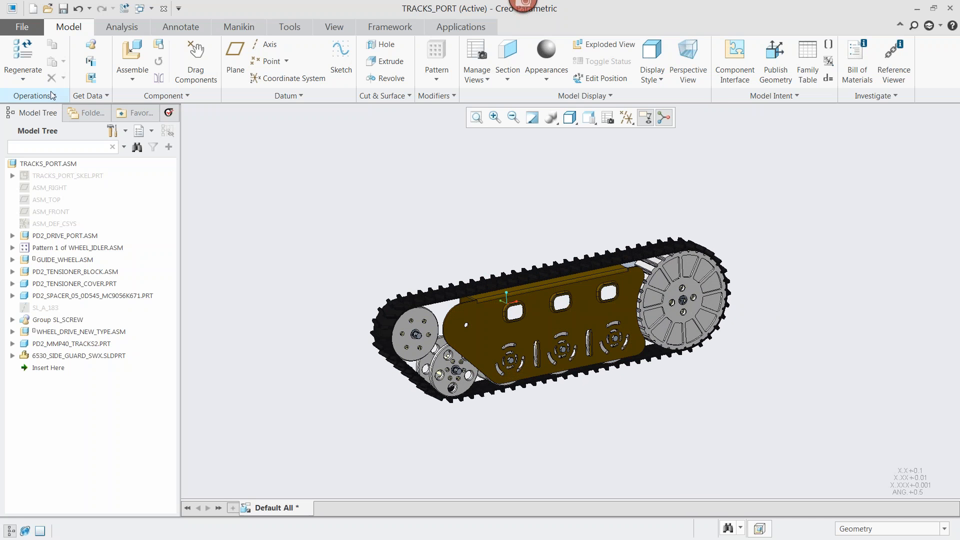
click(506, 291)
click(505, 265)
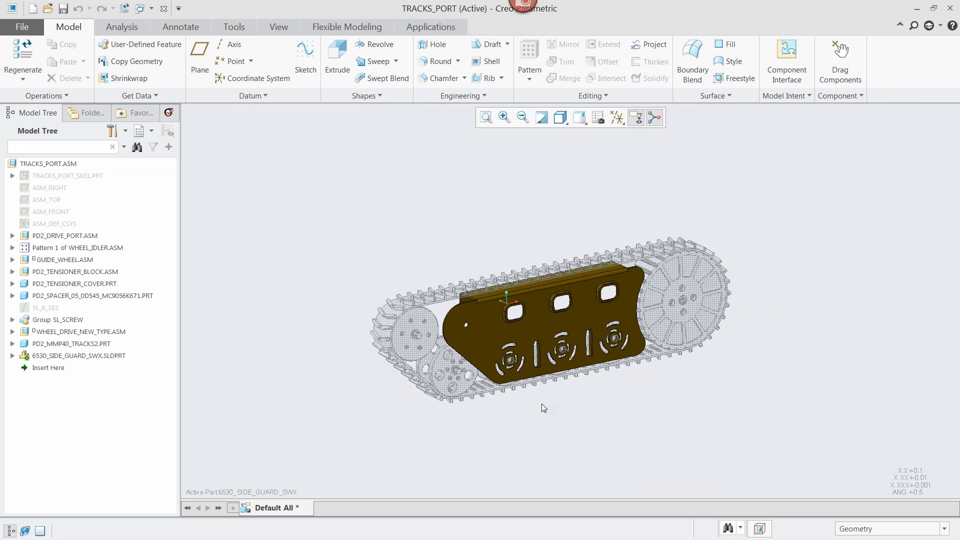
scroll(559, 403, up, 2)
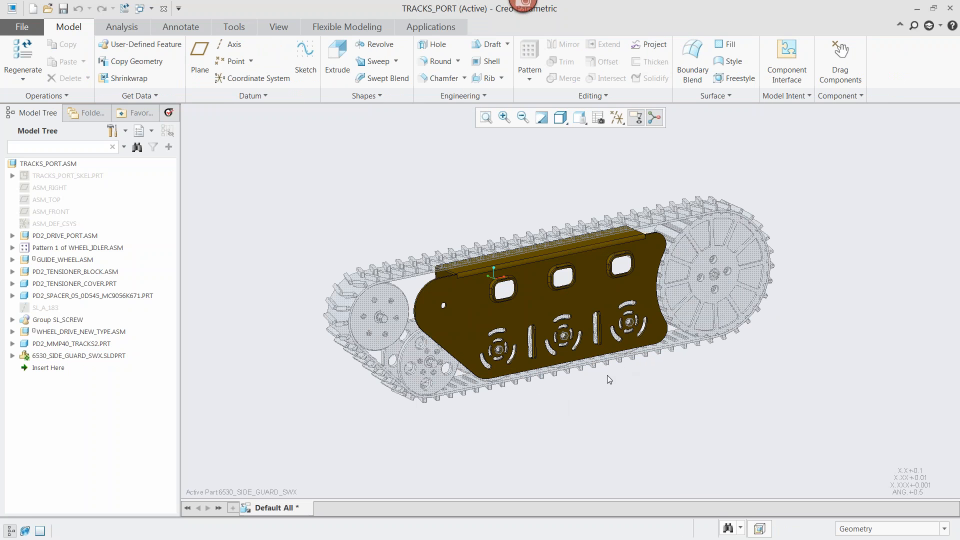
- Start a sheet metal conversion on the side guard and automatically convert the SolidWorks part and all its occurrences to a new Creo model
click(67, 96)
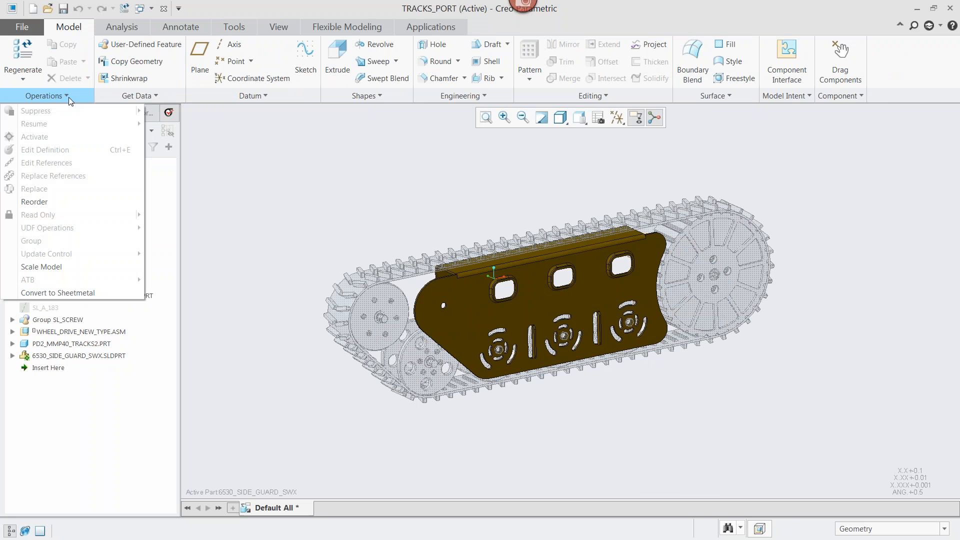
click(72, 293)
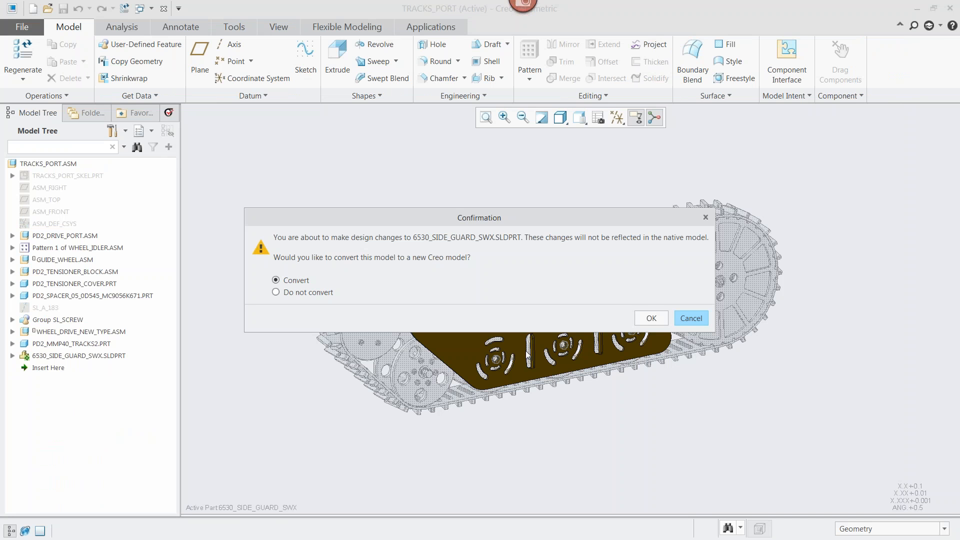
click(650, 318)
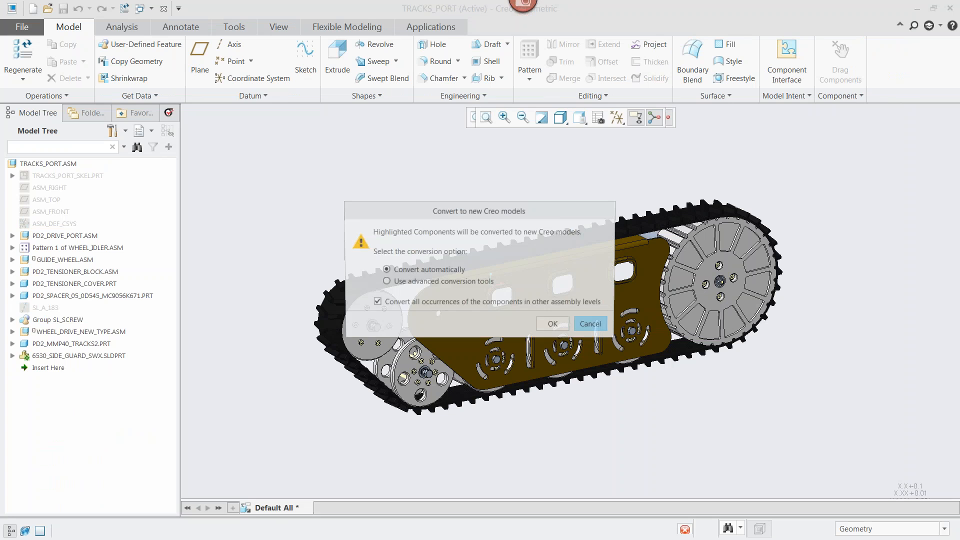
click(555, 325)
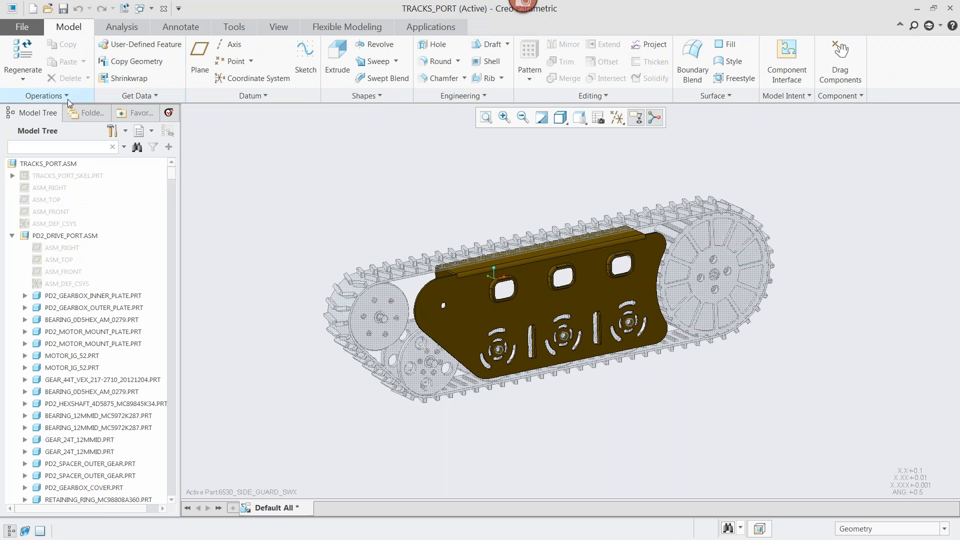
- Convert the solid side guard to a sheet metal part using the Driving Surface method
click(72, 97)
click(64, 293)
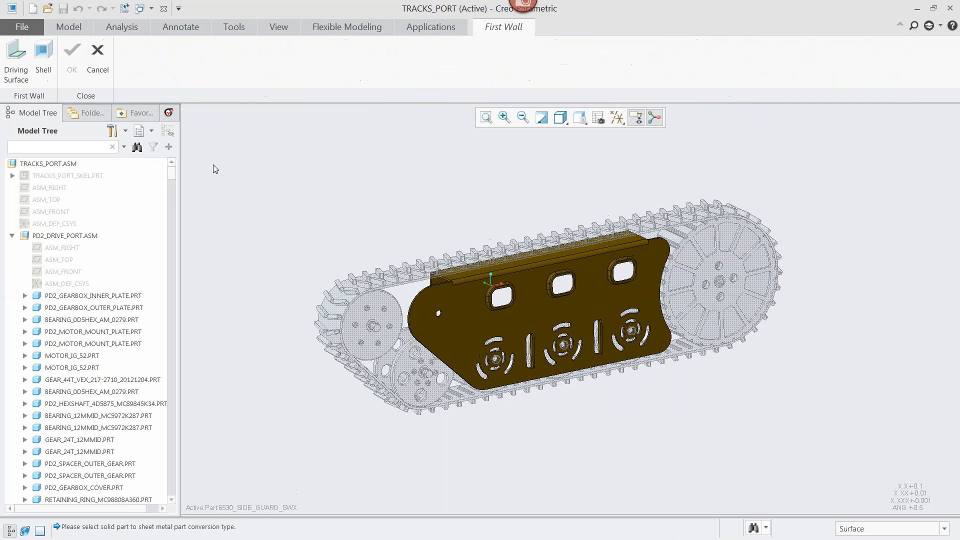
click(16, 59)
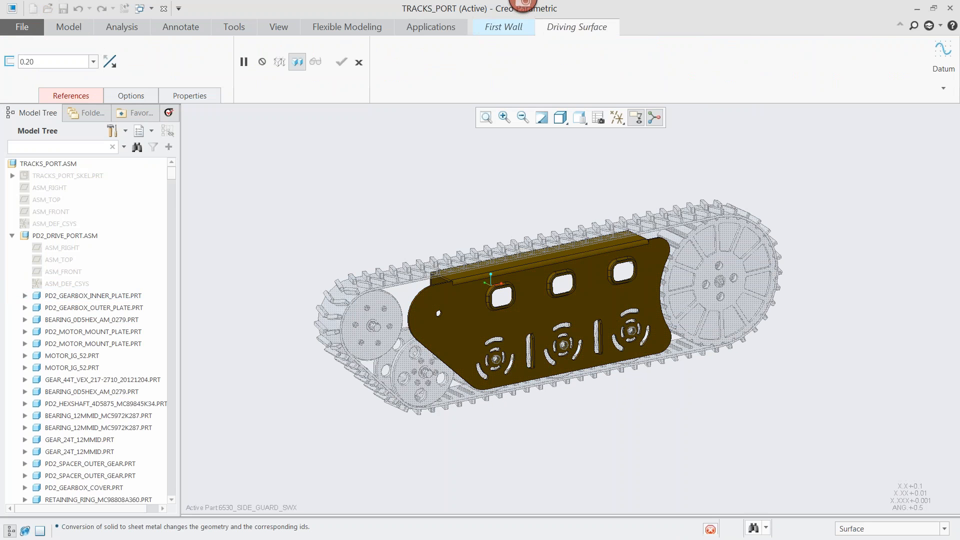
click(342, 62)
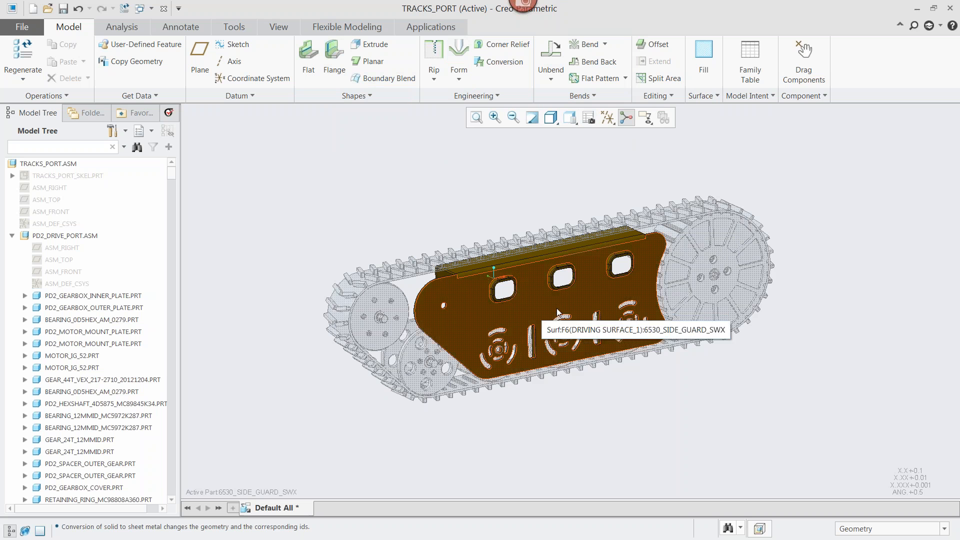
scroll(523, 316, up, 3)
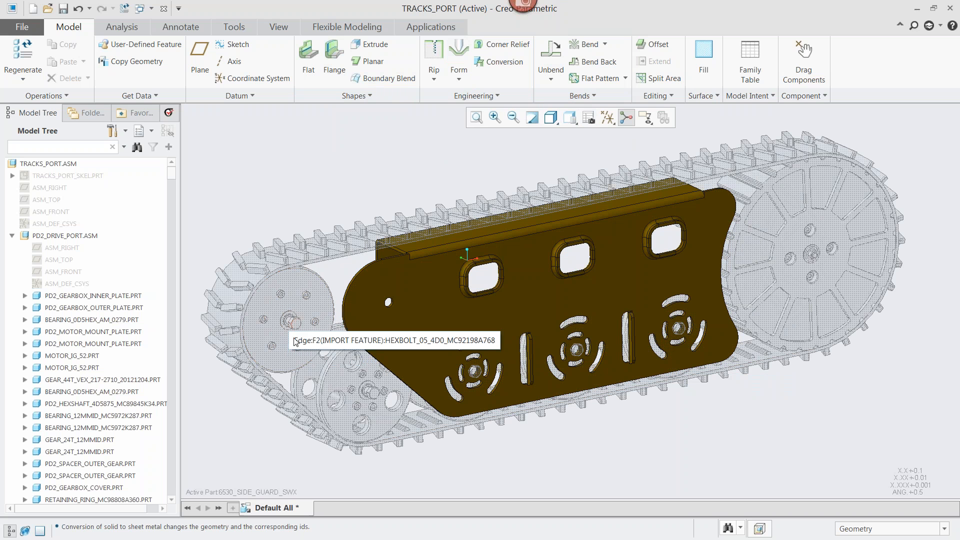
scroll(290, 340, up, 2)
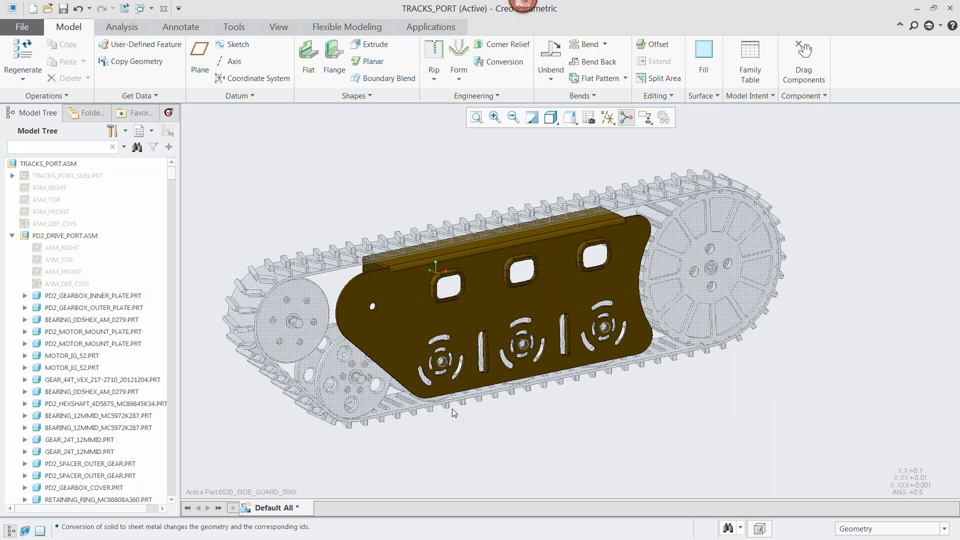
click(327, 31)
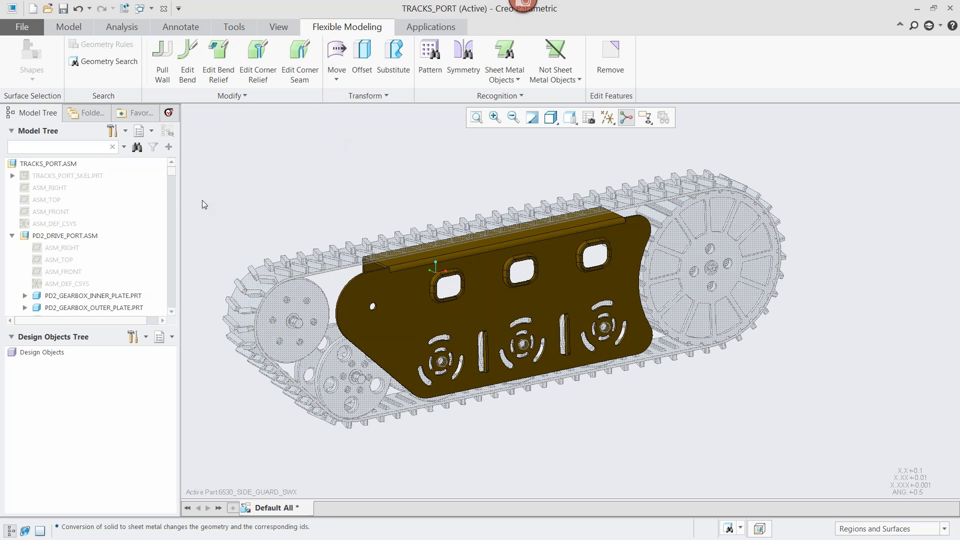
mouse_move(172, 173)
mouse_down()
mouse_move(170, 189)
mouse_move(171, 168)
mouse_up()
middle_drag(358, 229, 374, 324)
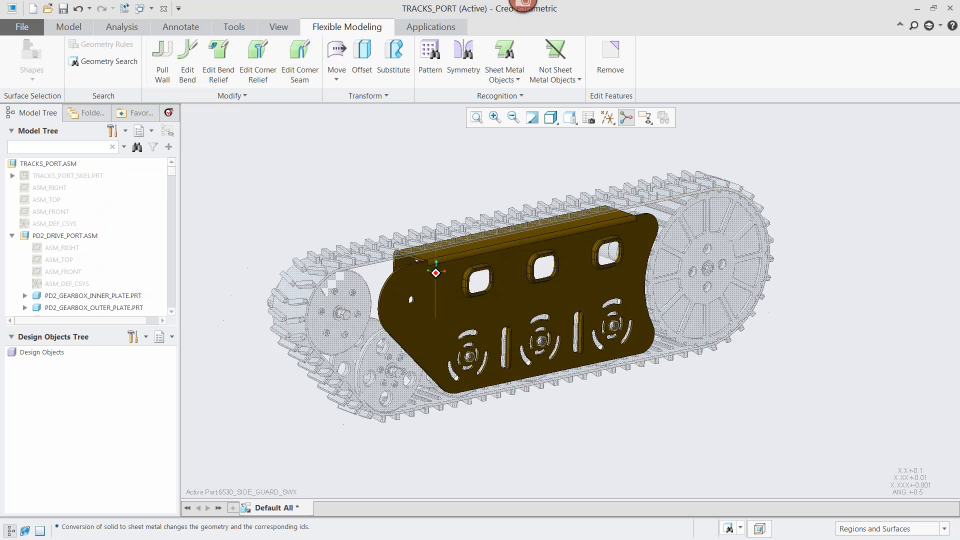
scroll(374, 324, down, 5)
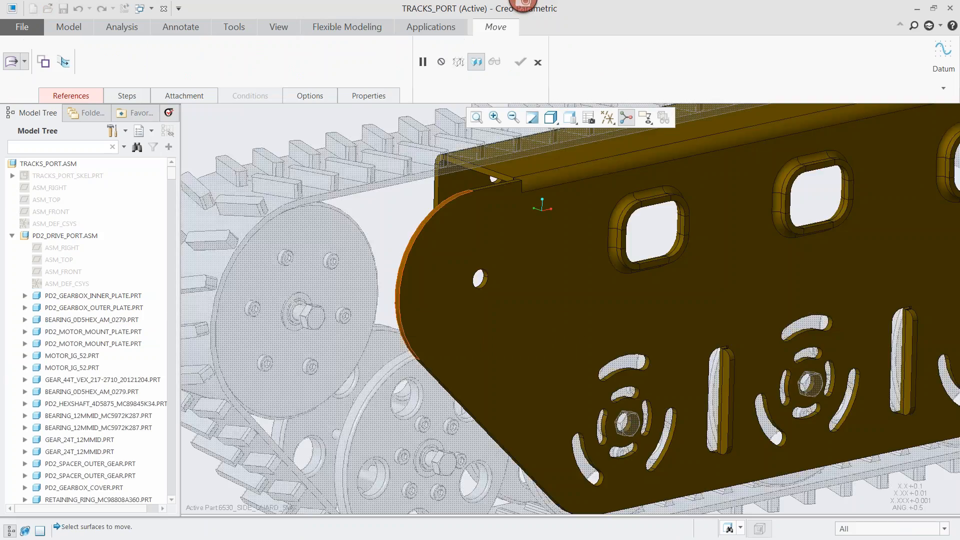
click(405, 301)
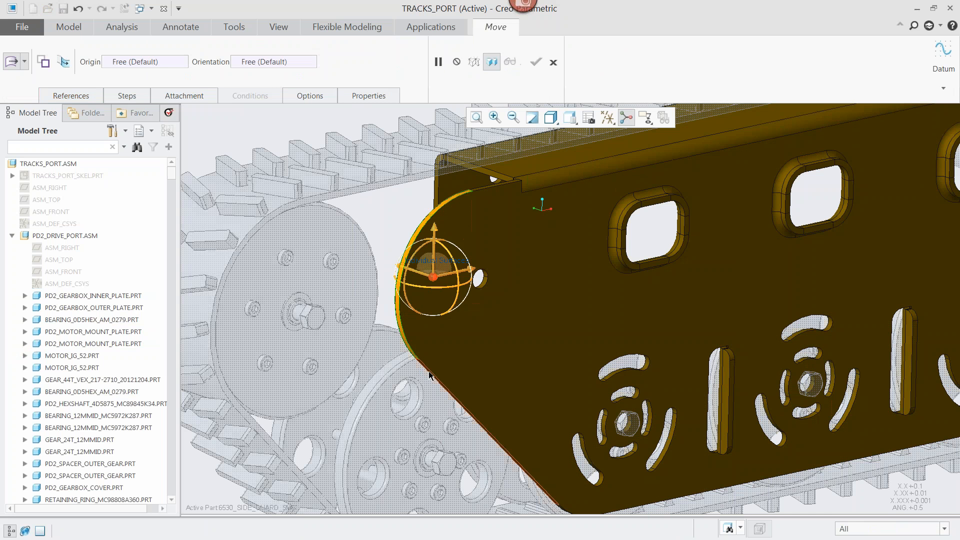
ctrl+click(429, 372)
ctrl+click(483, 282)
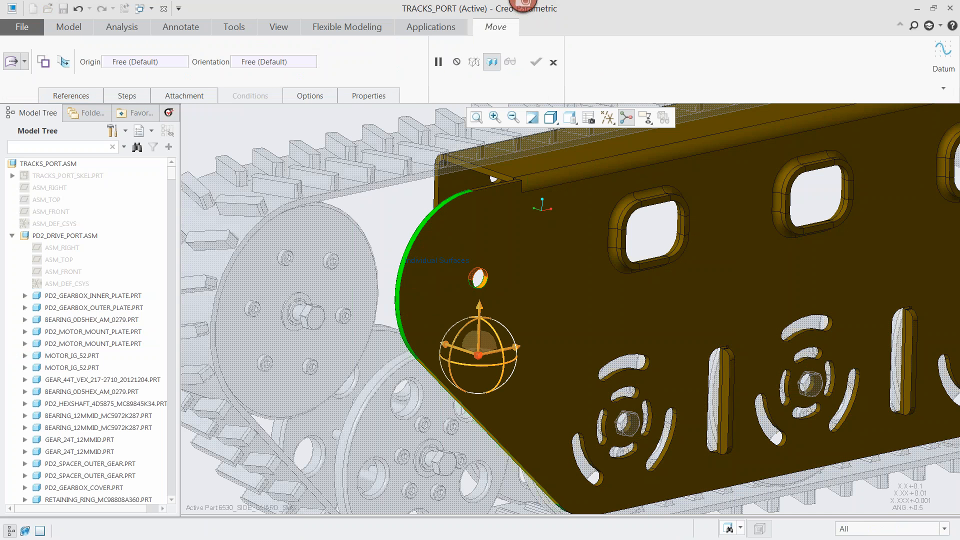
scroll(515, 377, up, 2)
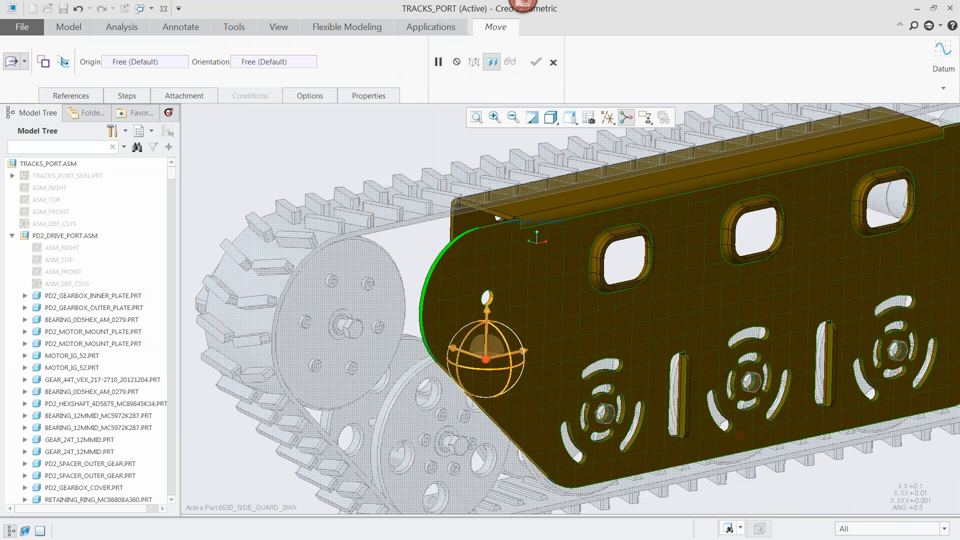
click(486, 331)
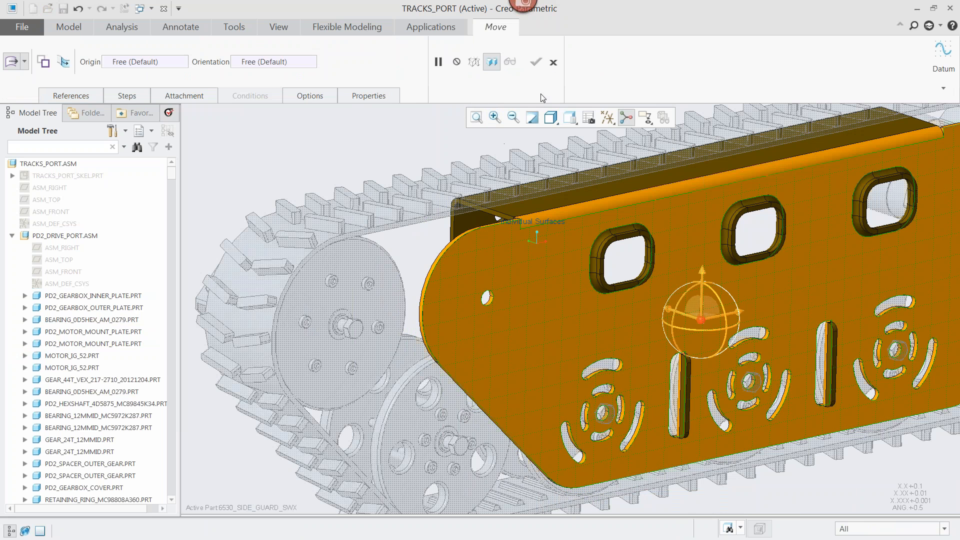
click(553, 62)
click(484, 298)
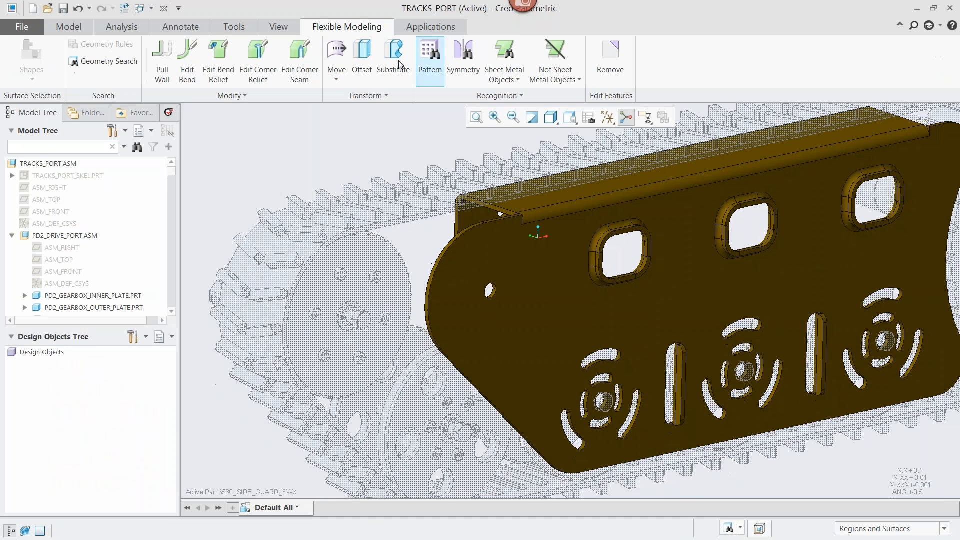
scroll(429, 316, down, 2)
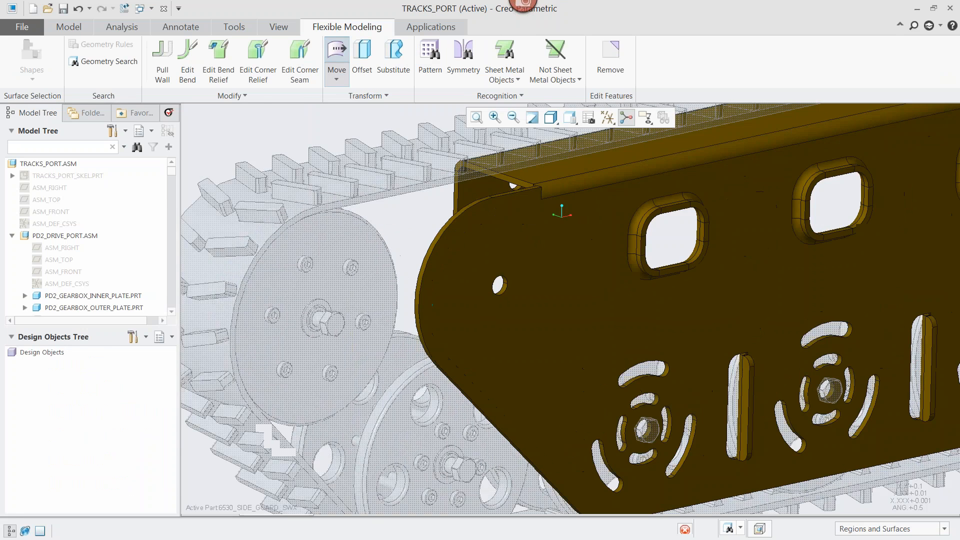
click(417, 328)
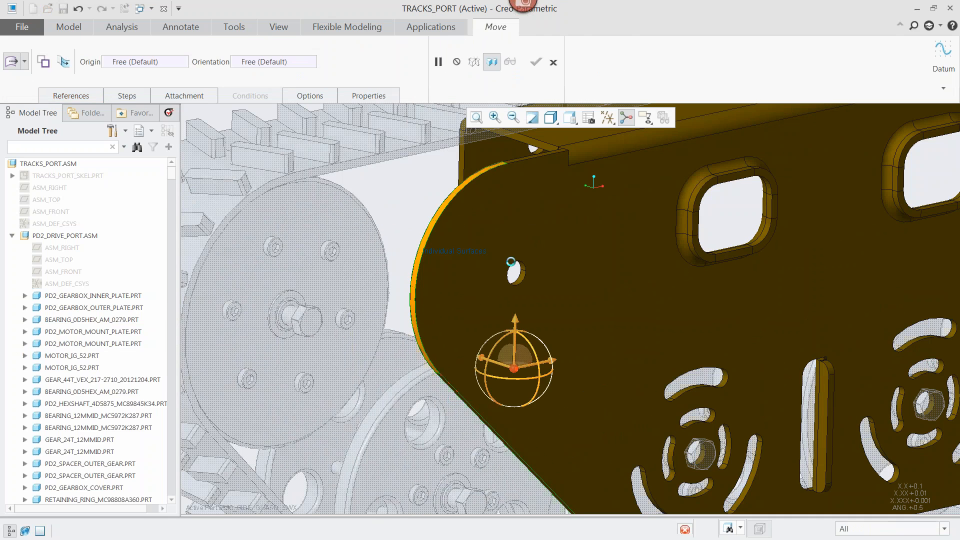
ctrl+click(525, 270)
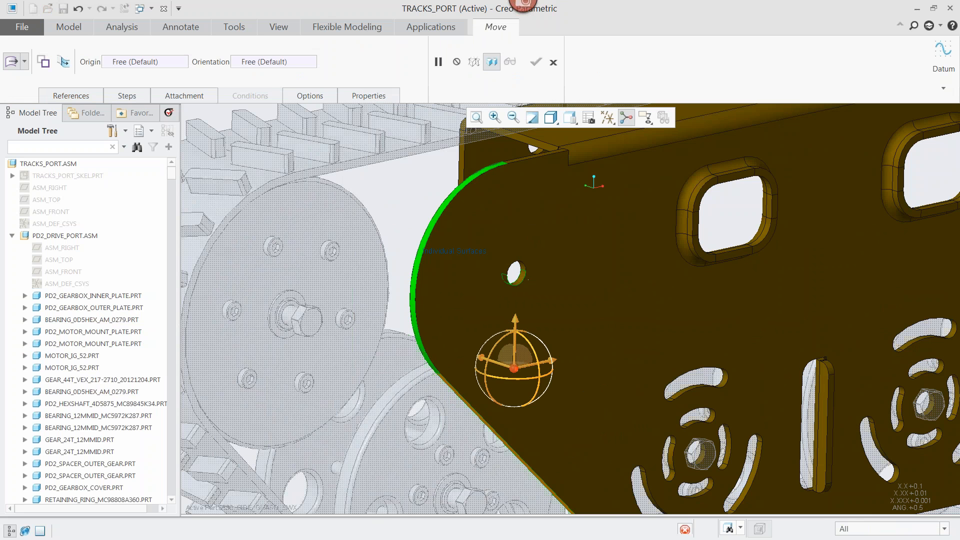
scroll(602, 314, up, 2)
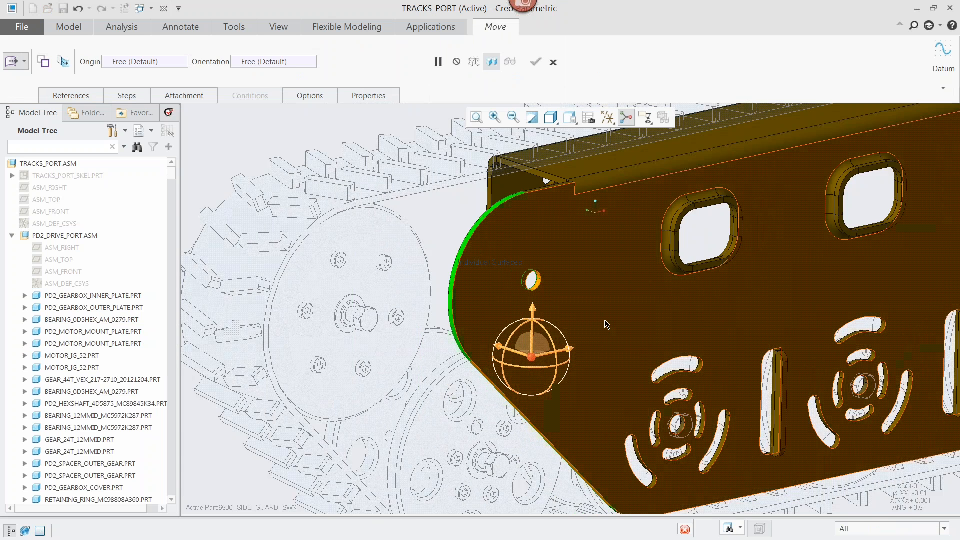
shift+middle_drag(605, 286, 555, 265)
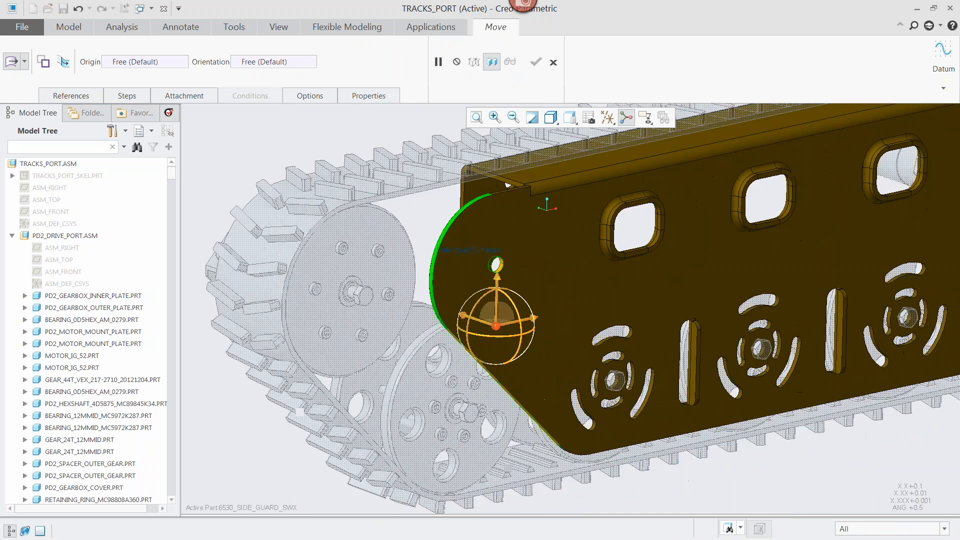
click(24, 62)
click(24, 62)
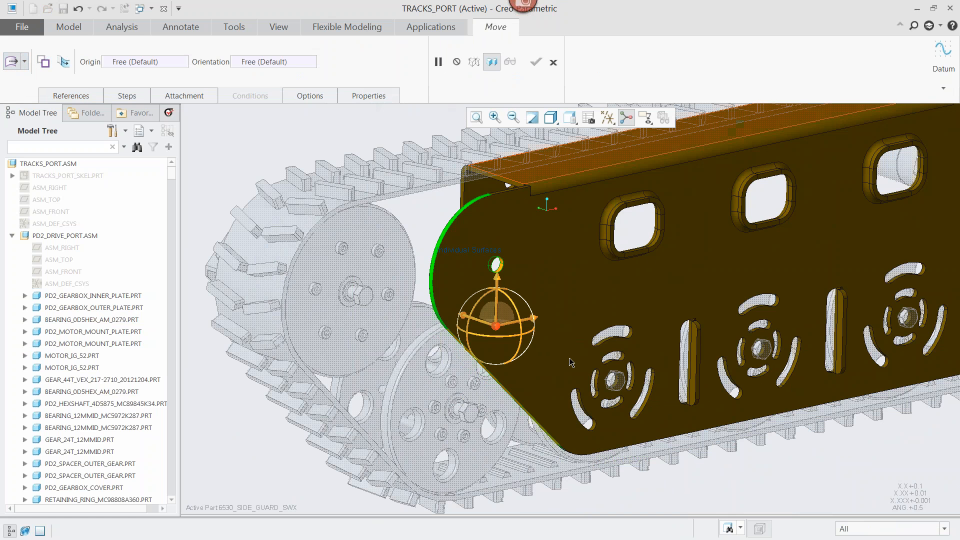
click(624, 447)
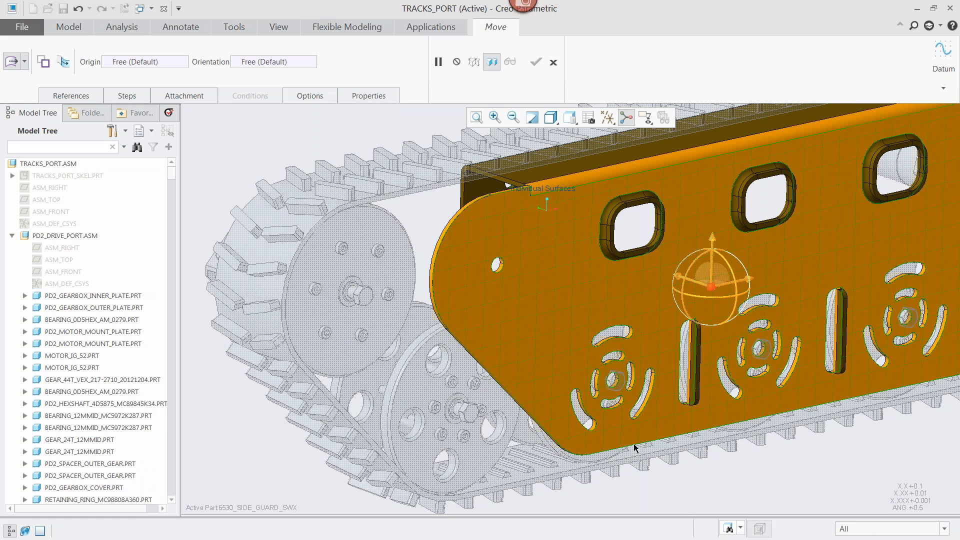
scroll(634, 447, up, 3)
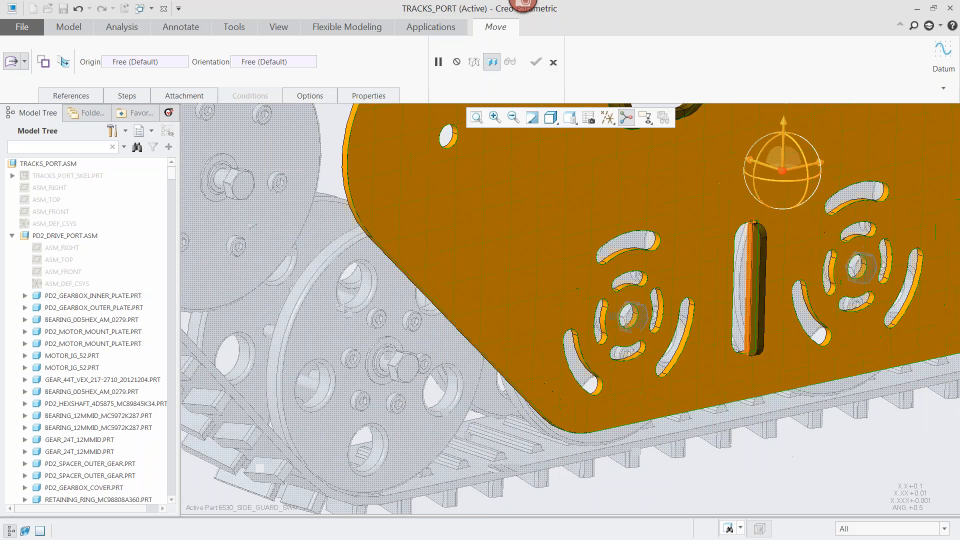
key(Escape)
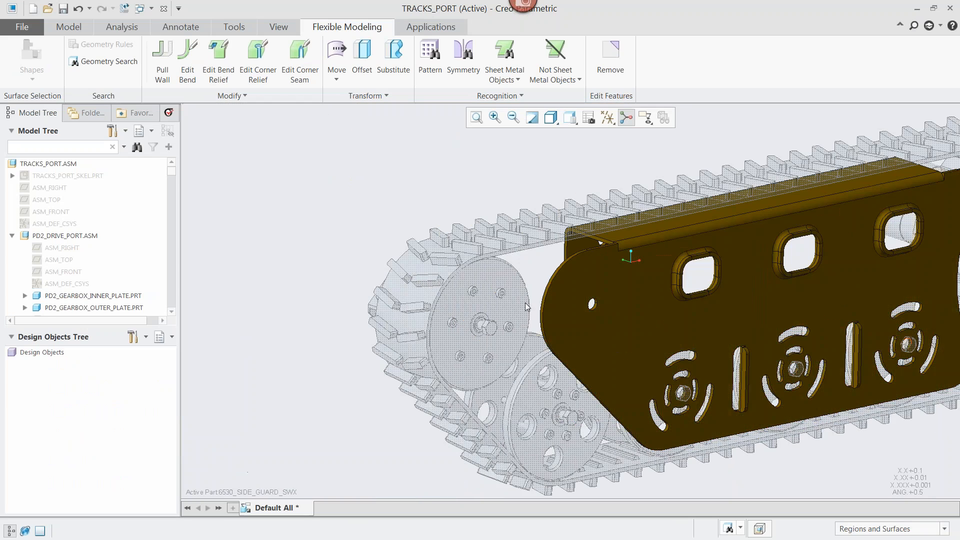
- Open the side guard part in its own window and bring up the flexible modeling tools
click(664, 314)
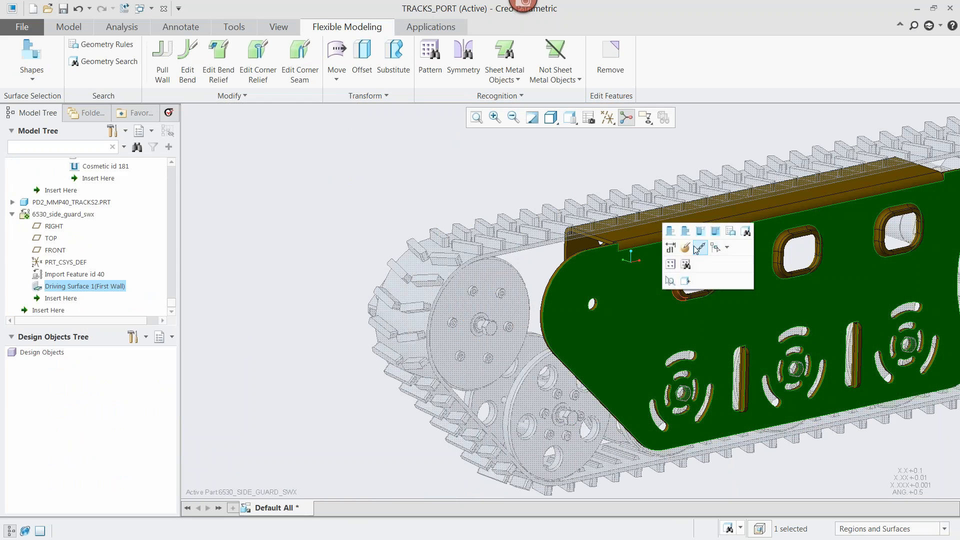
click(59, 214)
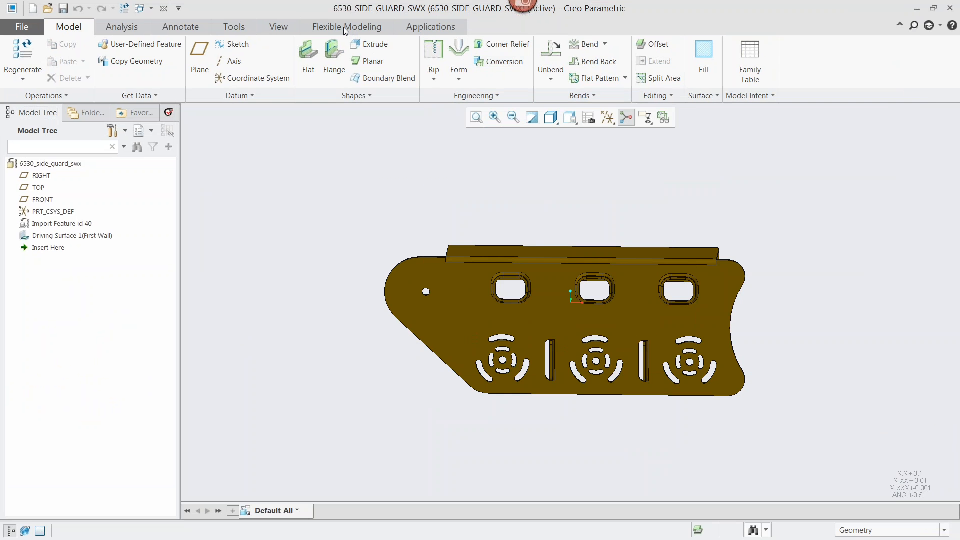
click(344, 27)
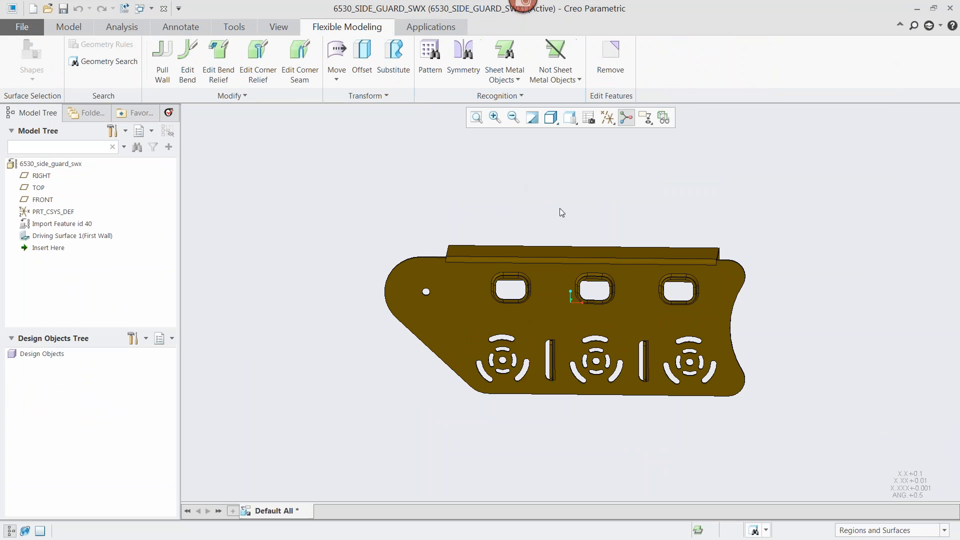
scroll(749, 412, up, 3)
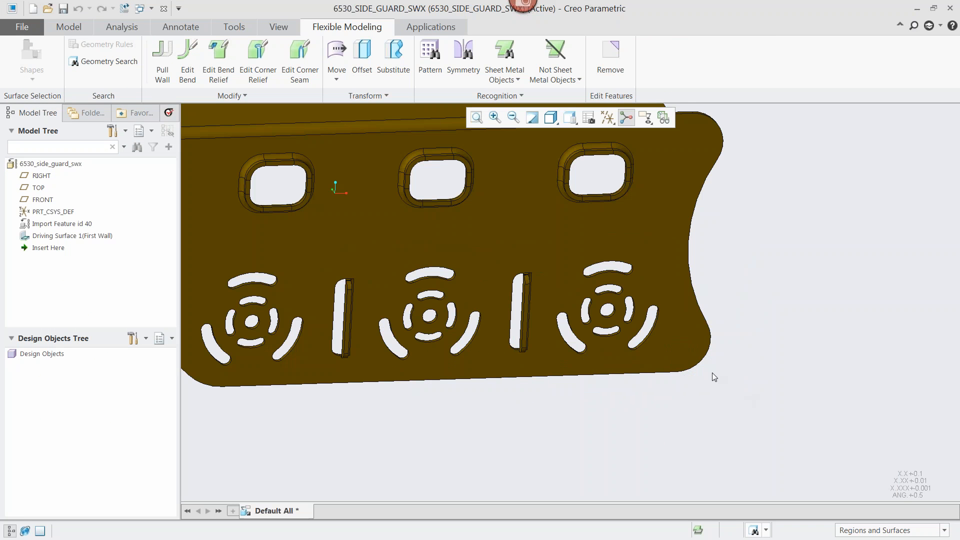
scroll(729, 364, down, 3)
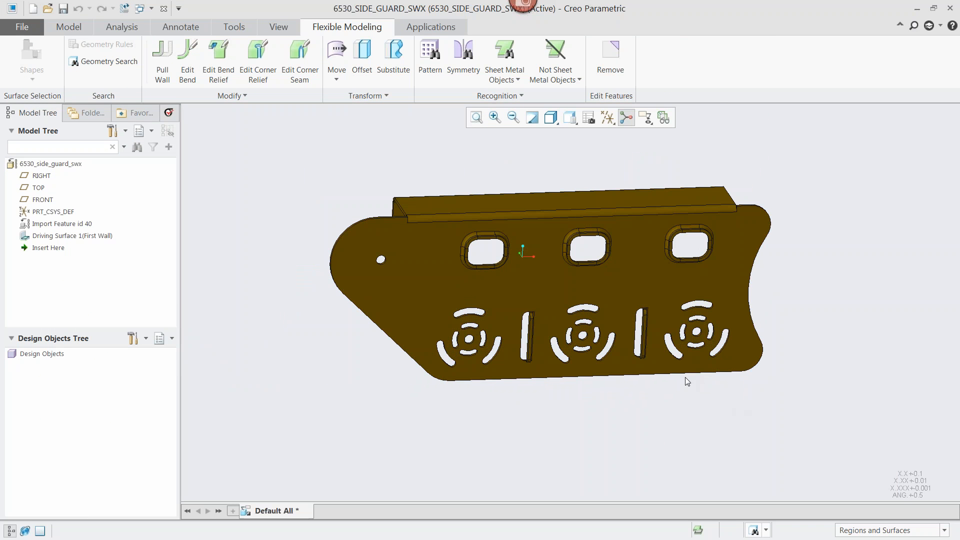
scroll(718, 380, up, 3)
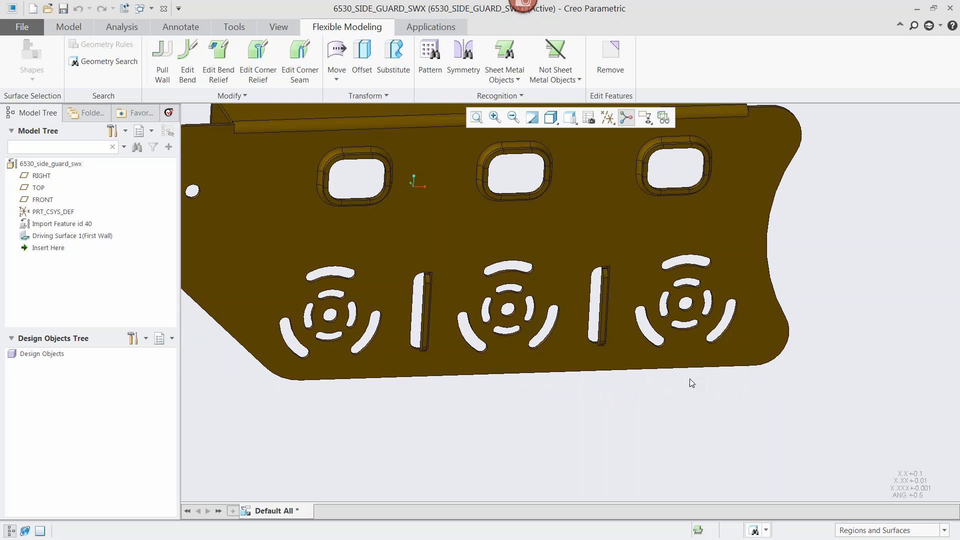
scroll(666, 365, up, 2)
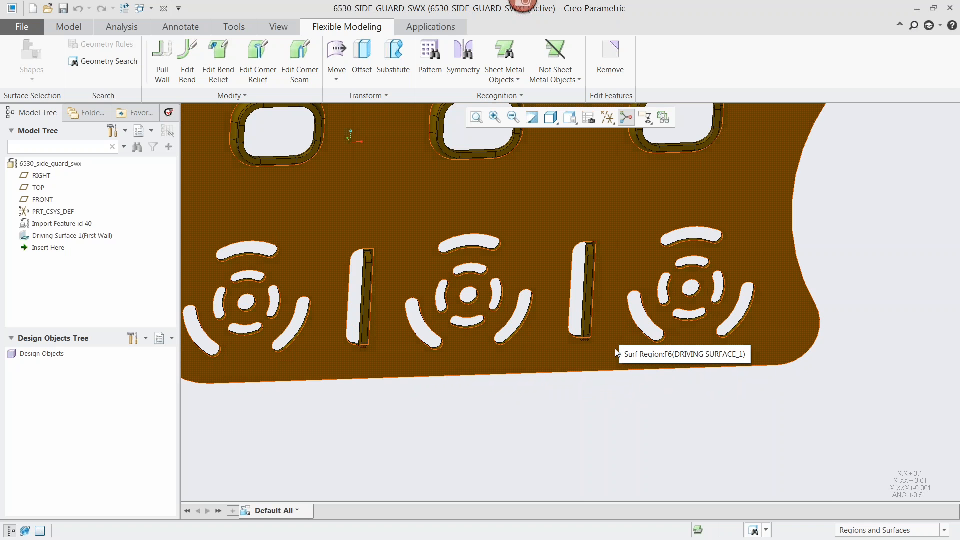
click(769, 211)
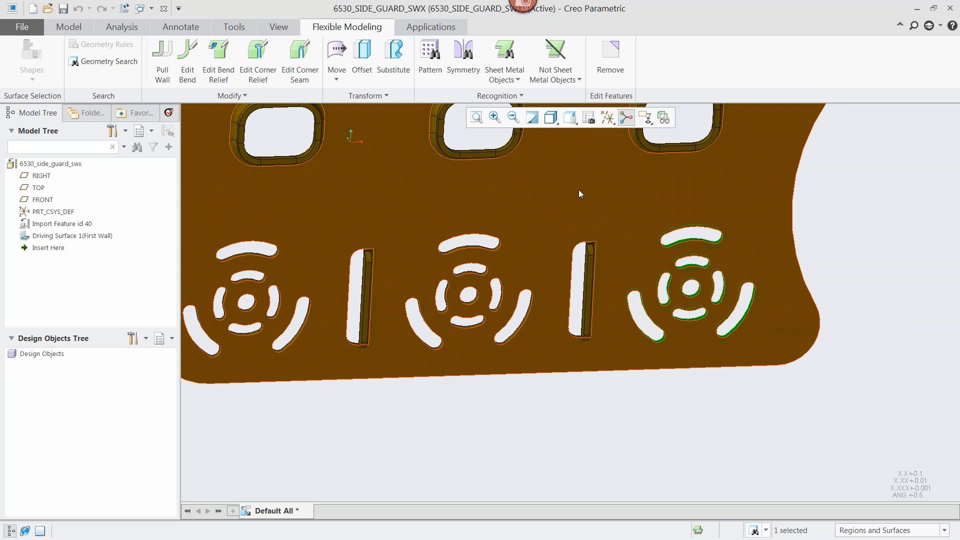
scroll(628, 361, up, 2)
click(329, 388)
middle_drag(329, 388, 295, 240)
click(336, 50)
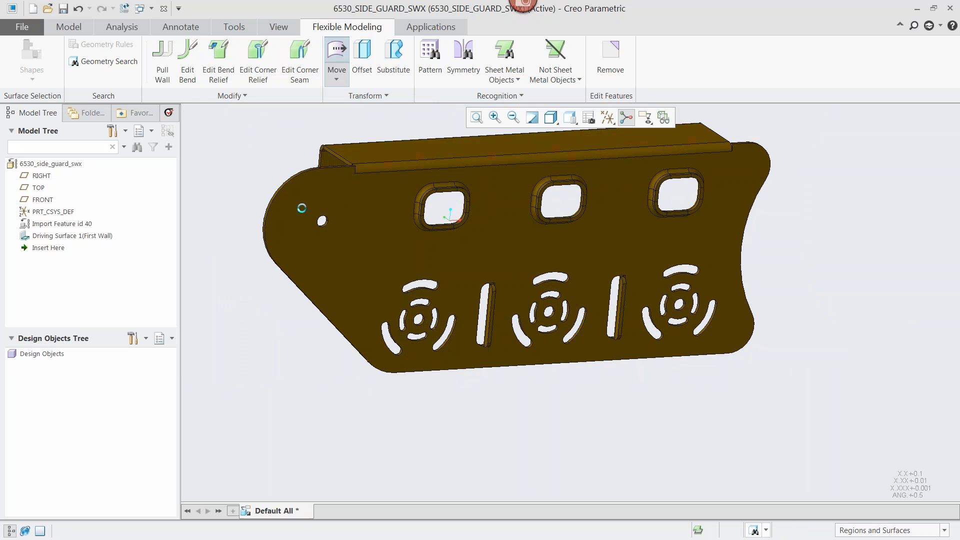
scroll(323, 218, down, 2)
click(247, 233)
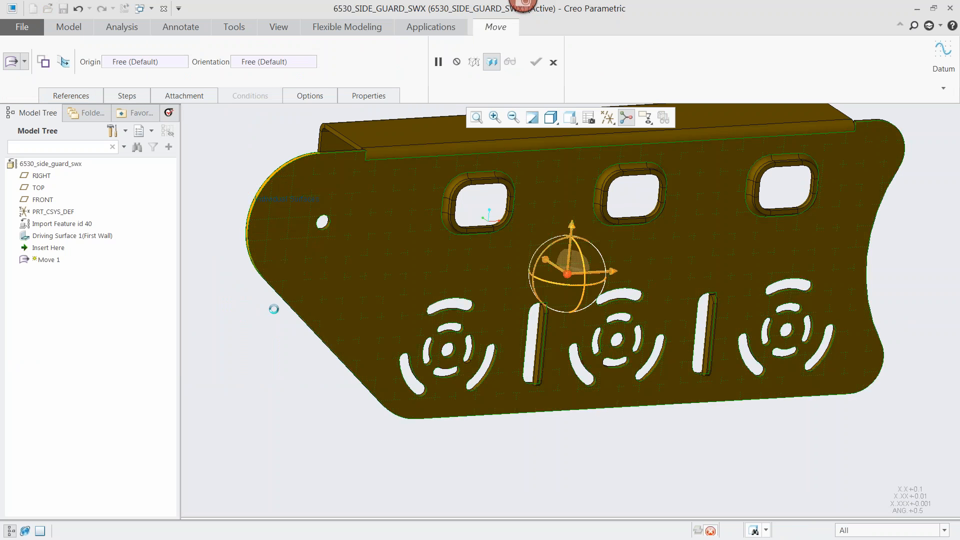
middle_drag(281, 318, 285, 361)
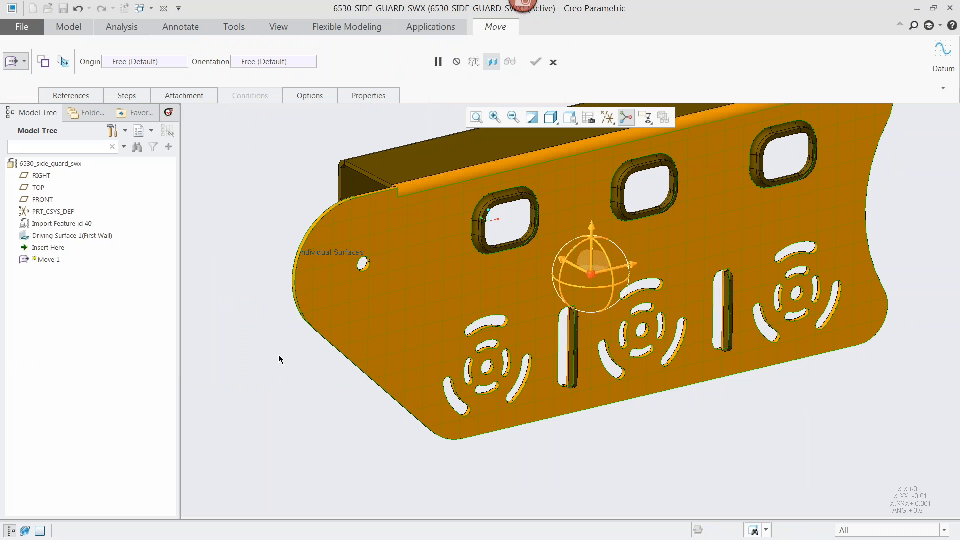
click(553, 62)
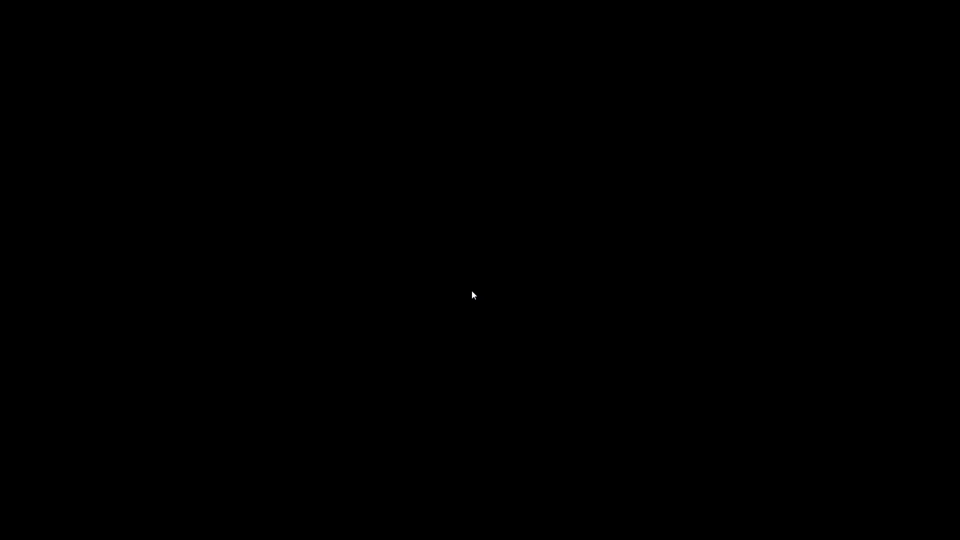
- Choose the side guard's rounded end surface, the adjoining slanted edge surface and the small round hole for the flexible Move
key(Return)
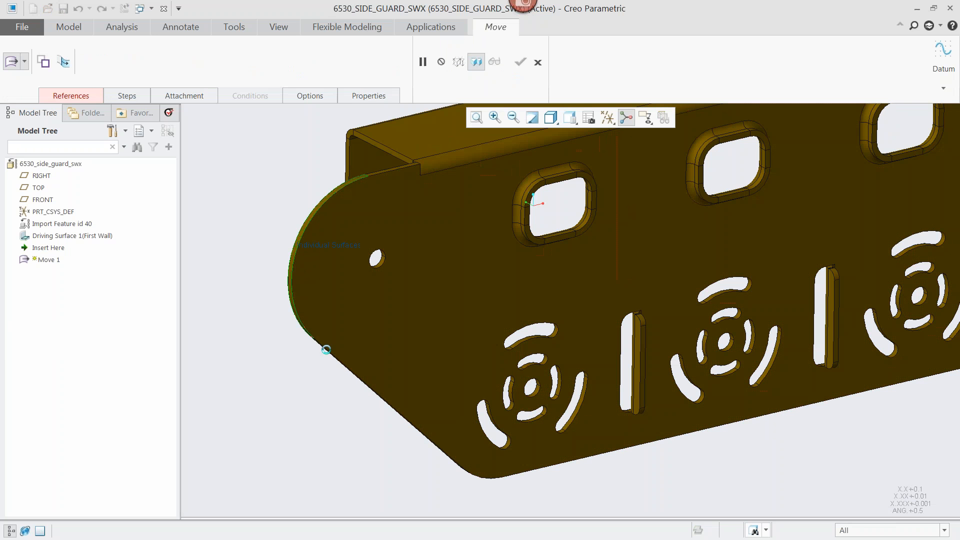
click(328, 356)
ctrl+click(333, 357)
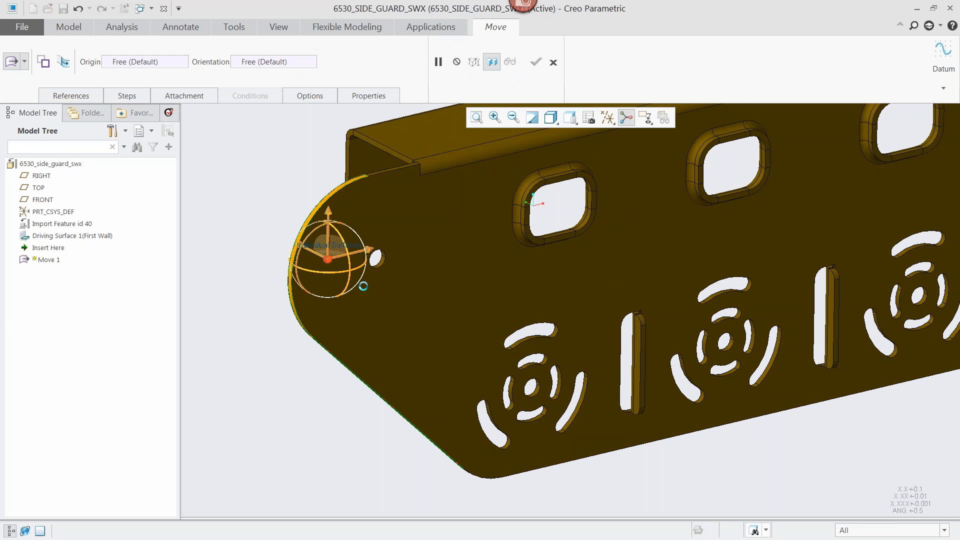
ctrl+click(381, 261)
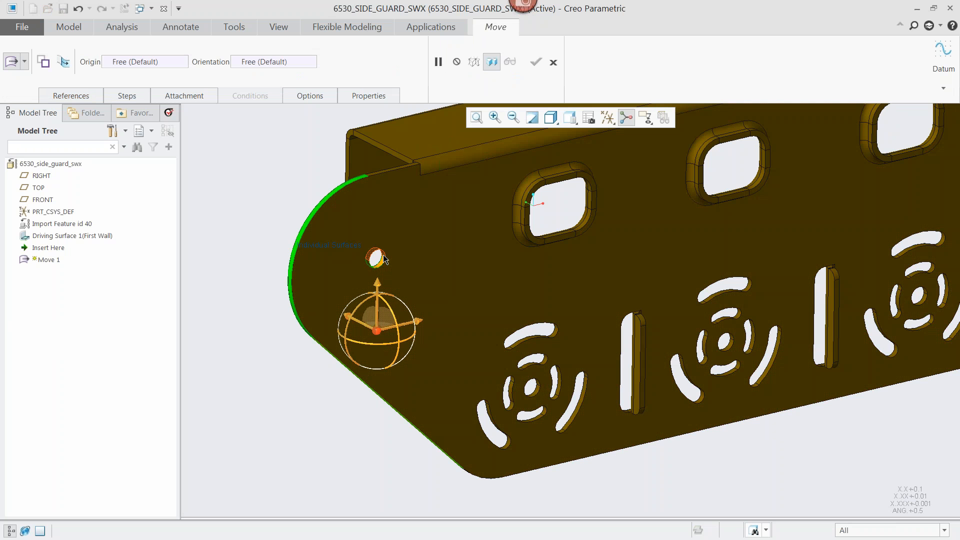
shift+middle_drag(575, 488, 554, 487)
scroll(565, 510, up, 1)
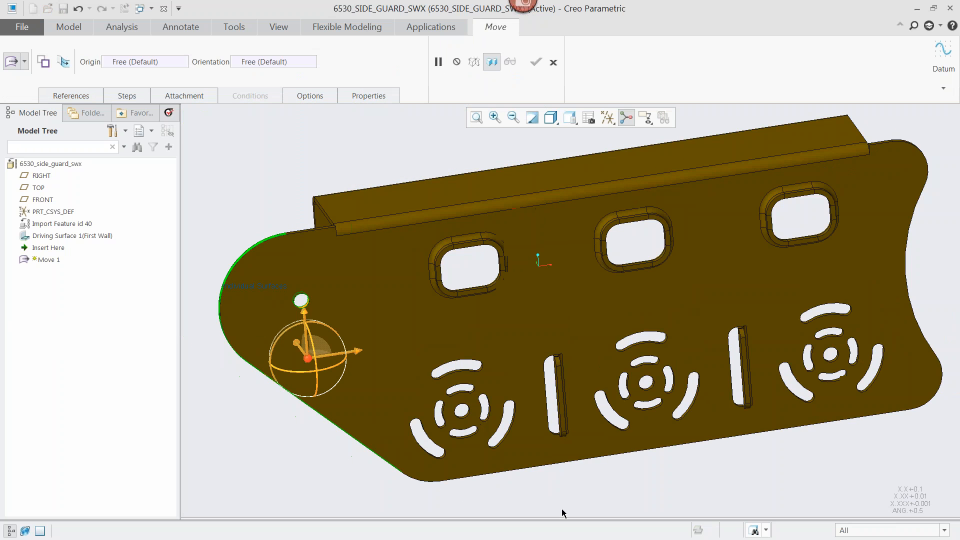
- Move the selected end surfaces and hole outward along the guard's length to extend it, and accept the Move feature
drag(356, 352, 176, 380)
scroll(373, 336, up, 1)
shift+middle_drag(367, 338, 522, 292)
drag(393, 322, 374, 326)
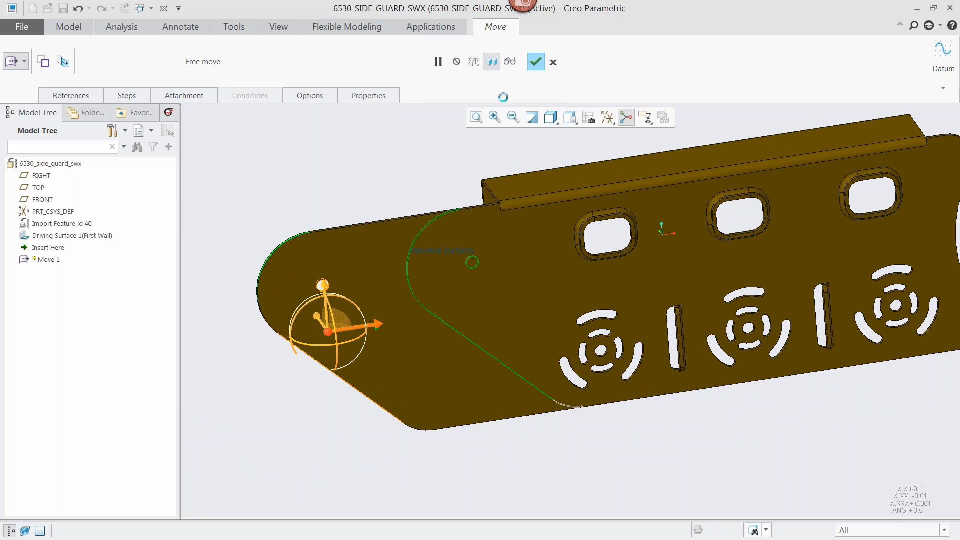
click(536, 63)
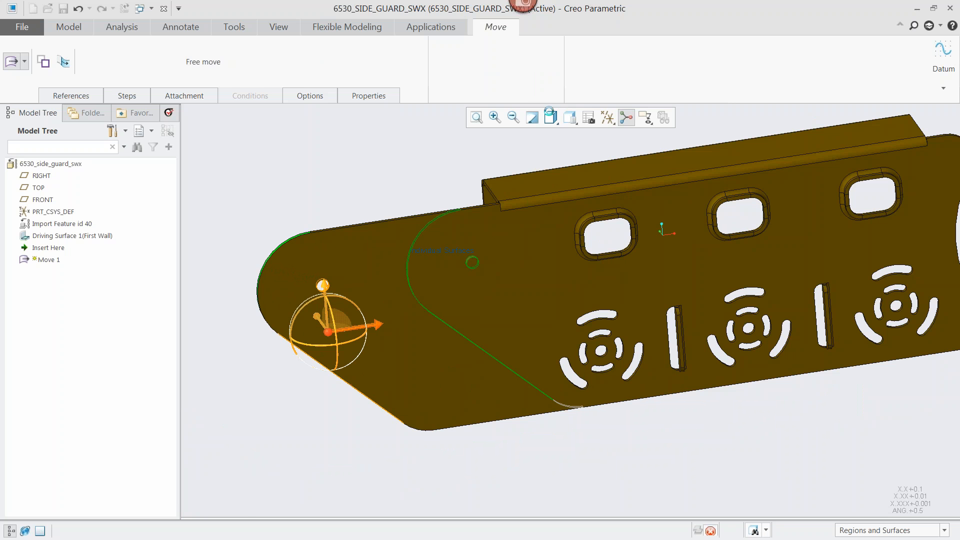
middle_drag(600, 181, 608, 160)
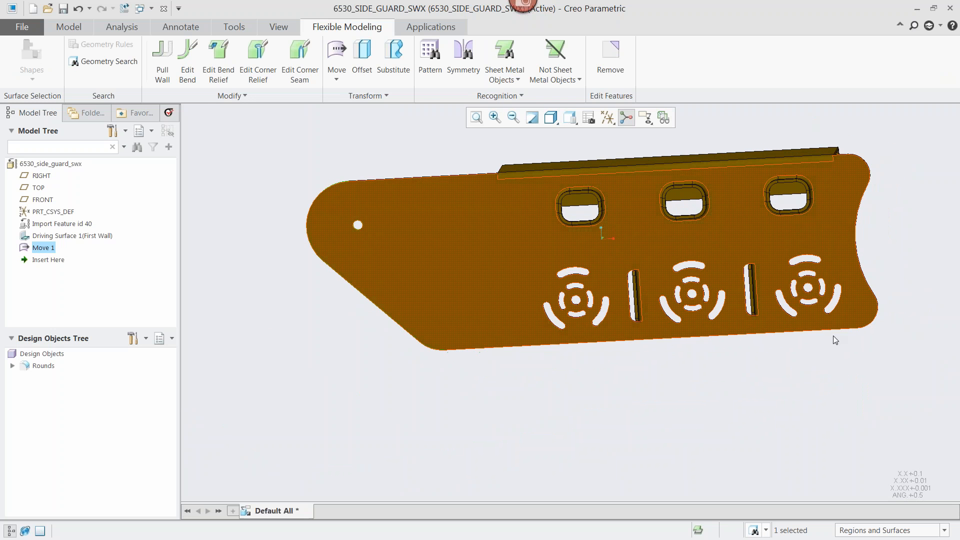
shift+middle_drag(843, 352, 778, 402)
click(643, 394)
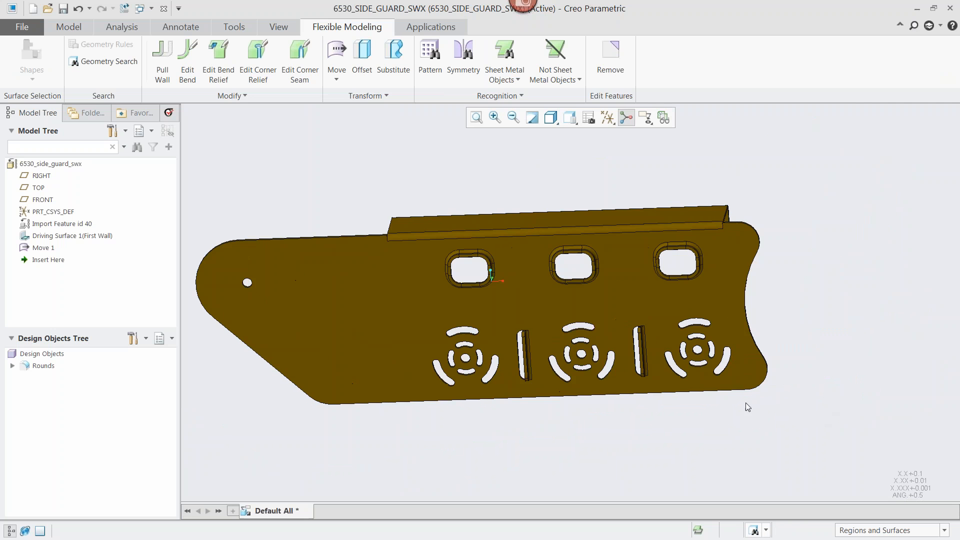
- Run Pattern Recognition on the circular vent cutout nearest the guard's concave end
scroll(735, 400, up, 3)
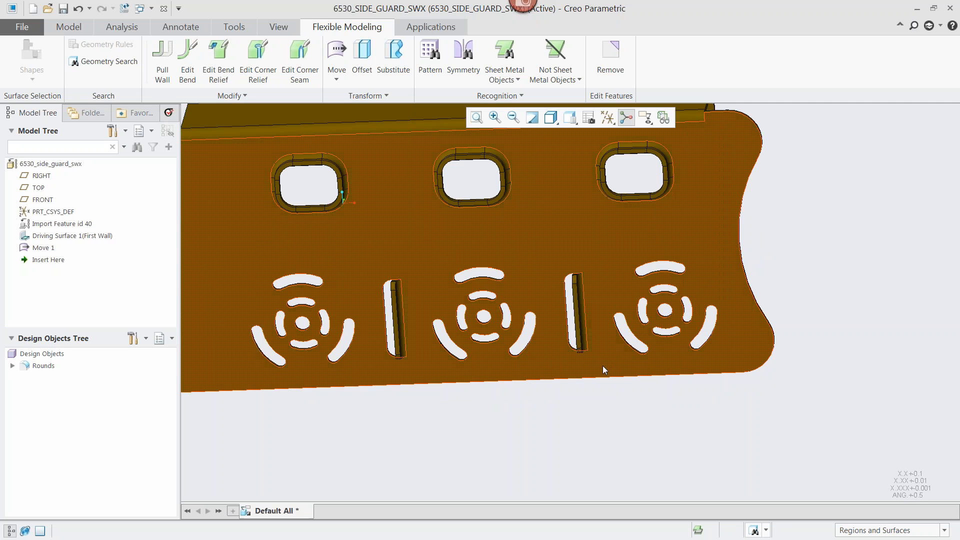
click(718, 295)
scroll(836, 325, down, 2)
shift+middle_drag(803, 308, 824, 303)
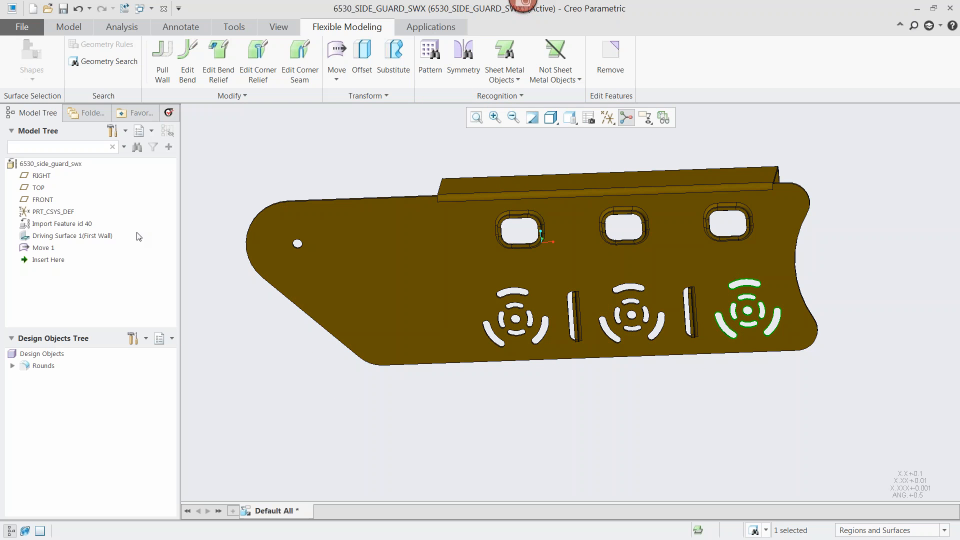
click(430, 59)
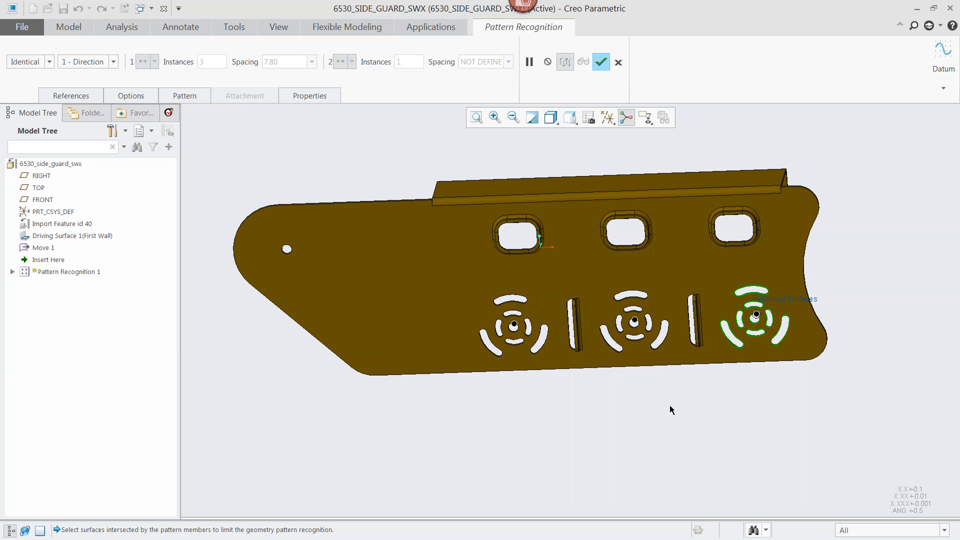
- Allow editing of the recognized vent pattern, set its instances to 4 and accept it
click(131, 96)
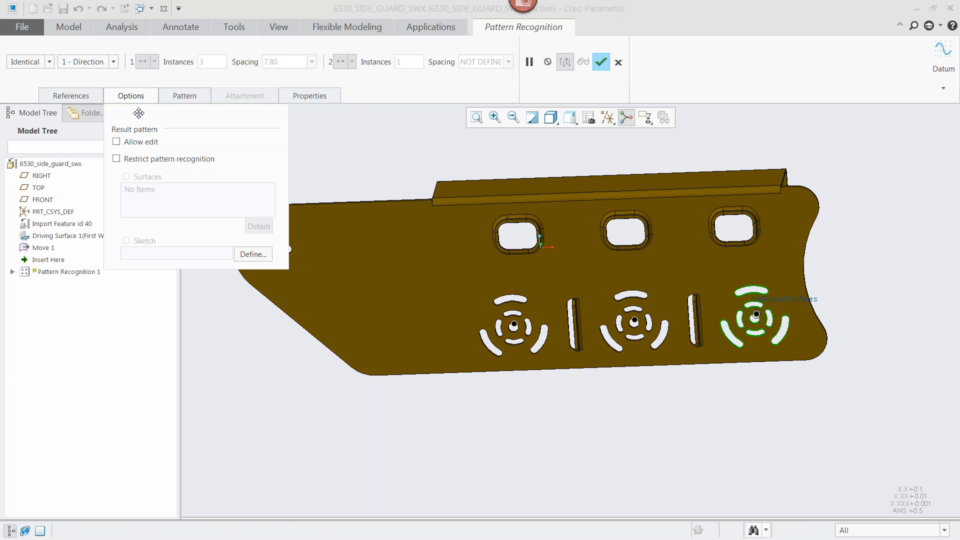
click(117, 142)
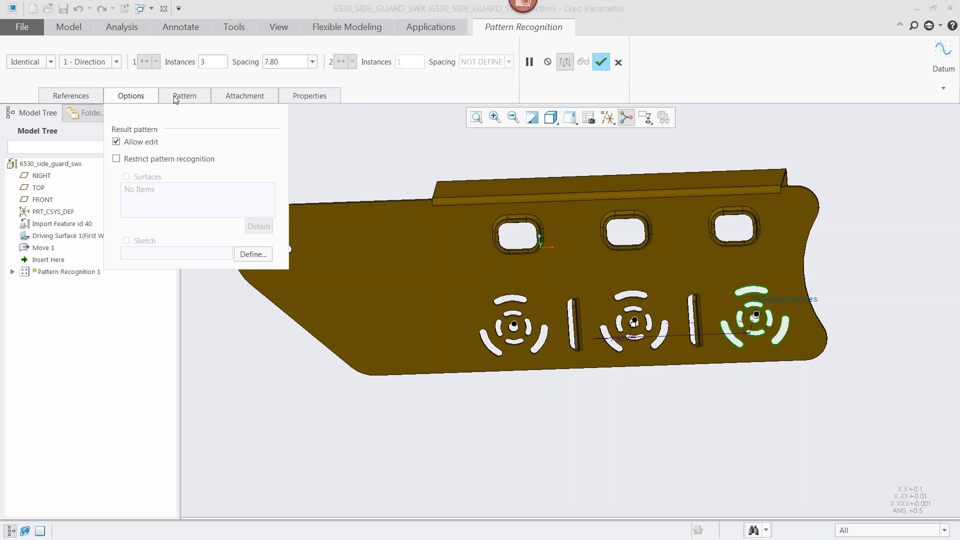
double_click(205, 62)
text(4)
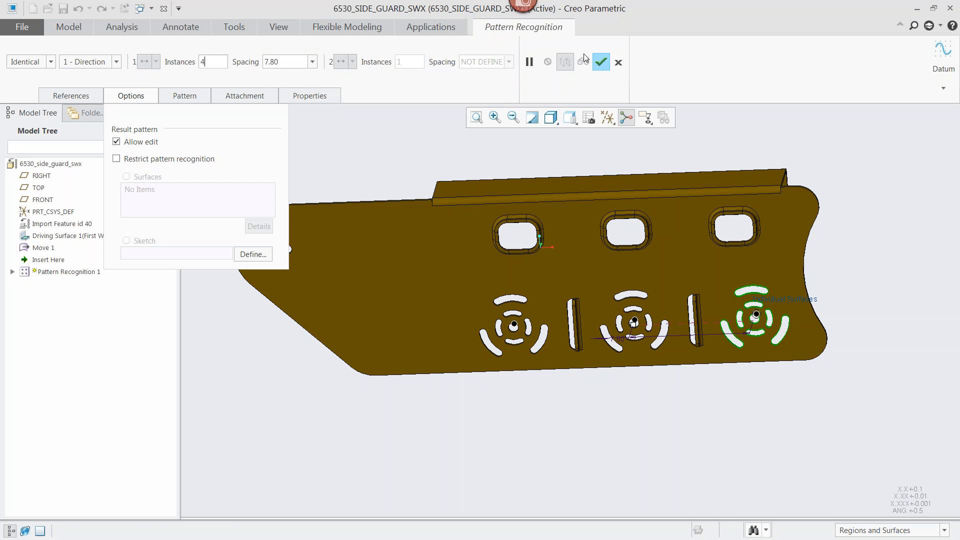
click(601, 62)
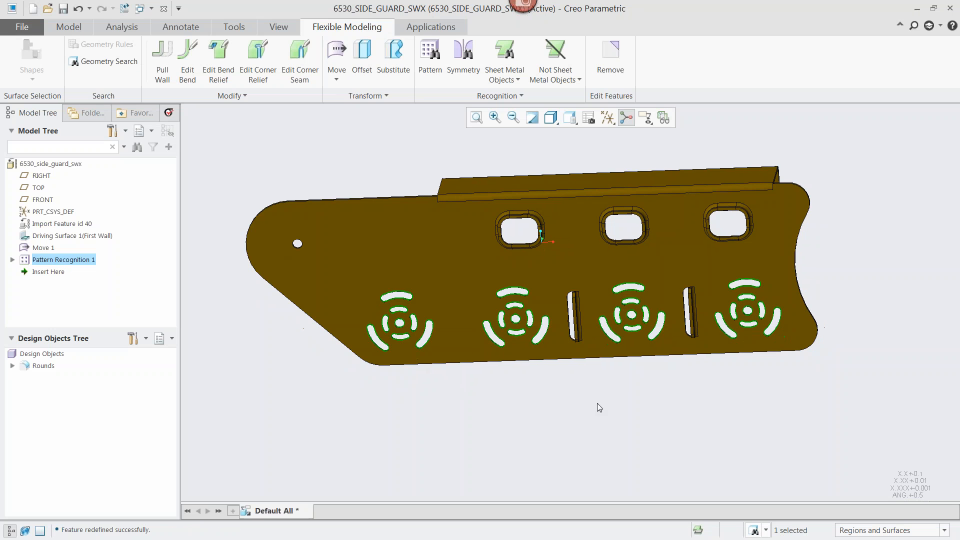
click(691, 423)
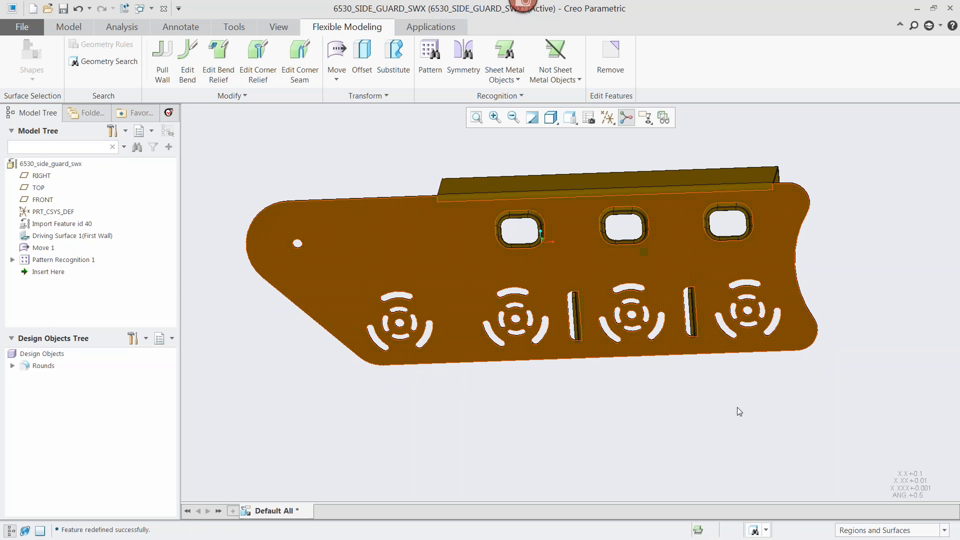
- Recognize the pattern of vertical louvers between the vents, allow editing and set it to 3 instances
scroll(737, 407, down, 2)
scroll(689, 361, down, 3)
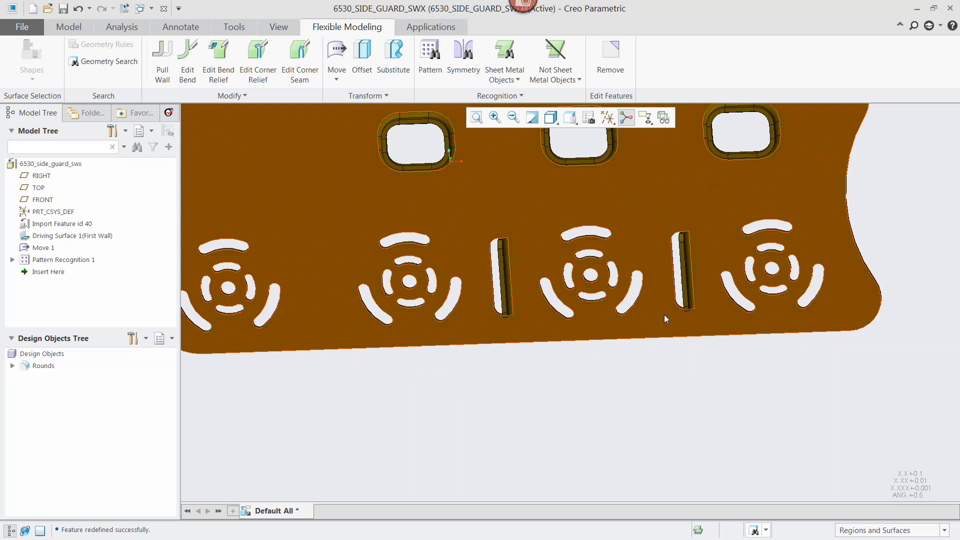
click(699, 218)
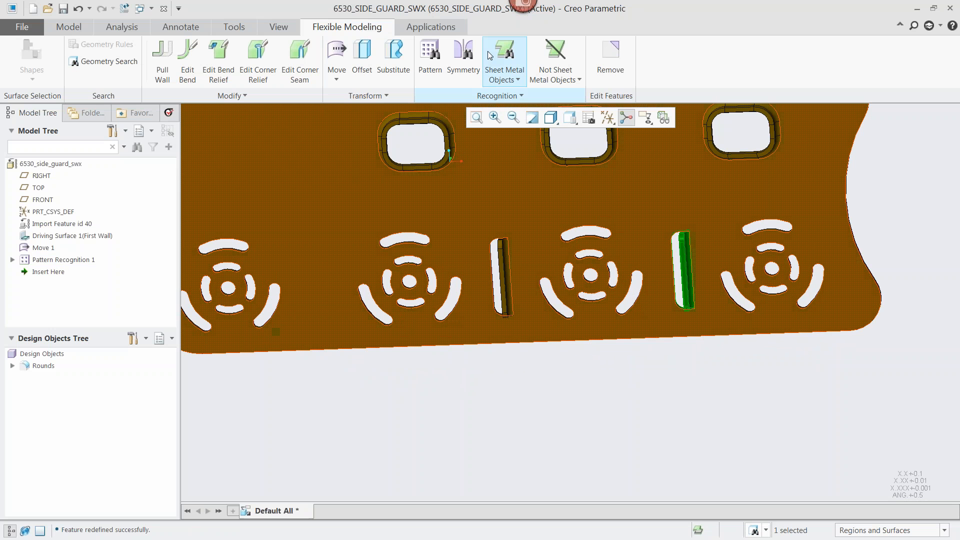
click(430, 55)
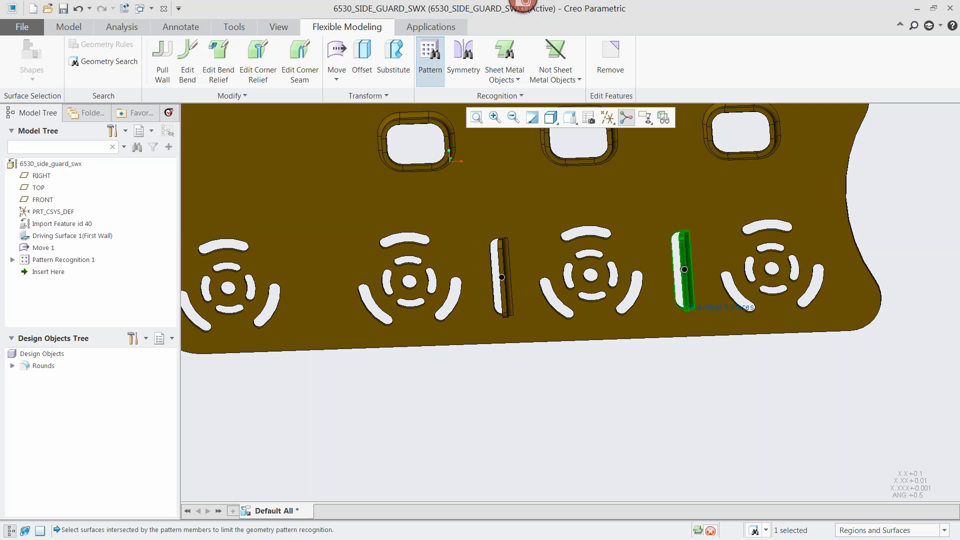
click(123, 96)
click(116, 142)
key(BackSpace)
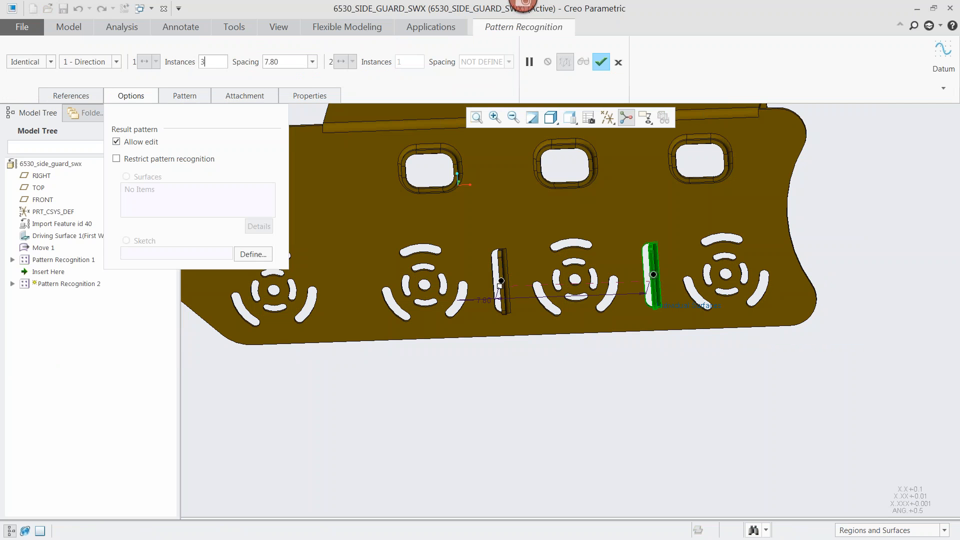
click(601, 62)
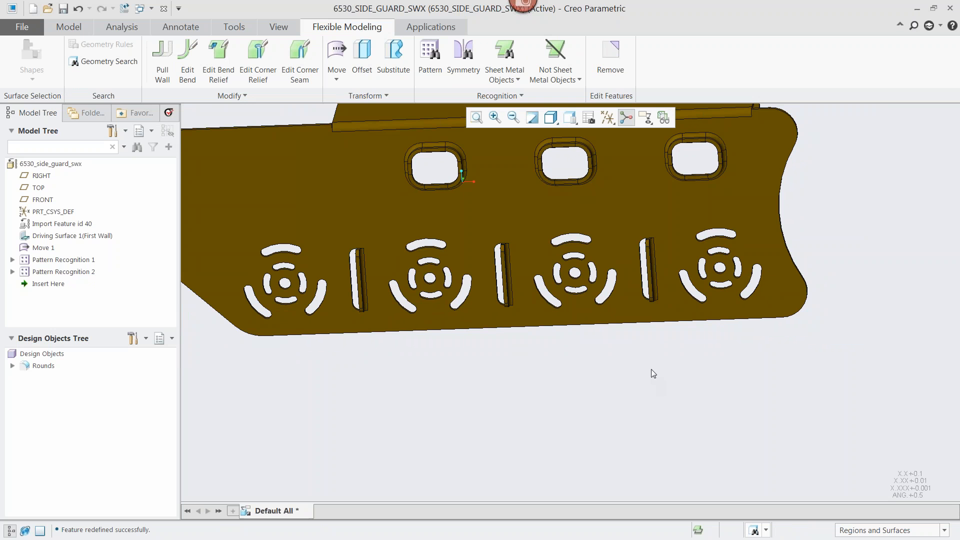
- Remove the three rounded rectangular window forms along the guard's flanged edge with the Remove tool
scroll(670, 360, up, 4)
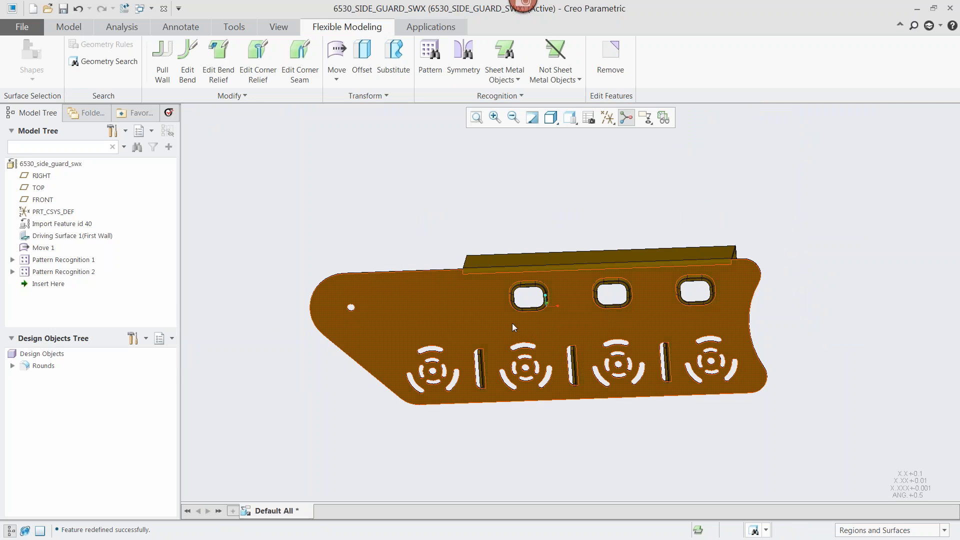
drag(501, 328, 725, 272)
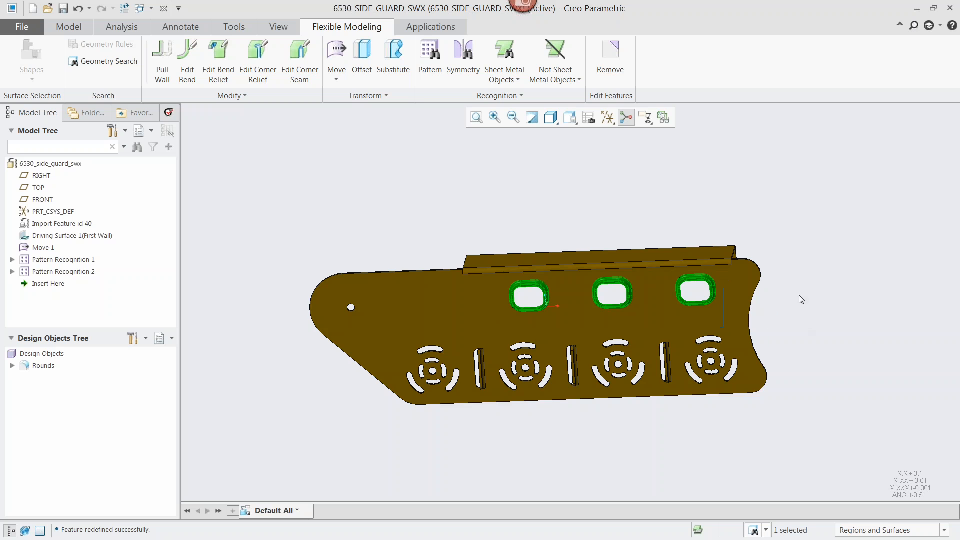
scroll(773, 369, down, 2)
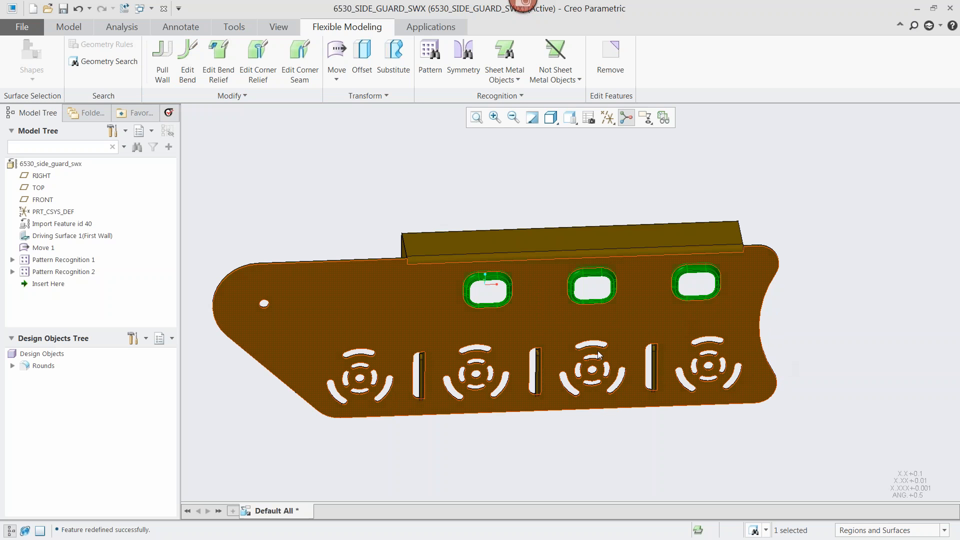
click(610, 55)
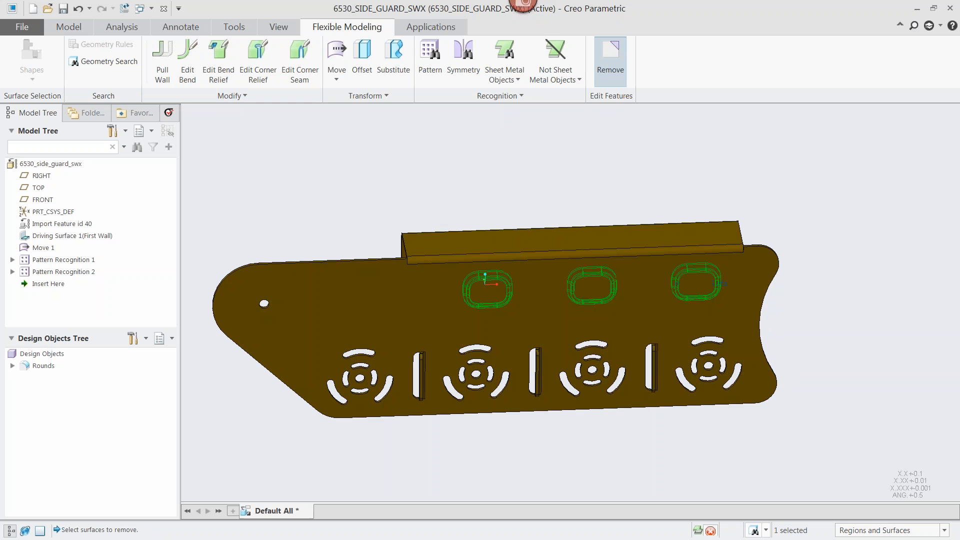
click(341, 62)
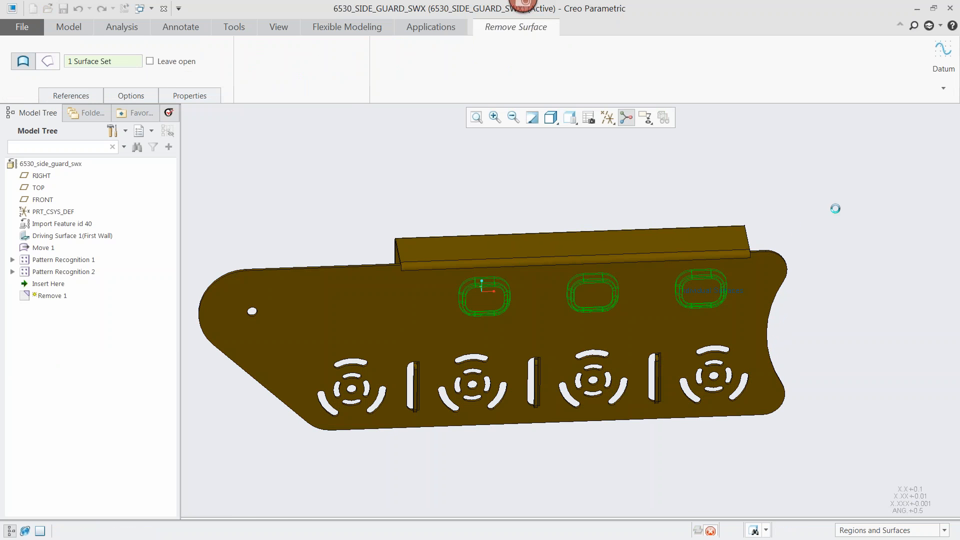
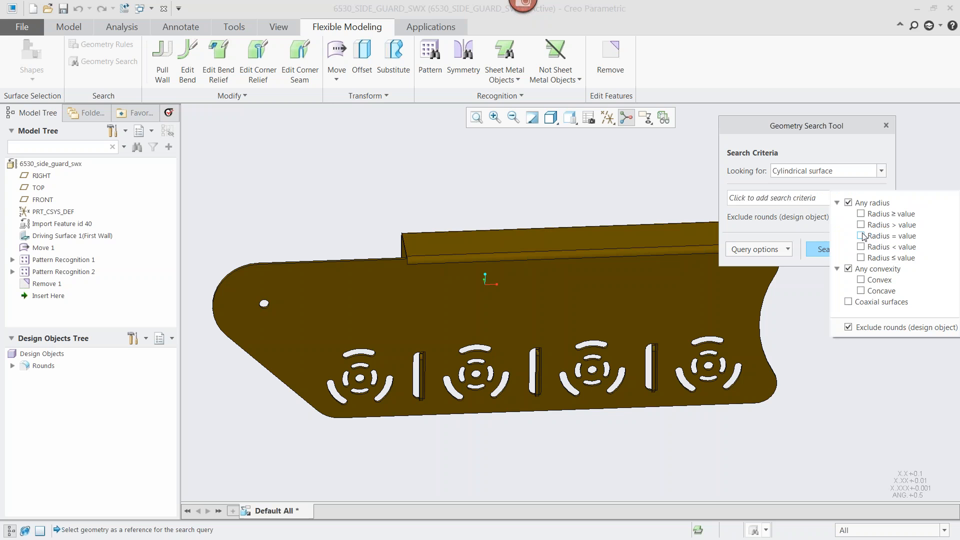
- Search the guard's geometry for convex cylindrical surfaces with a radius equal to .3, inspect the matches and close the search
click(861, 236)
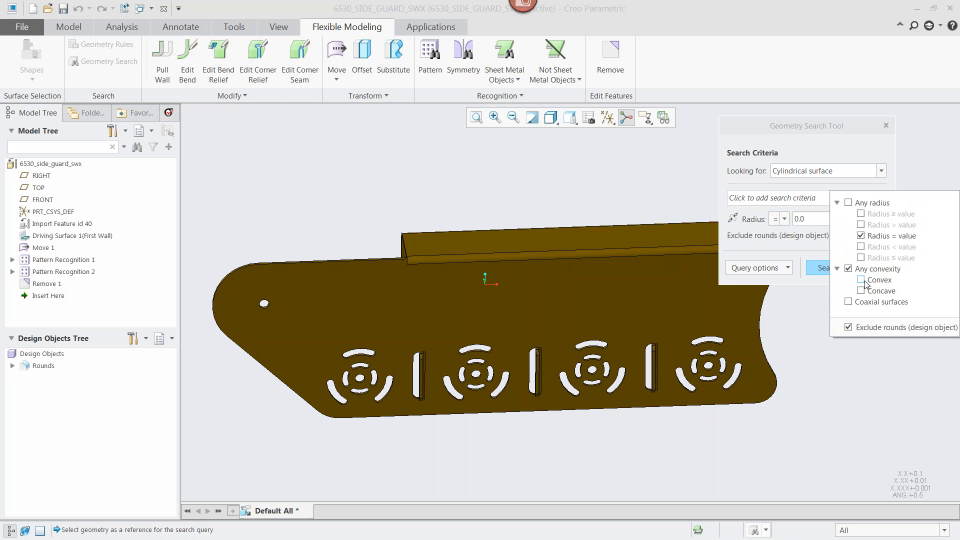
click(861, 280)
click(818, 220)
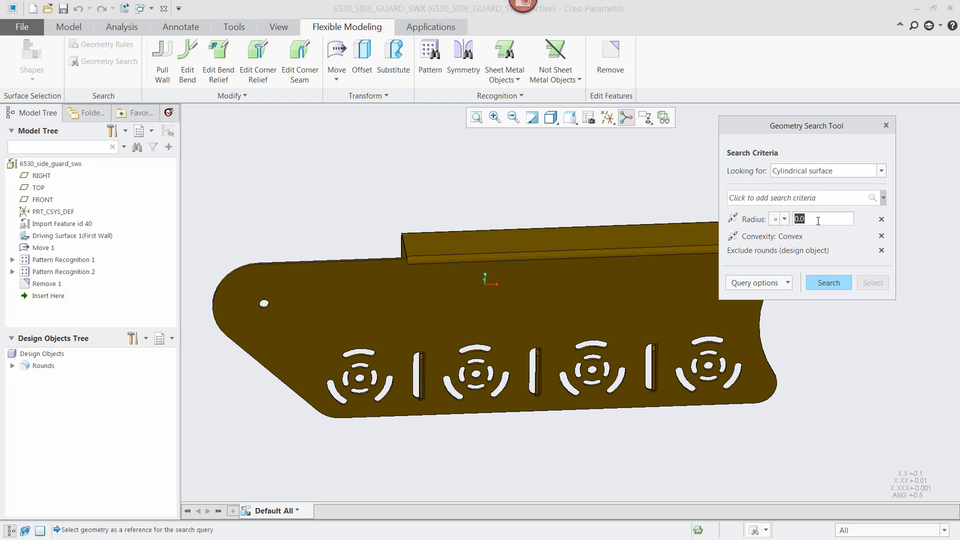
text(.3)
click(829, 283)
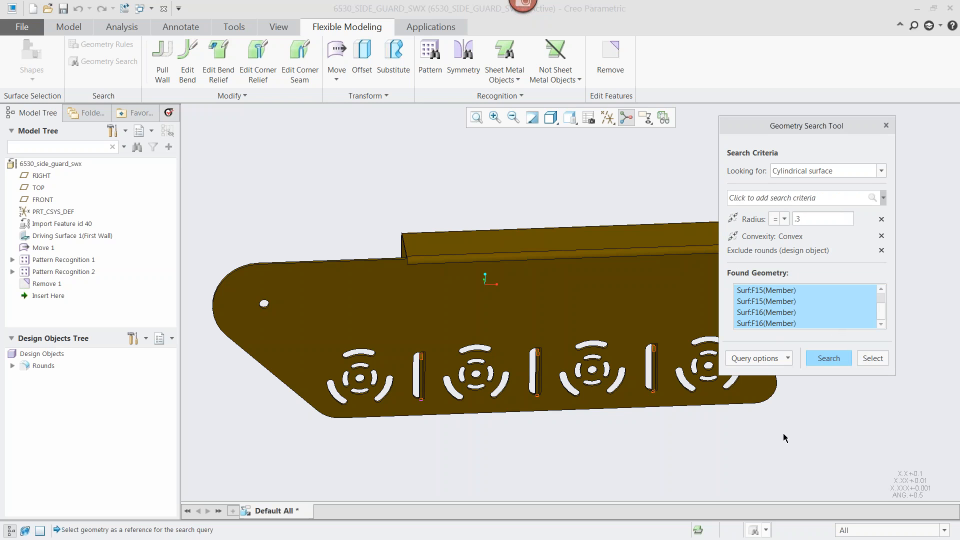
scroll(795, 445, down, 4)
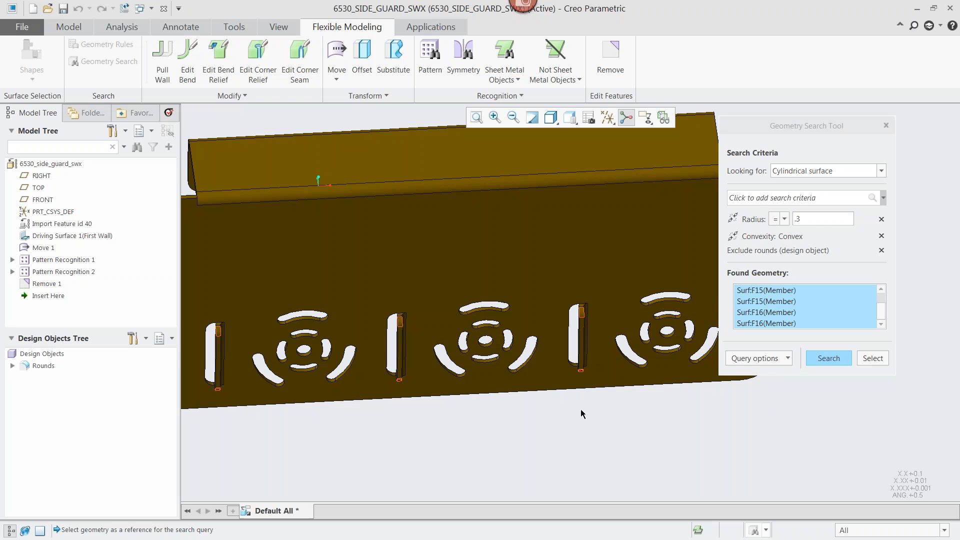
scroll(575, 350, down, 1)
shift+middle_drag(462, 331, 575, 332)
scroll(606, 364, up, 1)
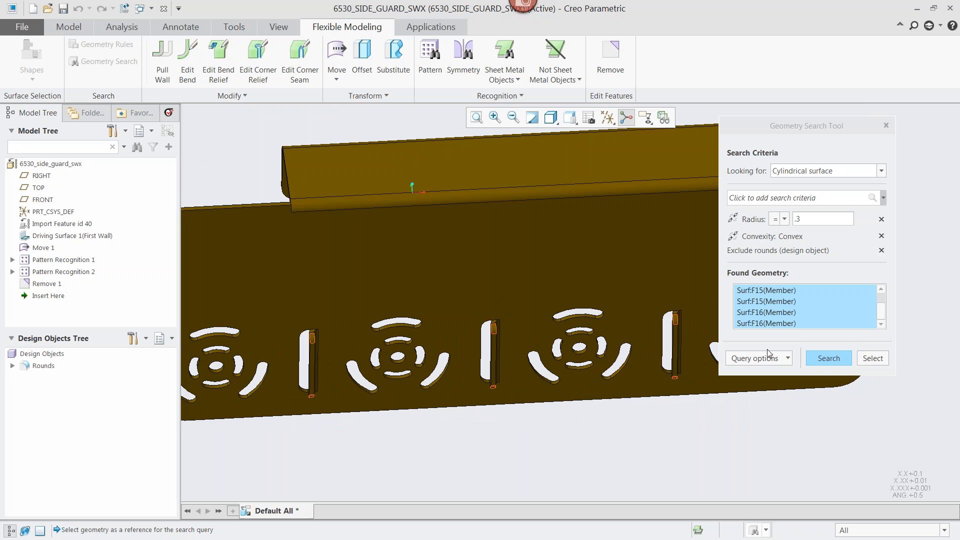
click(826, 358)
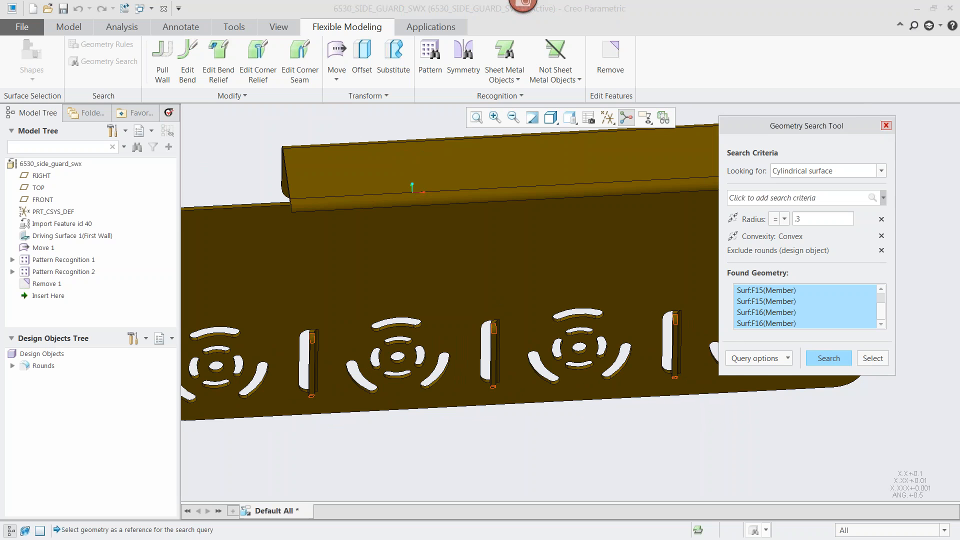
click(886, 126)
- Remove the two small rounded surfaces at the upper and lower ends of the rightmost louver's flange
click(683, 364)
scroll(675, 378, up, 2)
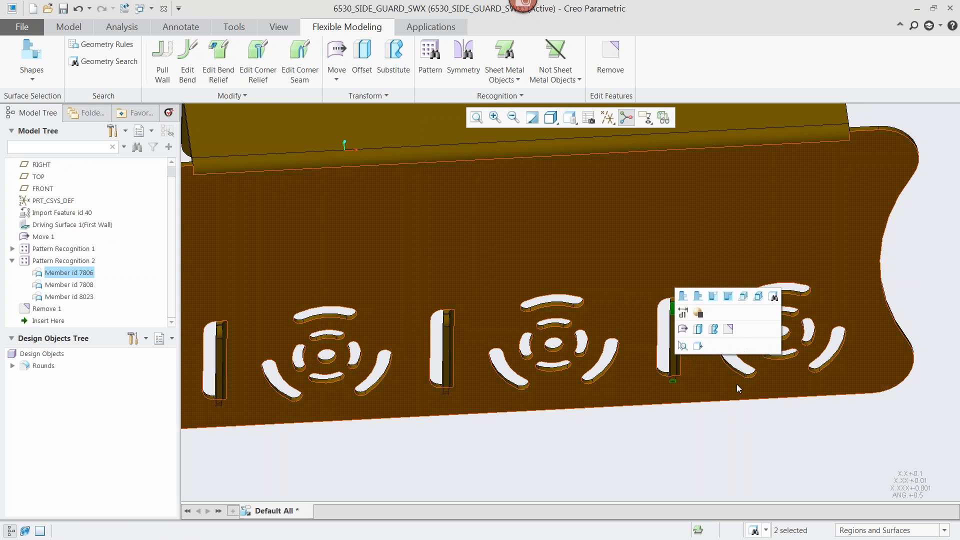
click(618, 48)
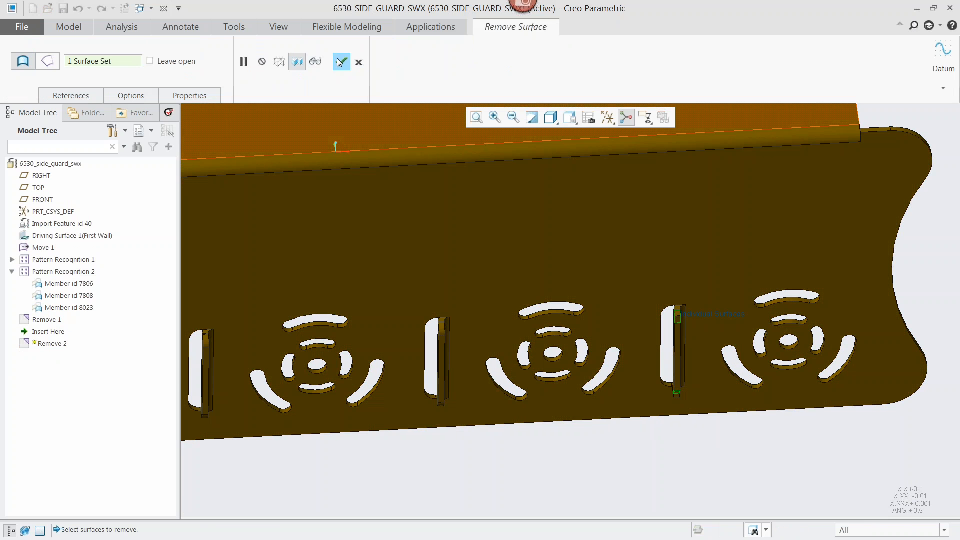
middle_click(693, 420)
scroll(677, 322, down, 5)
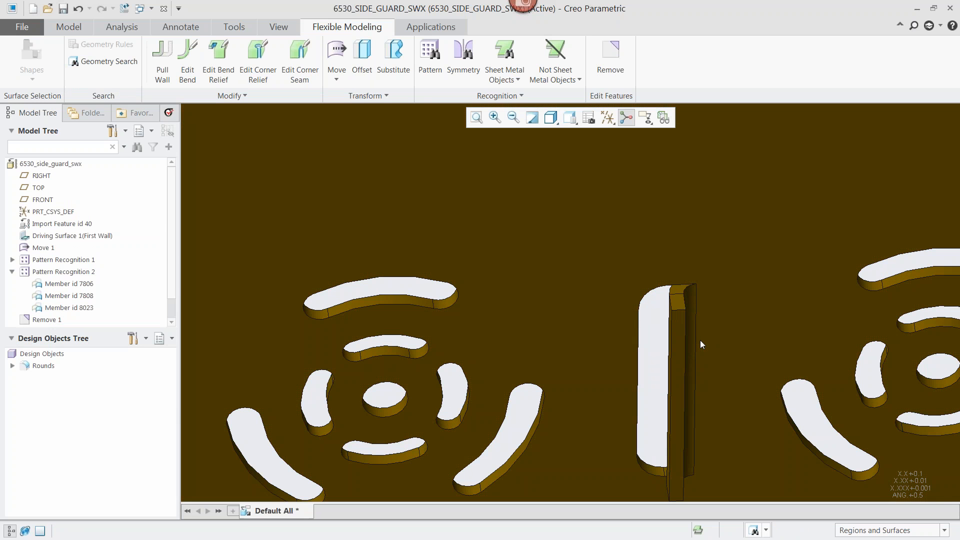
scroll(700, 340, up, 5)
- Pattern the louver round removal as a reference pattern so it follows all three recognized louvers
click(46, 320)
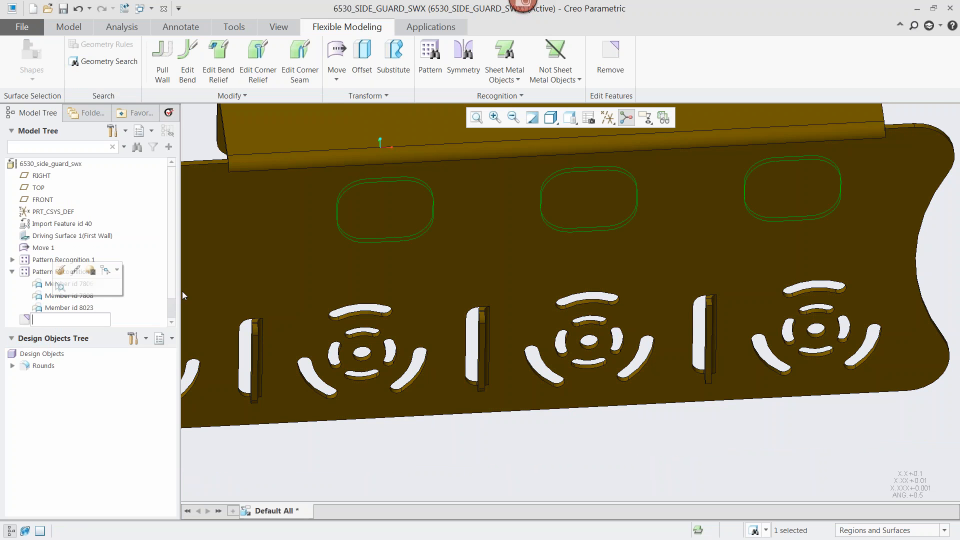
drag(170, 299, 170, 318)
click(39, 333)
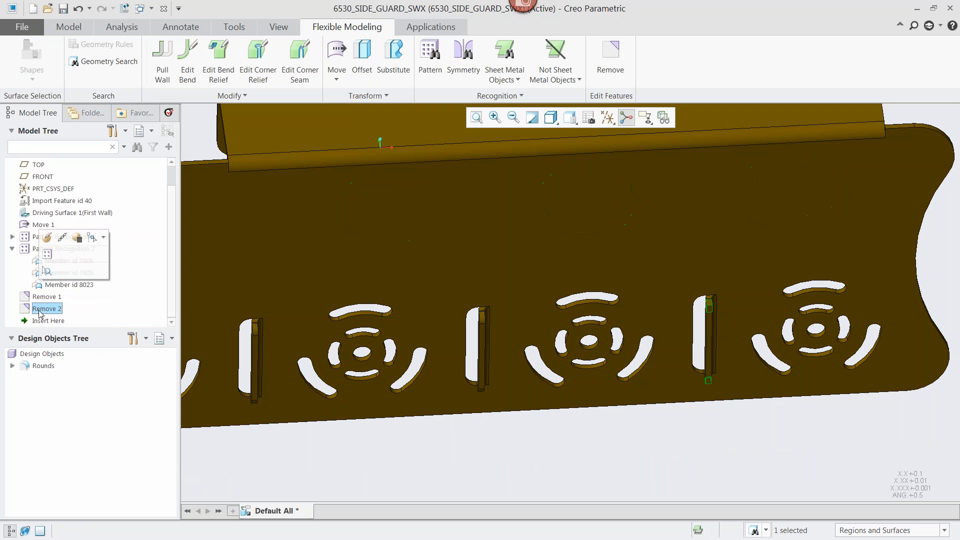
click(47, 254)
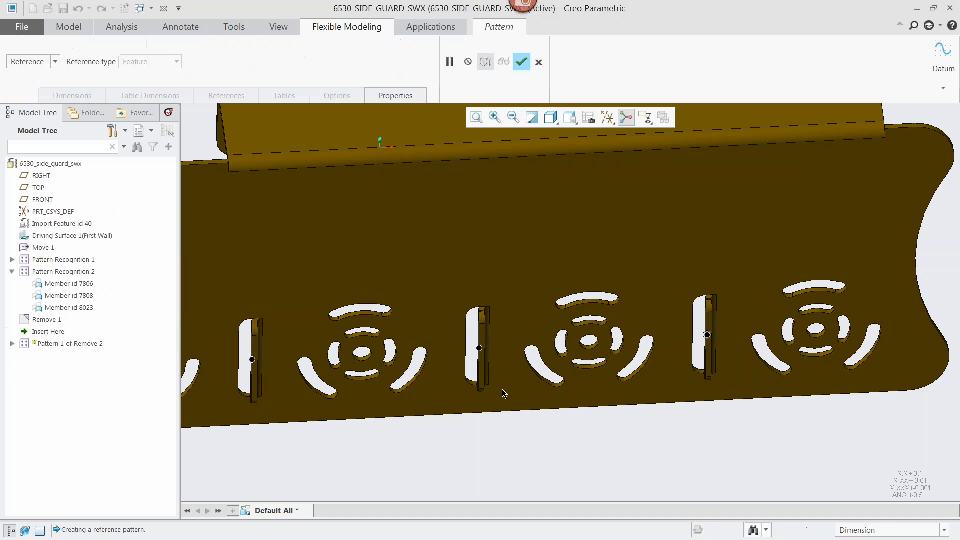
shift+middle_drag(529, 325, 560, 295)
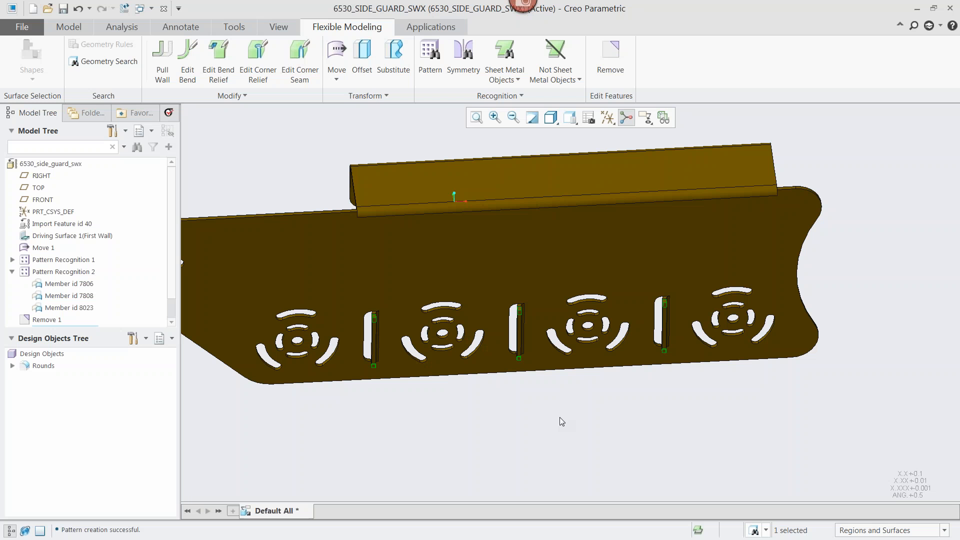
click(560, 417)
scroll(451, 345, up, 3)
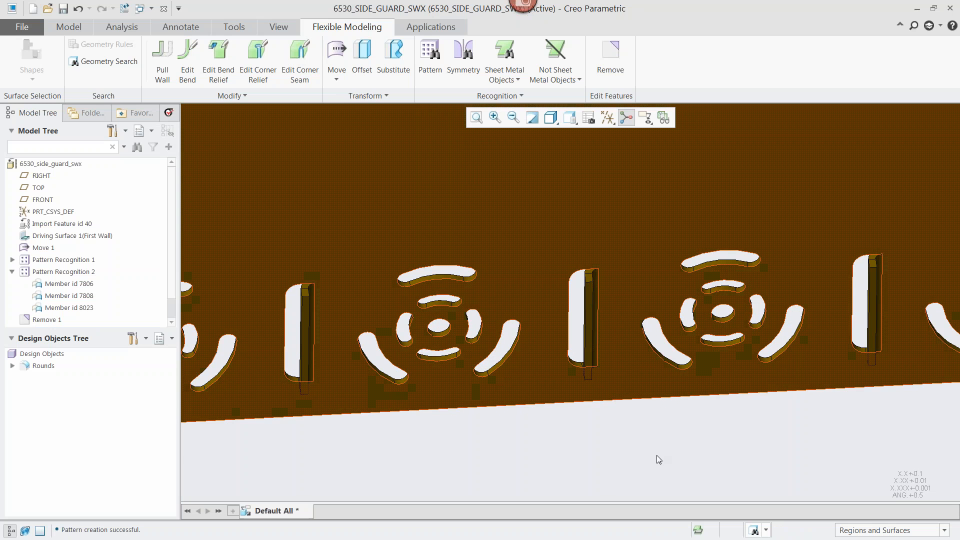
scroll(598, 306, down, 2)
scroll(664, 443, down, 3)
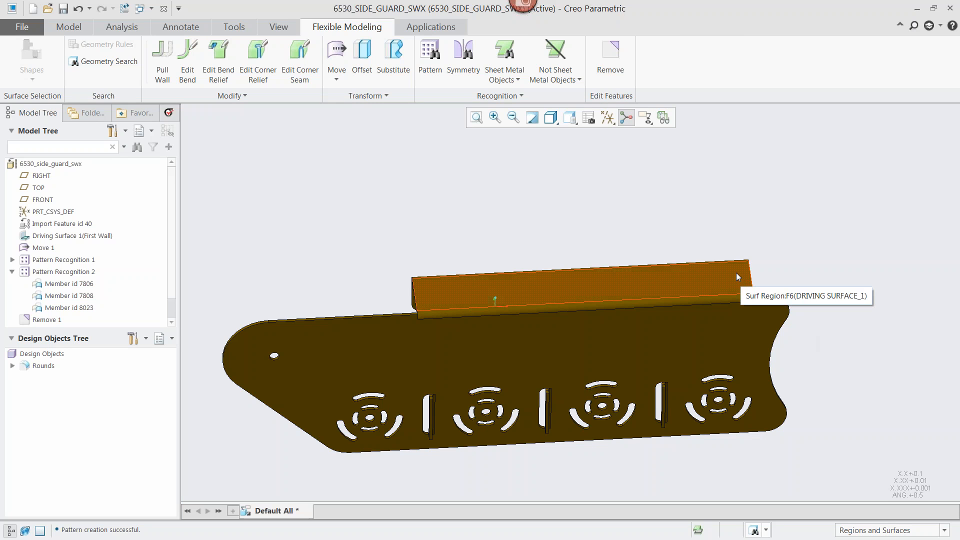
- Recognize the guard's sheet metal bends with automatic selection, accept them and expand the Bends group among the design objects
click(517, 80)
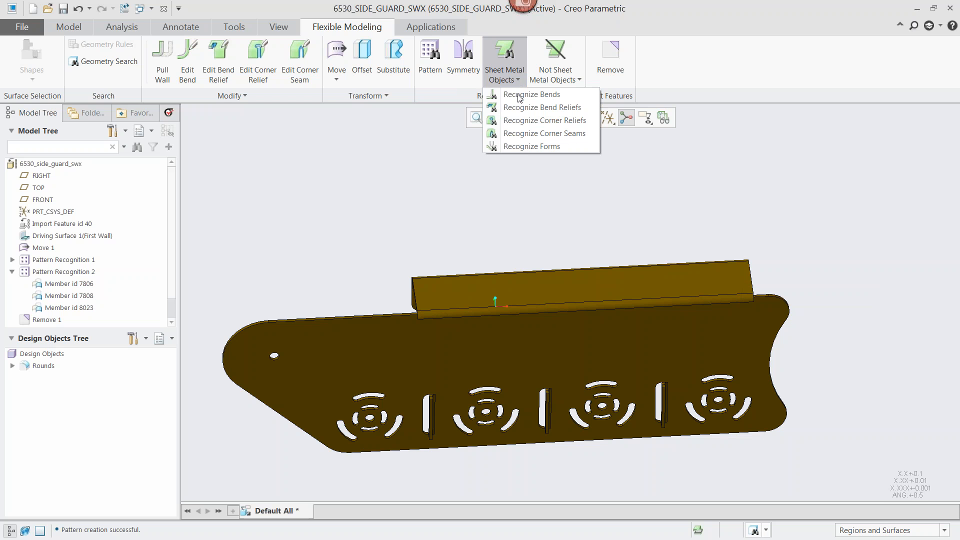
click(530, 95)
click(813, 170)
middle_drag(620, 239, 639, 214)
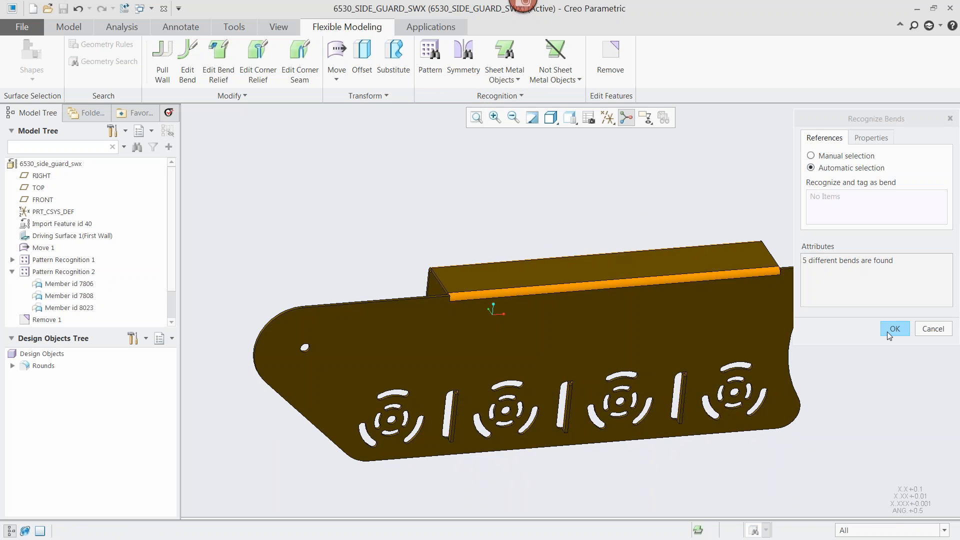
click(896, 330)
click(12, 367)
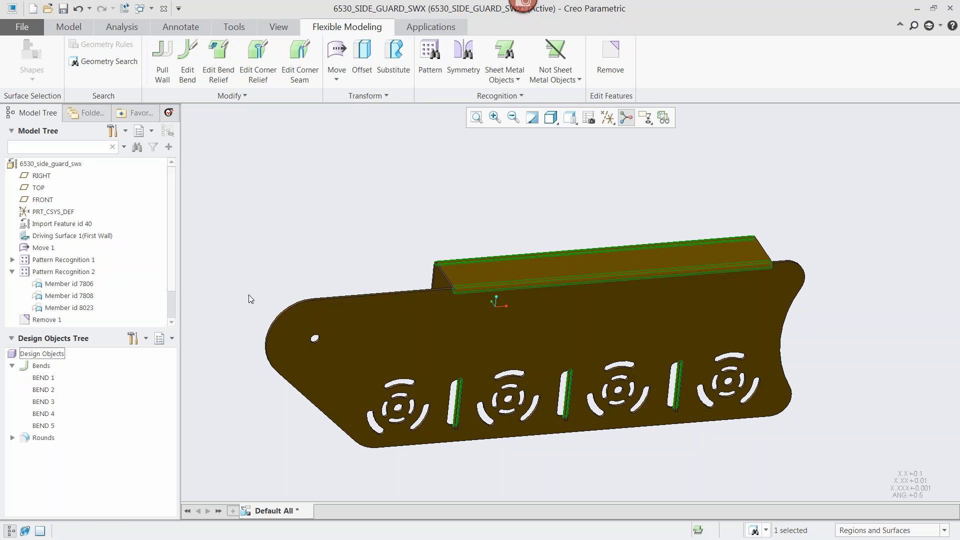
- Start recognizing the guard's bend reliefs and set the recognition to automatic selection
click(510, 79)
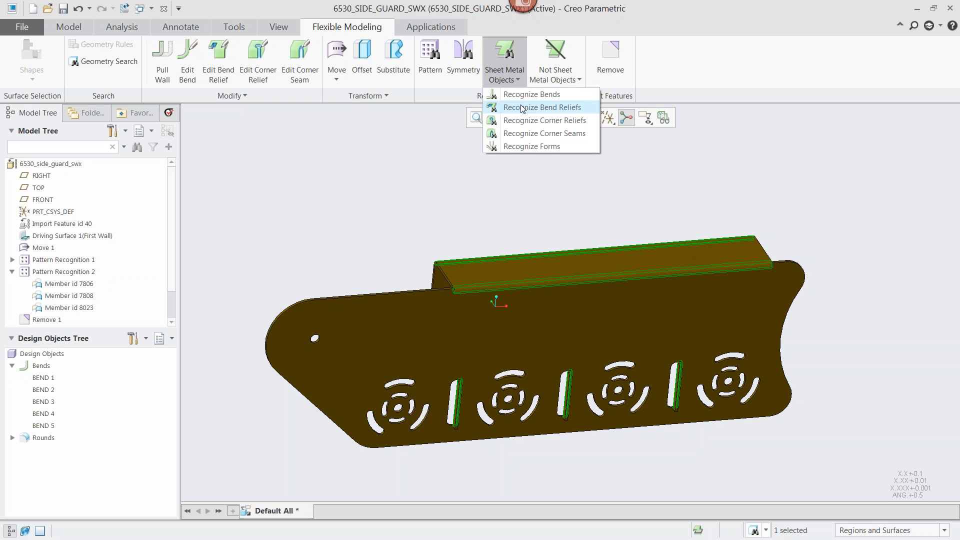
click(522, 108)
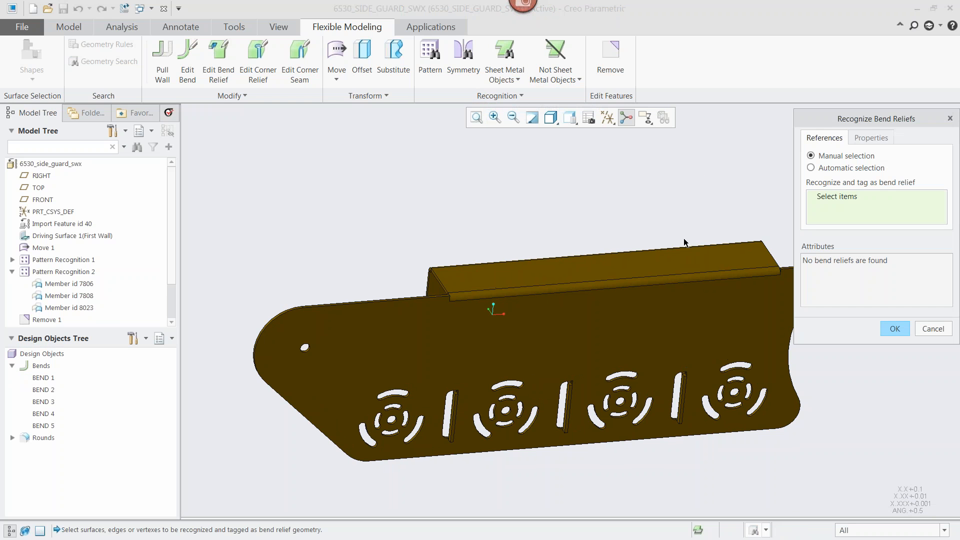
click(811, 169)
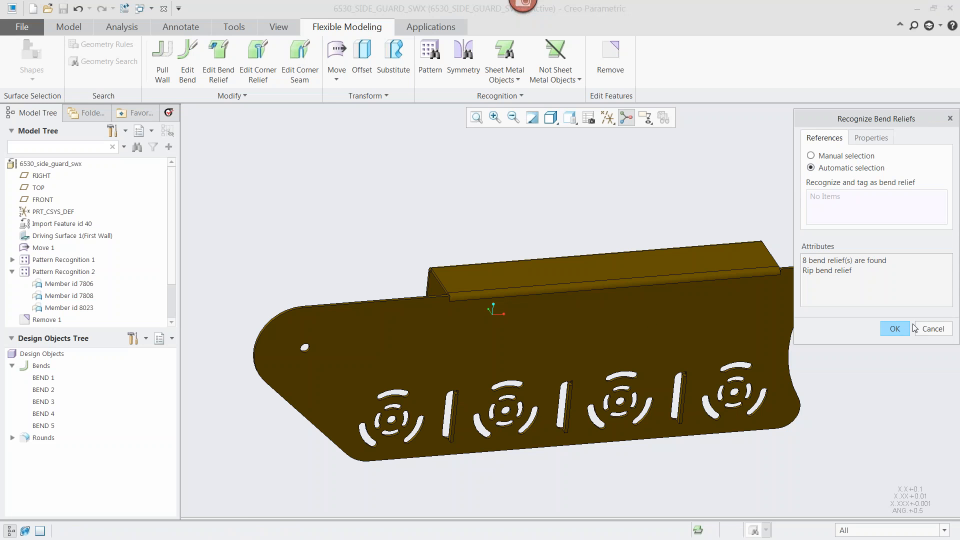
- Accept the automatic bend relief recognition, expand the bend relief group and highlight BEND RELIEF 1 and BEND RELIEF 2
click(895, 329)
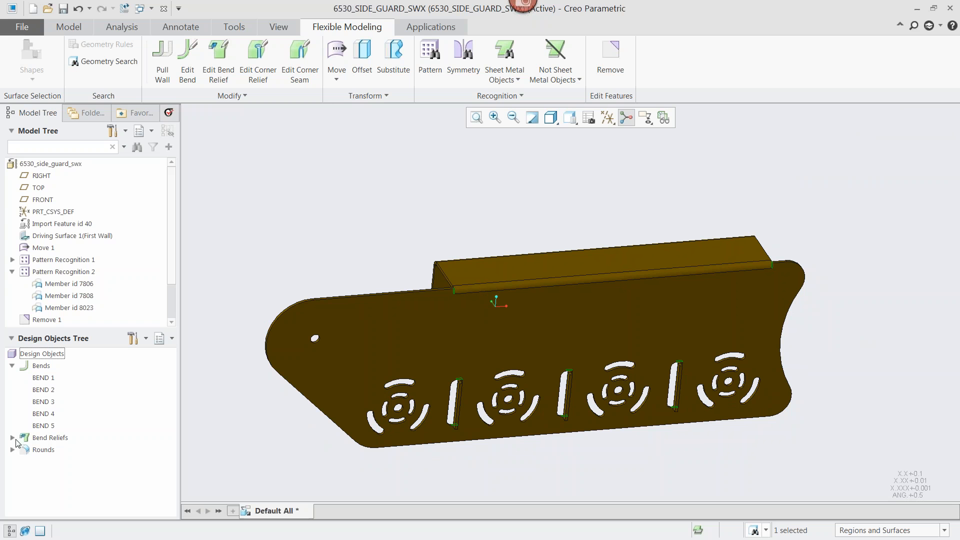
click(12, 438)
click(54, 450)
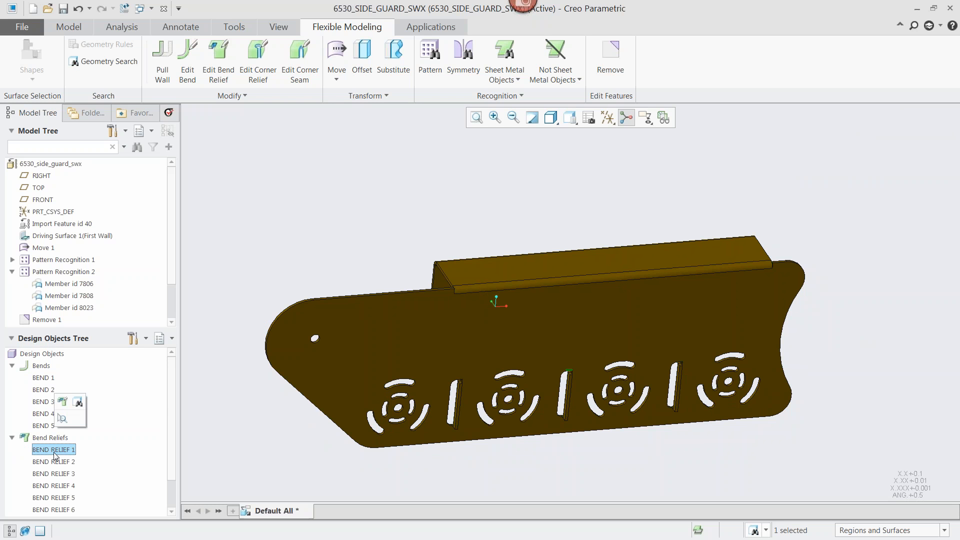
click(57, 462)
- Edit BEND RELIEF 3 at the end of the upper flange and change its type to Obround
click(58, 474)
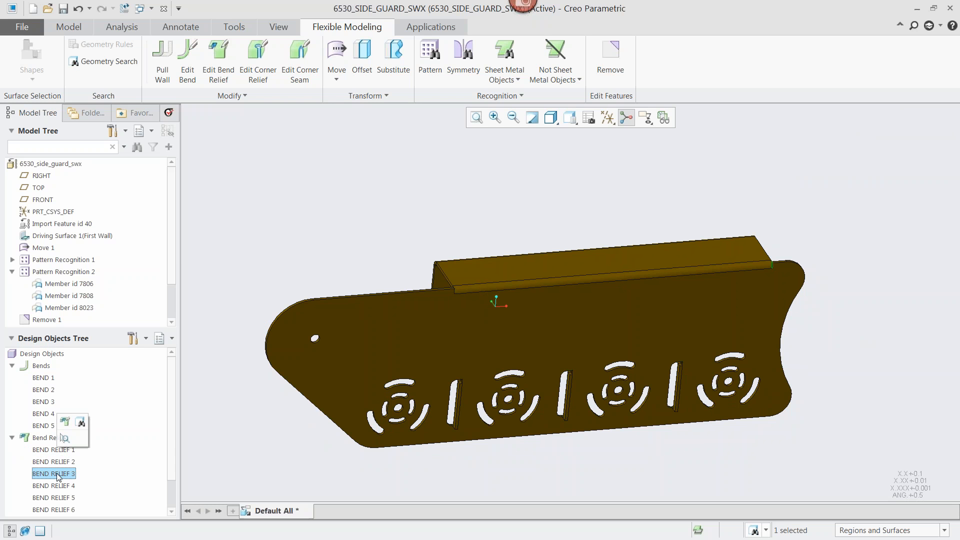
click(65, 421)
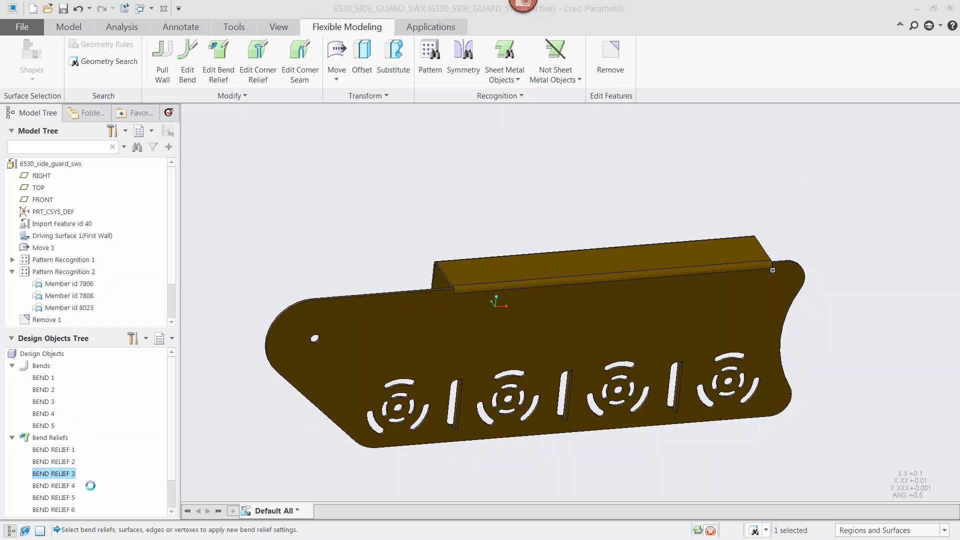
scroll(820, 250, down, 6)
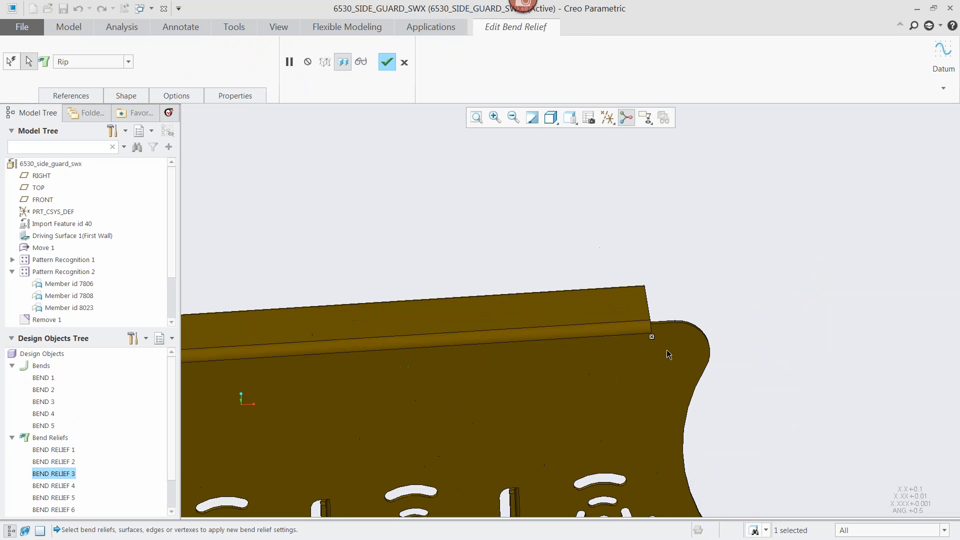
click(128, 62)
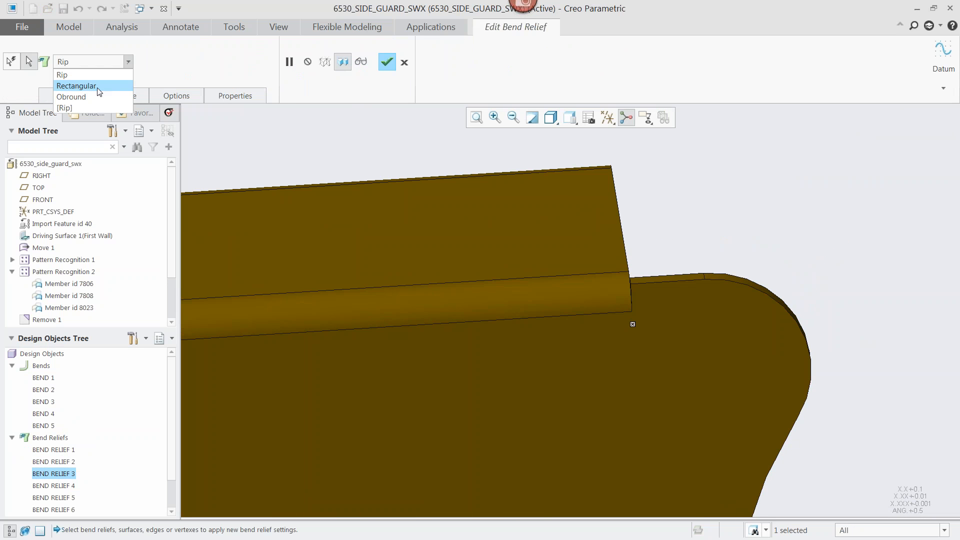
click(75, 85)
click(122, 62)
click(103, 98)
scroll(646, 182, up, 2)
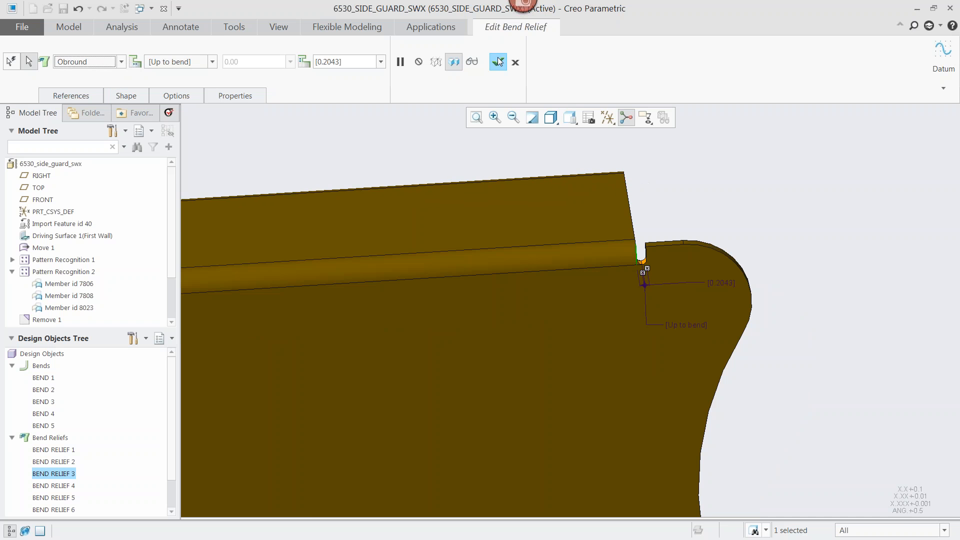
click(497, 59)
scroll(670, 247, up, 4)
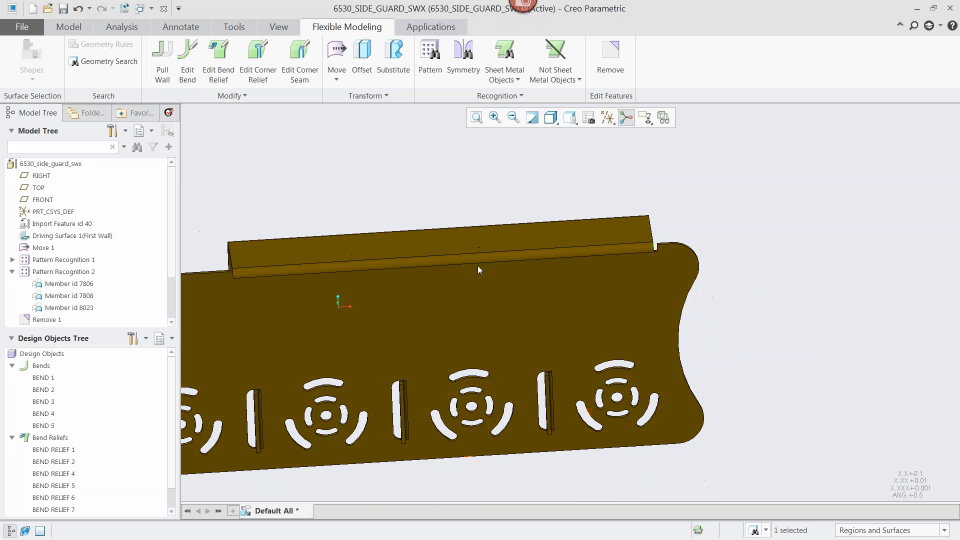
- Change BEND RELIEF 4 at the opposite end of the upper flange to an Obround relief
shift+middle_drag(478, 266, 678, 258)
click(63, 466)
click(68, 482)
click(64, 475)
click(72, 424)
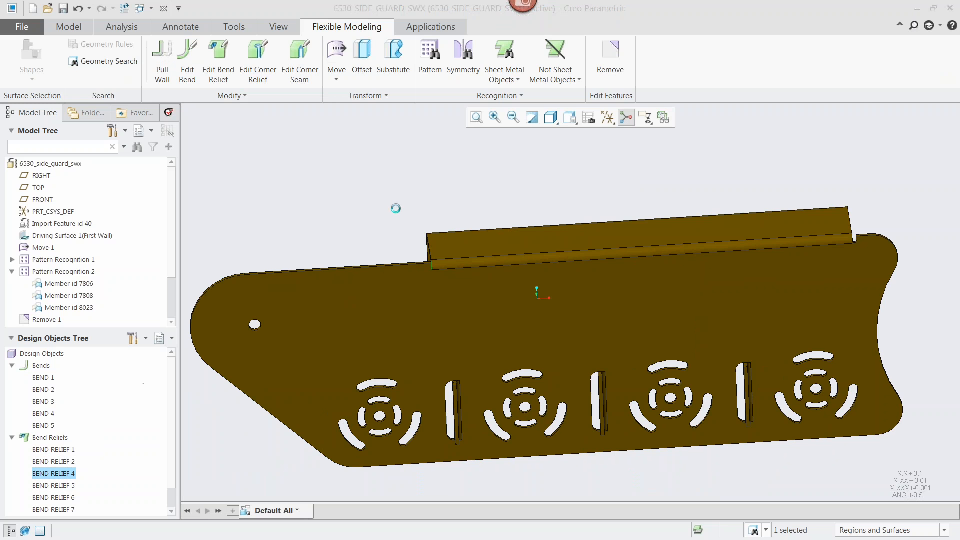
click(128, 62)
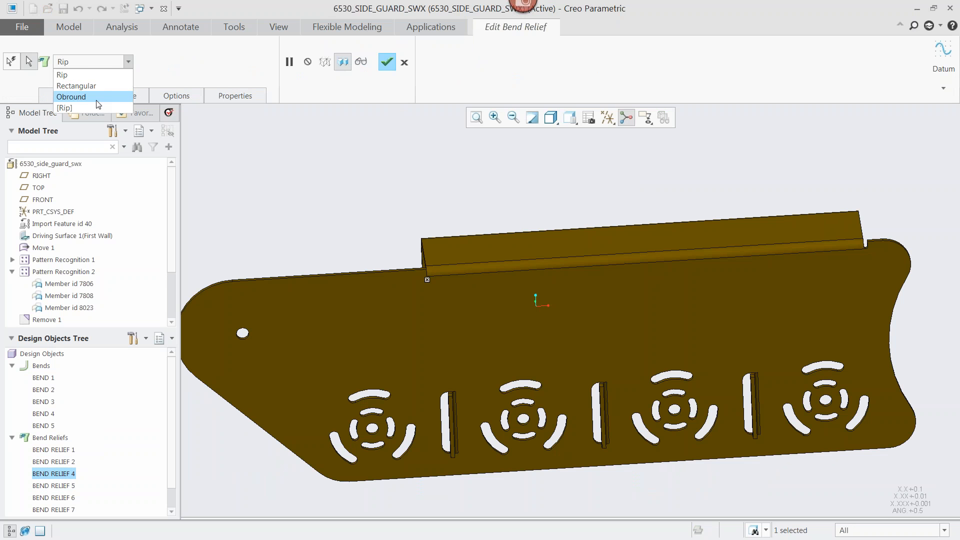
click(98, 100)
click(499, 63)
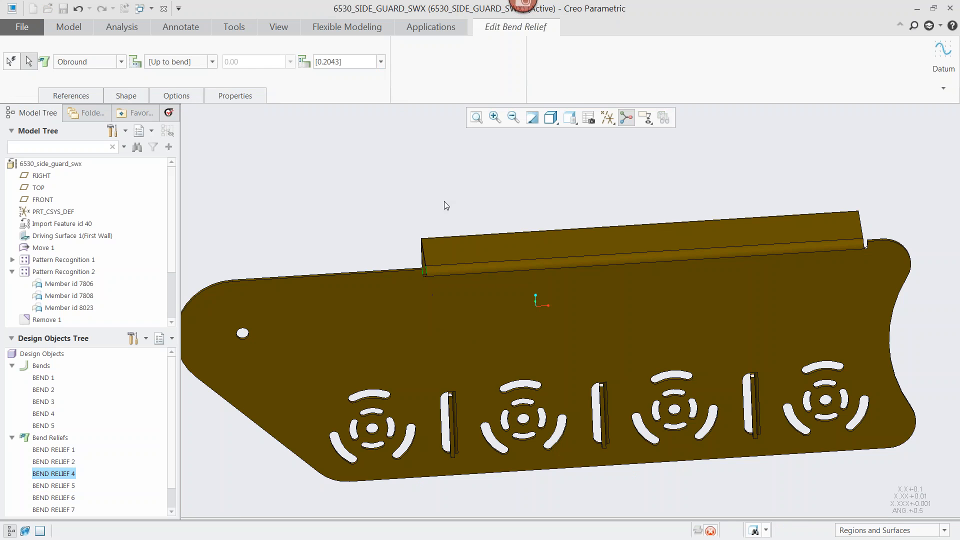
- Edit BEND 3 between the main wall and the upper flange, setting its angle to 120 degrees
click(43, 378)
click(45, 401)
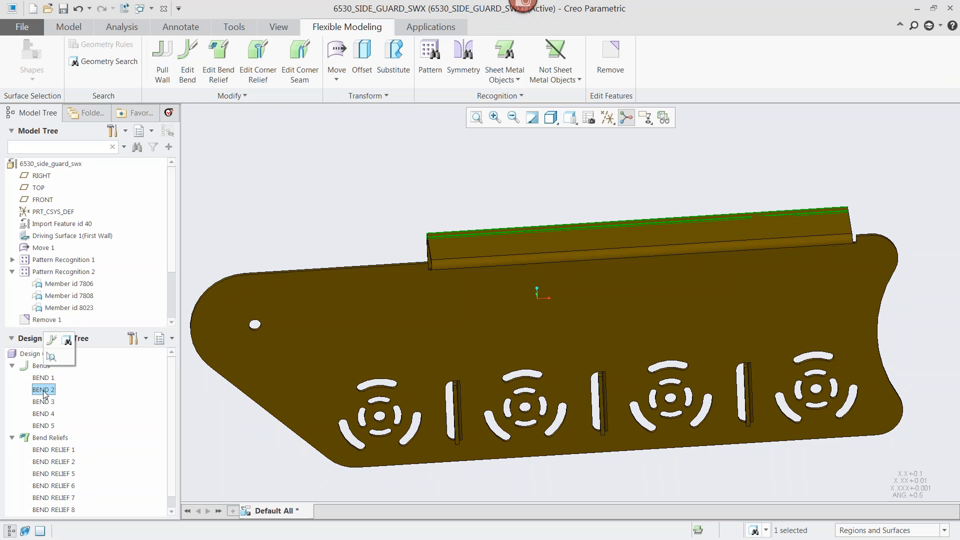
click(53, 361)
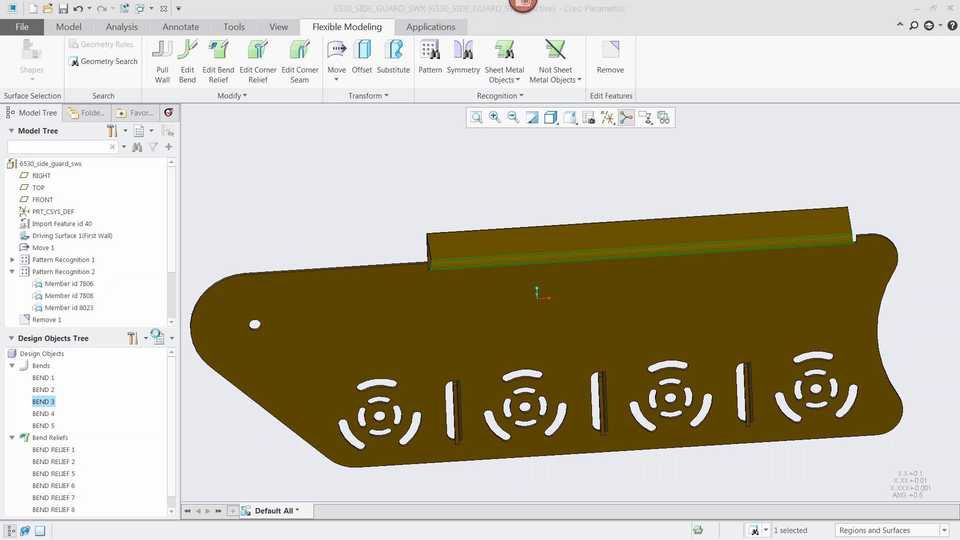
middle_drag(506, 240, 585, 212)
double_click(574, 210)
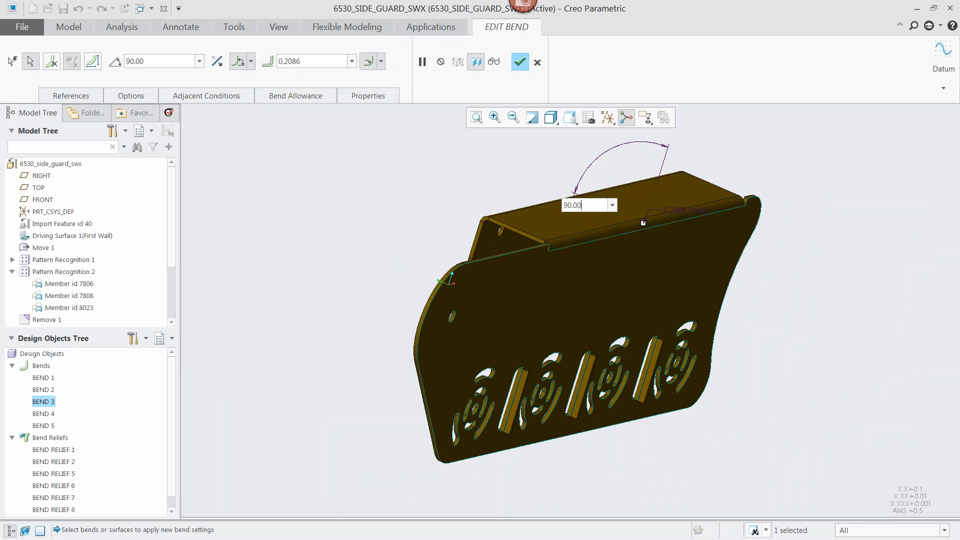
double_click(588, 205)
text(120)
key(Return)
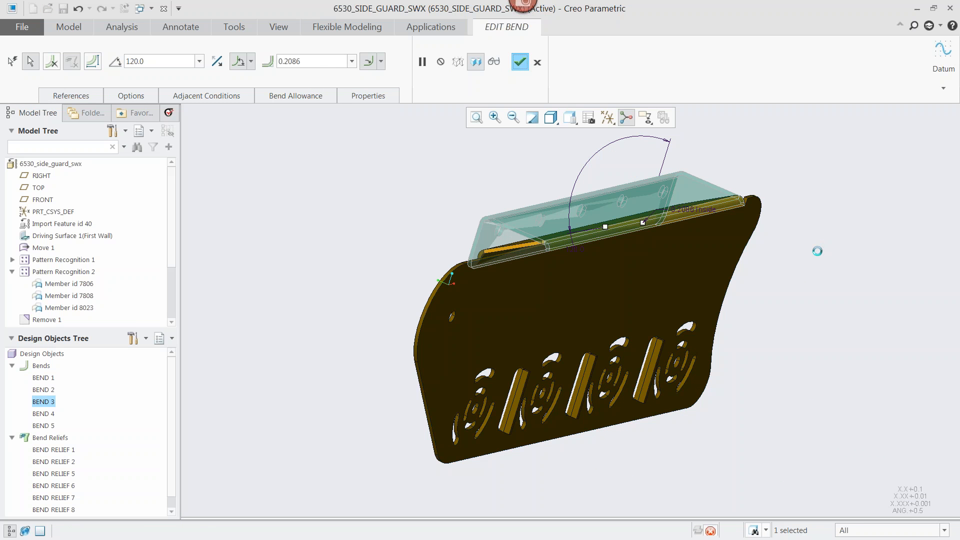
middle_drag(774, 256, 670, 295)
drag(171, 261, 172, 307)
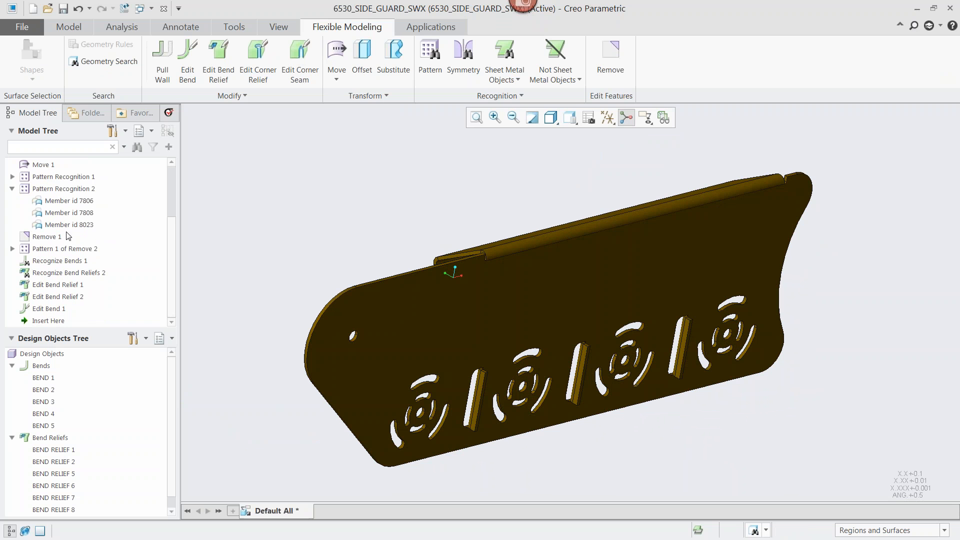
middle_drag(840, 299, 801, 291)
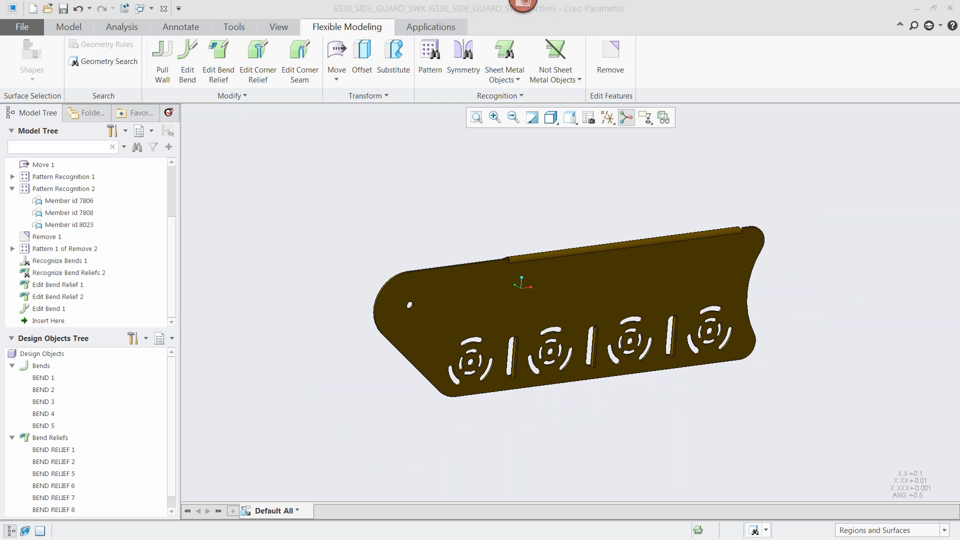
- Filter the files in the 00_Entire_Dataset folder by "mbd" and open gripper_link_mbd.prt
click(453, 202)
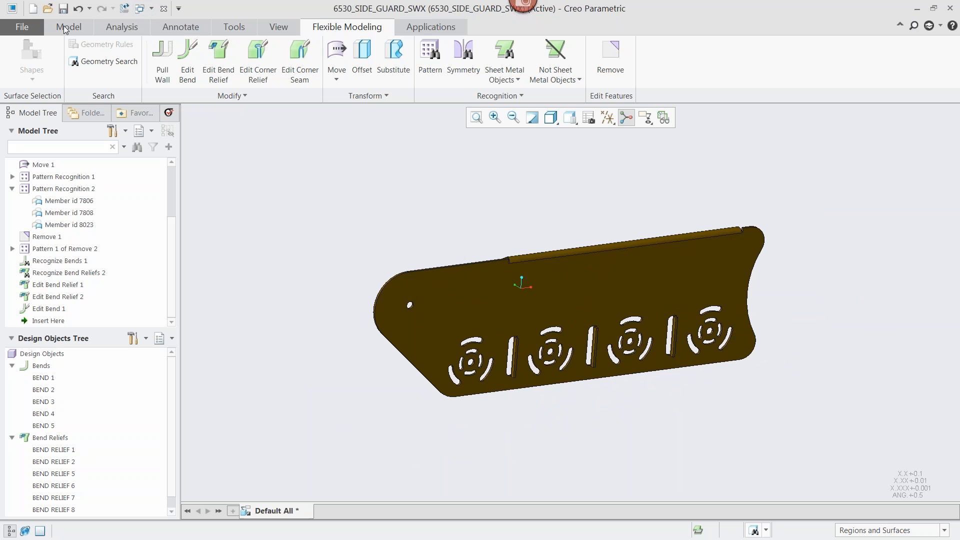
click(48, 9)
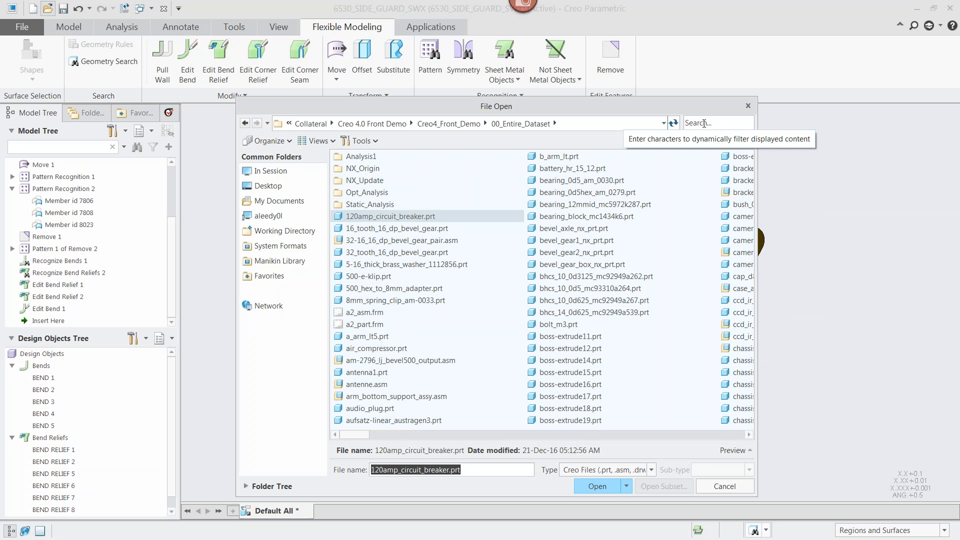
click(704, 124)
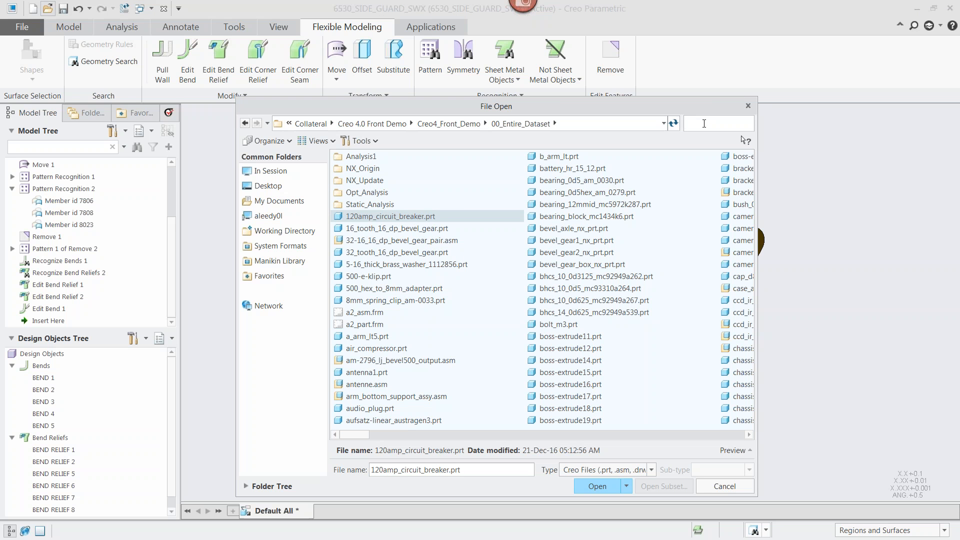
text(mbd)
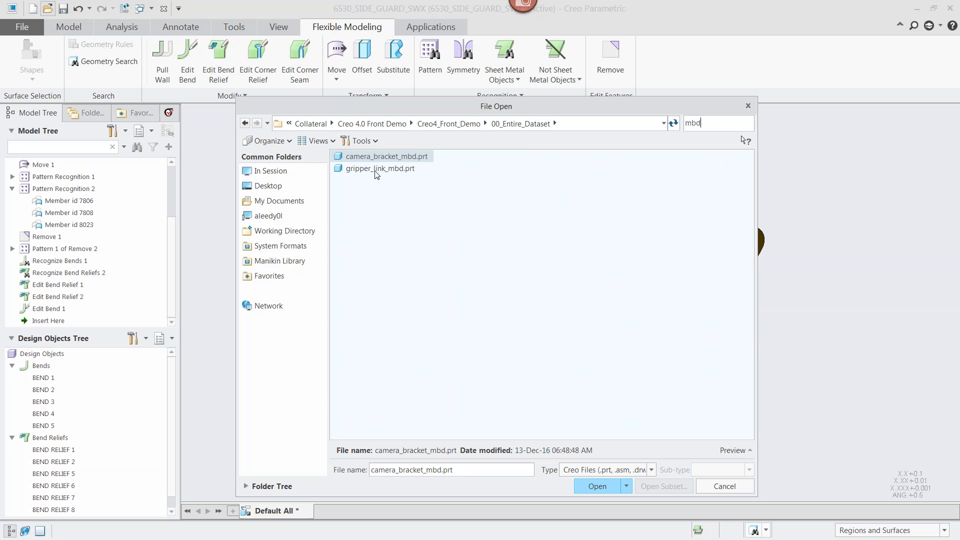
double_click(377, 169)
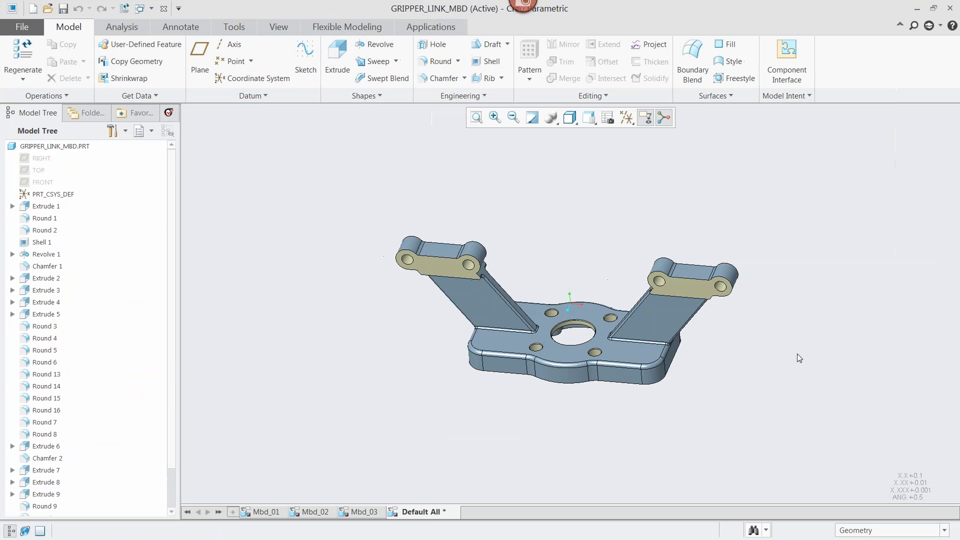
- Switch to the annotation tools and display the Mbd_01 combination state of the gripper link
click(178, 28)
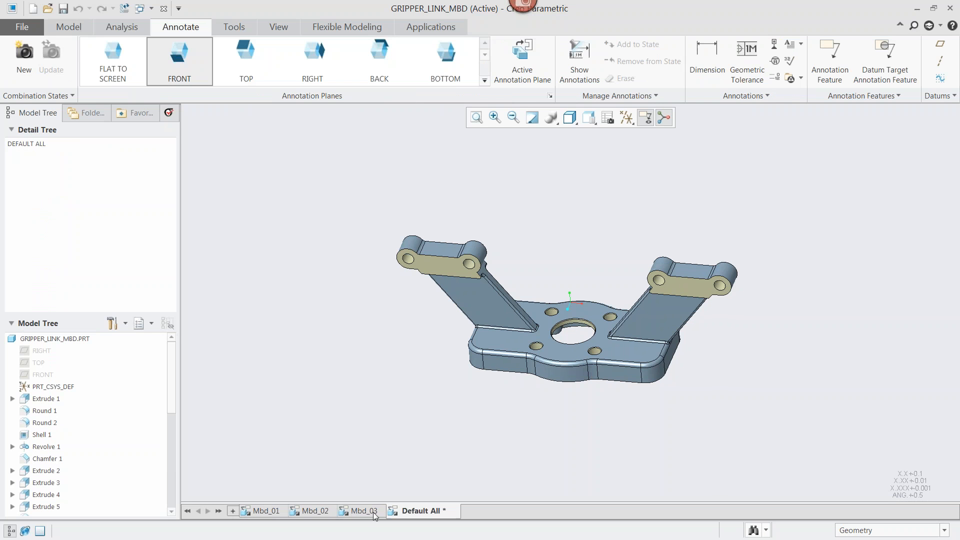
click(350, 510)
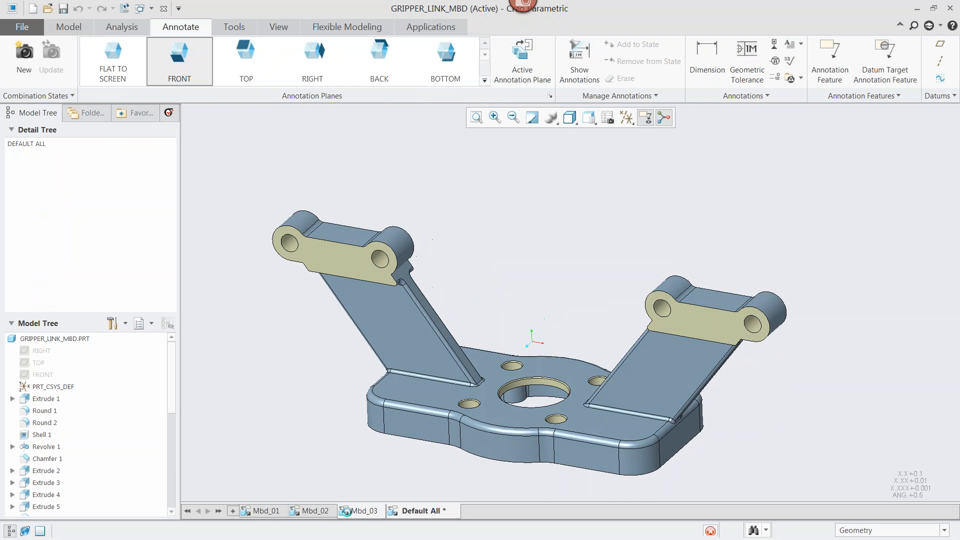
click(315, 511)
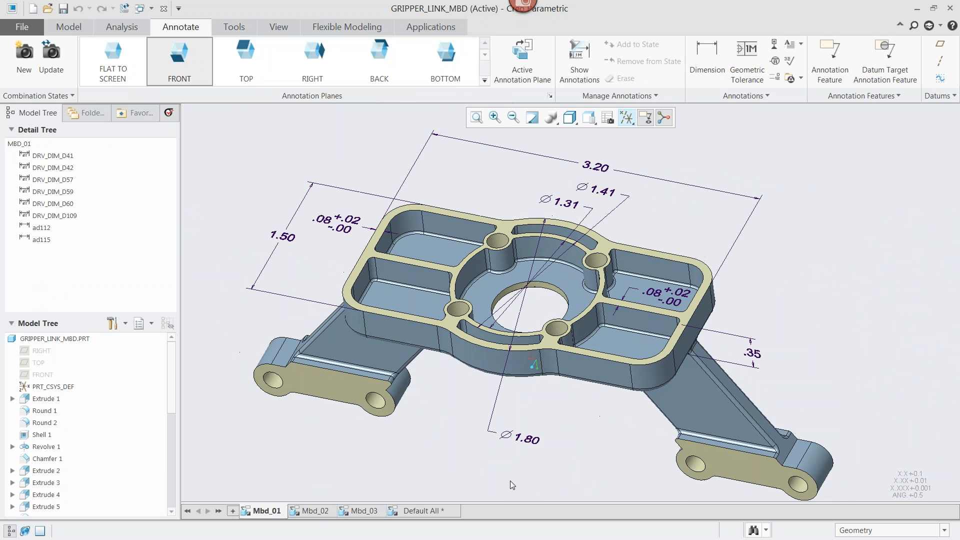
- Examine the 3D dimensions attached to the ribbed underside of the gripper link from several angles
scroll(776, 280, up, 2)
scroll(811, 234, down, 2)
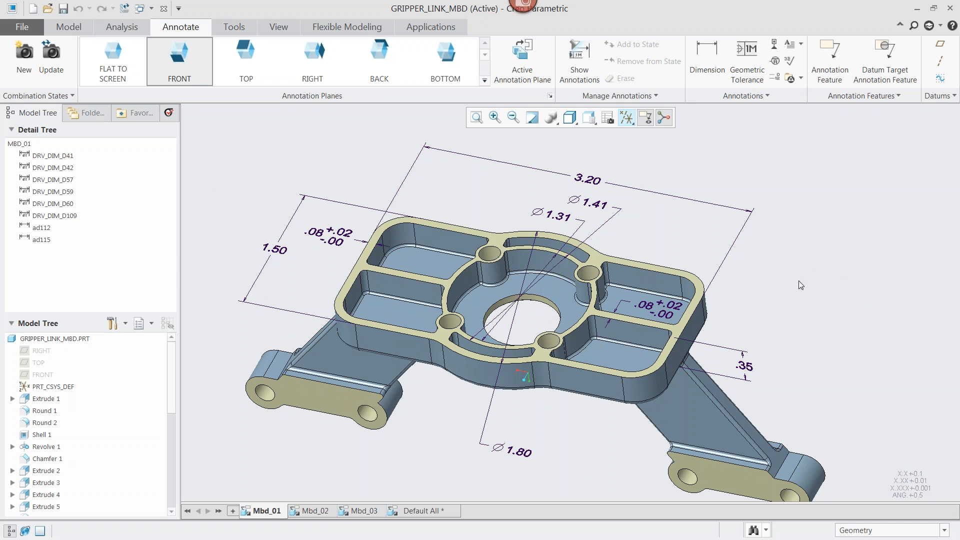
scroll(799, 281, up, 2)
mouse_move(790, 292)
middle_down()
mouse_move(794, 263)
mouse_move(795, 290)
middle_up()
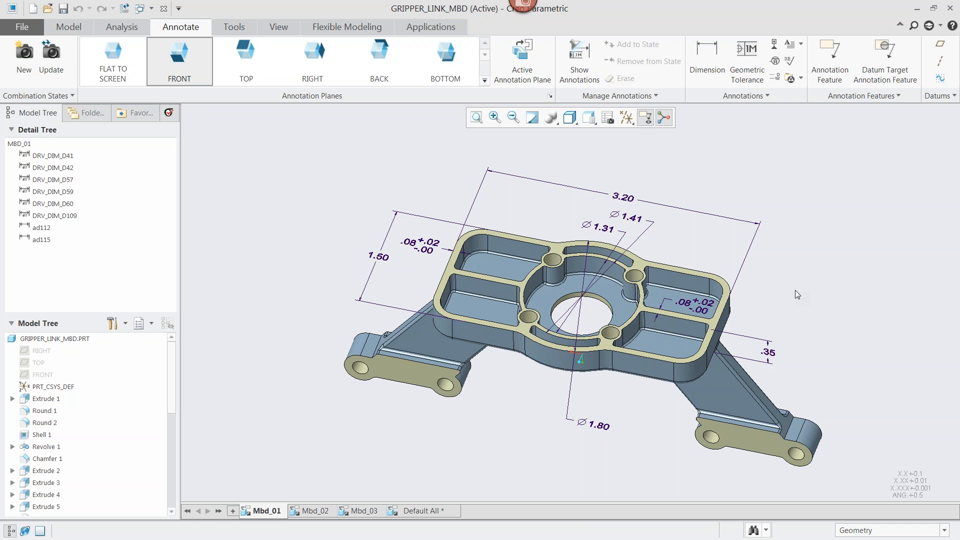
middle_drag(809, 286, 593, 300)
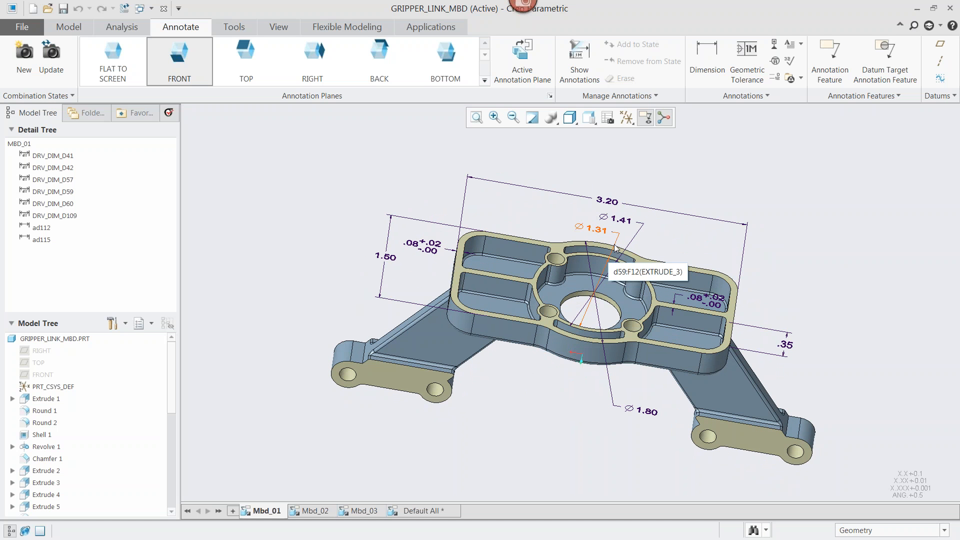
middle_drag(827, 276, 801, 283)
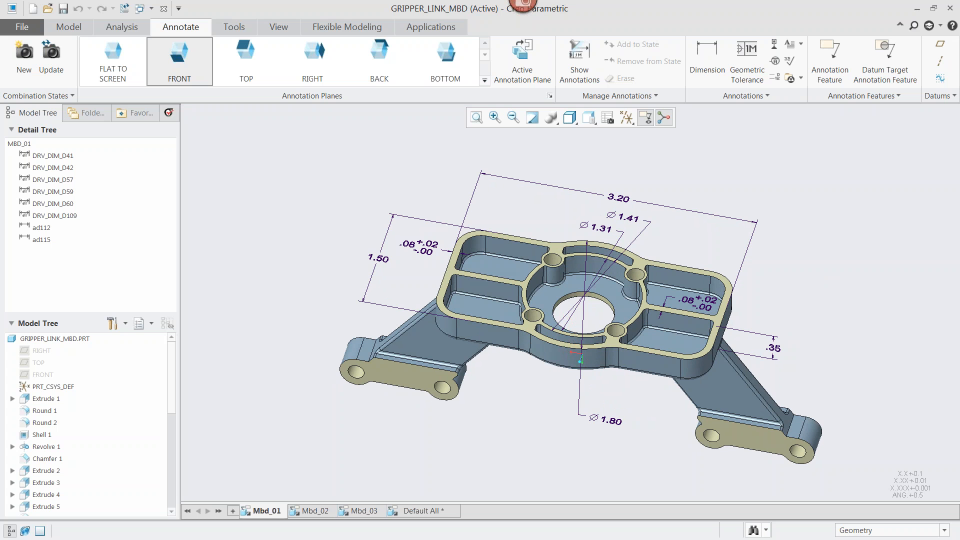
middle_drag(824, 288, 823, 302)
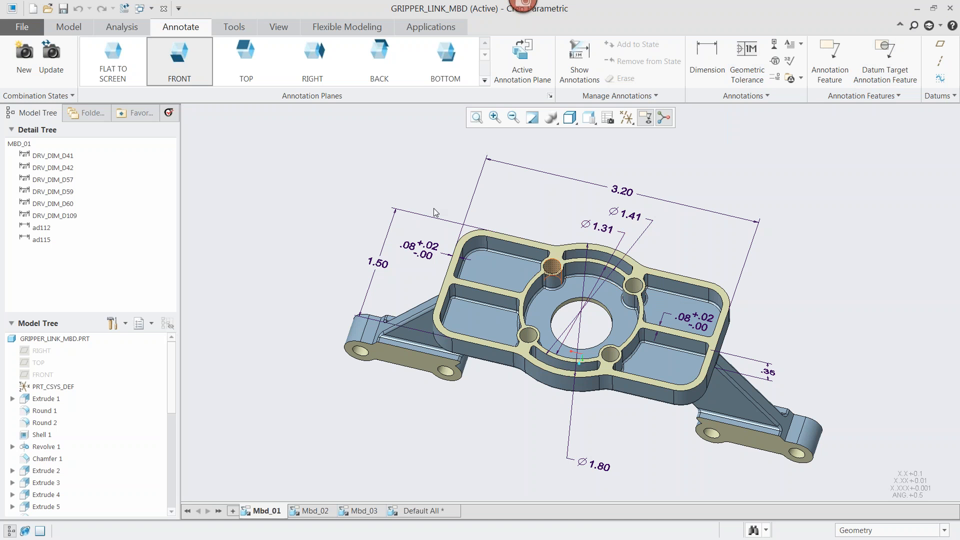
- Make BOTTOM the annotation plane and place a geometric tolerance with a leader on the ribbed rim face
click(444, 56)
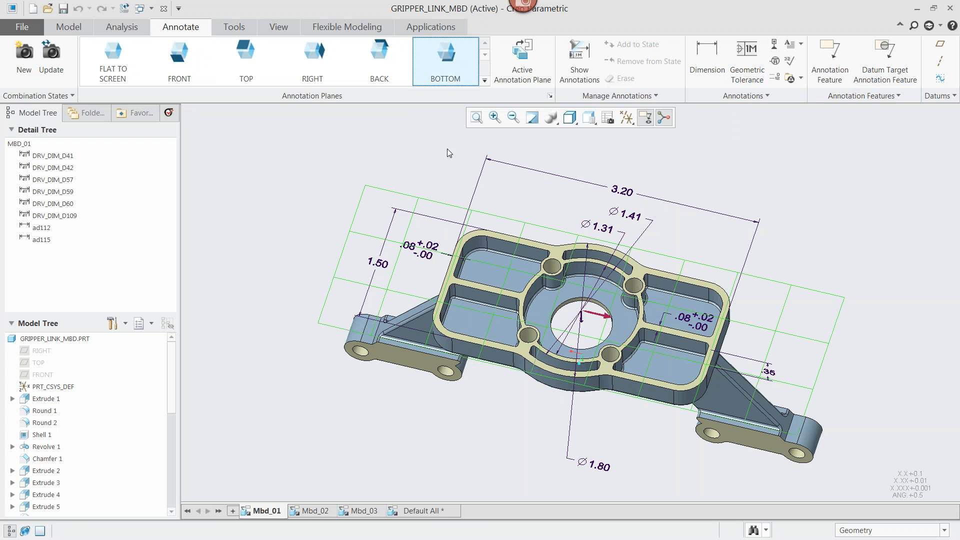
click(747, 56)
click(641, 269)
scroll(868, 239, down, 3)
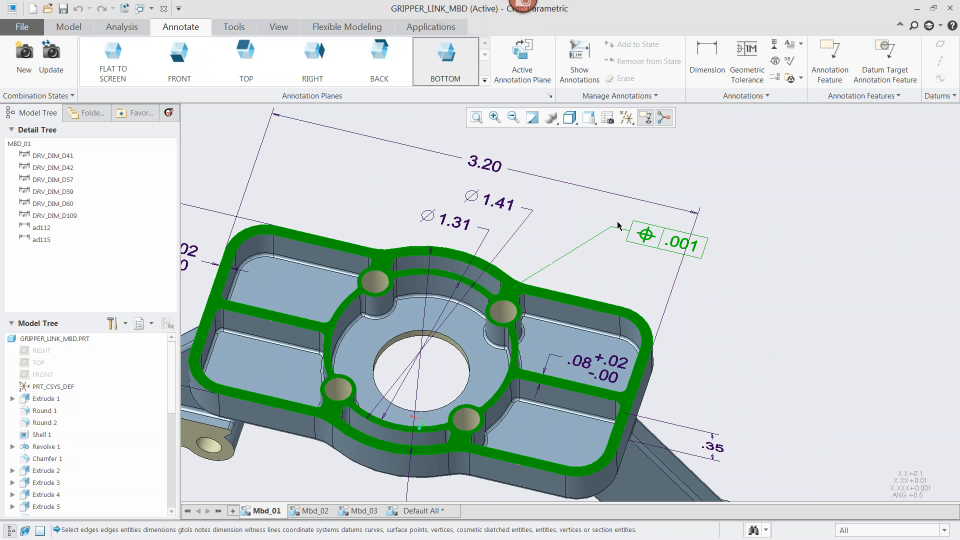
middle_click(598, 217)
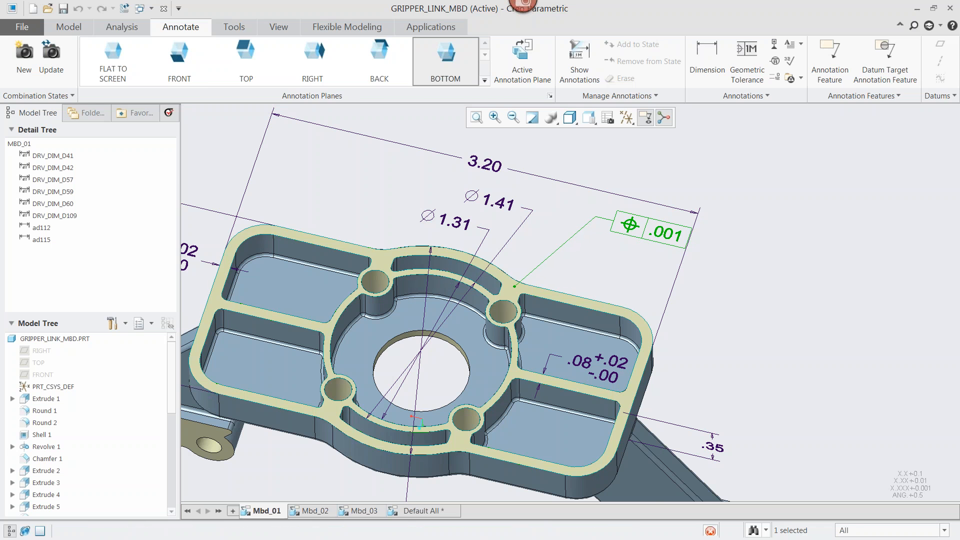
scroll(683, 277, up, 2)
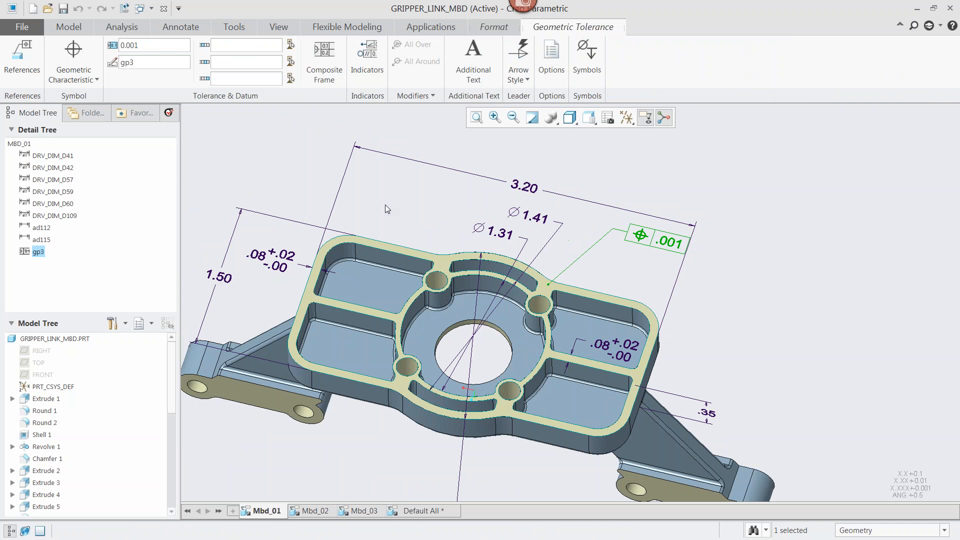
- Set the tolerance value of the new geometric tolerance to 0.2
click(157, 45)
key(BackSpace)
key(BackSpace)
key(BackSpace)
text(2)
- Change the geometric characteristic of the rim face tolerance to Flatness and finish editing it
click(95, 80)
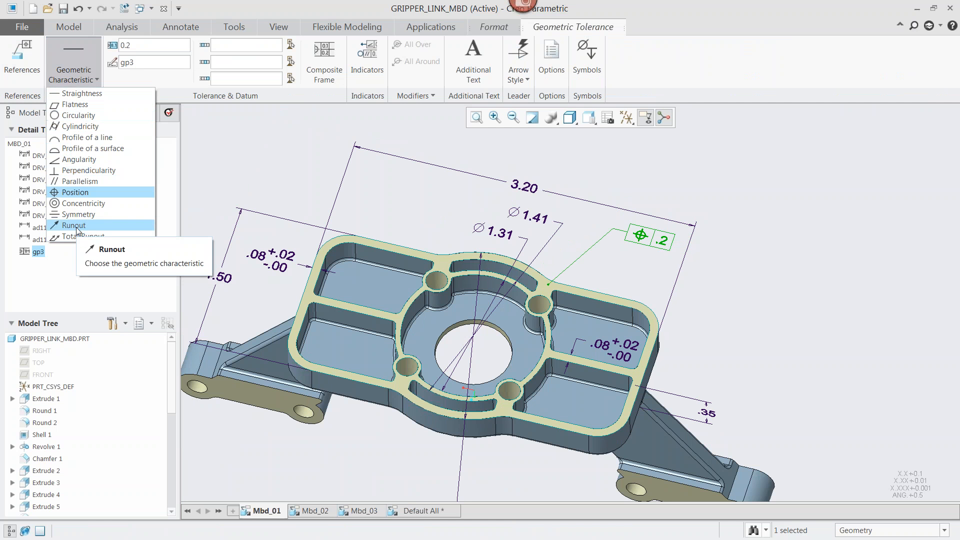
click(75, 105)
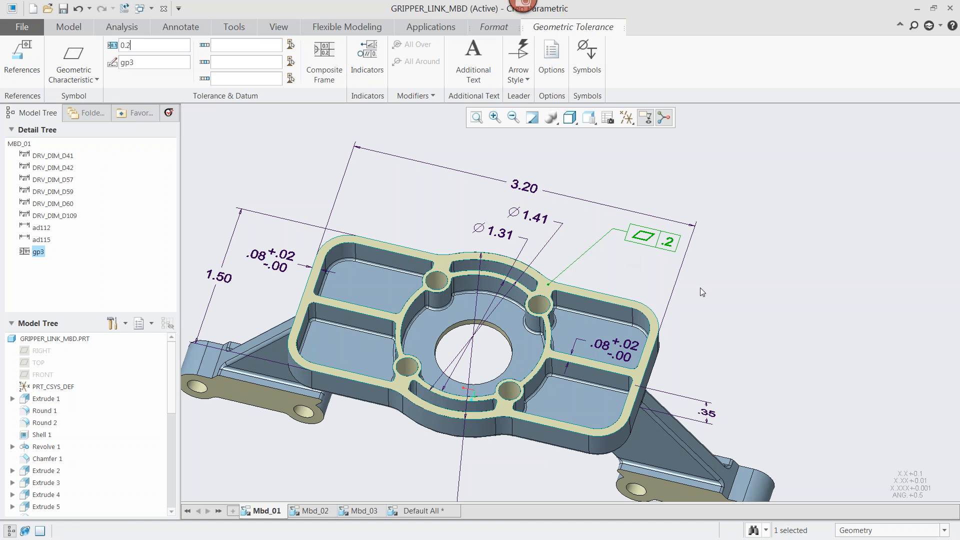
click(758, 212)
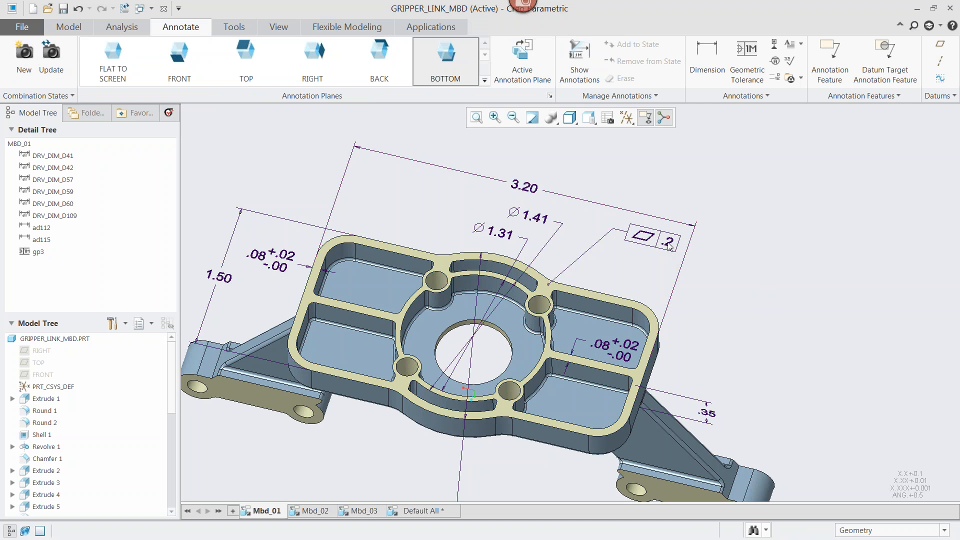
- Attach datum feature symbol A below the flatness tolerance frame and add the ribbed rim face as its reference
click(778, 47)
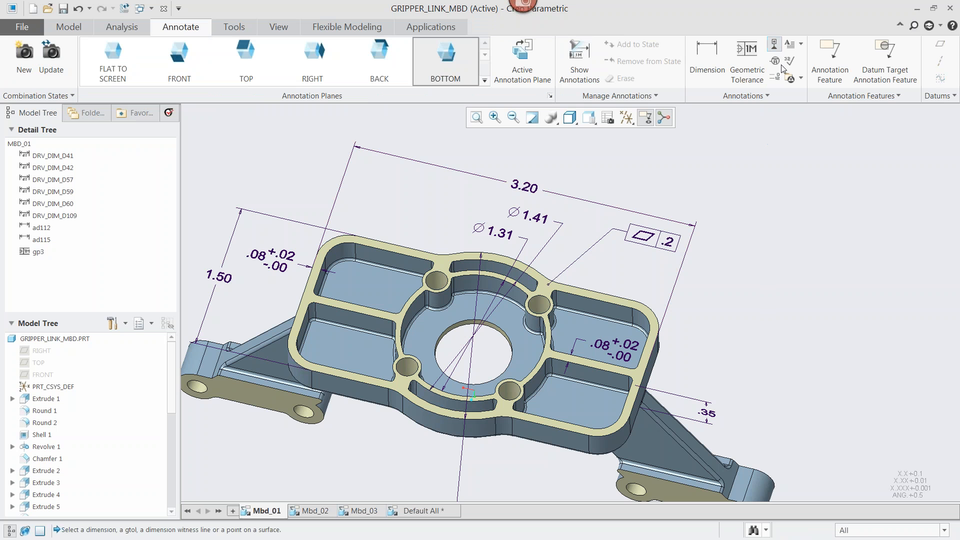
click(656, 242)
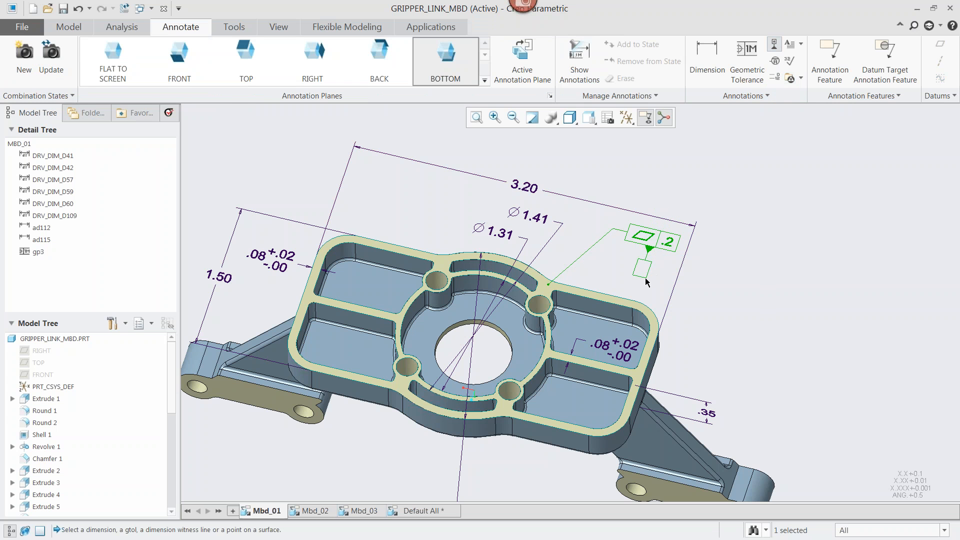
click(645, 281)
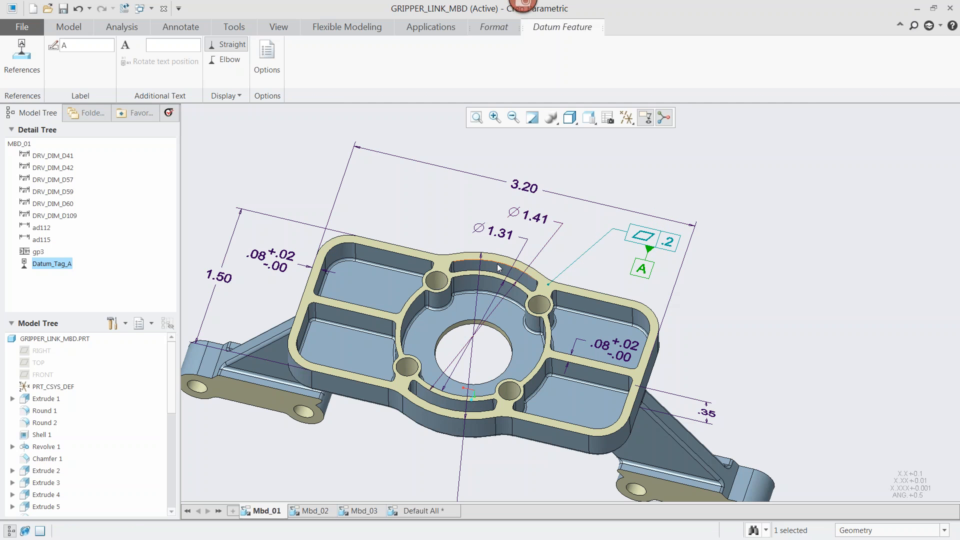
click(22, 55)
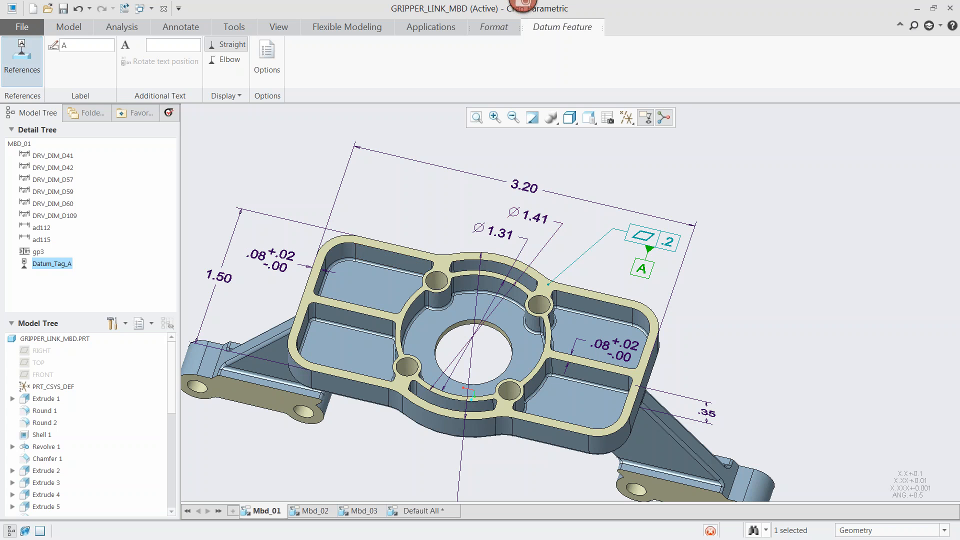
click(653, 320)
click(895, 268)
click(864, 296)
- Switch the gripper link to the Mbd_02 combination state
scroll(802, 324, up, 2)
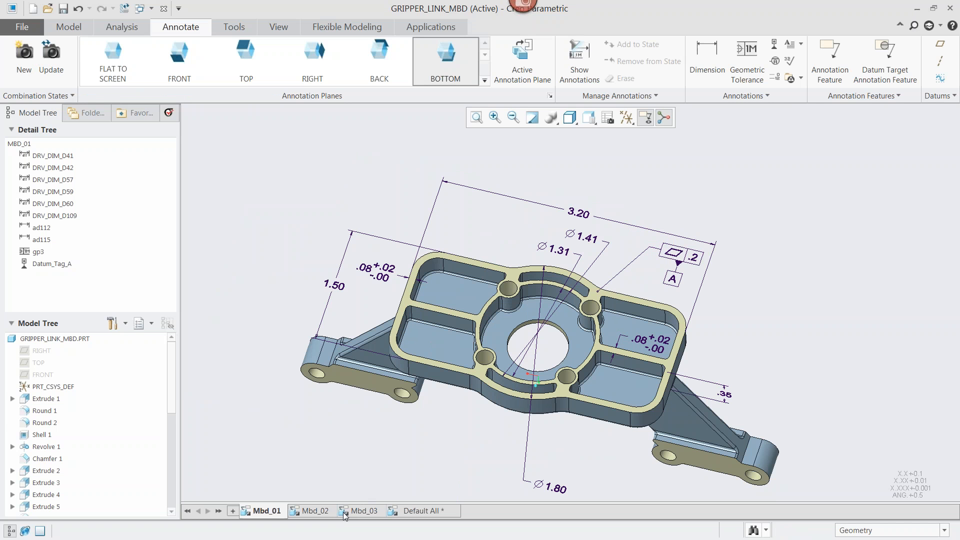
mouse_move(344, 515)
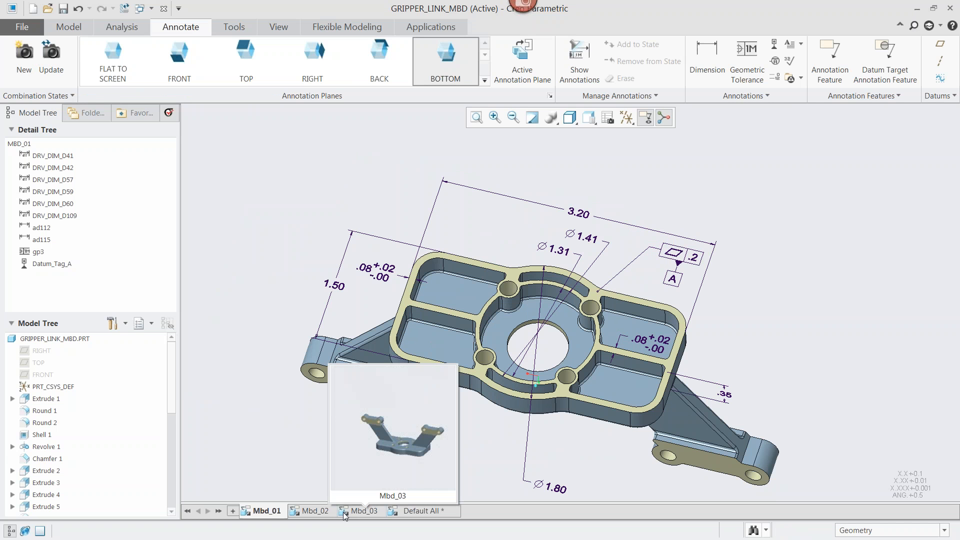
click(343, 512)
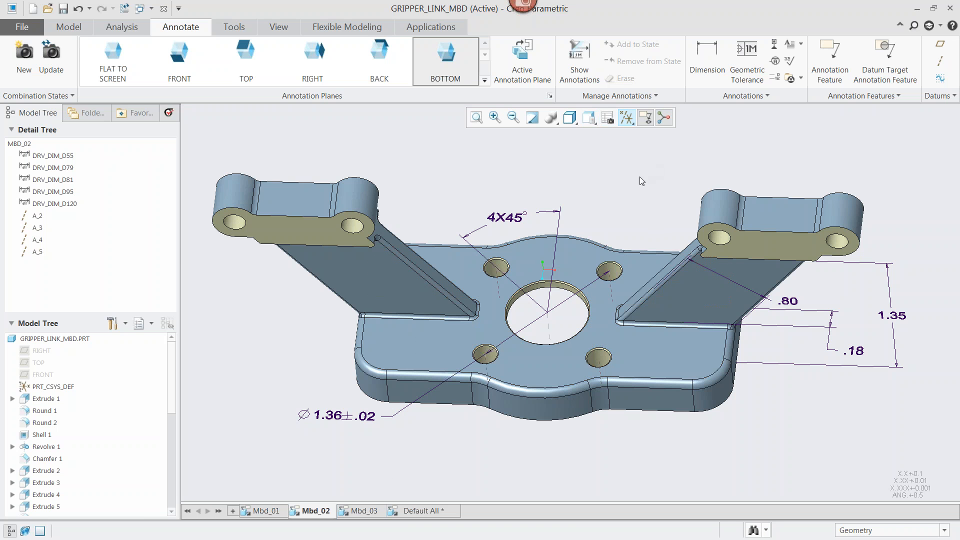
scroll(622, 216, down, 2)
click(626, 117)
- Show the diameter dimension of the large central hole and place it above the part
click(580, 62)
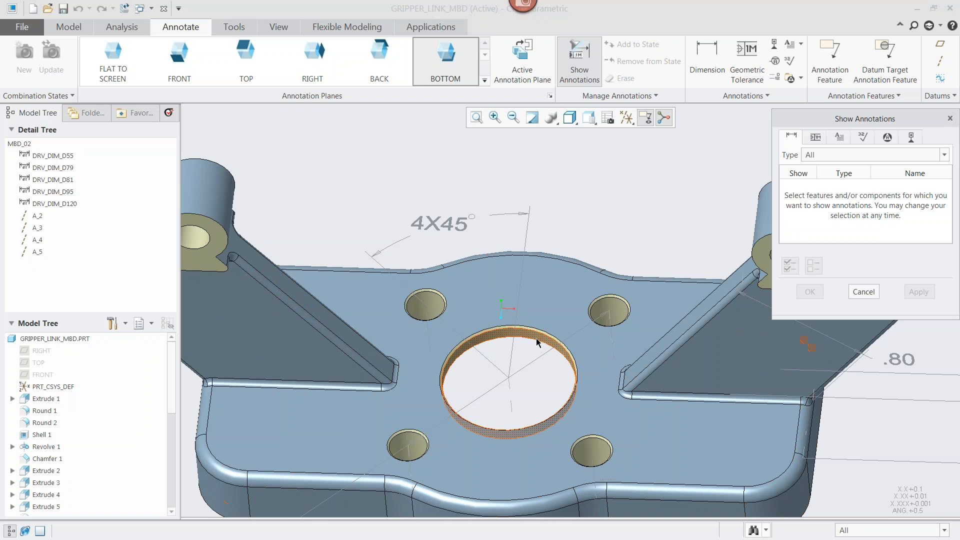
click(536, 343)
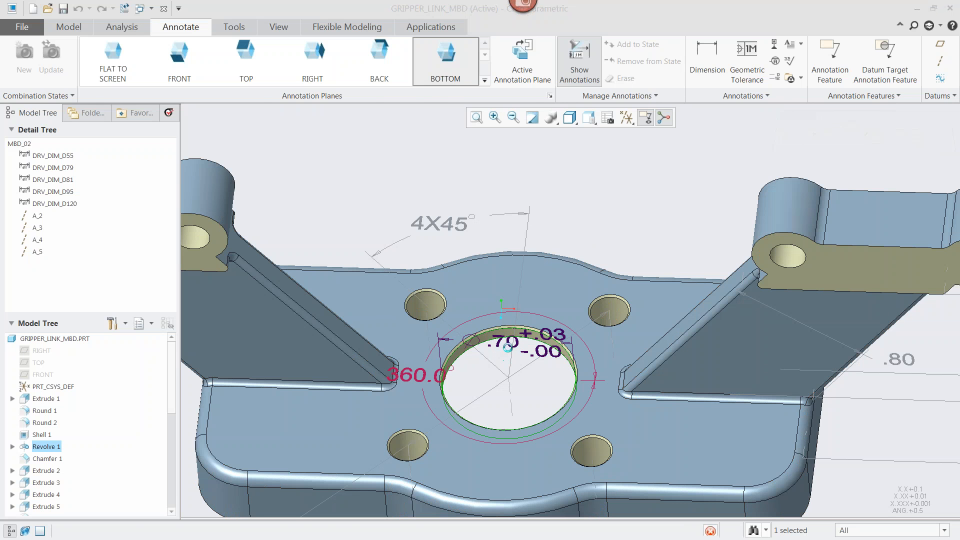
scroll(620, 196, down, 5)
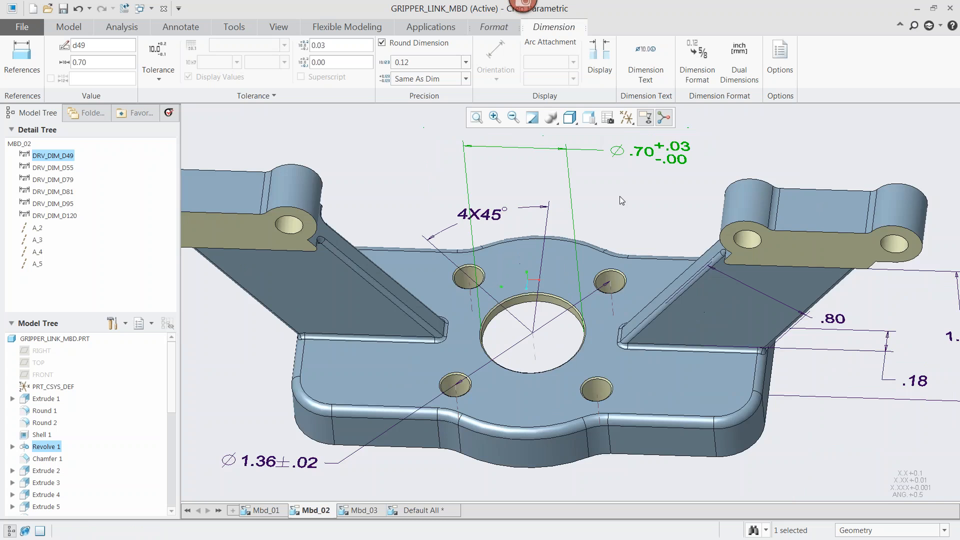
scroll(642, 228, down, 3)
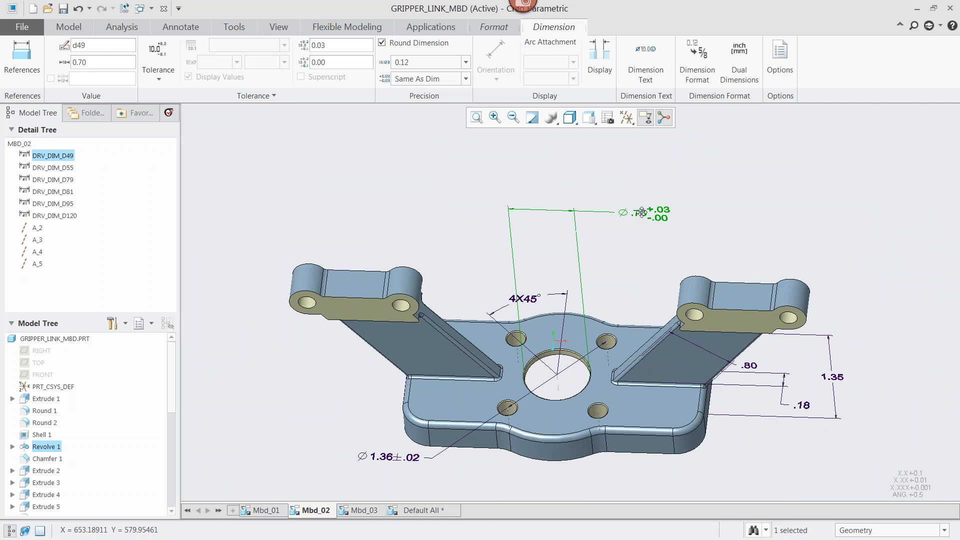
click(778, 209)
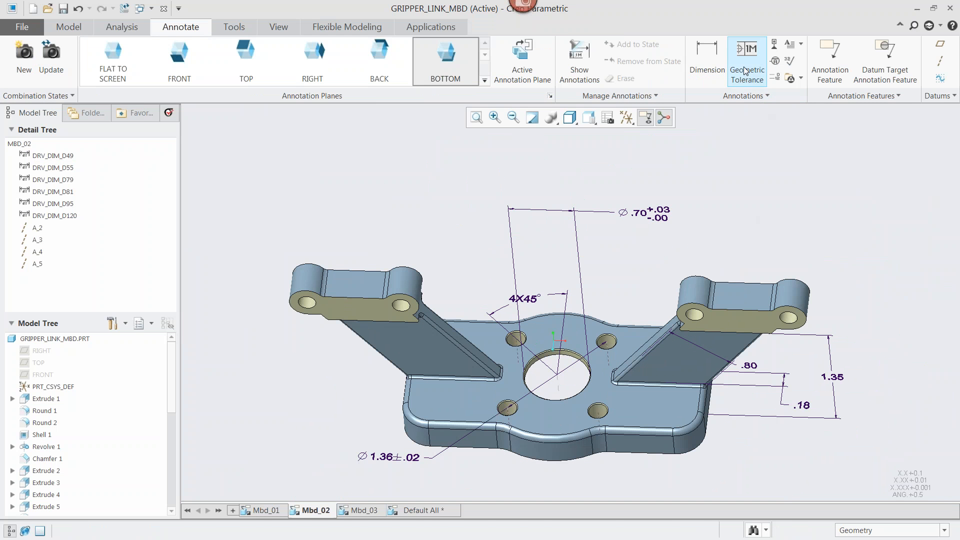
- Attach a geometric tolerance to the central hole's diameter dimension and set its value to 0.02
click(744, 68)
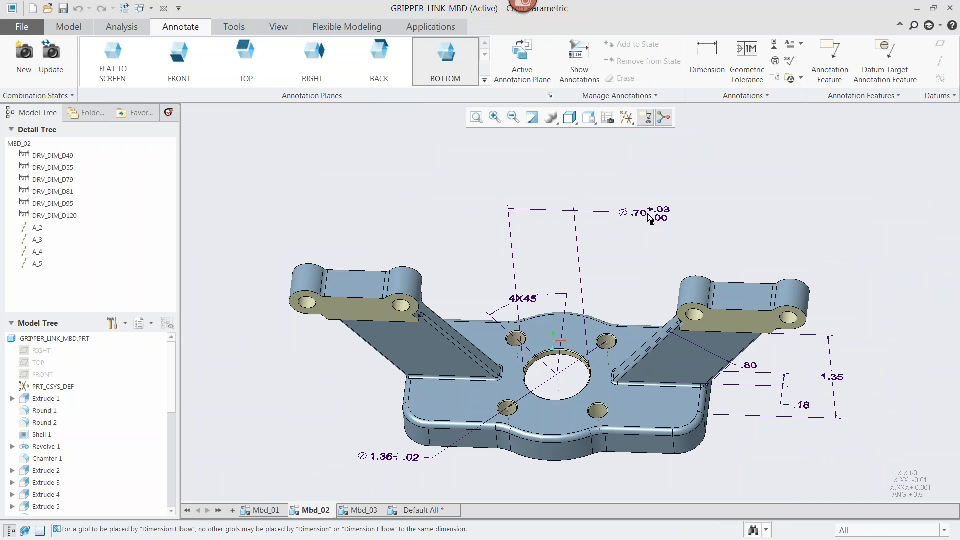
click(650, 218)
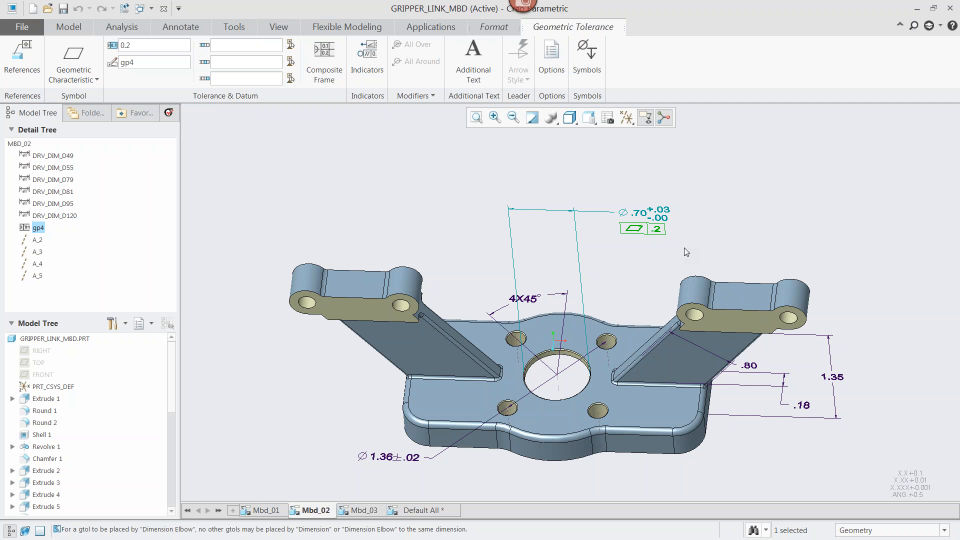
double_click(145, 45)
text(02)
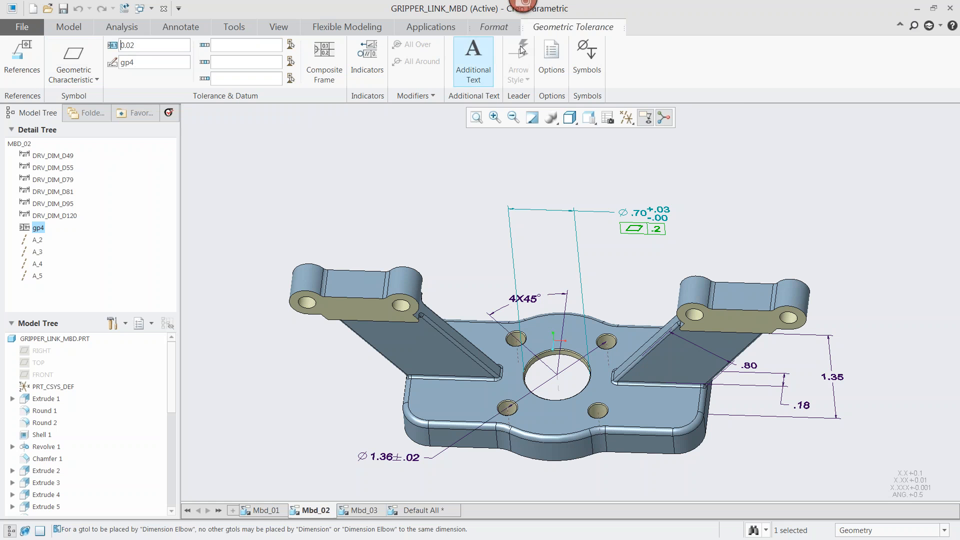
- Add a diameter symbol before the 0.02 tolerance value and the circled M modifier after it
click(573, 71)
scroll(725, 146, down, 3)
click(711, 129)
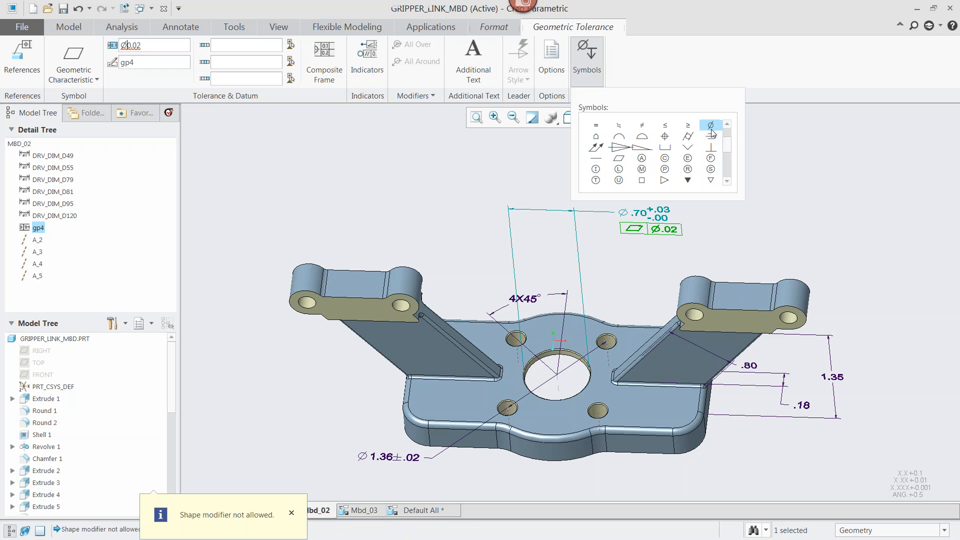
scroll(728, 147, up, 2)
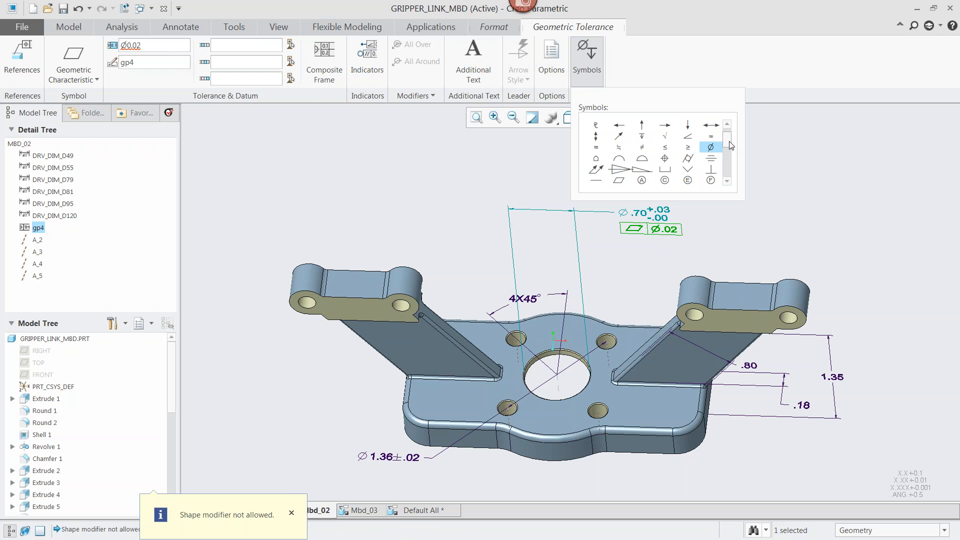
scroll(731, 145, down, 1)
click(641, 158)
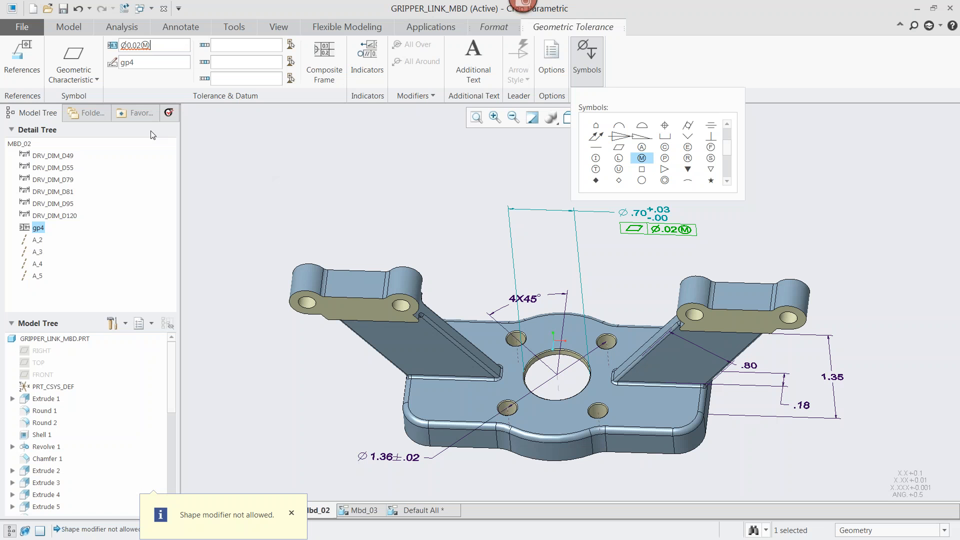
- Change the central hole tolerance's geometric characteristic to Perpendicularity and finish editing it
click(74, 70)
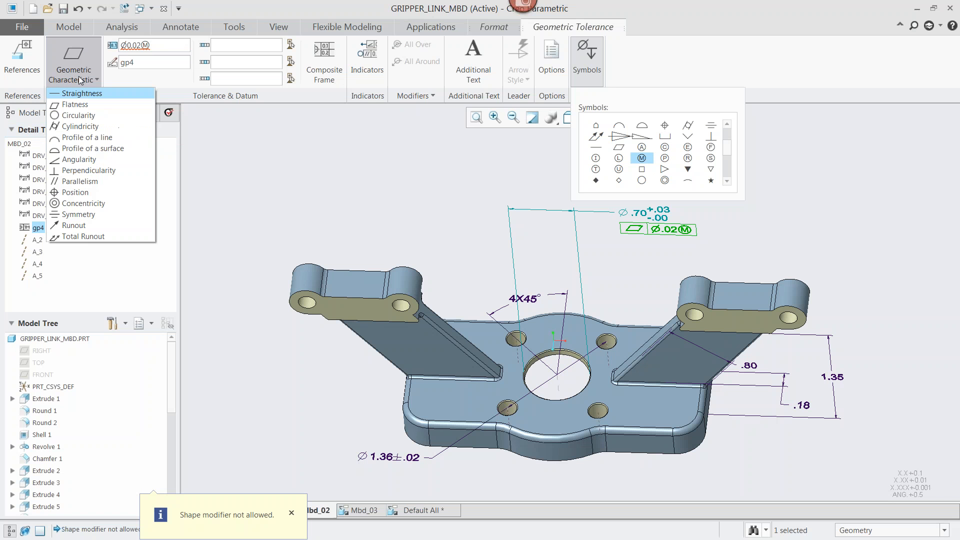
click(82, 170)
click(589, 59)
click(845, 220)
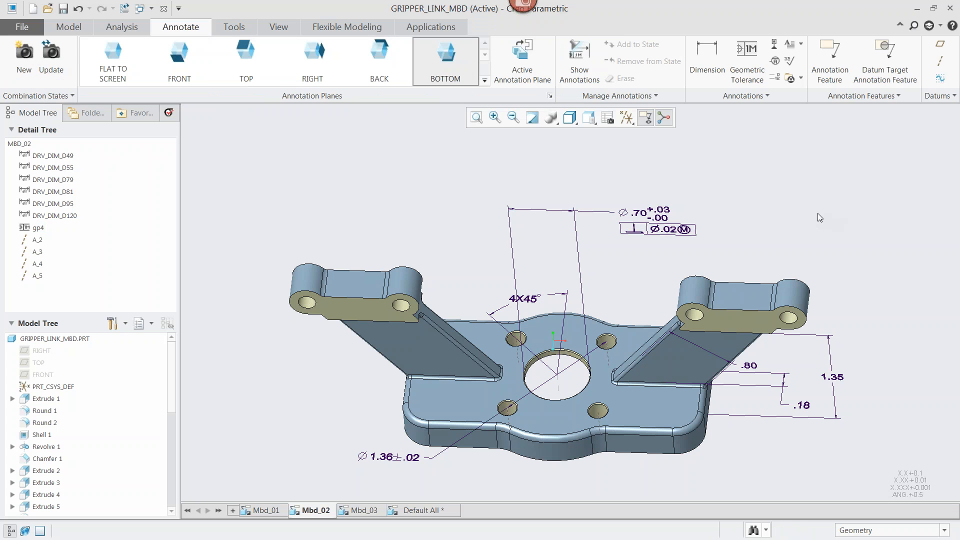
- Add A as the primary datum reference of the perpendicularity tolerance
click(671, 230)
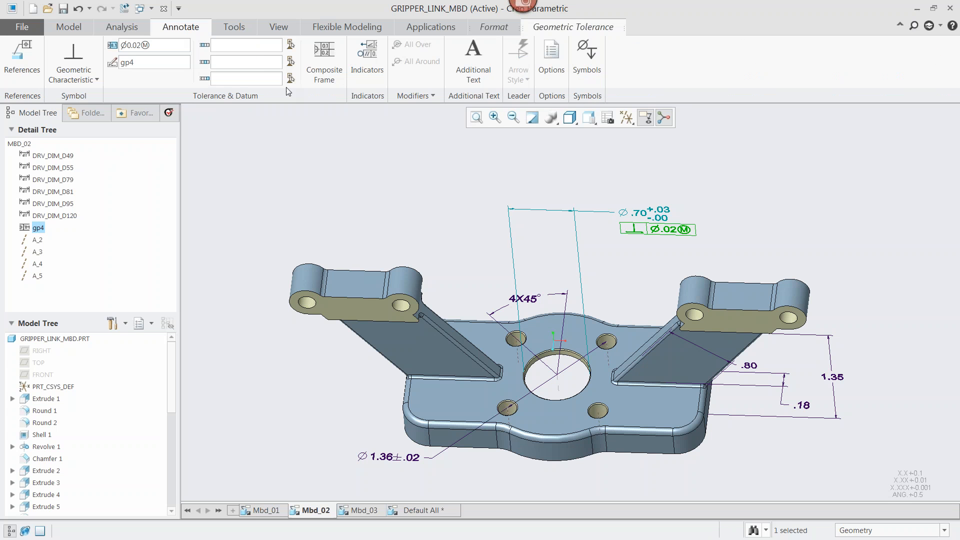
click(247, 46)
text(A)
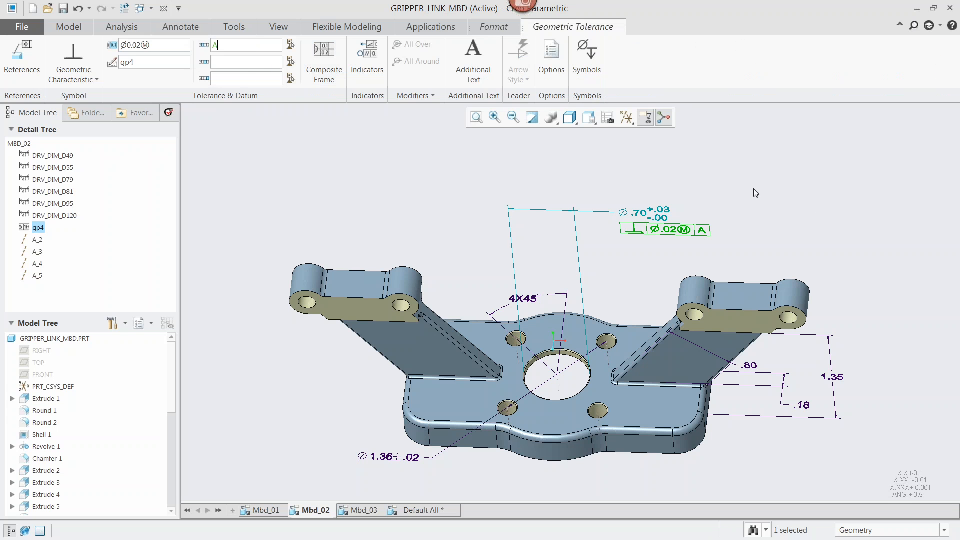
click(698, 189)
- Attach datum feature symbol B to the central hole's diameter dimension and add the hole's inner surface as its reference
click(774, 47)
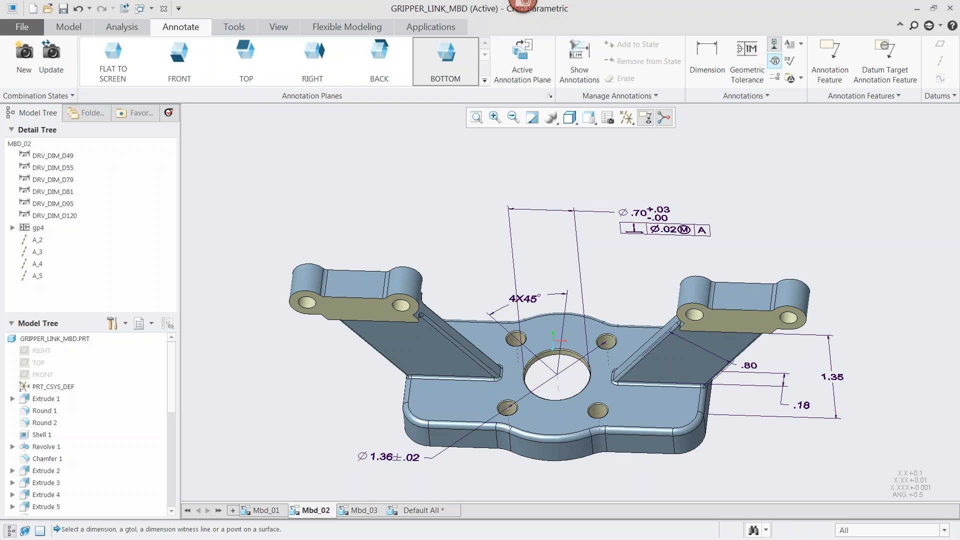
click(508, 213)
middle_click(467, 222)
click(22, 56)
scroll(568, 385, up, 3)
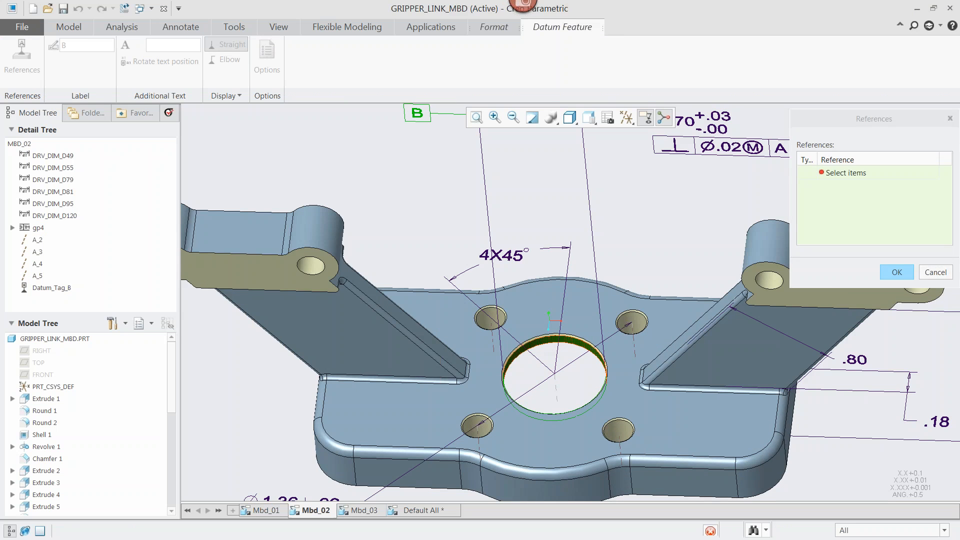
click(555, 345)
scroll(678, 276, down, 3)
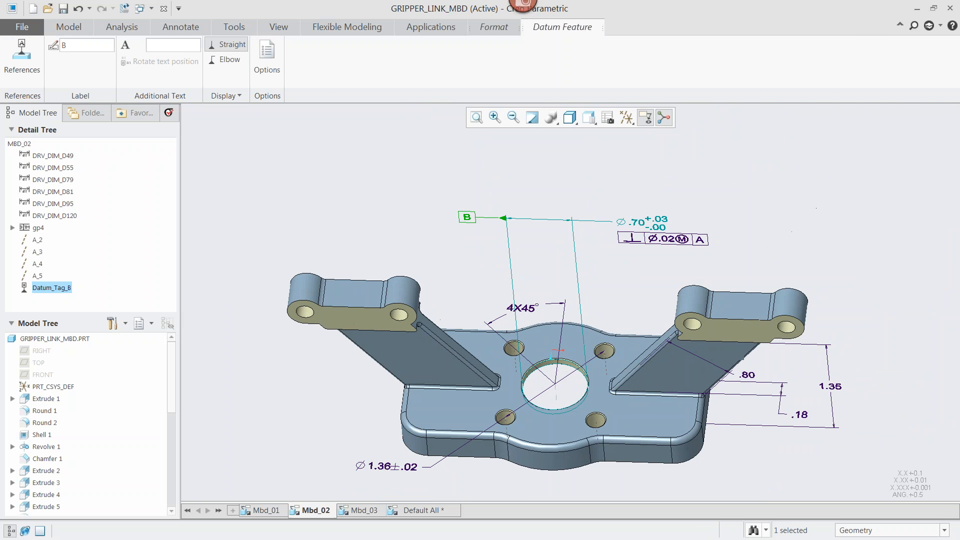
middle_click(747, 240)
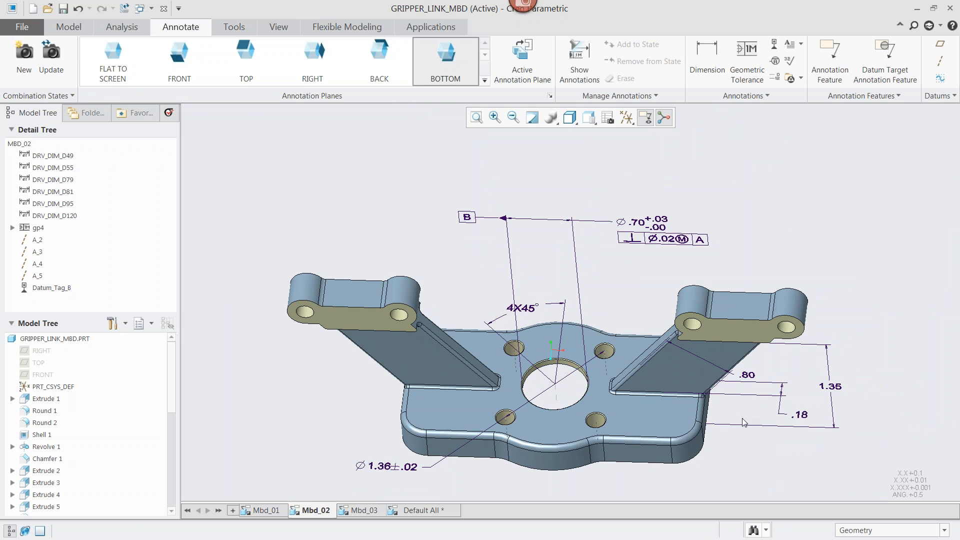
- Show the diameter dimension of the four small holes around the central hole
scroll(685, 467, up, 2)
scroll(674, 461, up, 3)
click(580, 62)
click(511, 345)
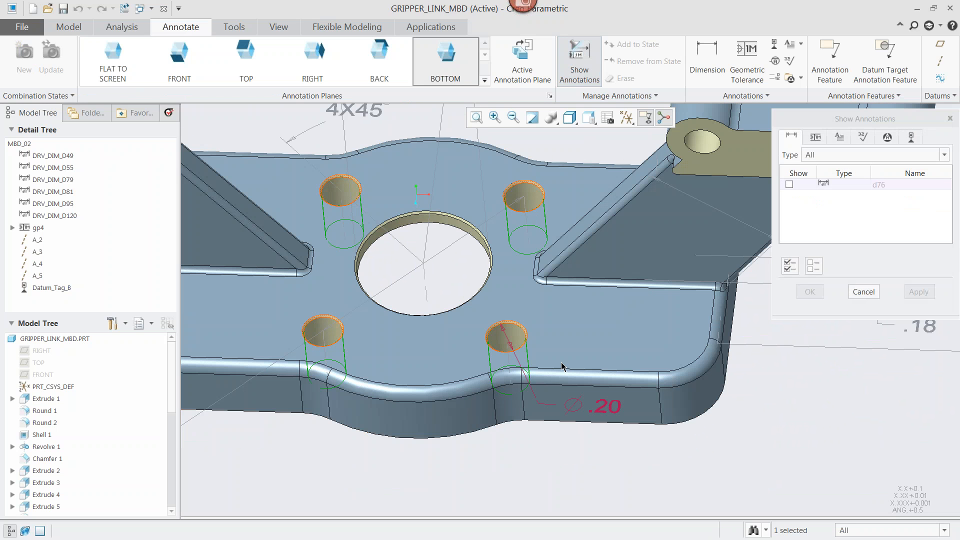
click(789, 184)
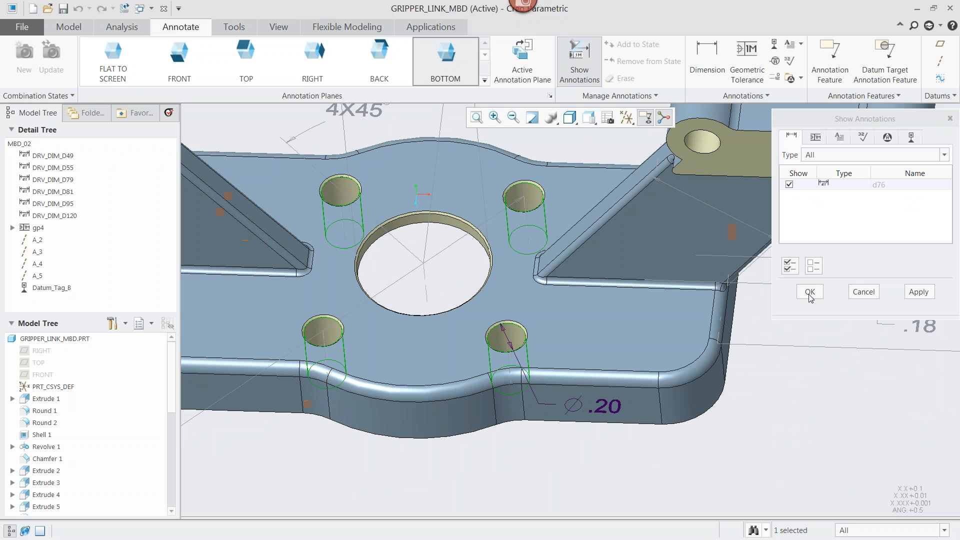
click(810, 292)
- Move the small hole's diameter dimension text clear of the model, below the front edge of the plate
drag(575, 404, 581, 472)
shift+middle_drag(705, 358, 675, 251)
scroll(675, 251, up, 2)
drag(603, 326, 612, 344)
shift+middle_drag(739, 290, 700, 341)
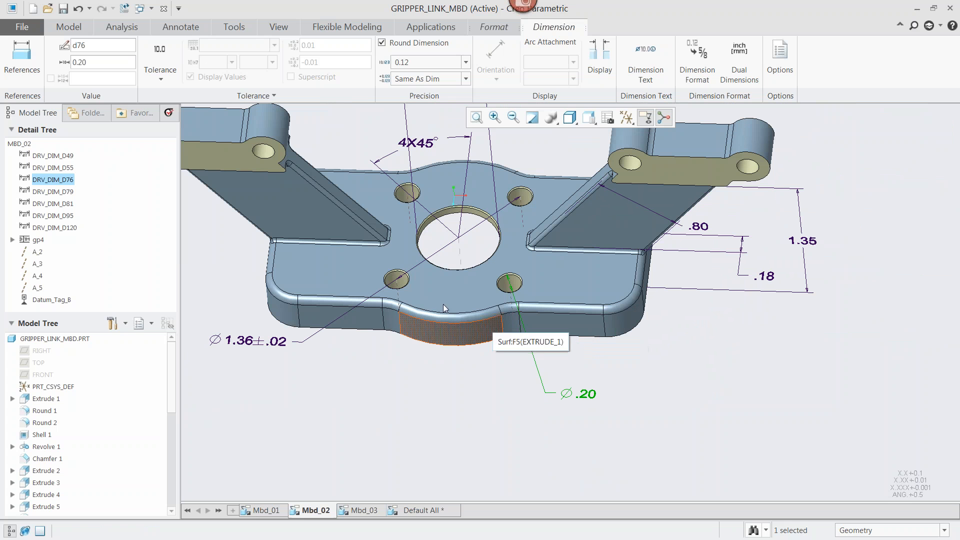
- Give the small hole's diameter dimension a plus-minus tolerance shown to three decimal places, keeping the nominal at two decimals
click(168, 80)
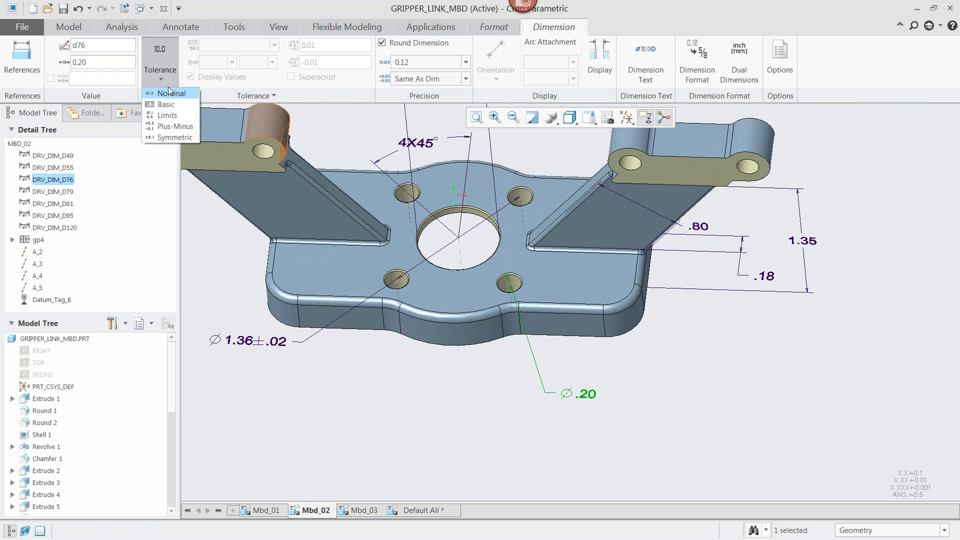
click(170, 125)
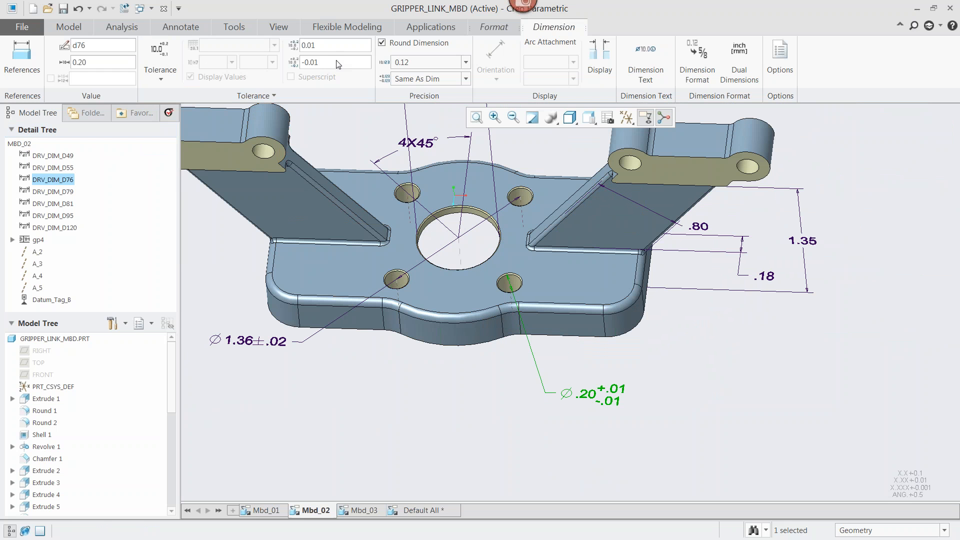
click(465, 80)
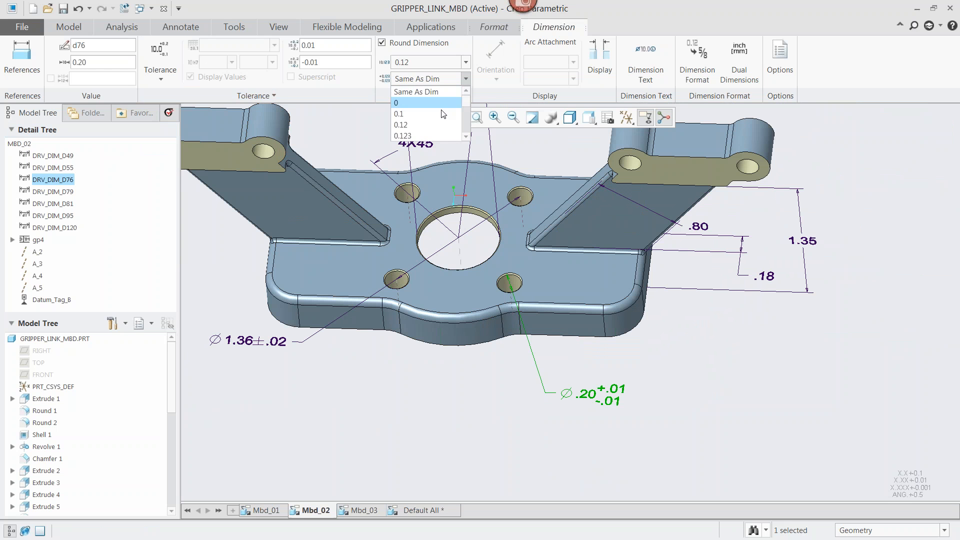
click(425, 136)
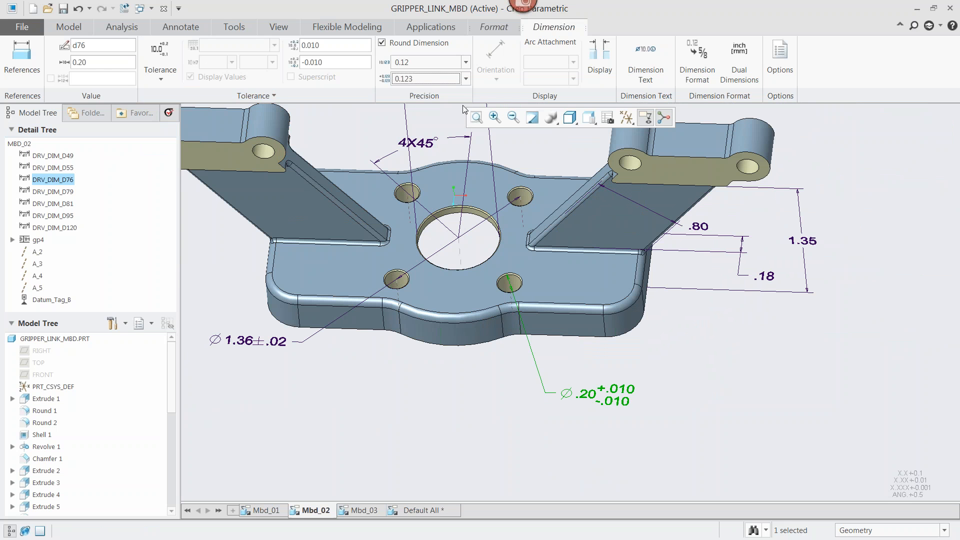
click(466, 62)
click(466, 62)
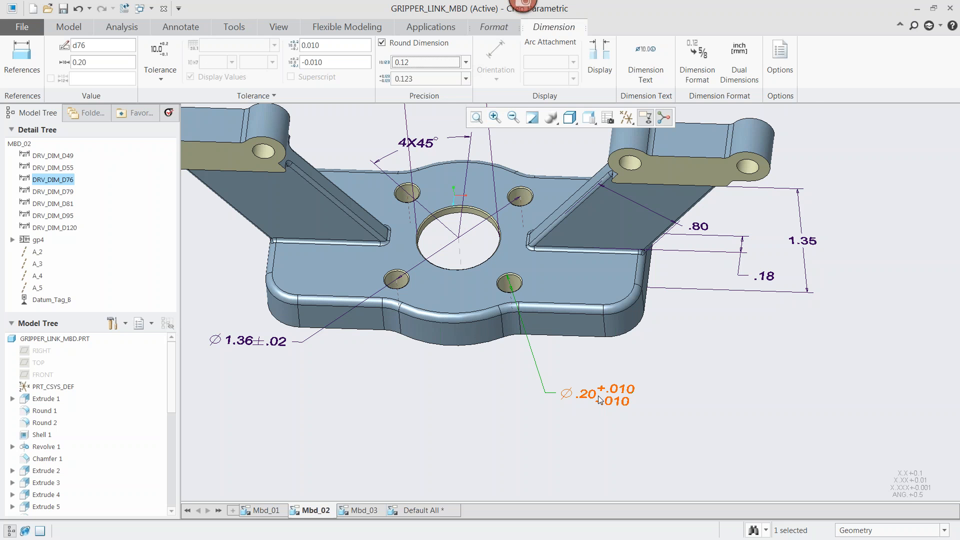
- Prefix the small hole's diameter dimension with 4x and finish its perpendicularity tolerance with the note 4 HOLES below the frame
click(646, 59)
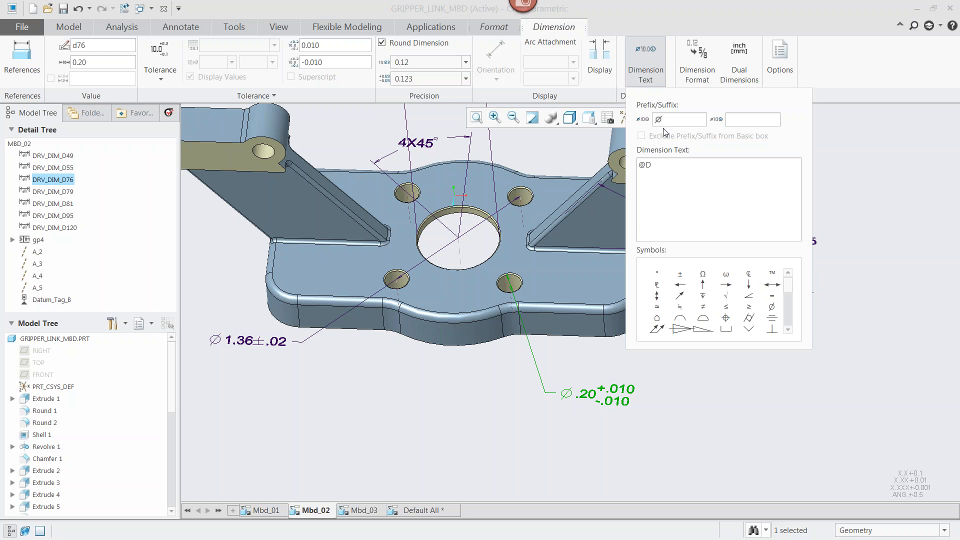
text(4x)
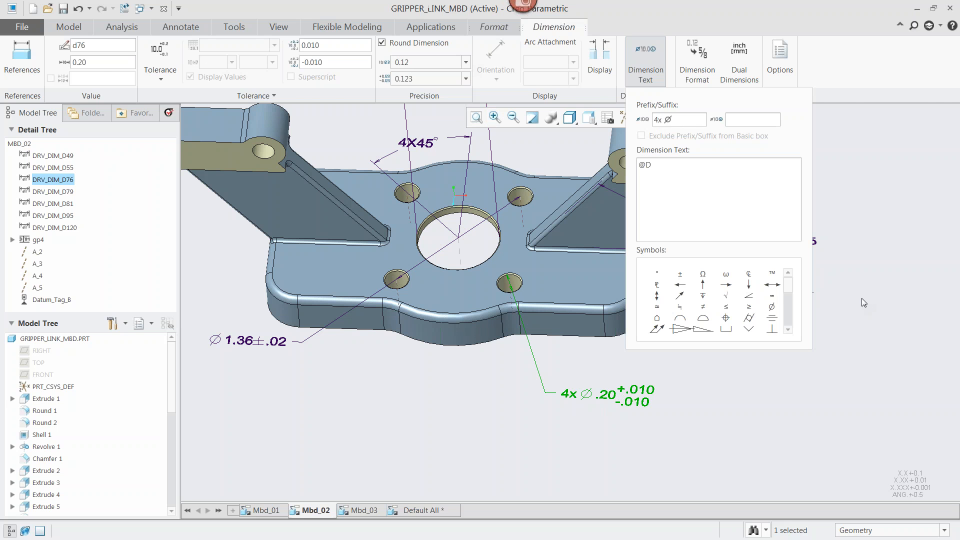
click(862, 298)
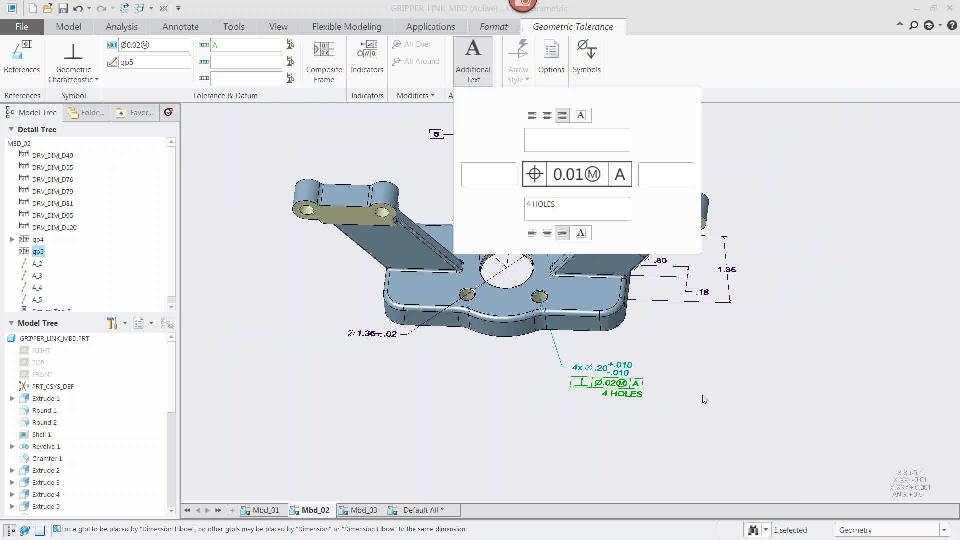
click(703, 395)
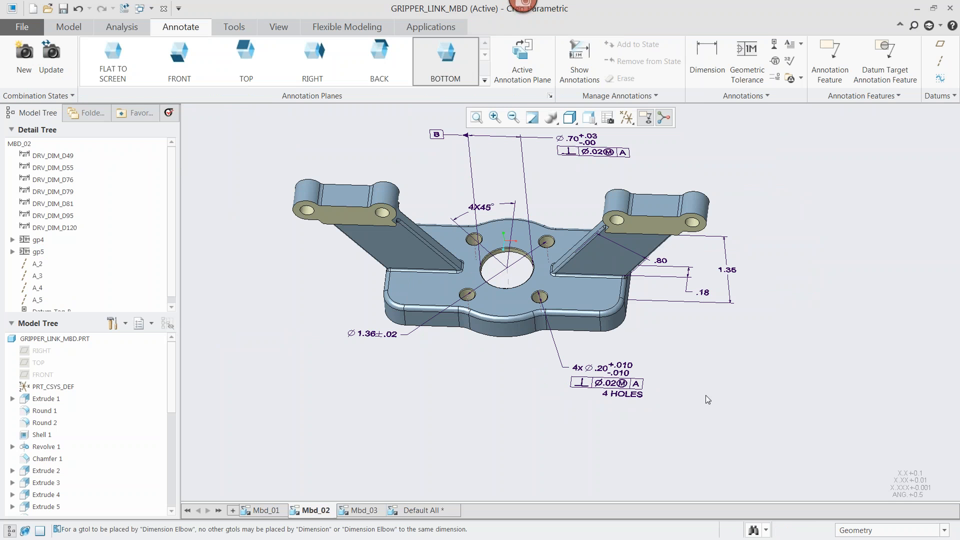
- Switch to the Mbd_03 combination state and attach a perpendicularity tolerance to the .375 thickness dimension of the arm end
click(359, 510)
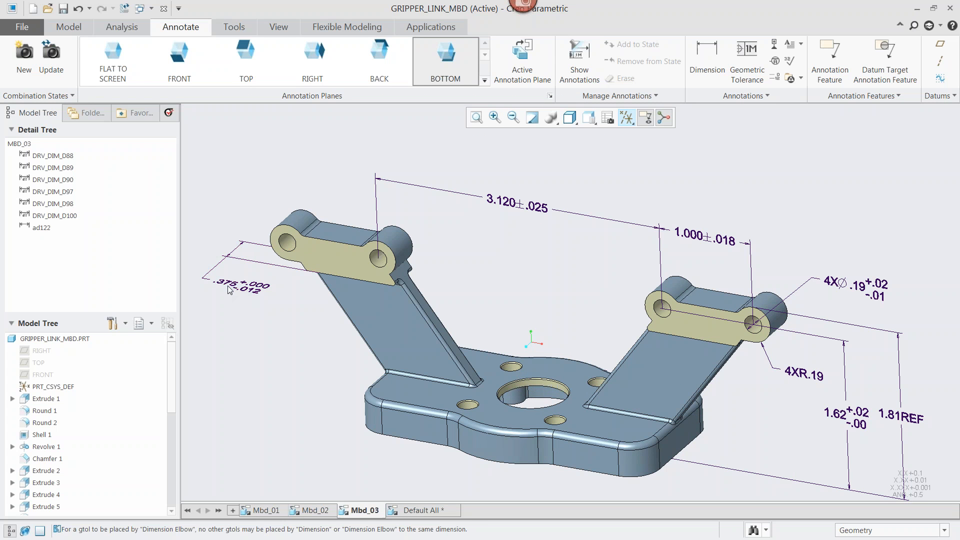
scroll(477, 237, down, 3)
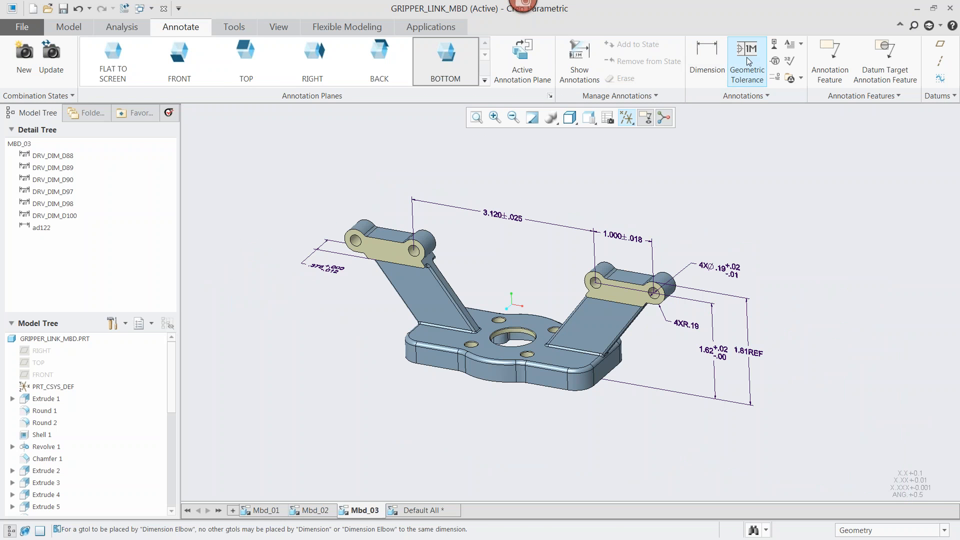
scroll(323, 267, up, 3)
click(321, 282)
scroll(395, 343, down, 3)
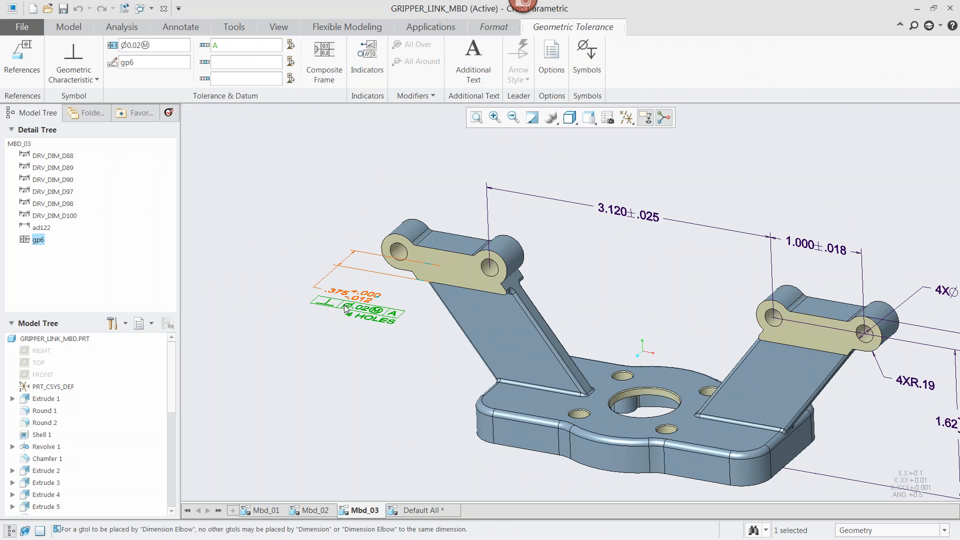
- Set the tolerance value to plain 0.02 without diameter or material condition symbols, and remove the 4 HOLES note below it
click(160, 48)
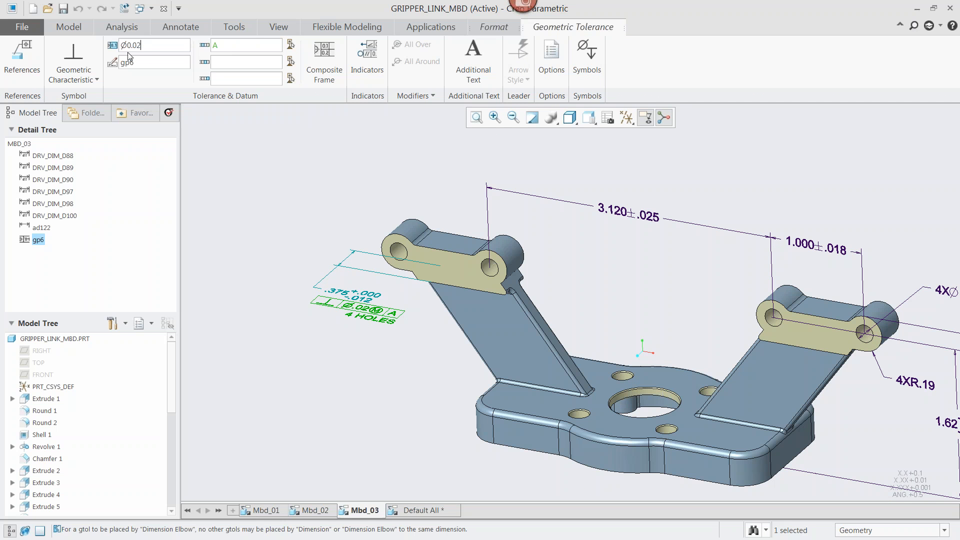
click(479, 70)
drag(556, 204, 511, 200)
key(Delete)
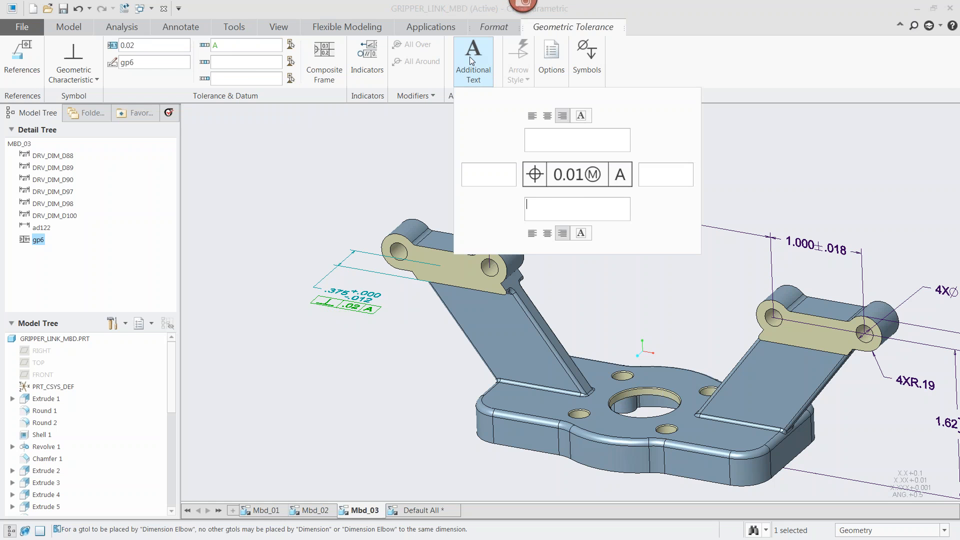
click(470, 56)
- Add B with the maximum material condition symbol as the secondary datum reference of the perpendicularity tolerance
click(243, 47)
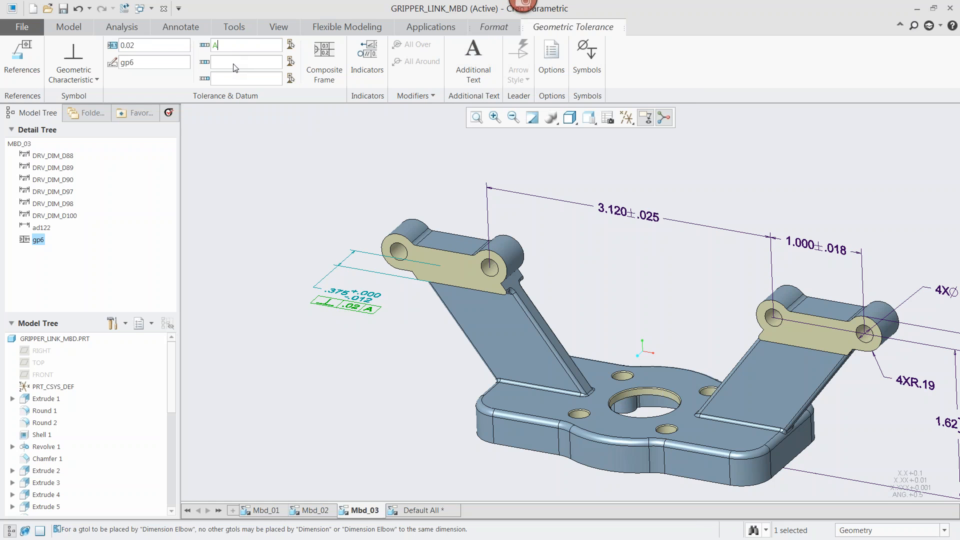
click(237, 67)
text(B)
click(587, 60)
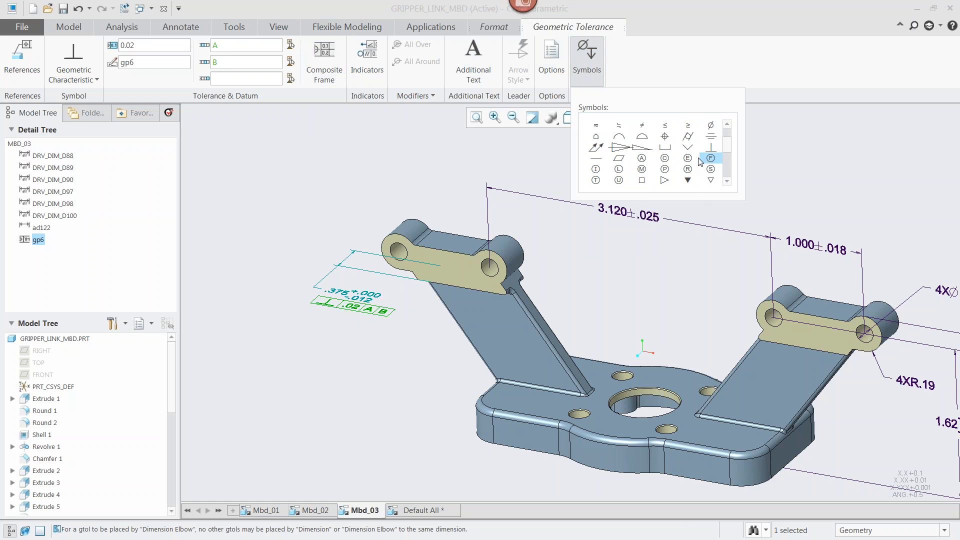
click(641, 169)
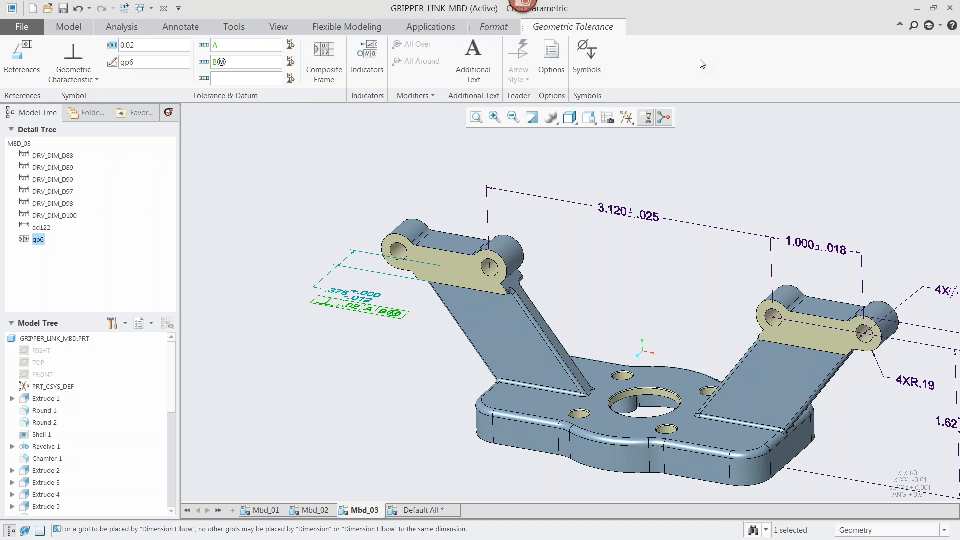
click(798, 188)
- Try to dimension the overall width between the outermost rounded arm ends on the Bottom annotation plane, and delete that dimension
mouse_move(798, 188)
middle_down()
mouse_move(799, 158)
mouse_move(697, 223)
mouse_move(700, 235)
mouse_move(735, 220)
mouse_move(736, 314)
middle_up()
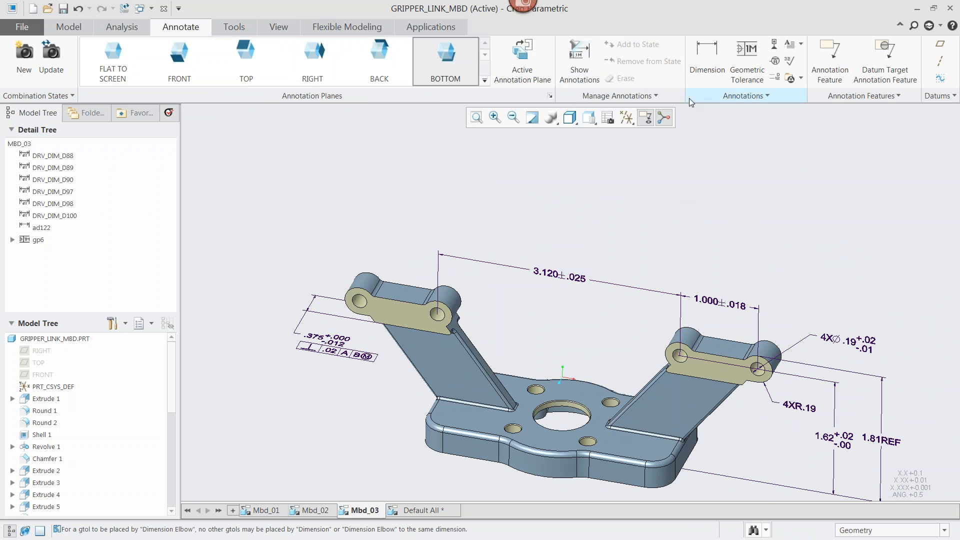
click(707, 58)
click(184, 137)
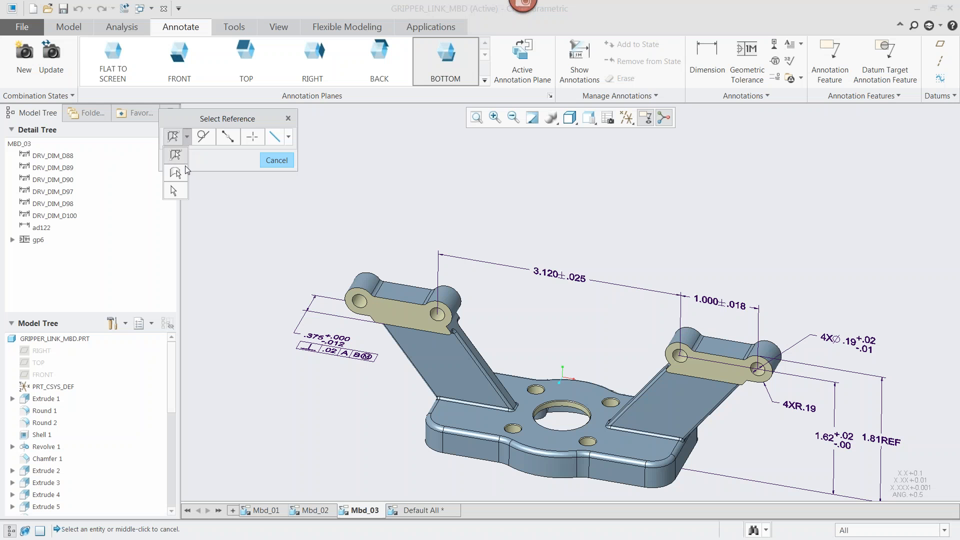
click(176, 170)
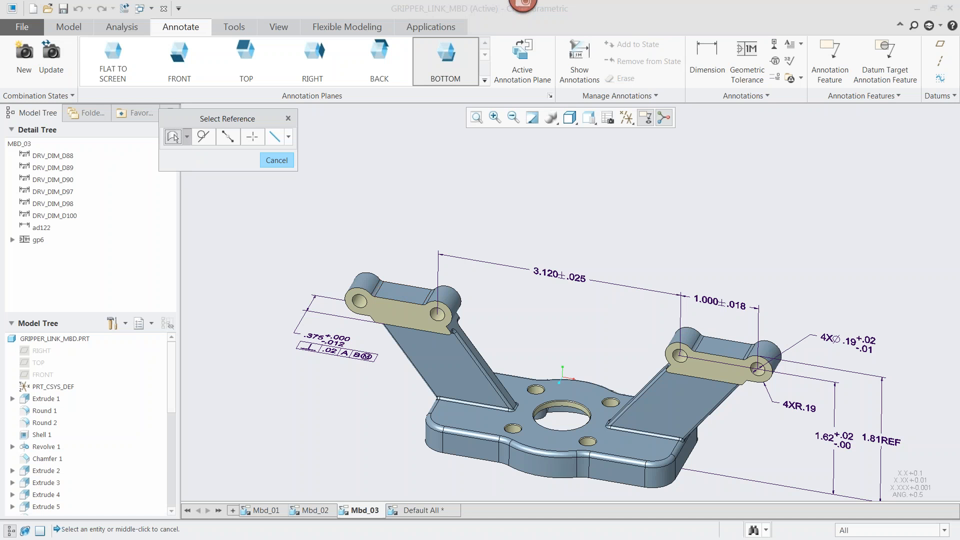
click(364, 284)
ctrl+click(765, 353)
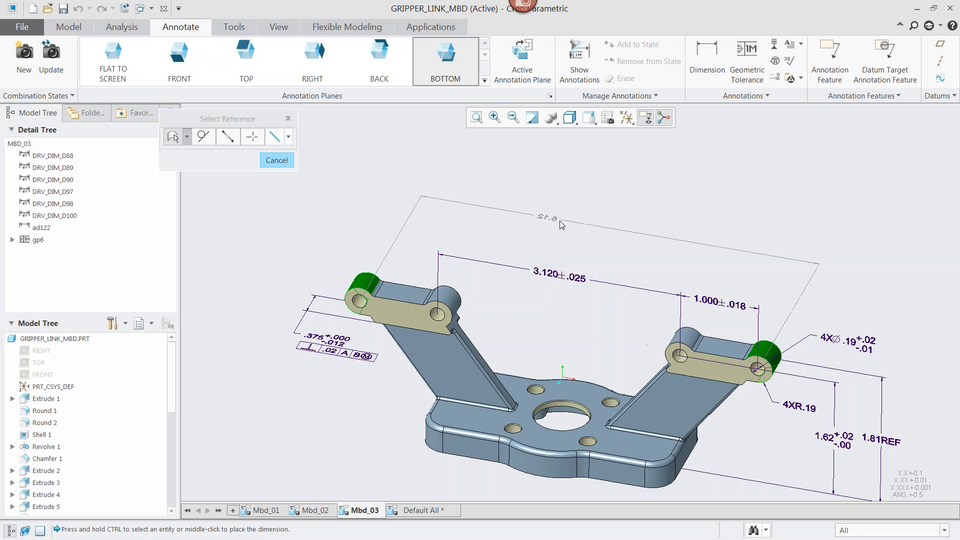
middle_click(582, 225)
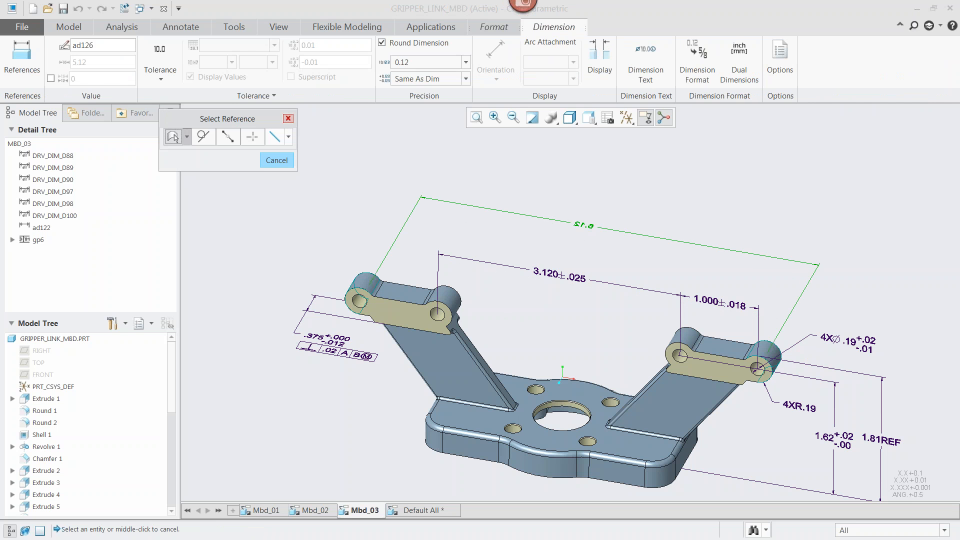
click(288, 119)
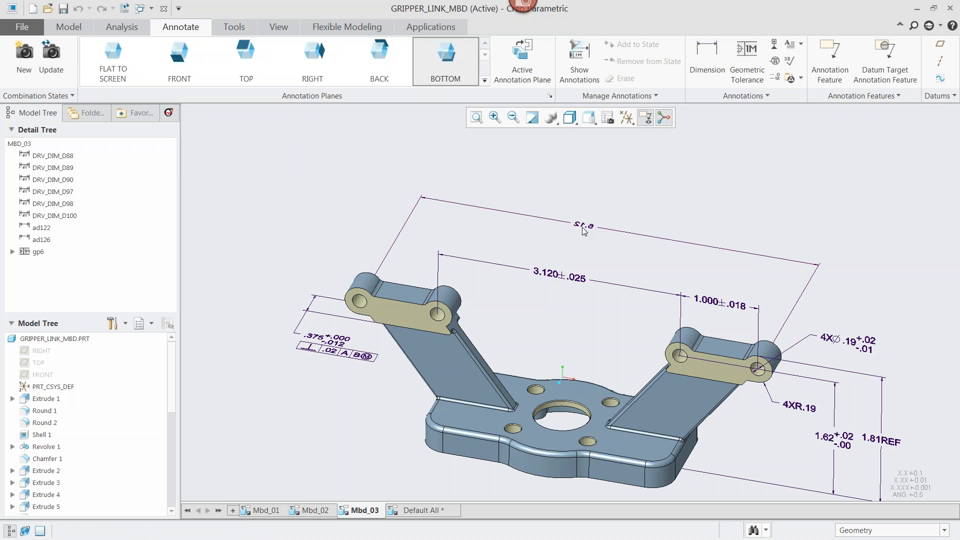
click(535, 216)
key(Delete)
- Activate the Front annotation plane and dimension between the outermost rounded surfaces of the two arms, placing the text above the model
click(246, 57)
click(705, 62)
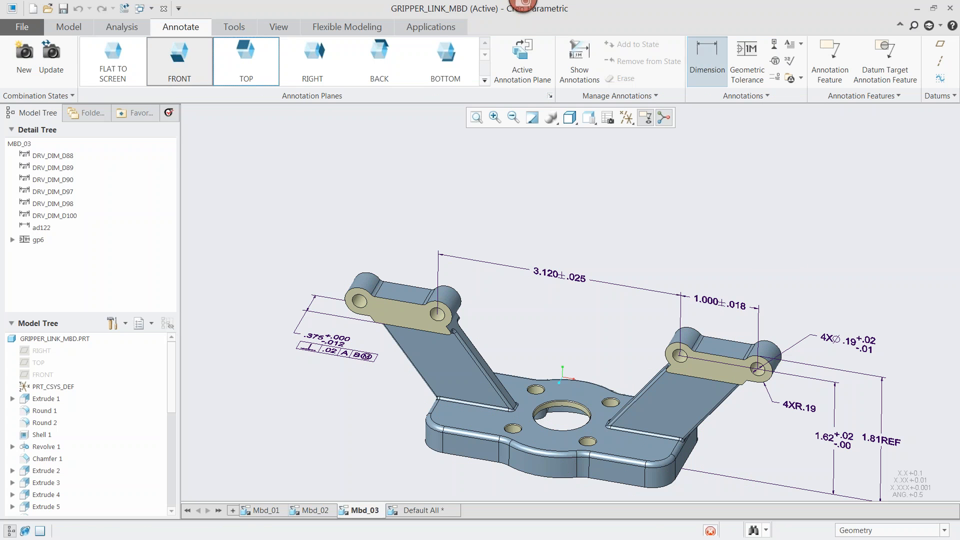
click(360, 280)
ctrl+click(777, 352)
middle_click(570, 206)
- Set both arc attachments of the overall width dimension to Max so it spans the outer edges of the rounded ends
scroll(761, 385, down, 2)
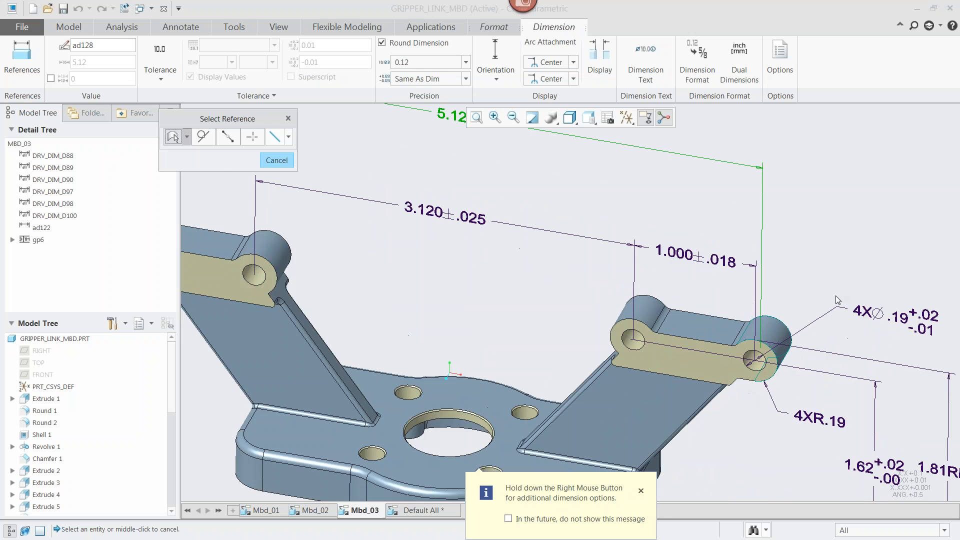
scroll(589, 243, up, 2)
scroll(748, 342, down, 3)
scroll(748, 342, down, 1)
click(573, 62)
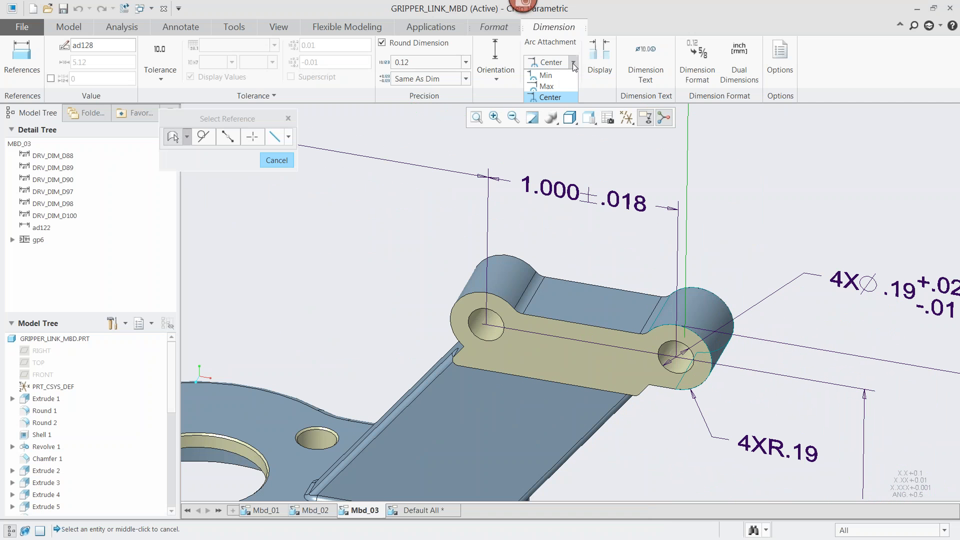
click(556, 89)
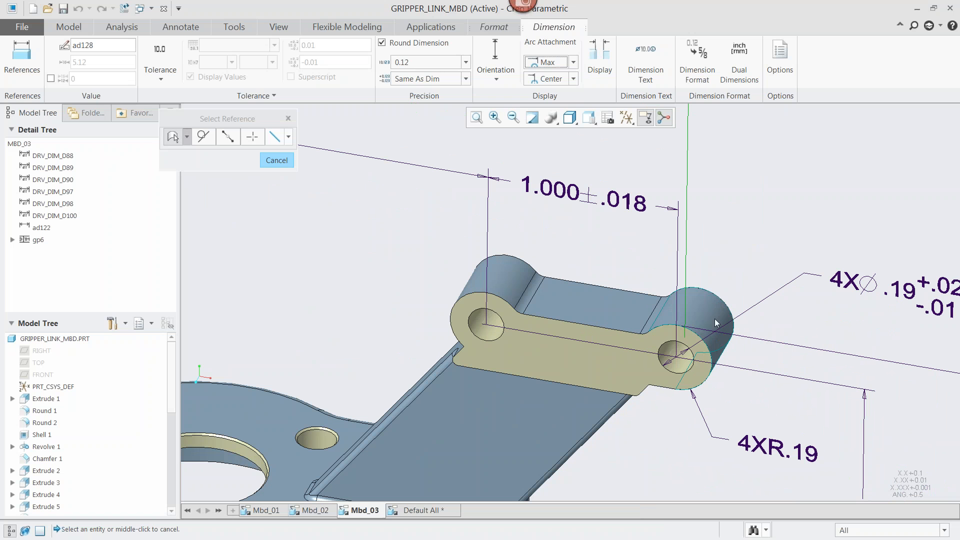
click(577, 79)
click(559, 101)
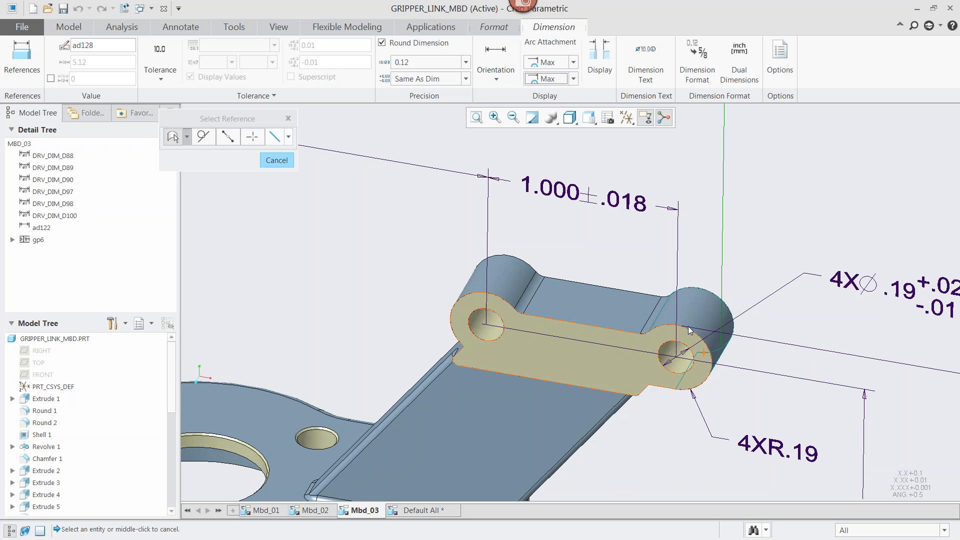
scroll(693, 336, up, 2)
scroll(693, 336, up, 2)
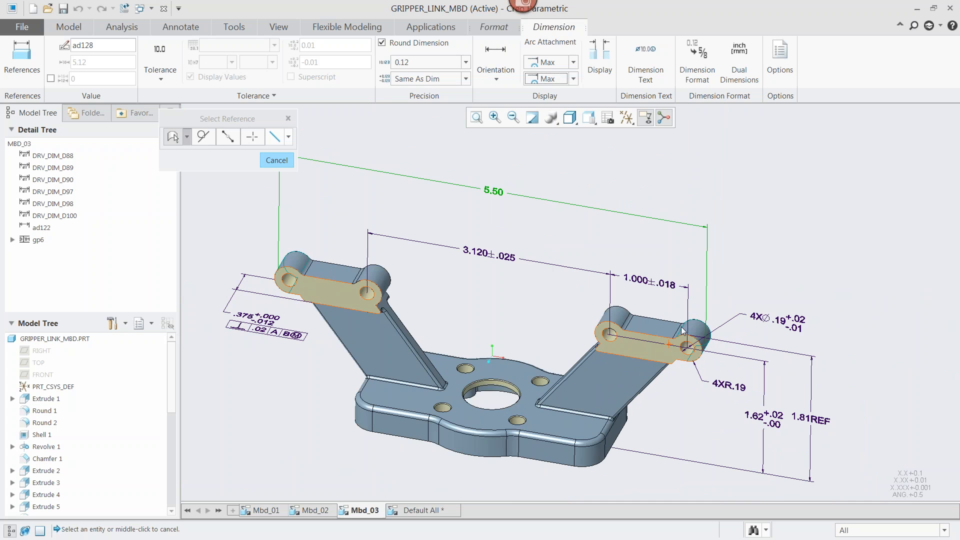
scroll(677, 314, up, 1)
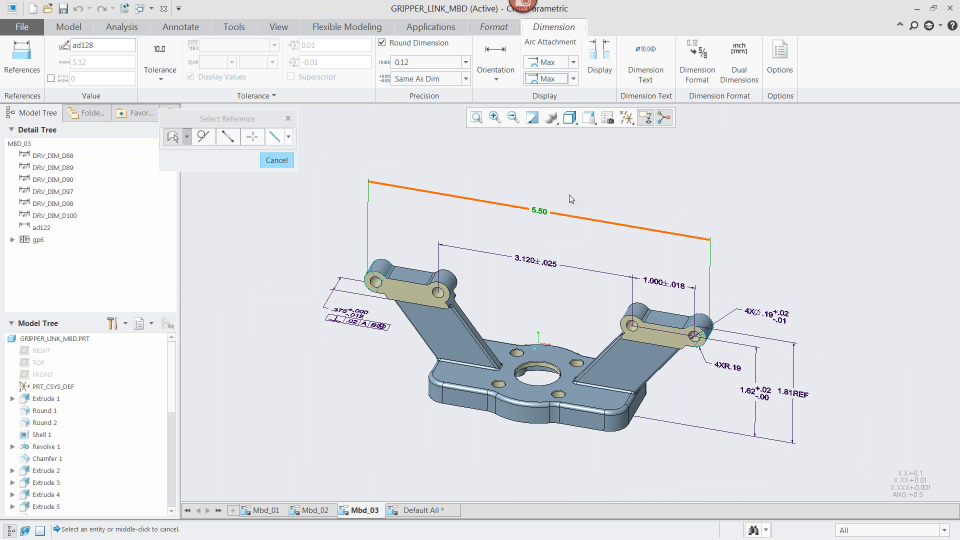
- Apply a plus-minus tolerance to the overall width dimension and finish dimensioning
click(161, 64)
click(174, 116)
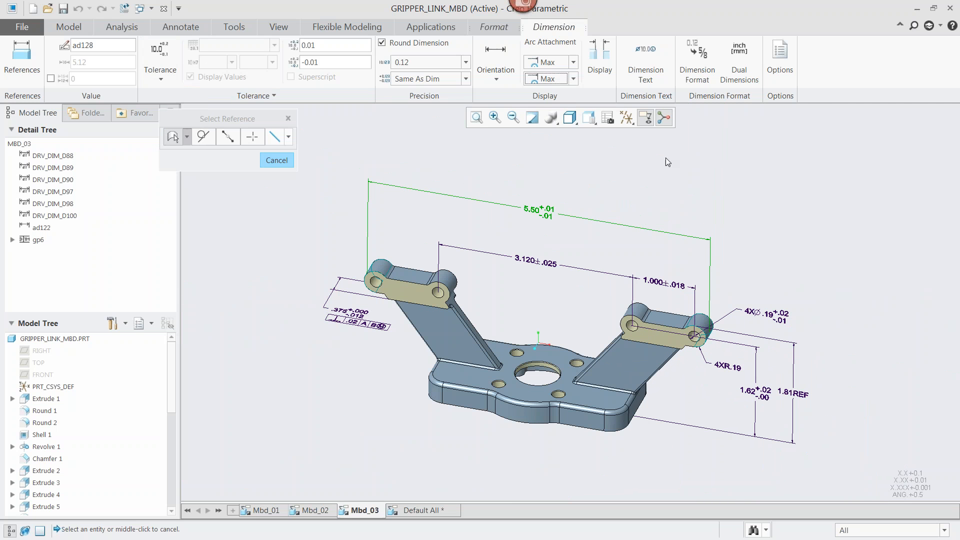
click(769, 187)
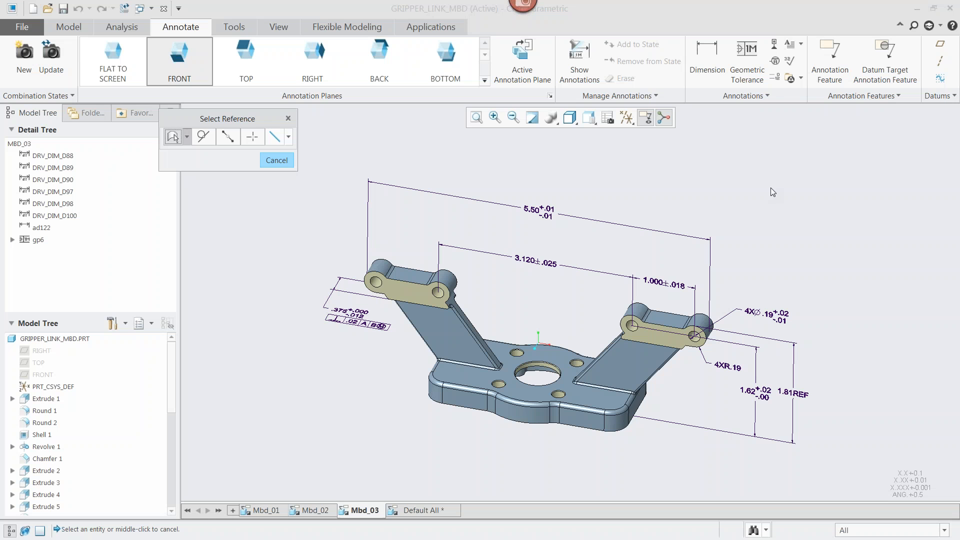
click(260, 160)
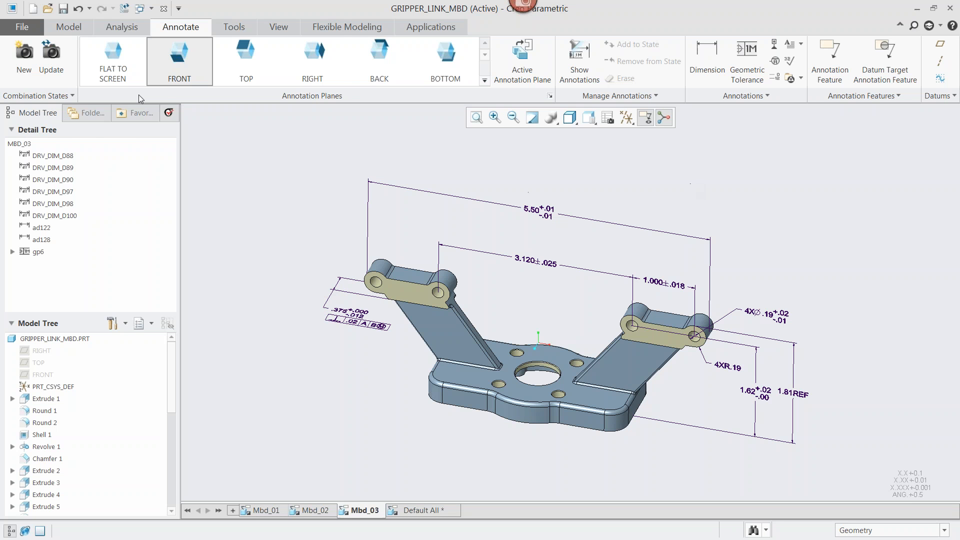
- Start saving a copy of the gripper link as gripper_link_mbd in STEP format
click(25, 26)
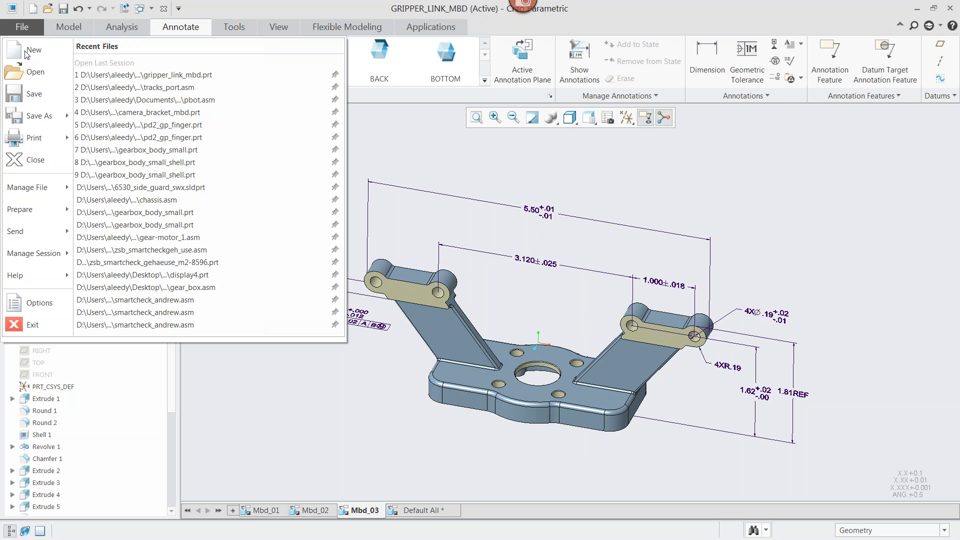
click(32, 119)
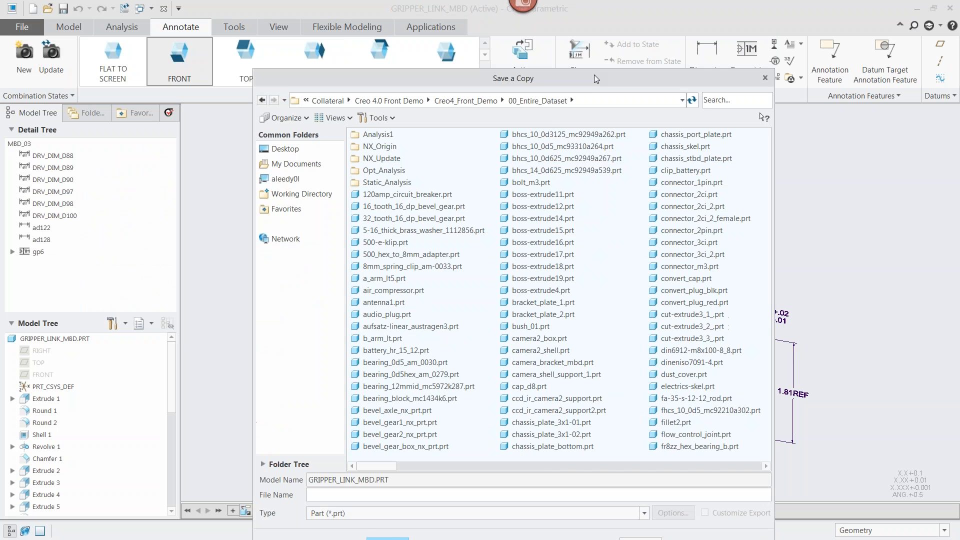
drag(596, 79, 619, 41)
click(627, 478)
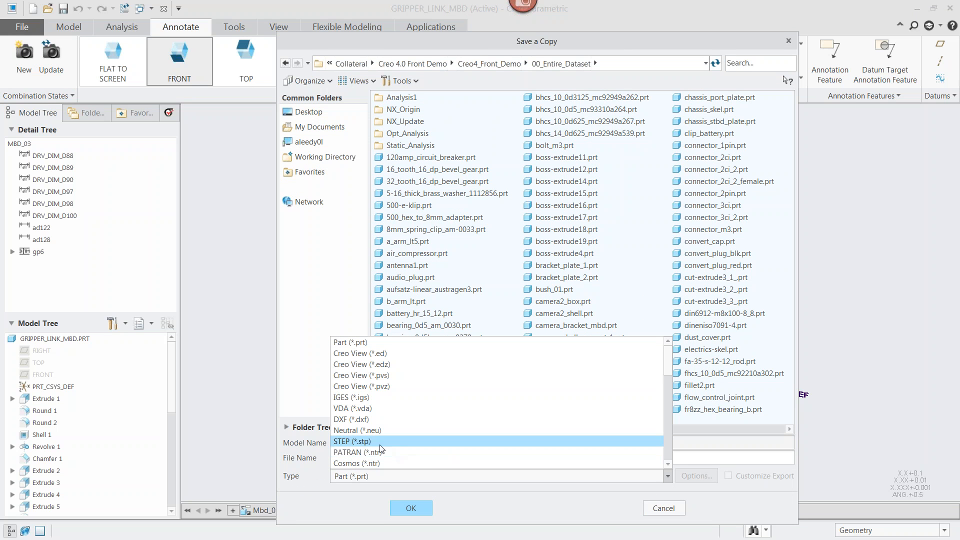
click(374, 441)
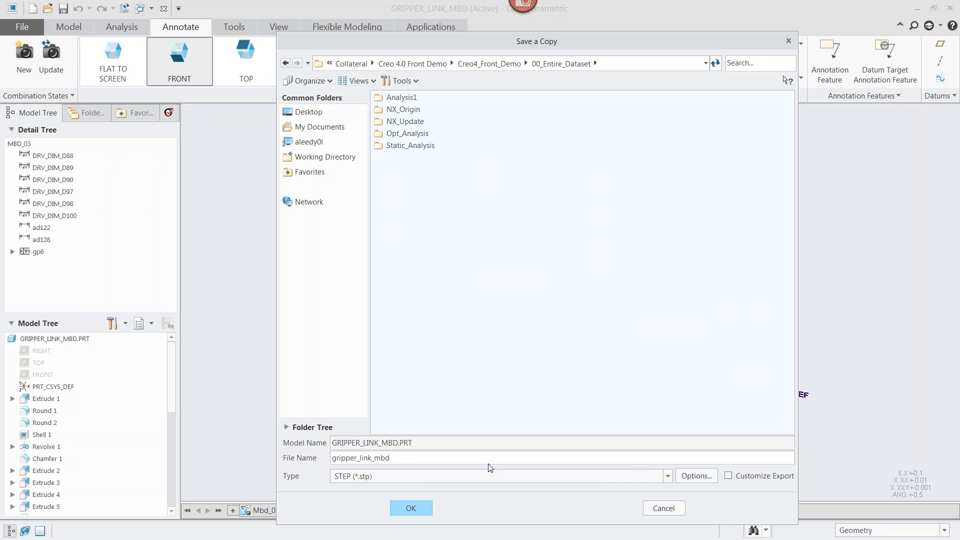
- Try the STEP export options with the ap242_e1 protocol and annotations included, discard the changes and close the export
click(696, 475)
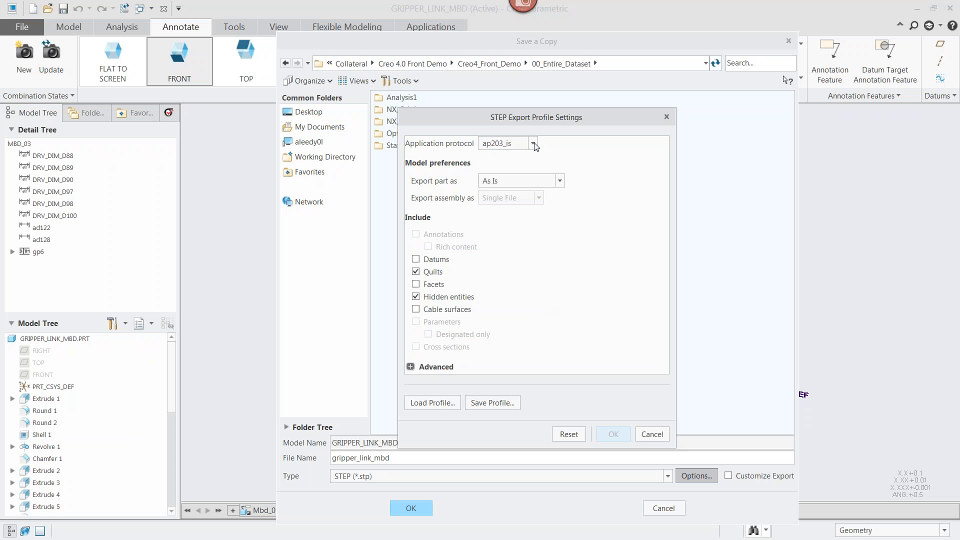
click(533, 144)
click(510, 177)
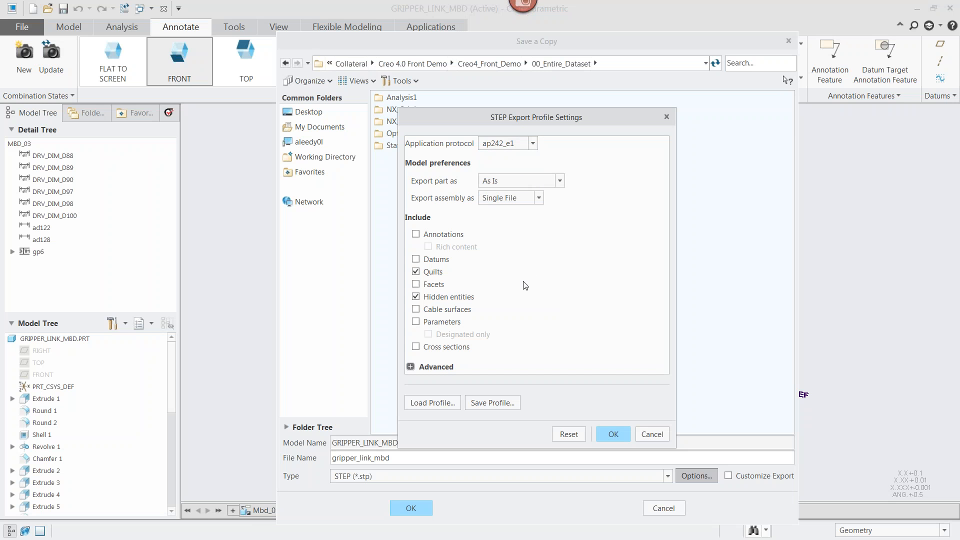
click(415, 234)
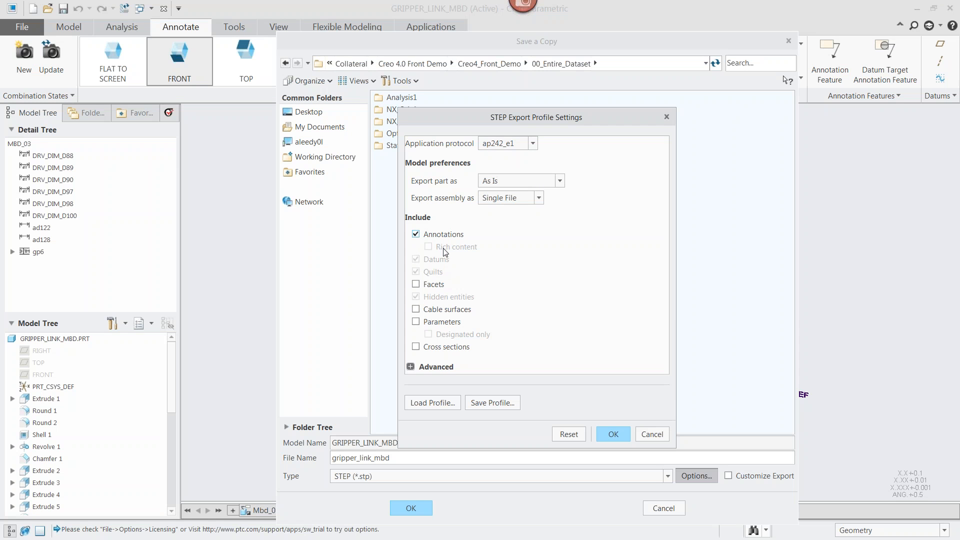
click(655, 435)
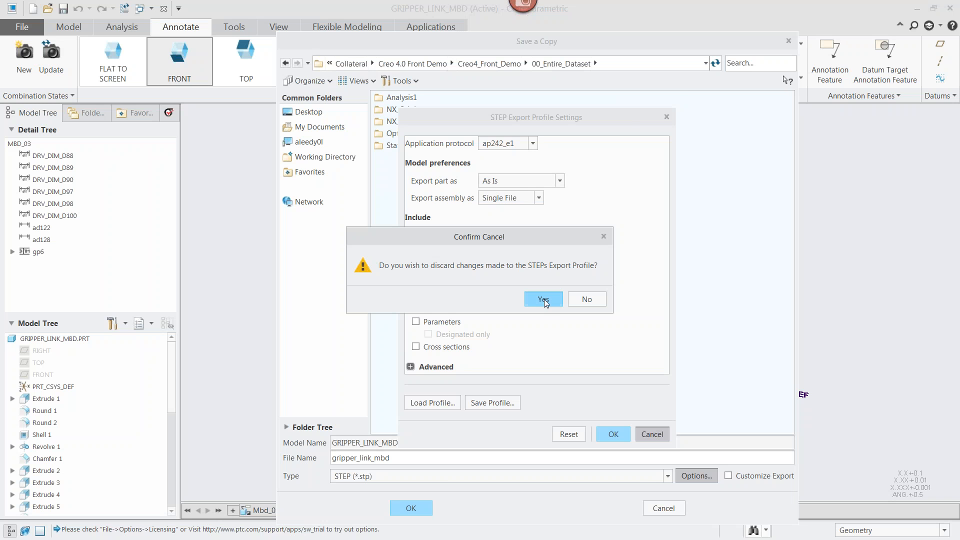
click(544, 299)
click(789, 41)
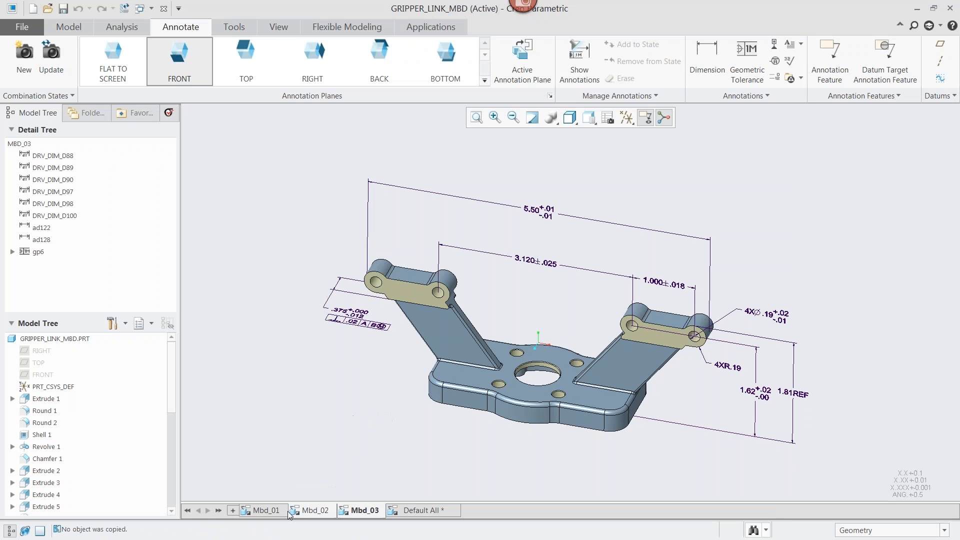
- Switch the gripper link to the Mbd_01 combination state and examine its annotations
click(270, 510)
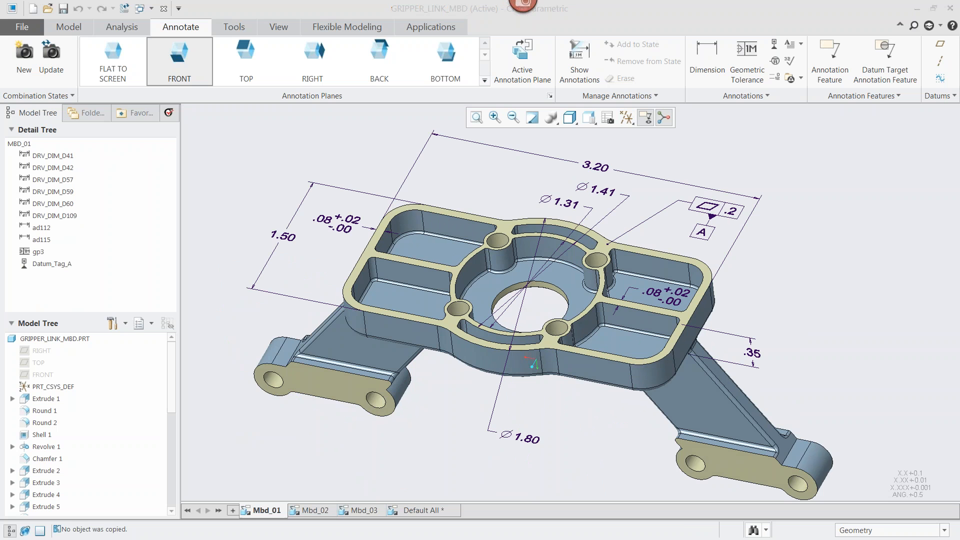
scroll(842, 317, up, 2)
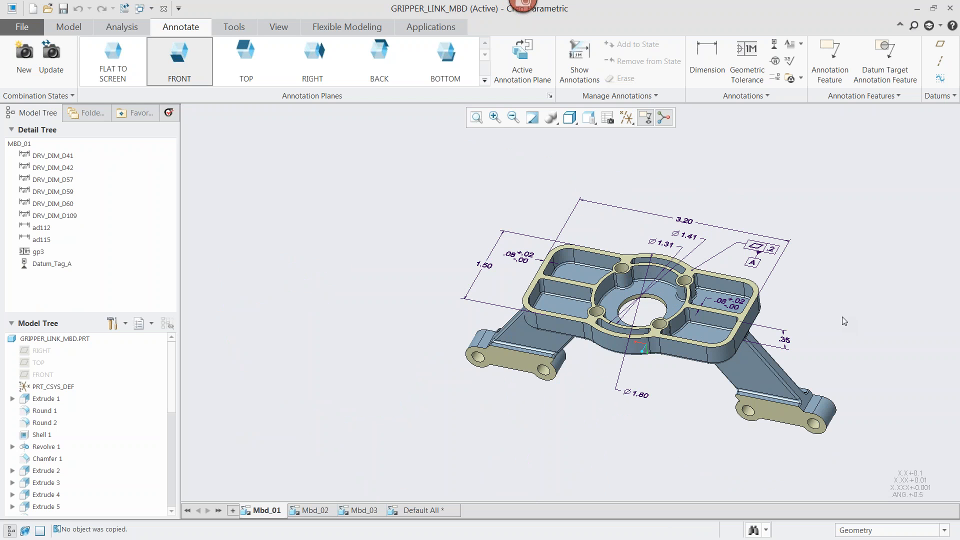
scroll(848, 310, down, 1)
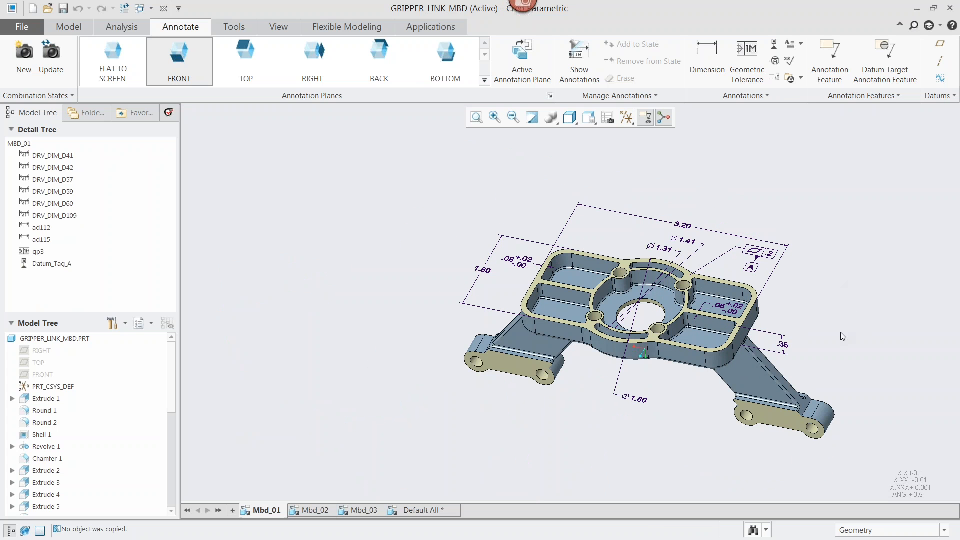
scroll(841, 332, down, 1)
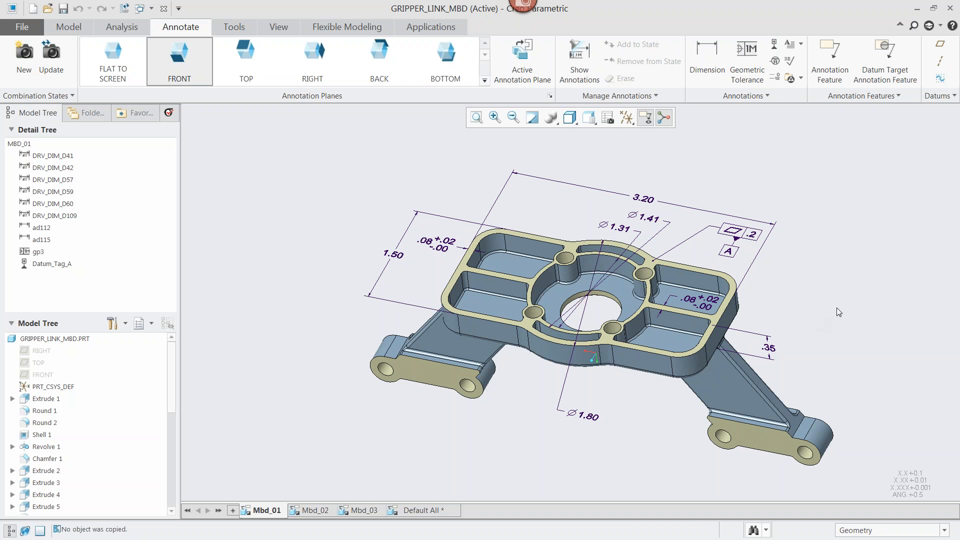
- Search the dataset folder for "mbd" and open the part camera_bracket_mbd.prt
click(47, 8)
click(694, 124)
text(mbd)
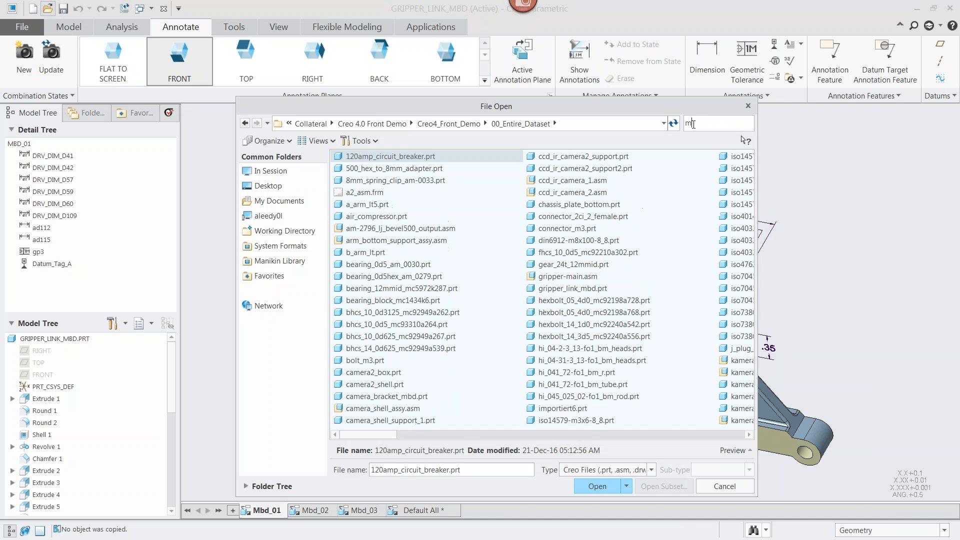
click(421, 156)
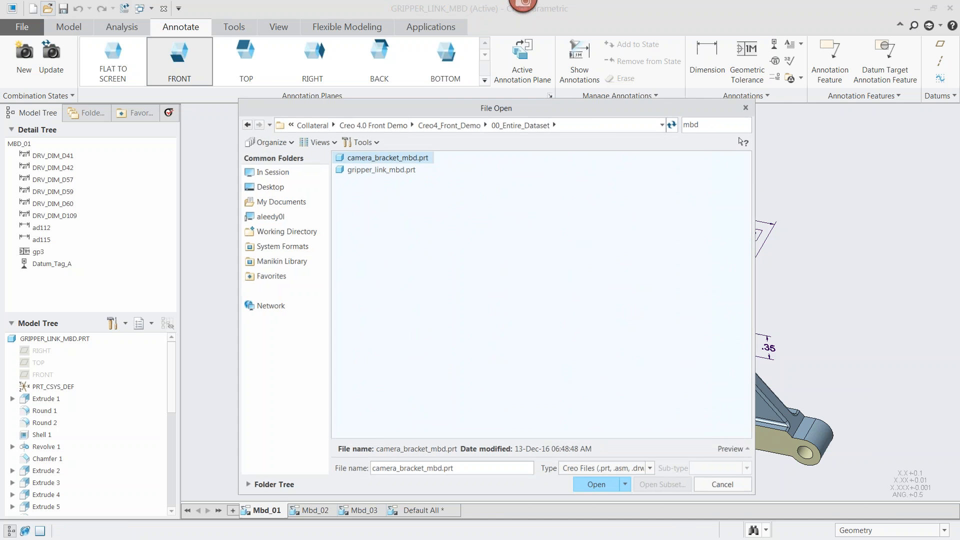
double_click(421, 156)
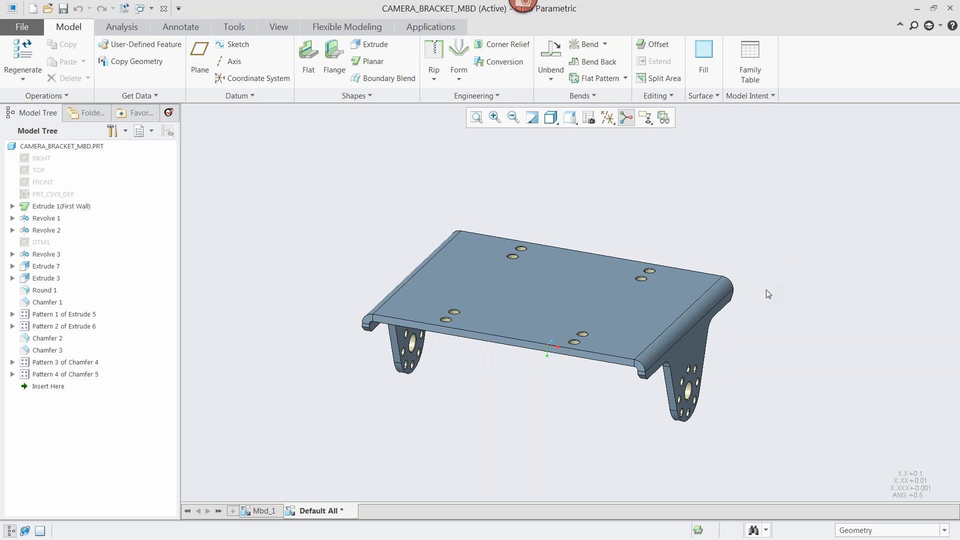
- Start GD&T Advisor and add the bracket's large flat upper face as a planar surface tolerance feature
click(430, 26)
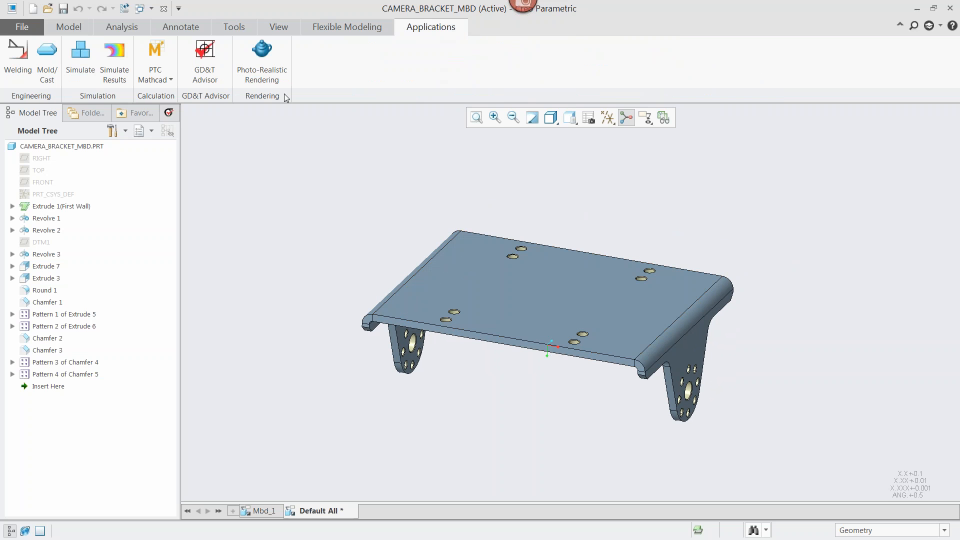
click(201, 57)
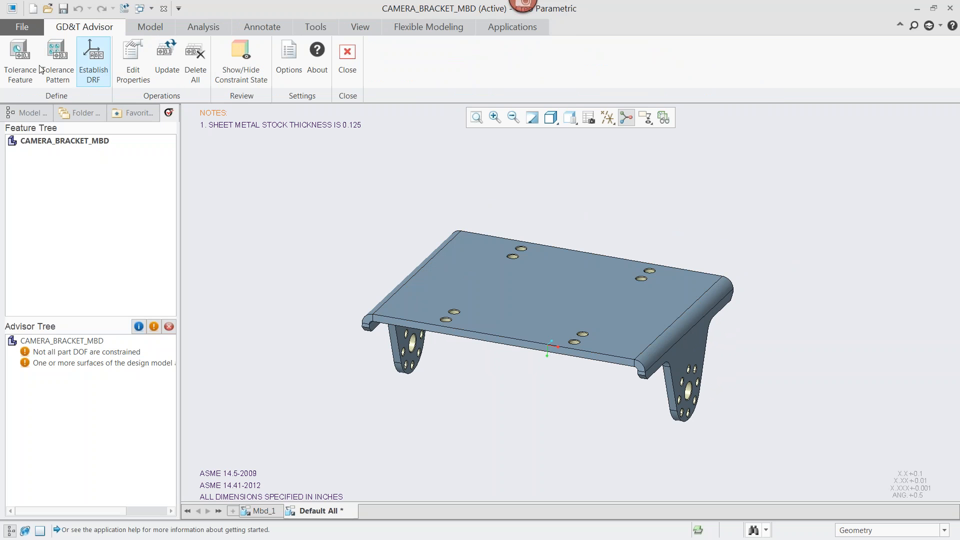
click(22, 56)
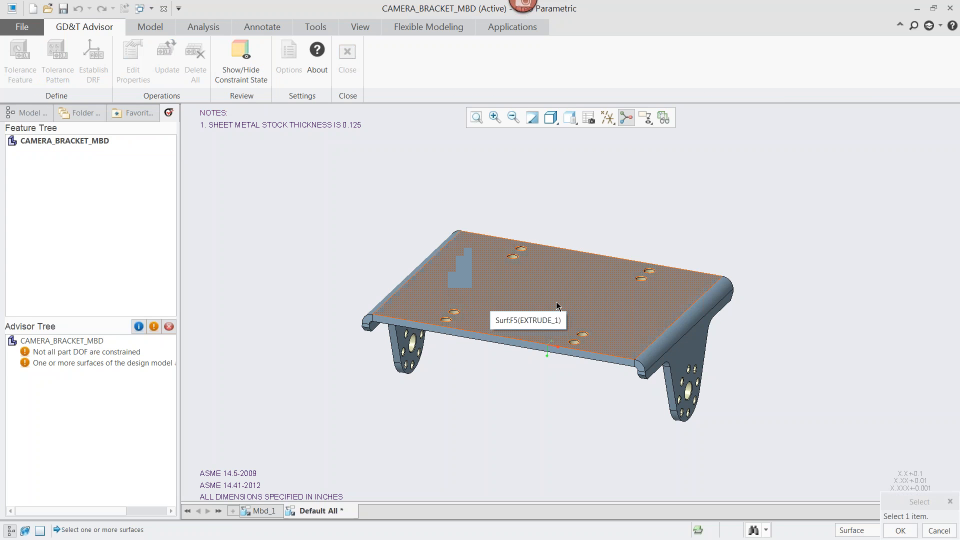
click(568, 296)
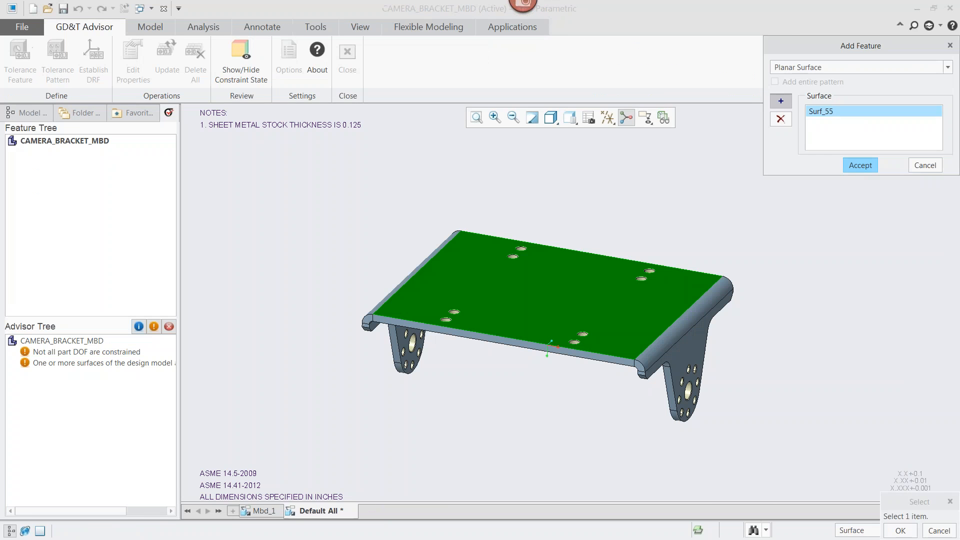
click(860, 165)
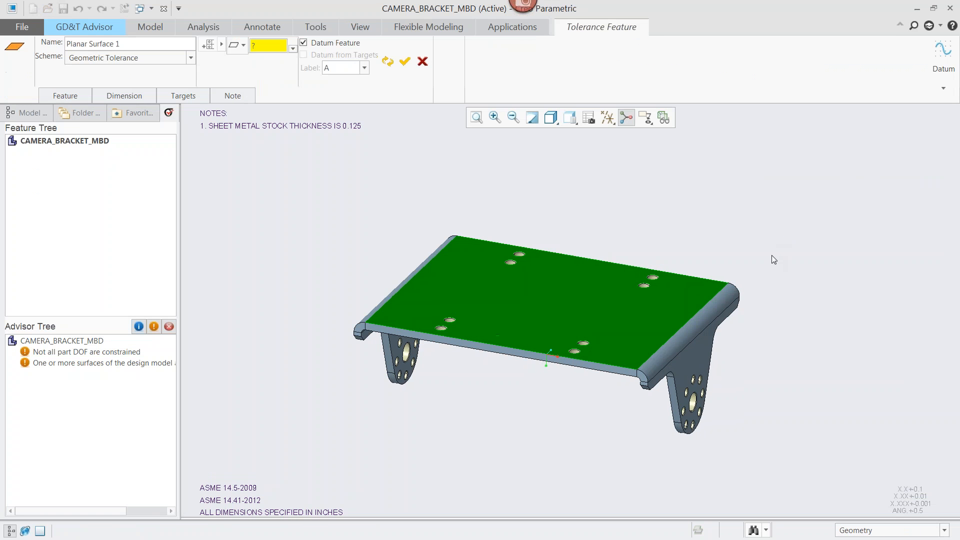
shift+middle_drag(775, 213, 748, 257)
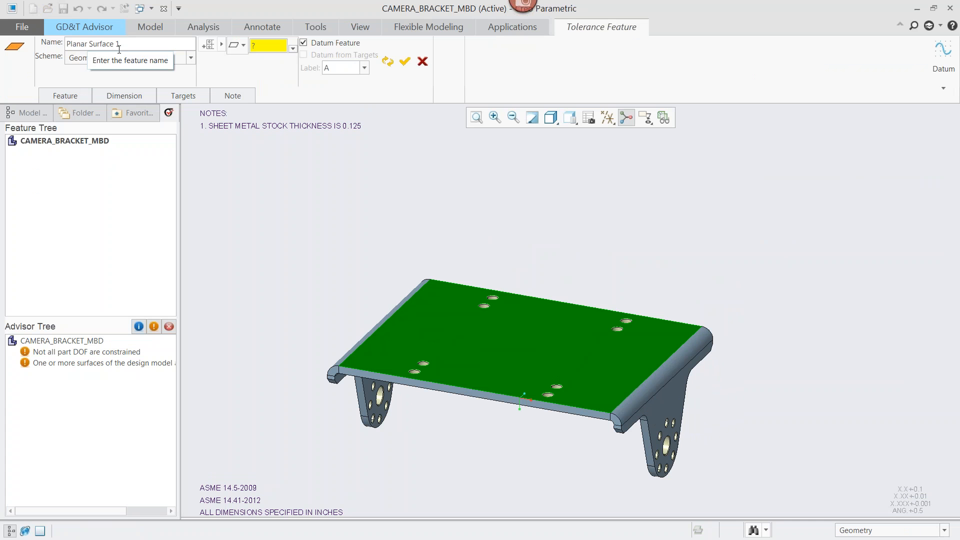
- Give the planar surface a flatness tolerance of .003 and accept it as datum feature A
click(266, 46)
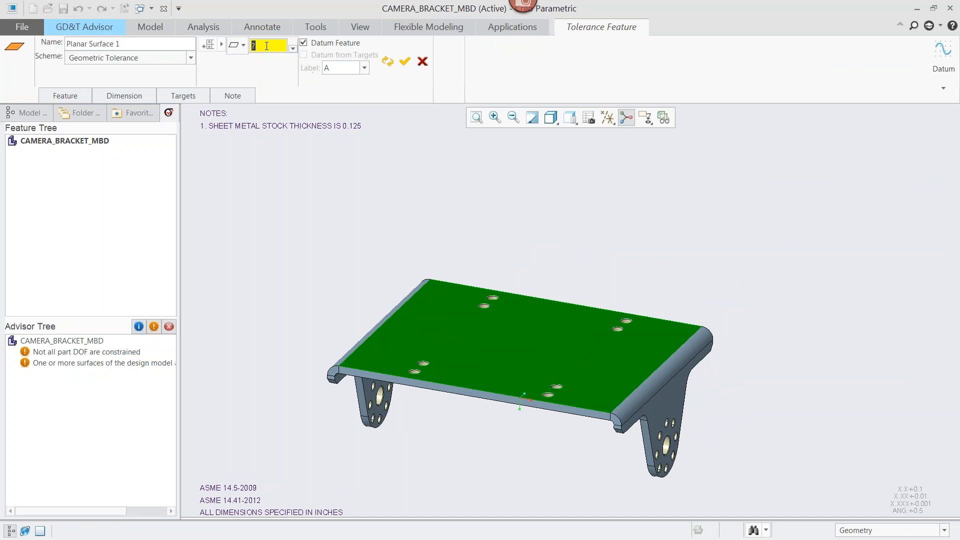
text(.003)
click(244, 46)
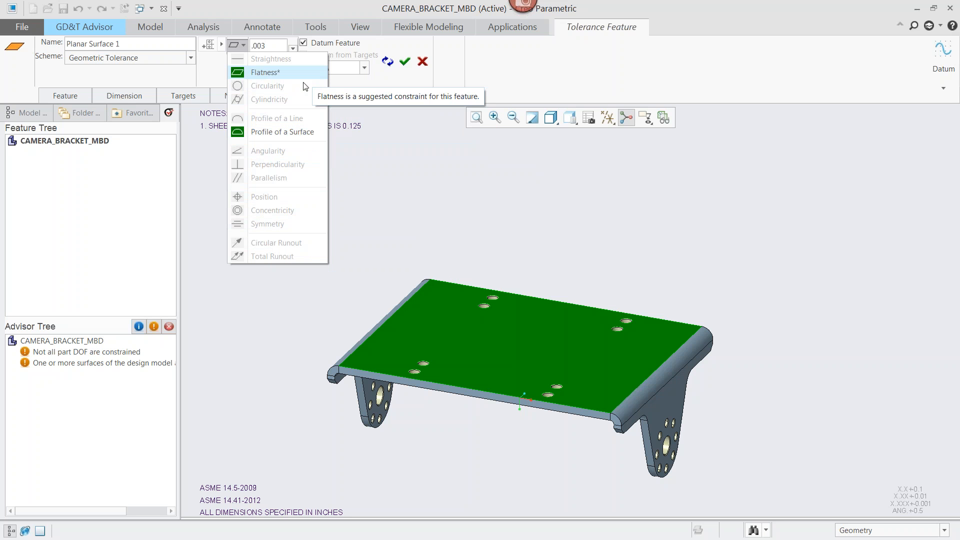
click(261, 73)
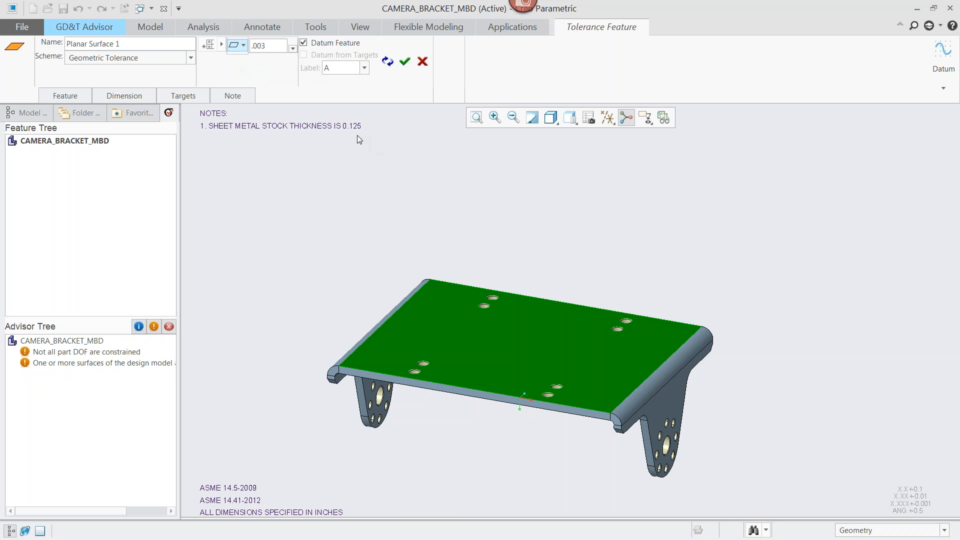
click(342, 70)
click(364, 68)
click(362, 70)
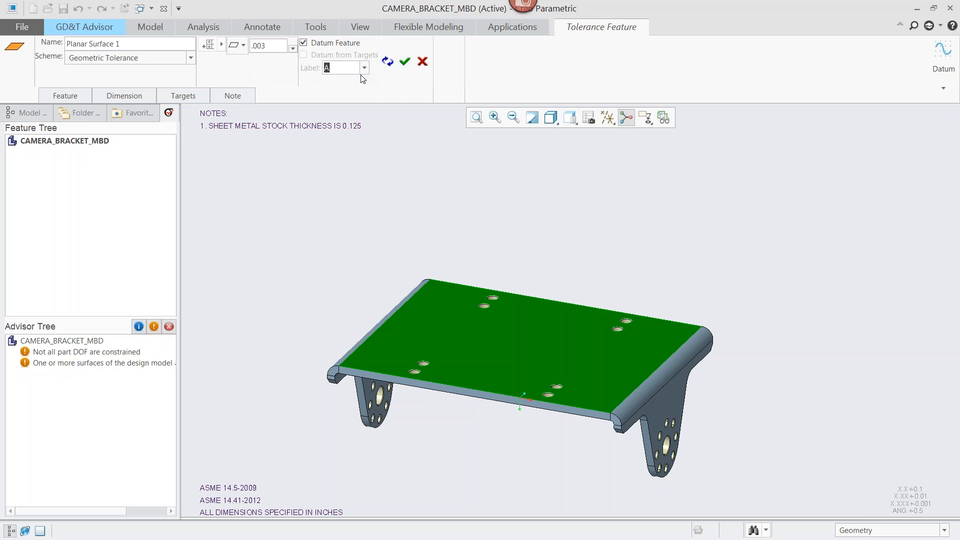
click(404, 62)
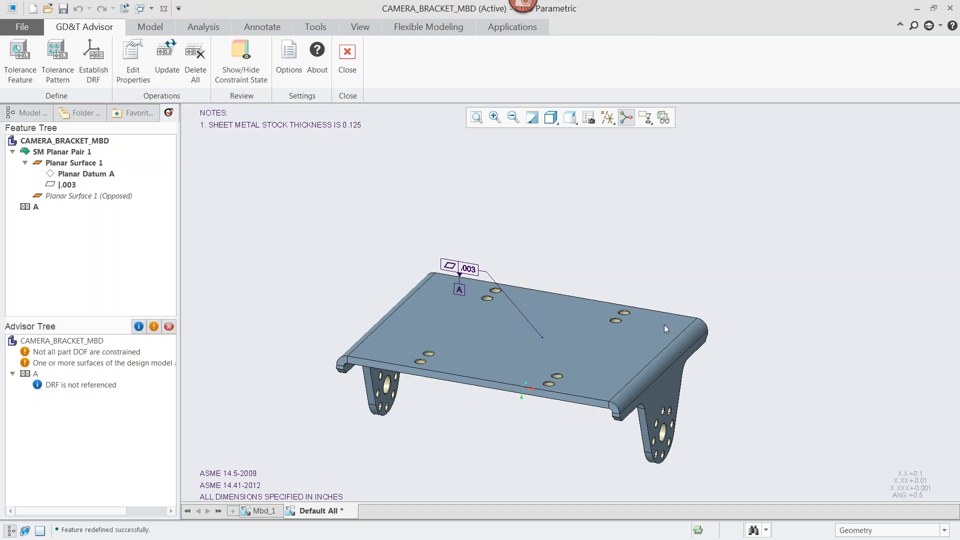
- Add the outer hole of the pair near the plate's far corner as a simple hole feature and place its diameter dimension
scroll(698, 297, down, 5)
click(21, 65)
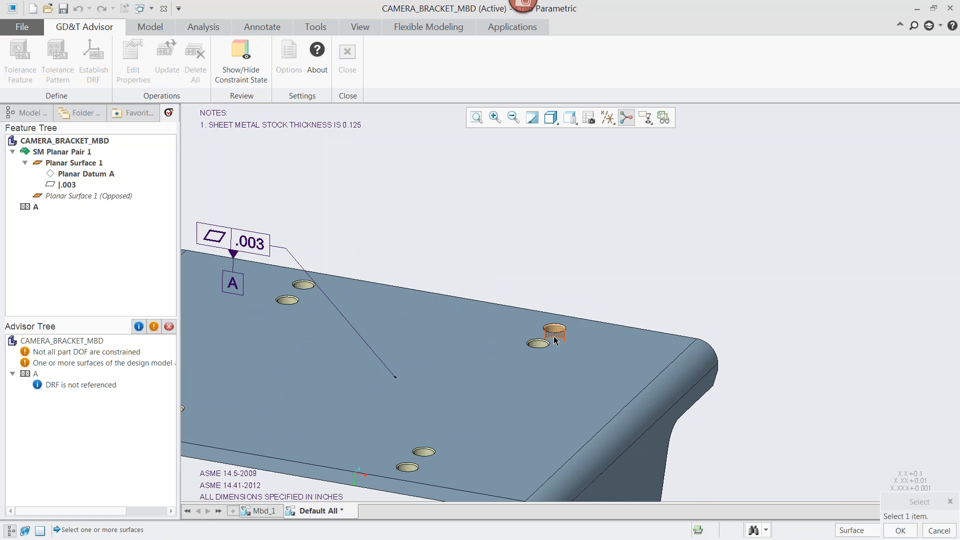
scroll(550, 328, down, 3)
click(555, 324)
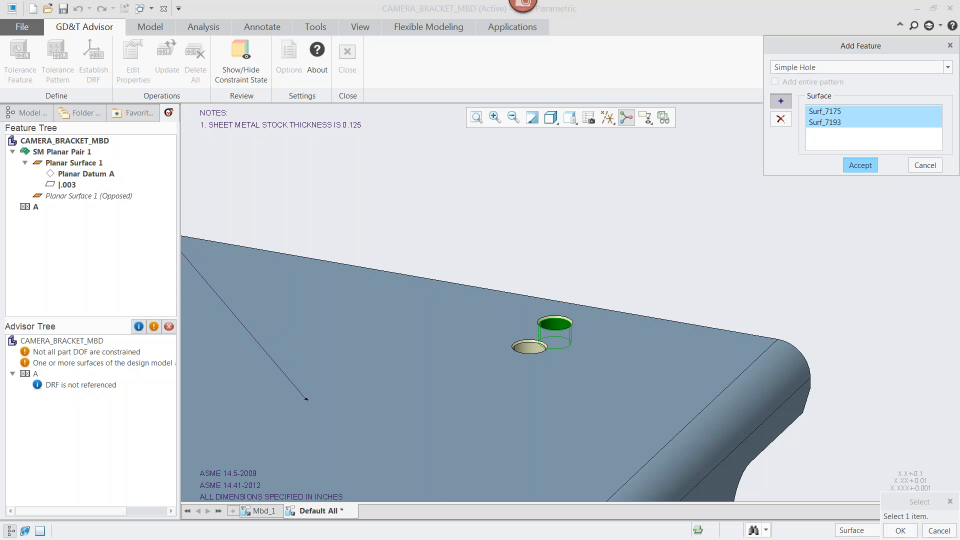
click(860, 165)
click(596, 261)
drag(596, 261, 661, 226)
scroll(722, 182, up, 2)
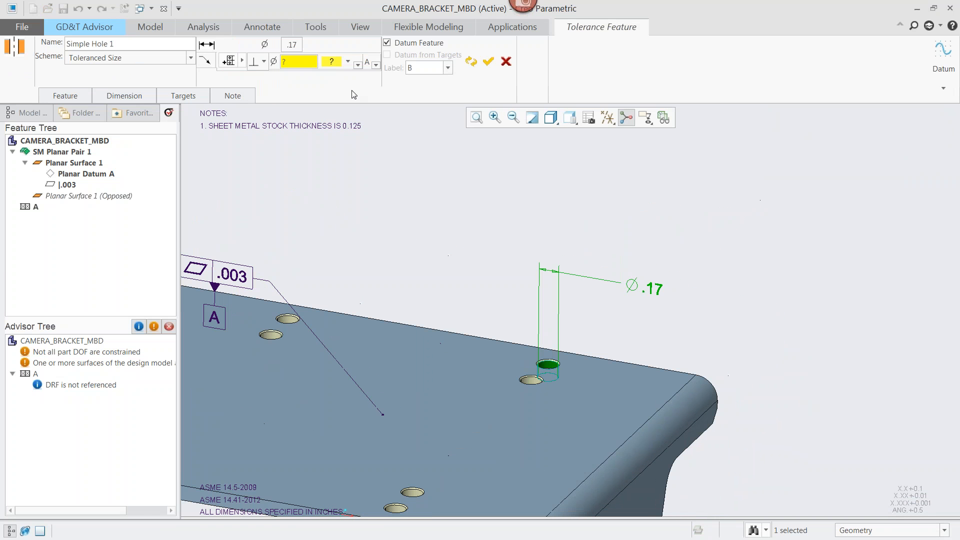
- Give the hole a perpendicularity tolerance of .002 with the RFS material condition
click(302, 63)
click(299, 60)
text(.002)
click(348, 61)
click(336, 76)
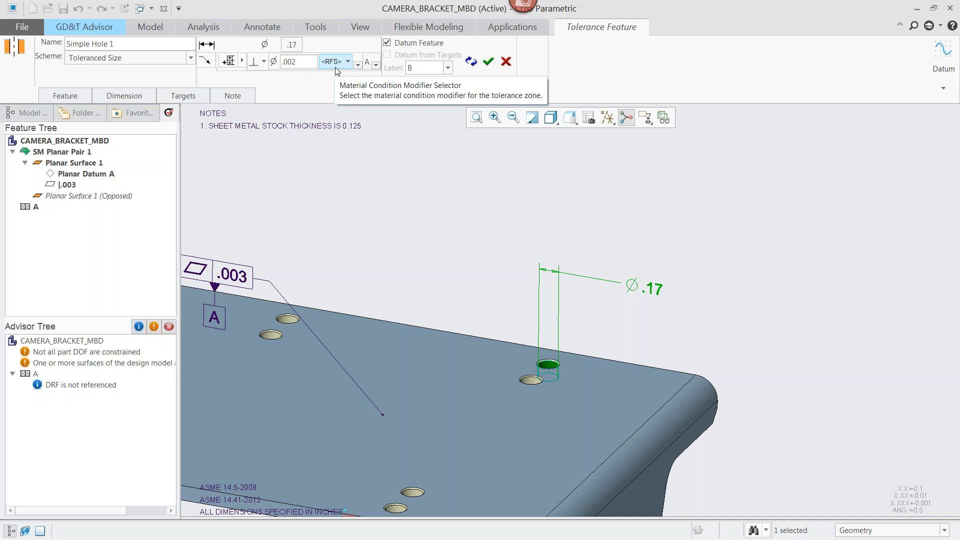
click(264, 60)
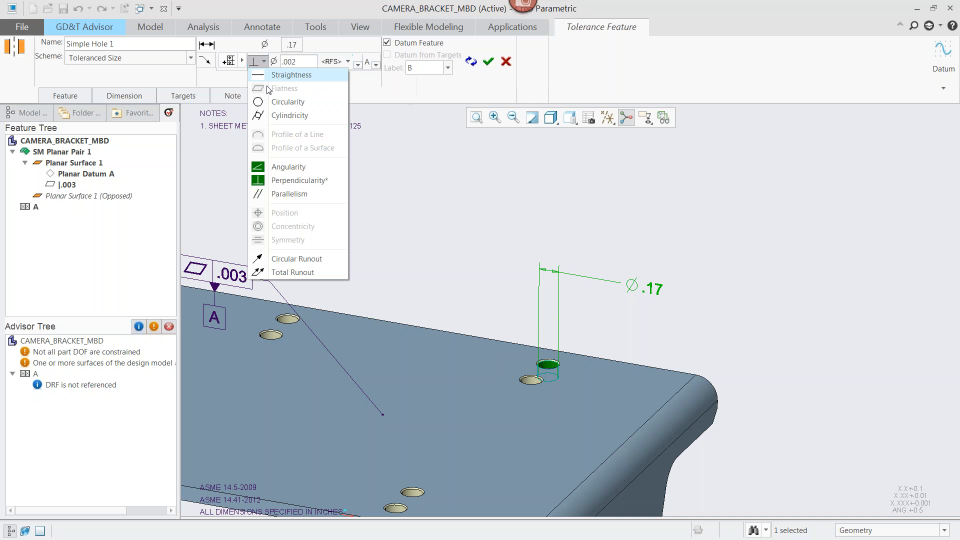
click(298, 181)
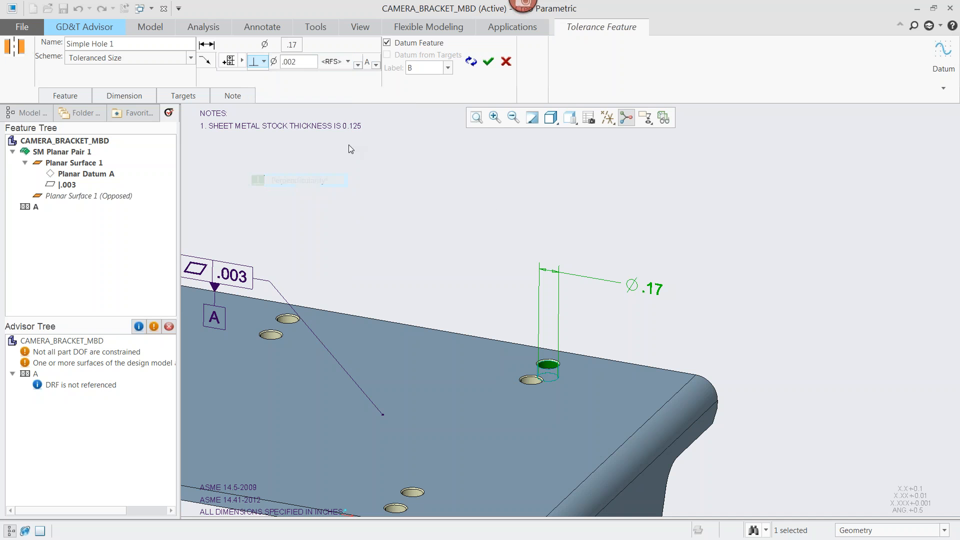
- Give the hole's diameter a Plus / Minus tolerance of +.01/-.01 and accept the hole as datum feature B
click(293, 45)
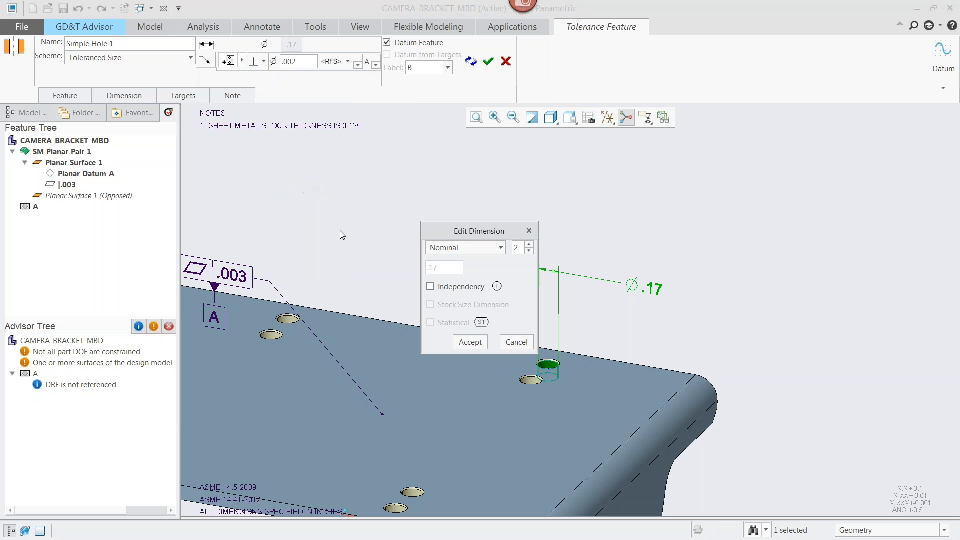
click(500, 247)
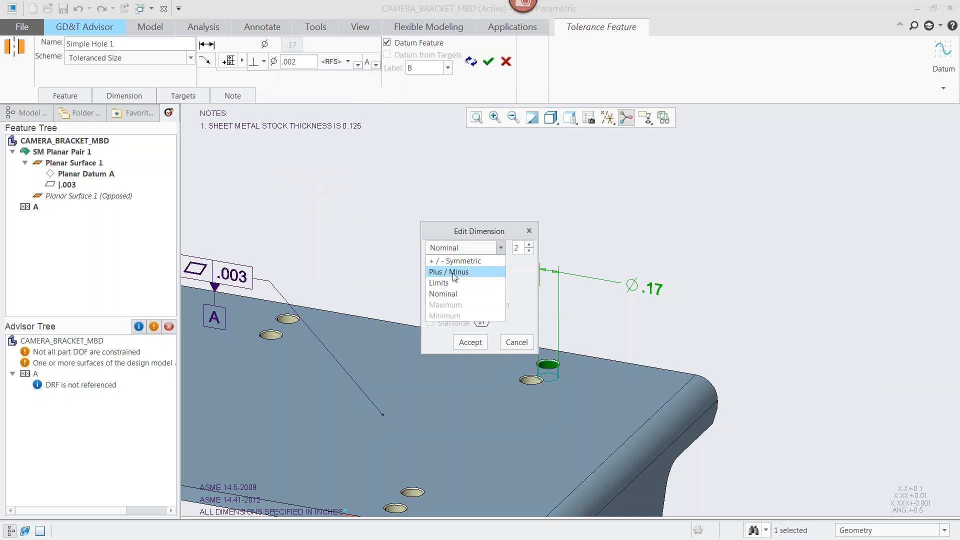
click(464, 273)
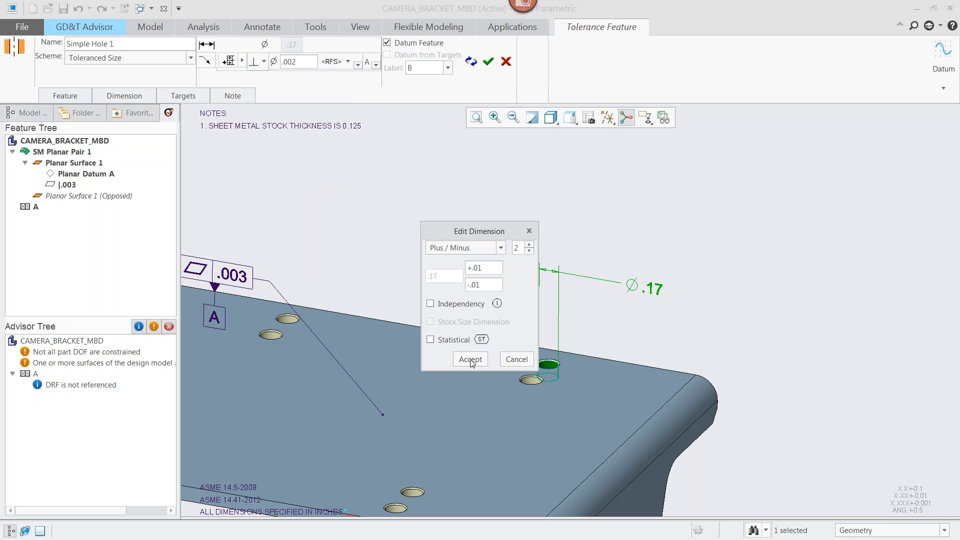
click(530, 245)
click(531, 253)
click(470, 359)
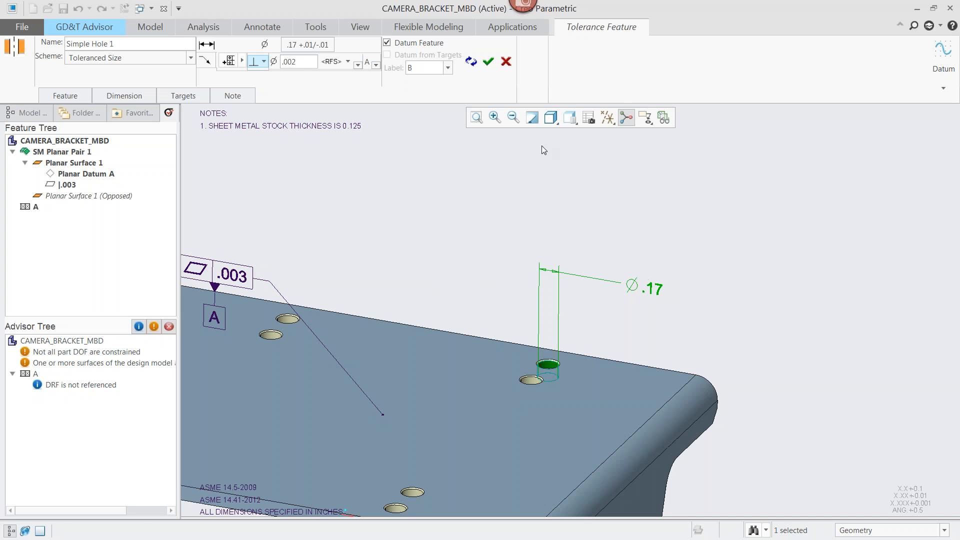
click(489, 61)
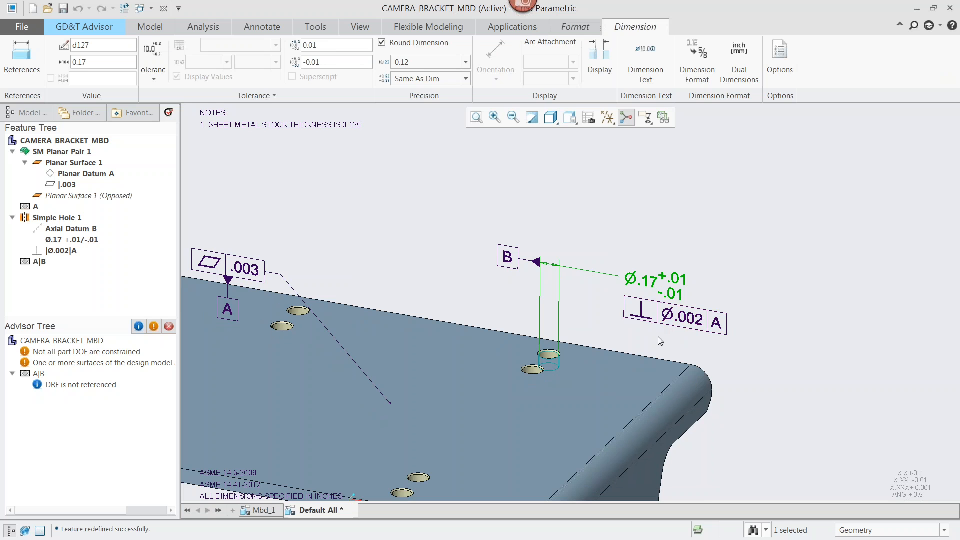
click(796, 342)
- Add the large central hole in the near side flange as a simple hole tolerance feature
scroll(797, 345, down, 3)
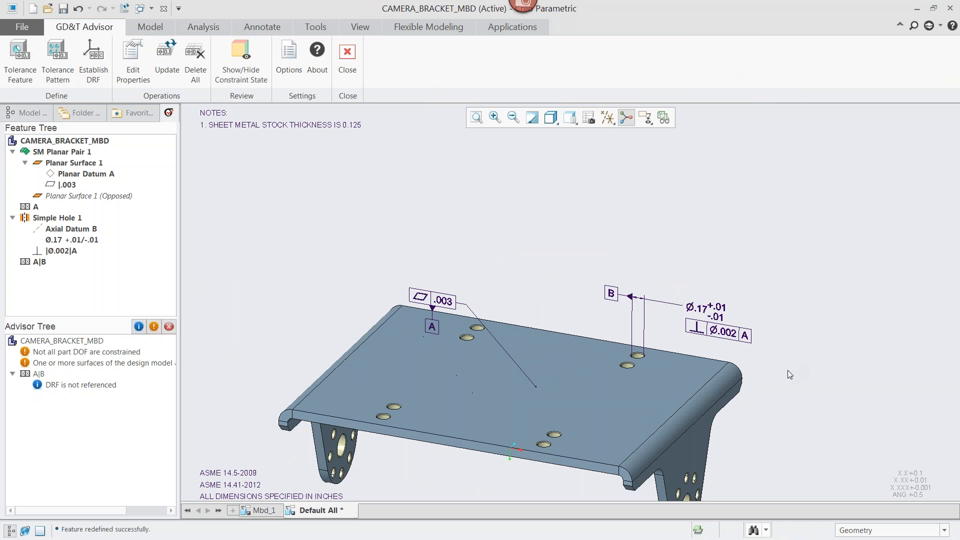
scroll(752, 445, down, 2)
shift+middle_drag(751, 444, 619, 385)
scroll(619, 386, up, 3)
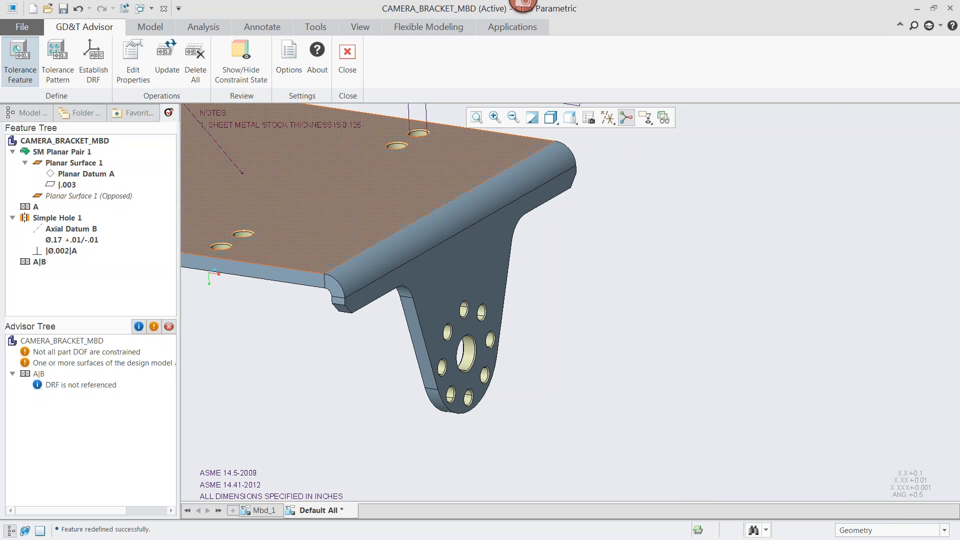
click(20, 60)
click(469, 357)
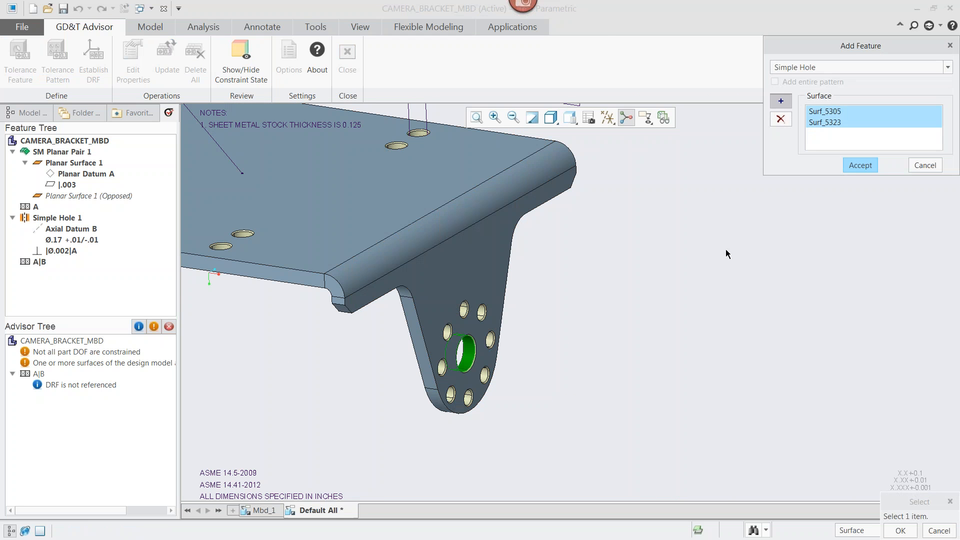
click(858, 165)
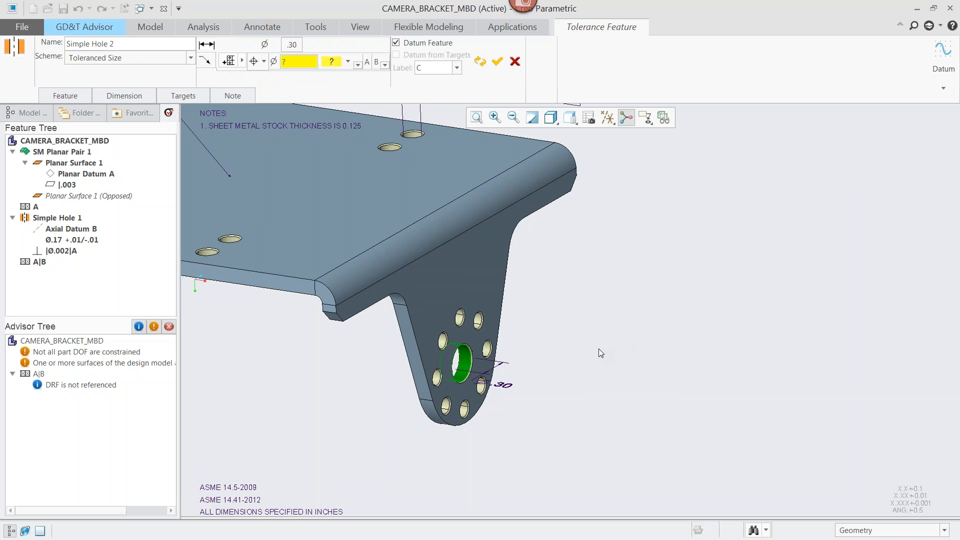
- Give the flange's central hole a position tolerance of .0025 at maximum material condition (M)
click(303, 62)
text(.0025)
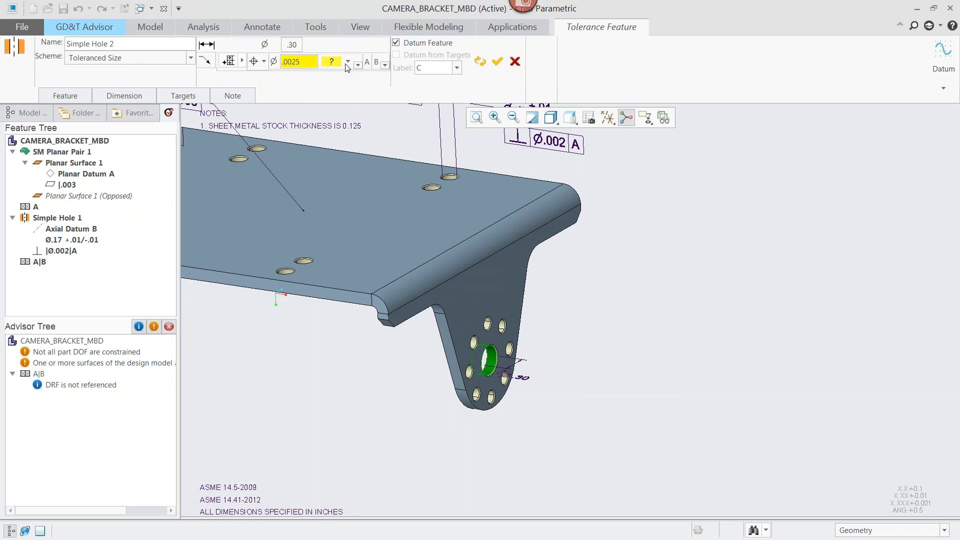
click(347, 62)
click(333, 77)
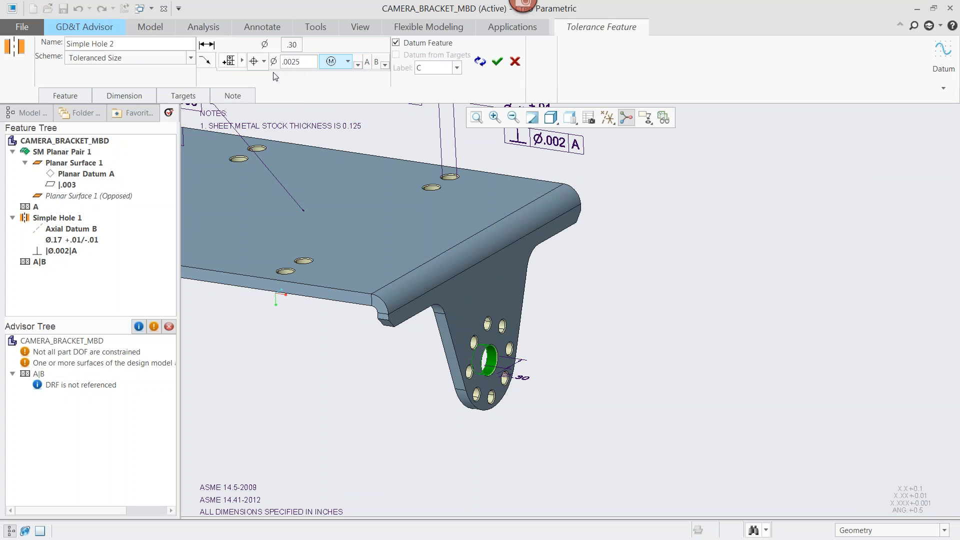
- Add a second control frame to the central hole with a parallelism tolerance of .002 and the RFS material condition
click(240, 62)
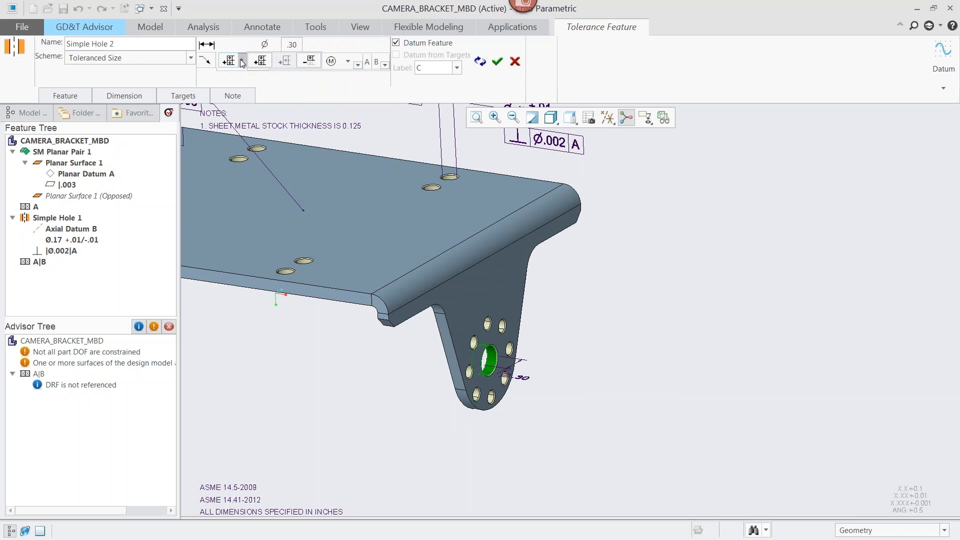
click(261, 61)
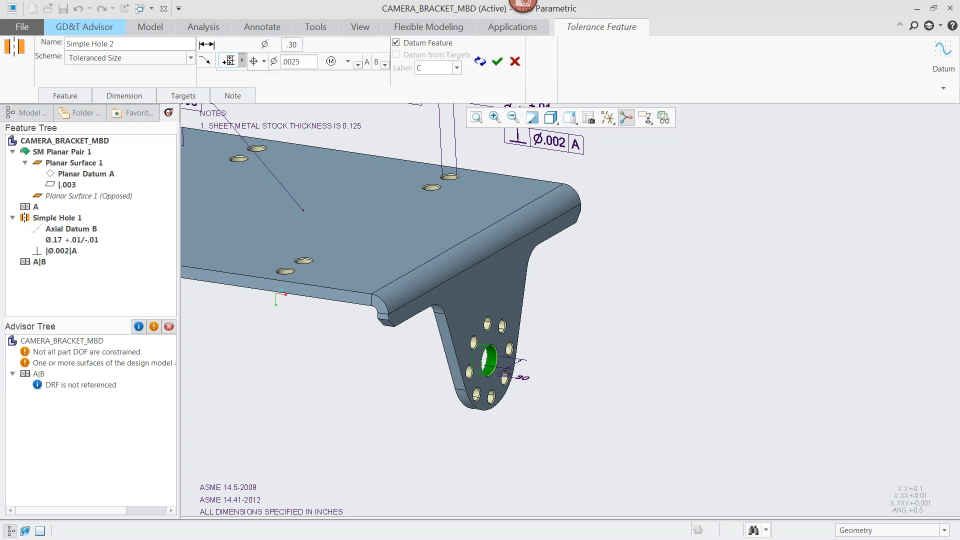
click(299, 79)
key(BackSpace)
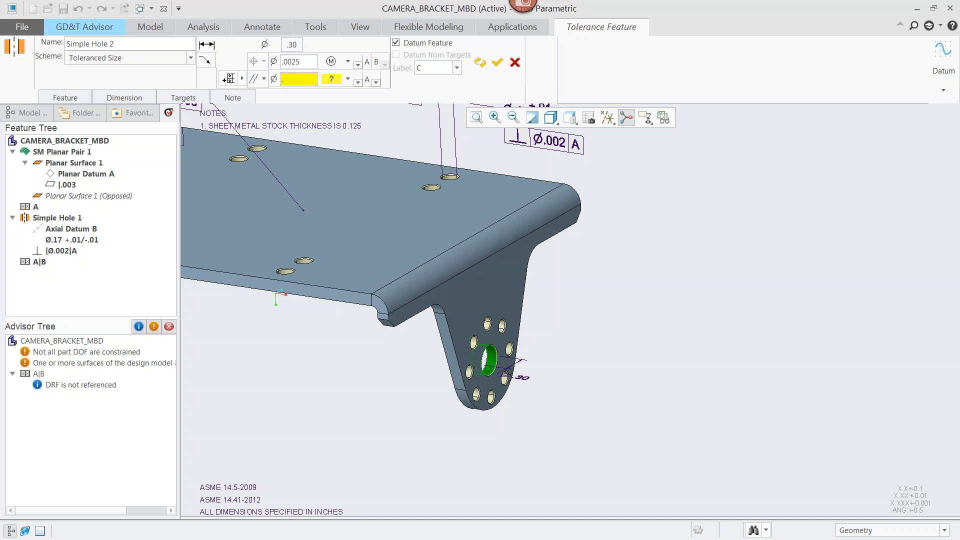
text(.002)
click(347, 81)
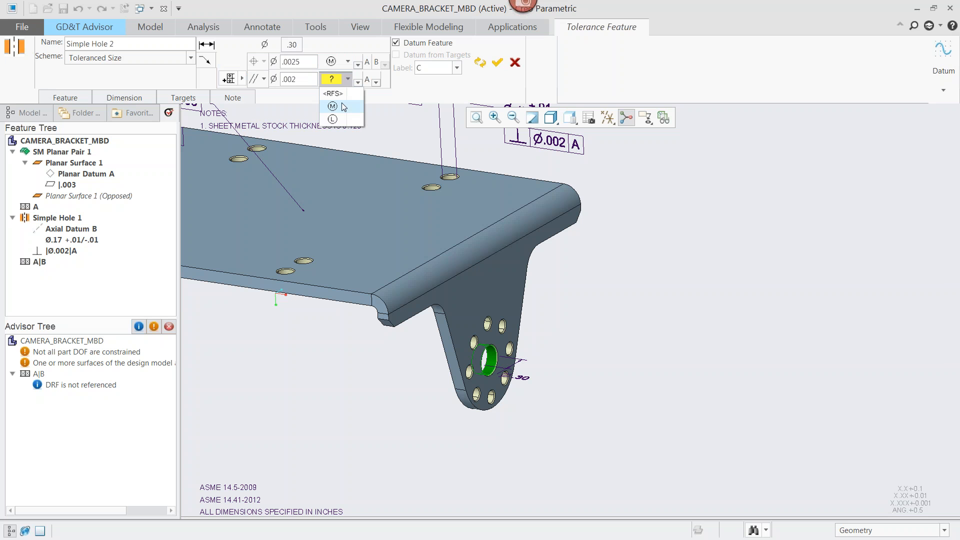
click(341, 106)
click(349, 80)
click(338, 98)
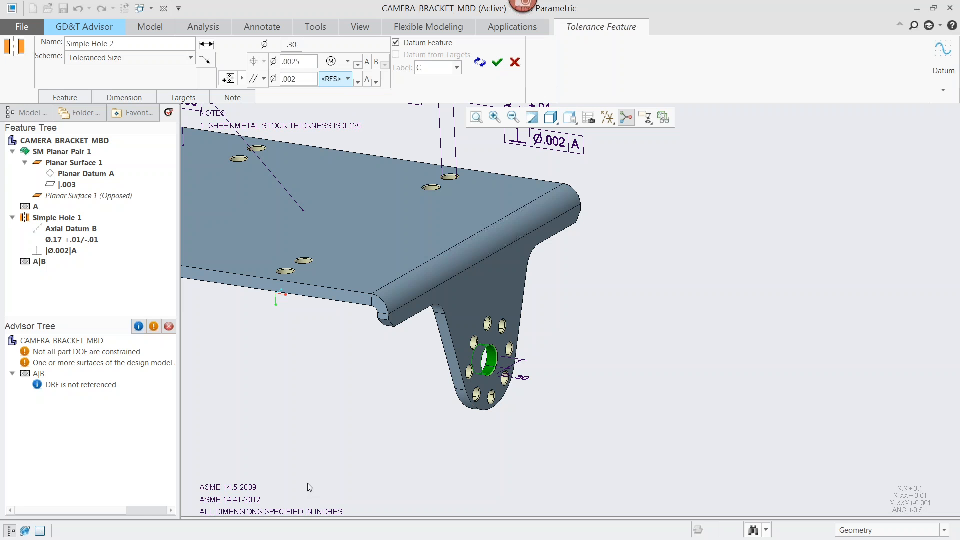
- Give the central hole's diameter a Plus / Minus tolerance of +.01/-.01 and accept the hole as datum feature C
middle_drag(415, 368, 556, 419)
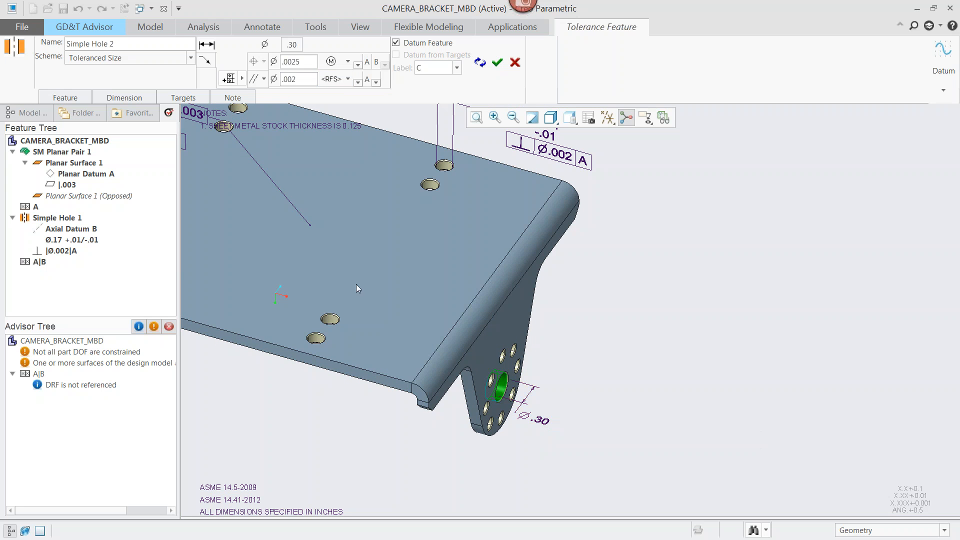
click(291, 44)
click(500, 247)
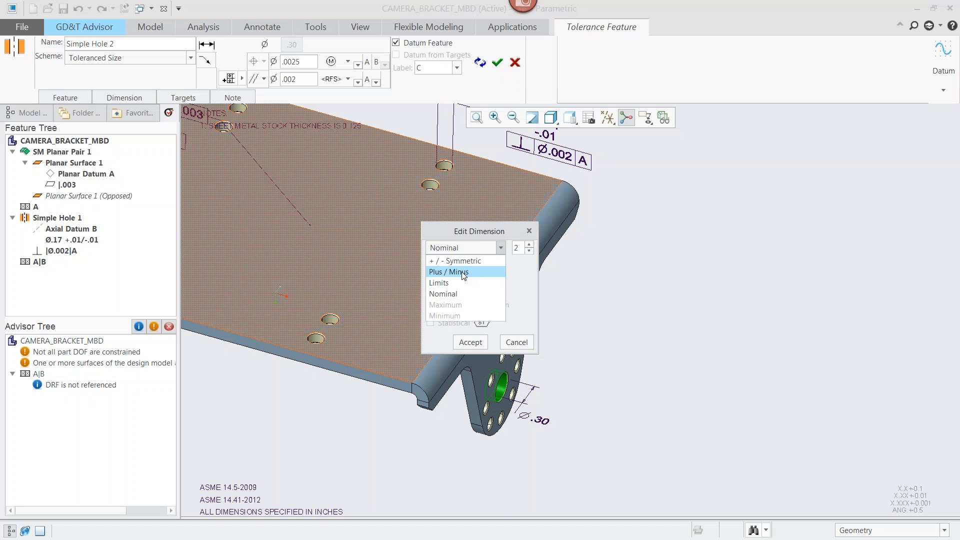
click(453, 270)
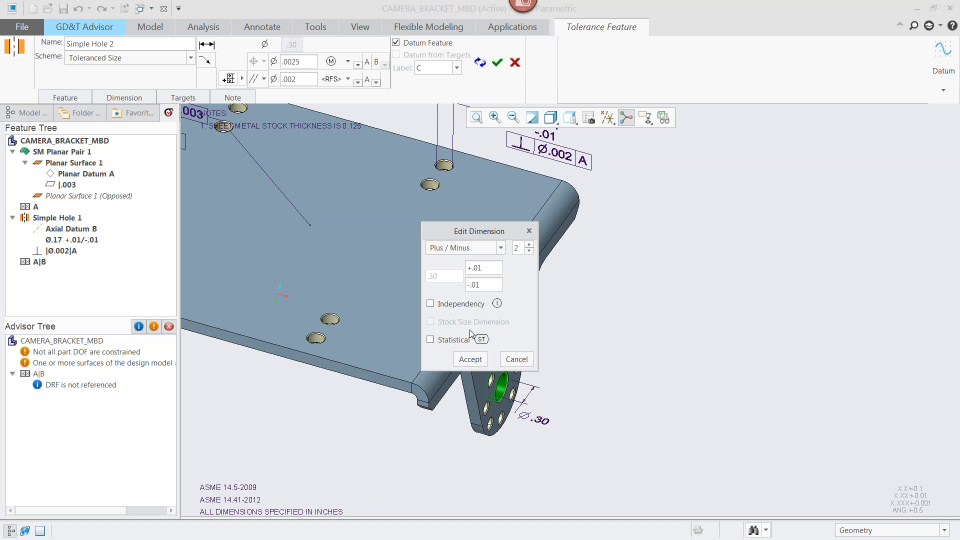
click(470, 359)
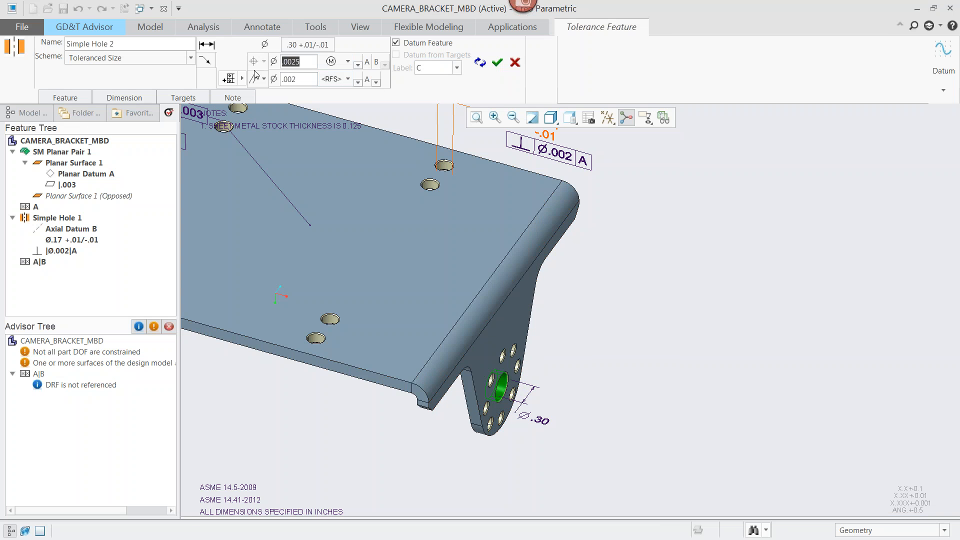
click(497, 62)
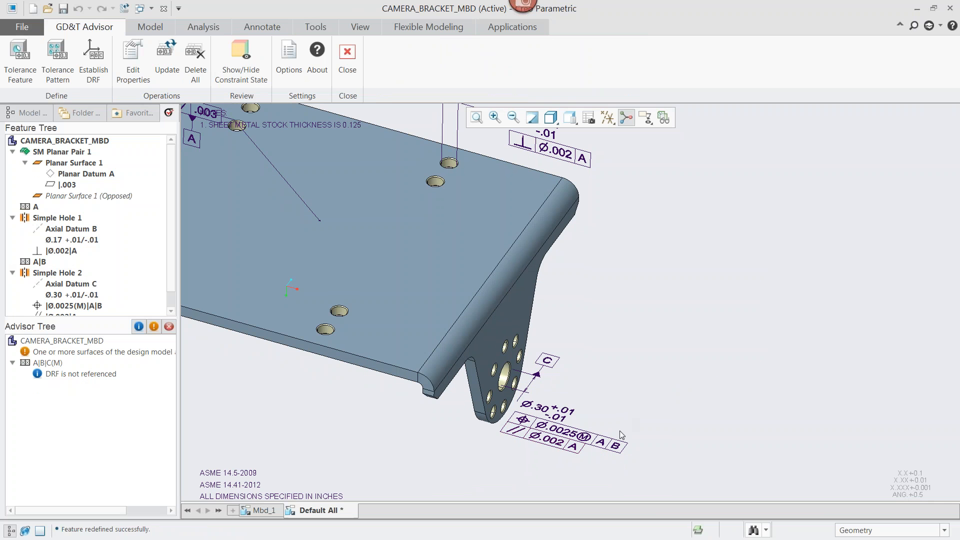
- Add the eight small holes around the flange's central hole as a tolerance pattern and place their diameter dimension beside the flange
mouse_move(610, 415)
middle_down()
mouse_move(707, 324)
mouse_move(729, 349)
middle_up()
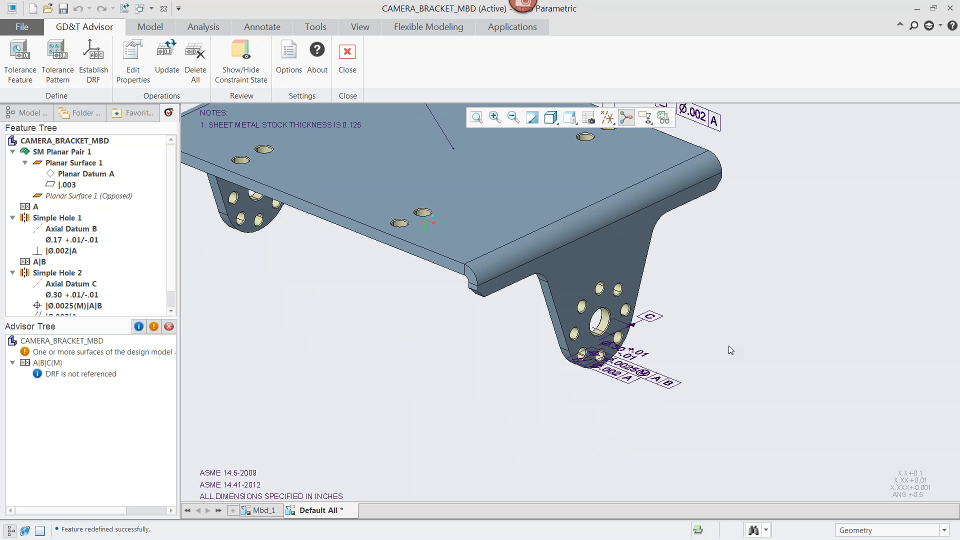
scroll(726, 345, down, 2)
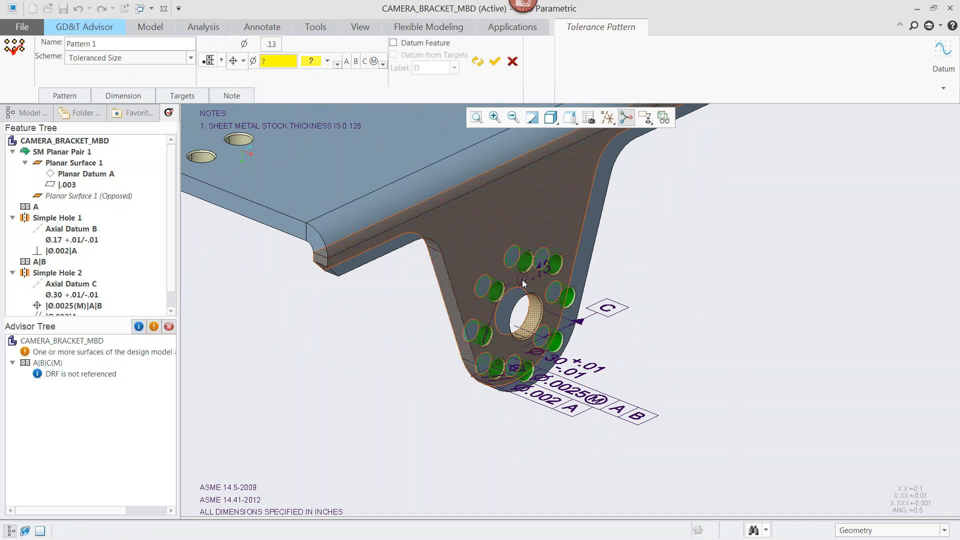
drag(523, 284, 386, 334)
scroll(400, 349, up, 2)
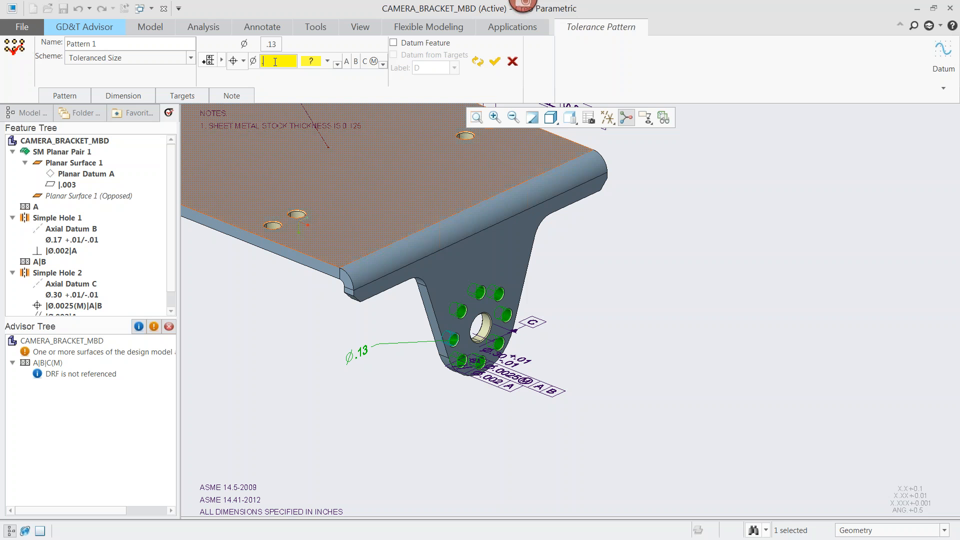
- Give the hole pattern a position tolerance of .0015 with the RFS material condition and accept the pattern
text(.0015)
click(327, 60)
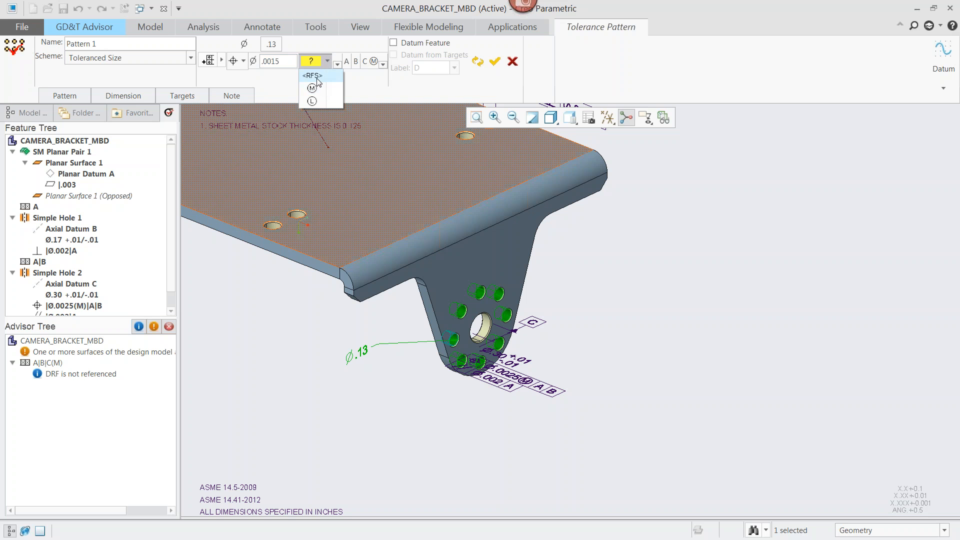
click(317, 76)
click(494, 61)
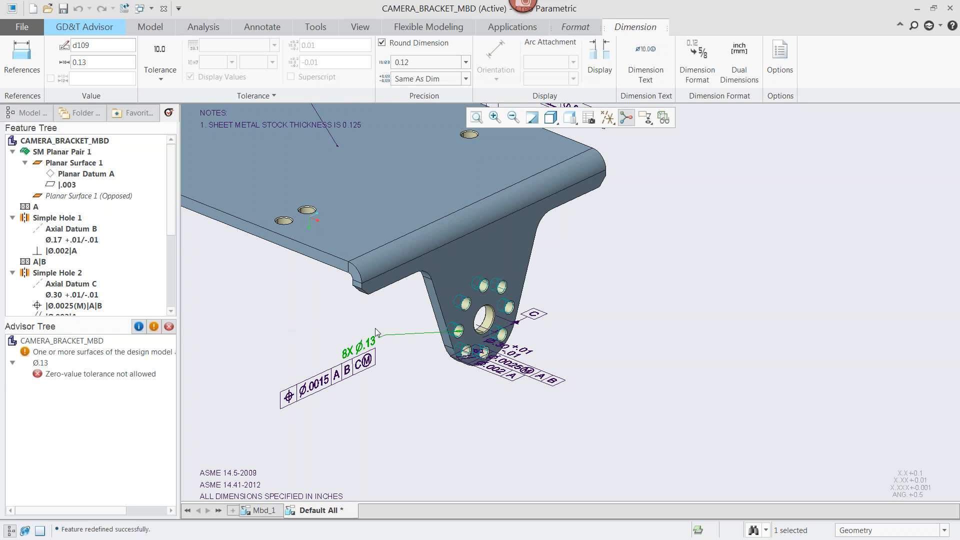
- Read the explanation of the advisor's zero-value tolerance error on the pattern diameter, and close the help page
scroll(353, 332, up, 1)
scroll(451, 190, up, 1)
scroll(228, 349, down, 1)
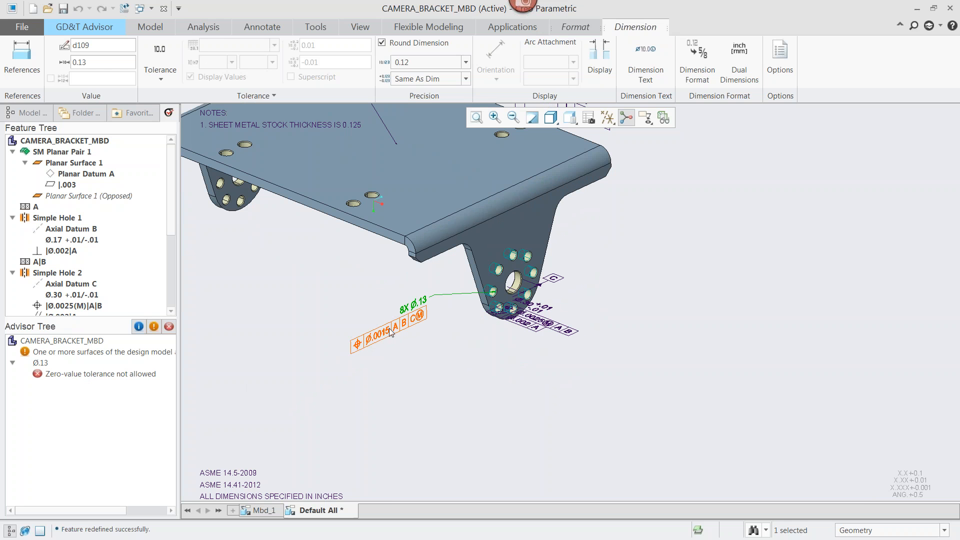
right_click(110, 376)
click(144, 379)
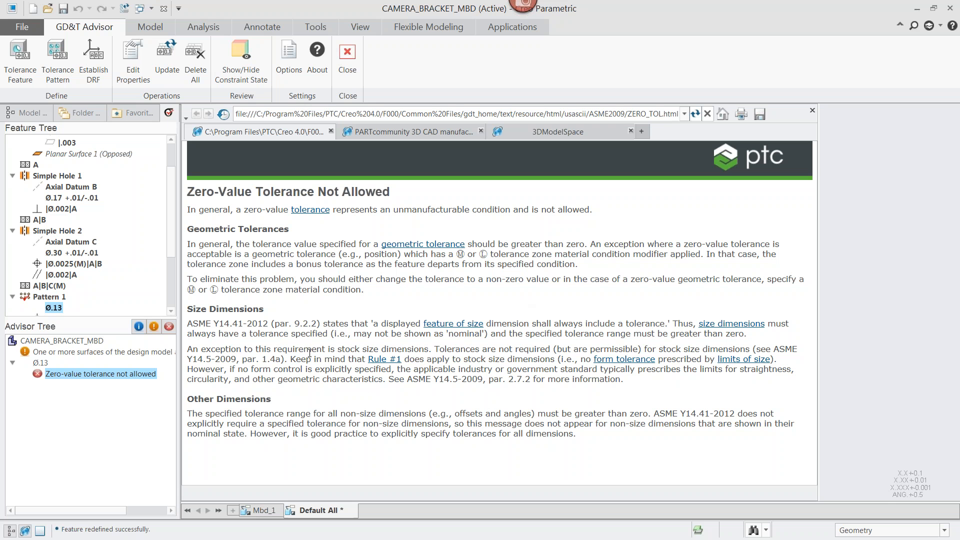
click(812, 111)
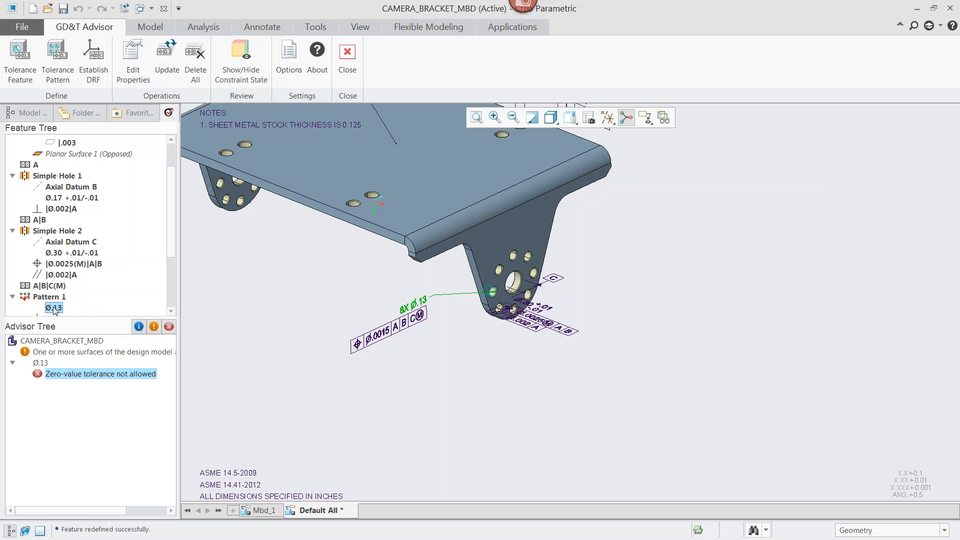
- Give the hole pattern's diameter dimension a Plus / Minus tolerance of +.01/-.01
click(54, 309)
right_click(54, 309)
mouse_move(93, 316)
click(170, 313)
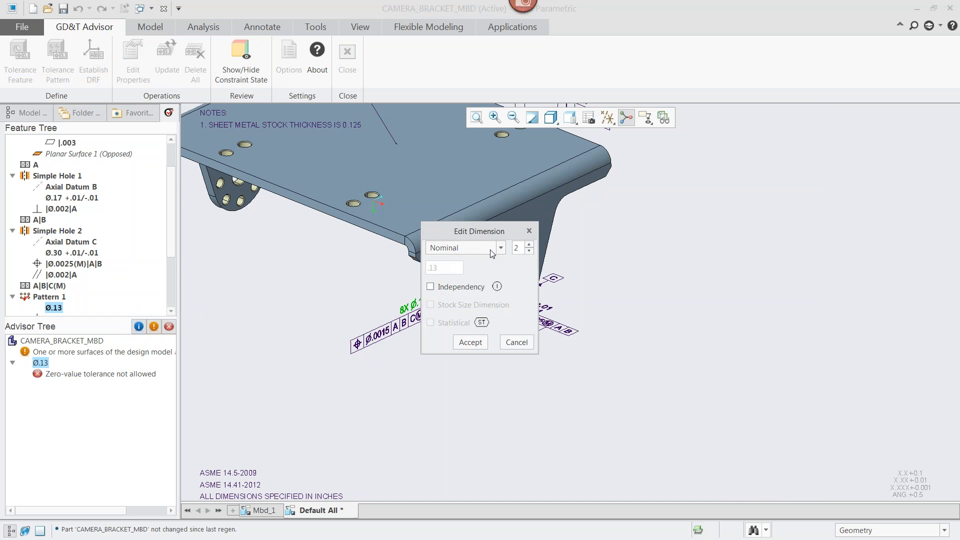
click(489, 248)
click(469, 272)
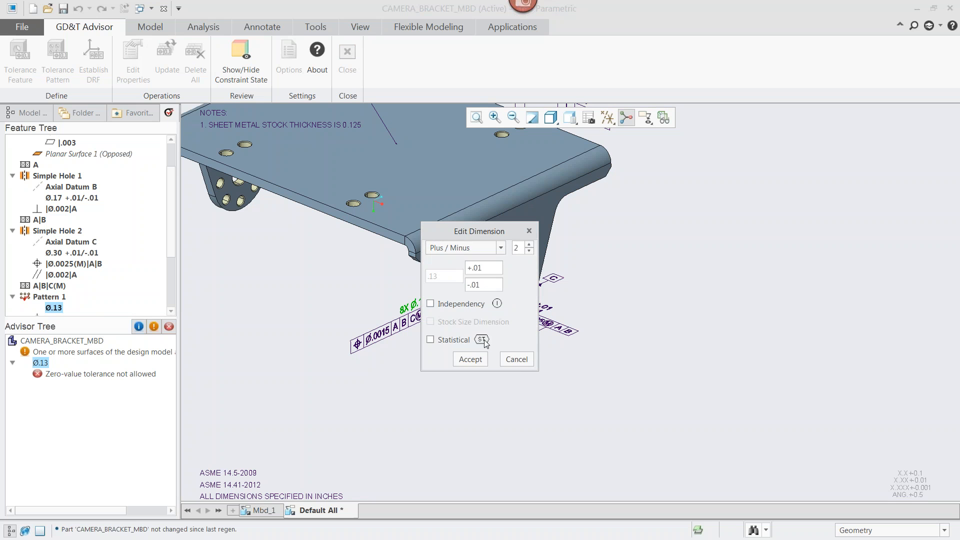
click(470, 359)
- Show the constraint state colours on the whole bracket and examine which surfaces are constrained
scroll(523, 404, down, 2)
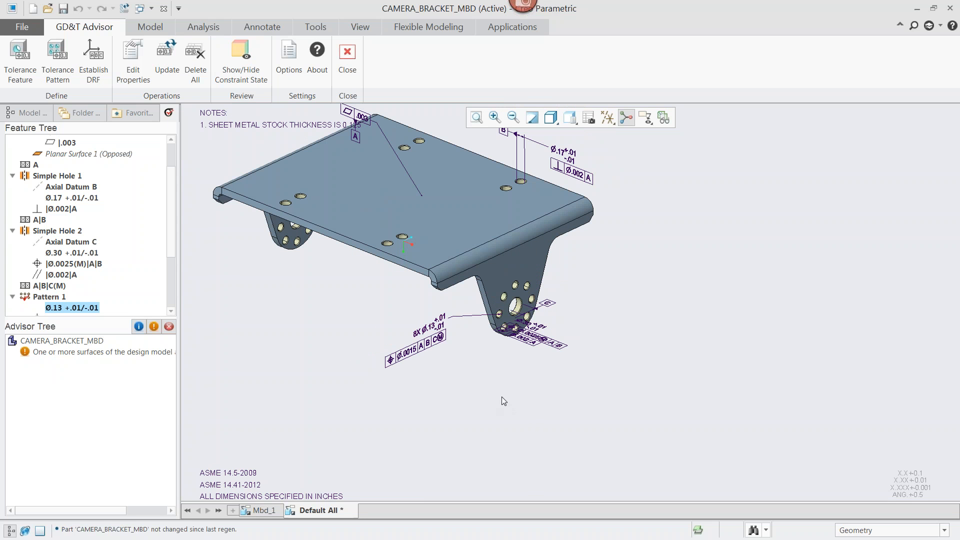
scroll(515, 400, down, 2)
middle_drag(605, 314, 615, 307)
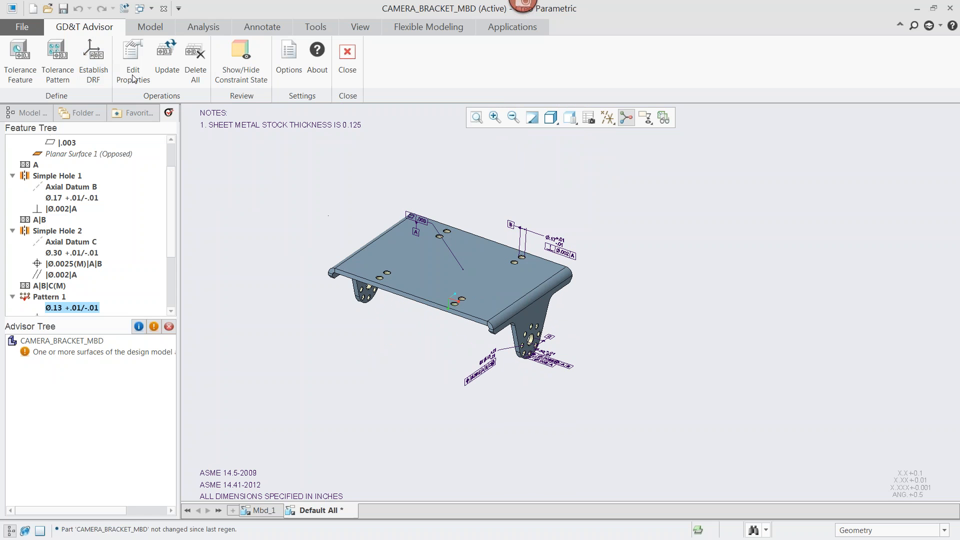
click(241, 68)
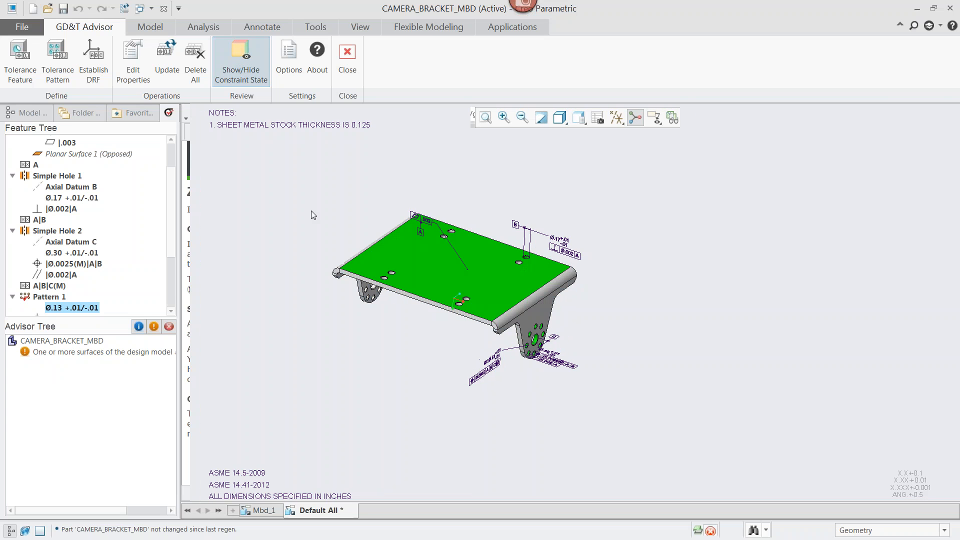
scroll(481, 346, up, 2)
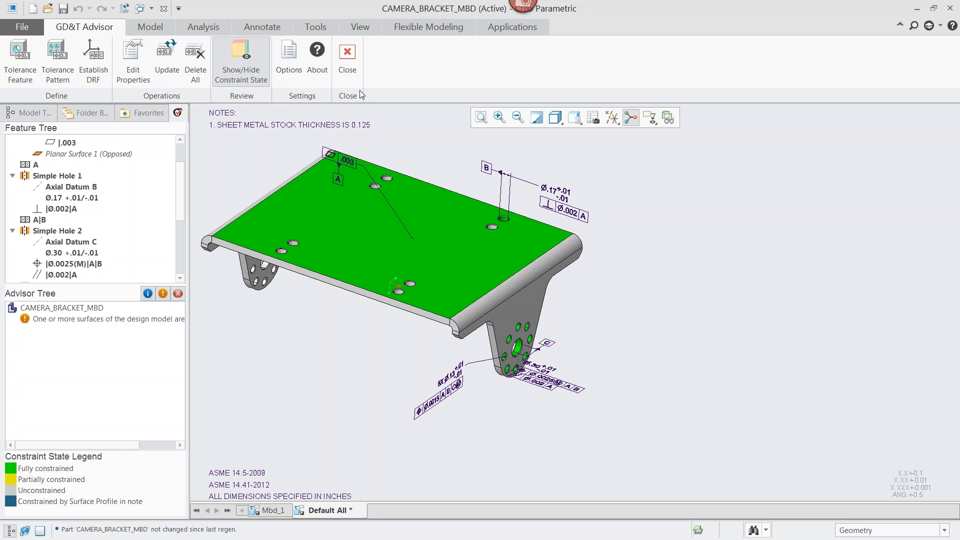
- Close GD&T Advisor and open the part pd2_gp_finger.prt in a maximized window
click(347, 53)
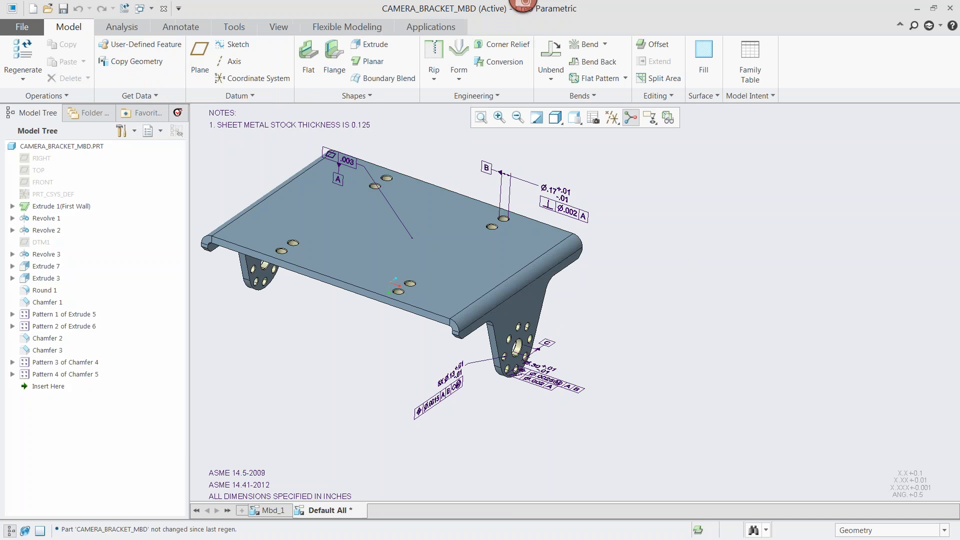
click(48, 9)
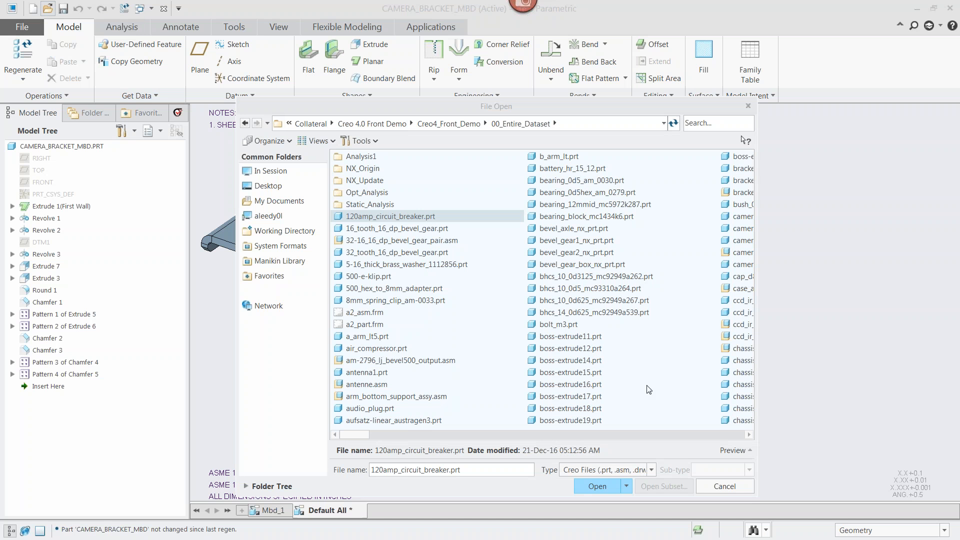
click(725, 123)
text(finger)
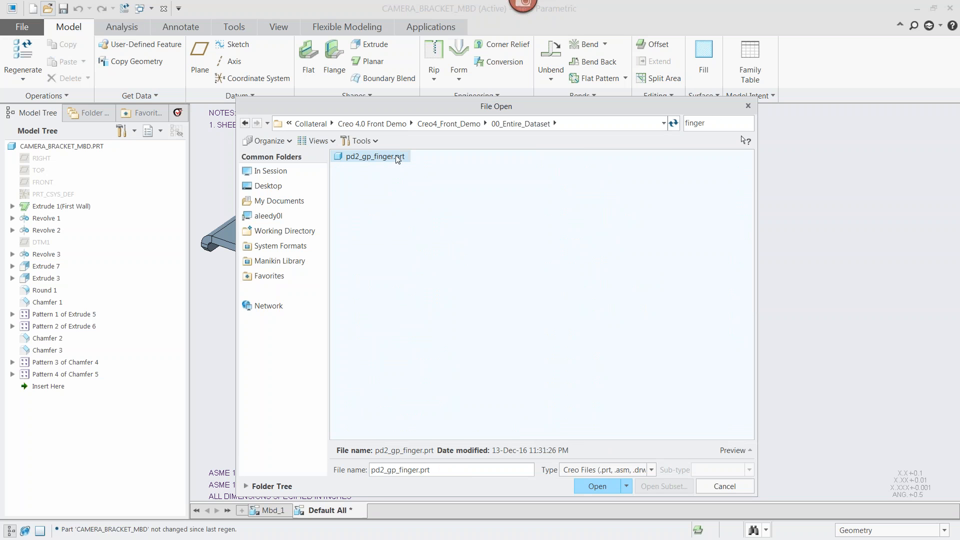
click(595, 488)
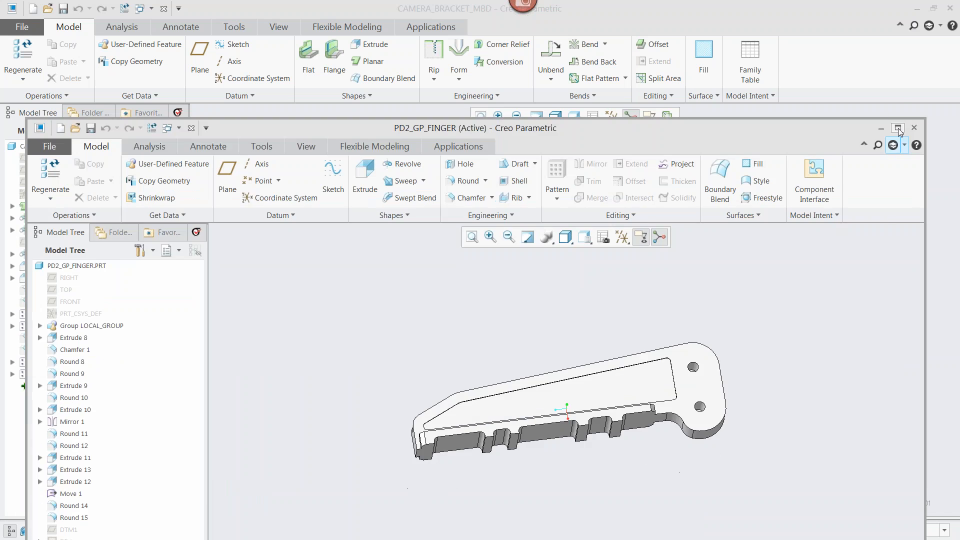
click(898, 129)
middle_drag(670, 320, 662, 351)
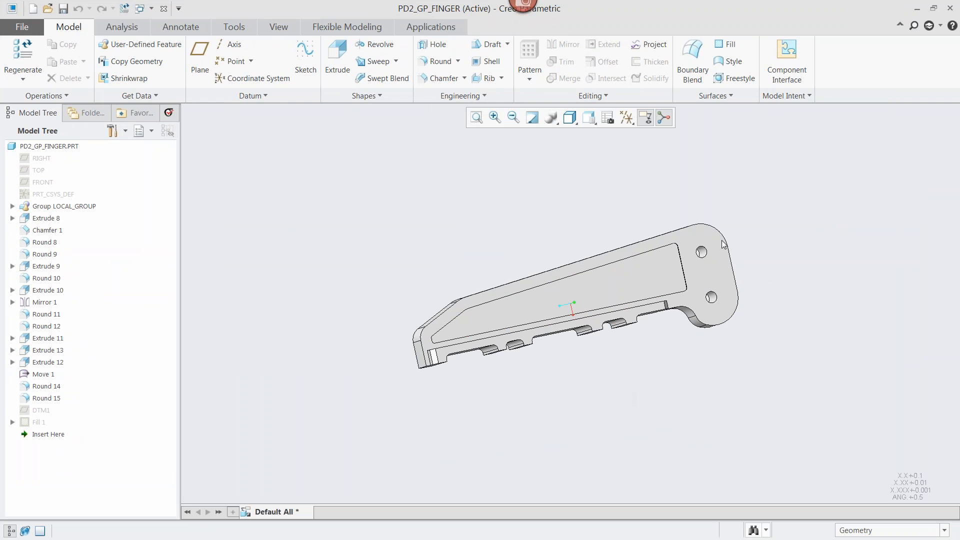
- Calculate the mass properties of the gripper finger's solid geometry using the default coordinate system
click(124, 27)
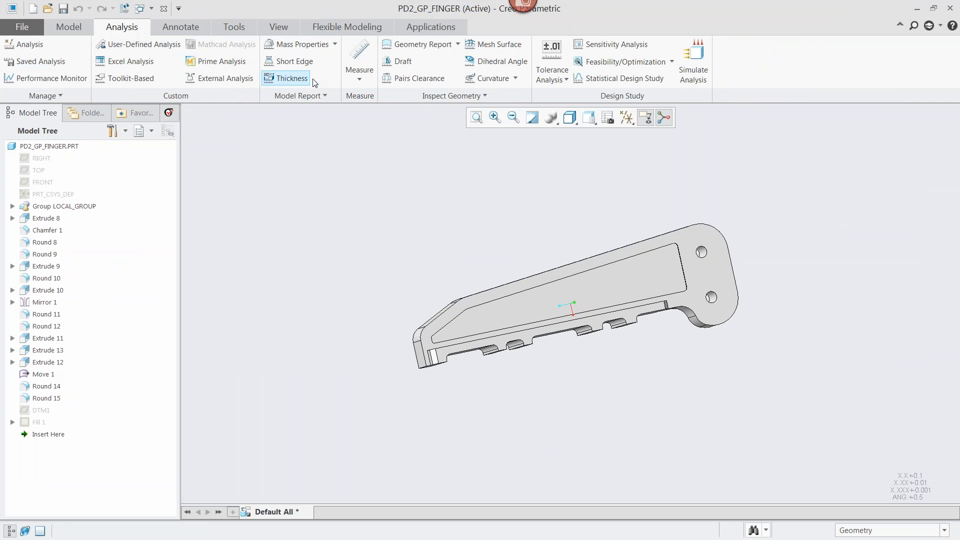
click(298, 44)
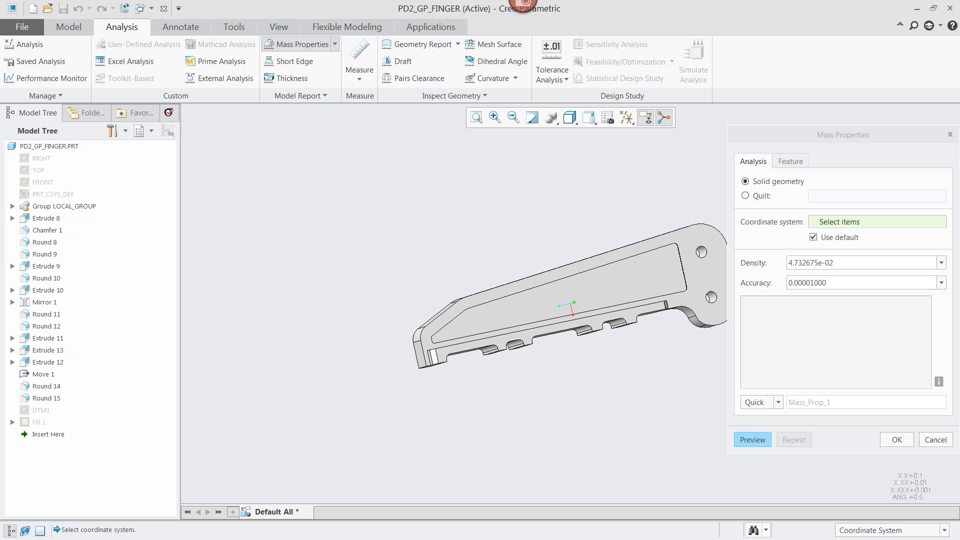
click(753, 443)
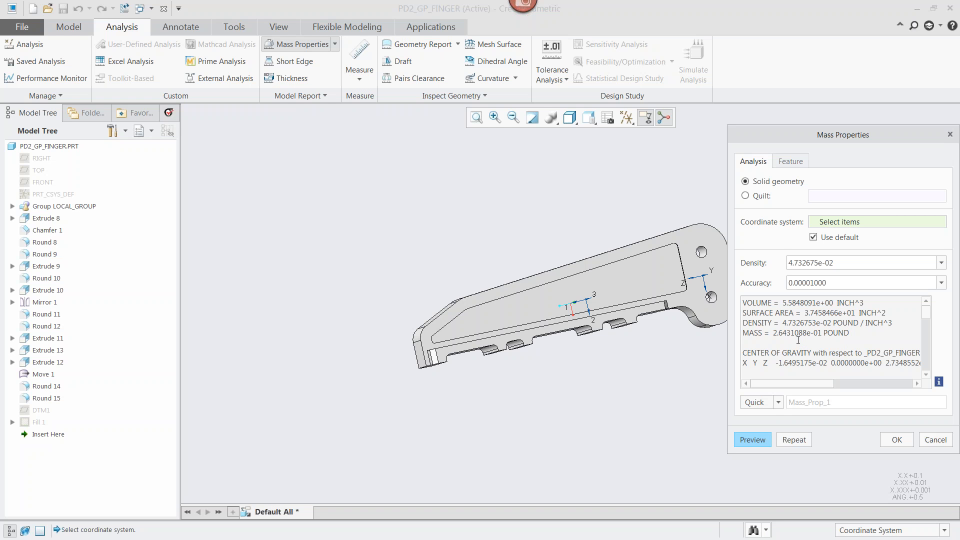
click(896, 442)
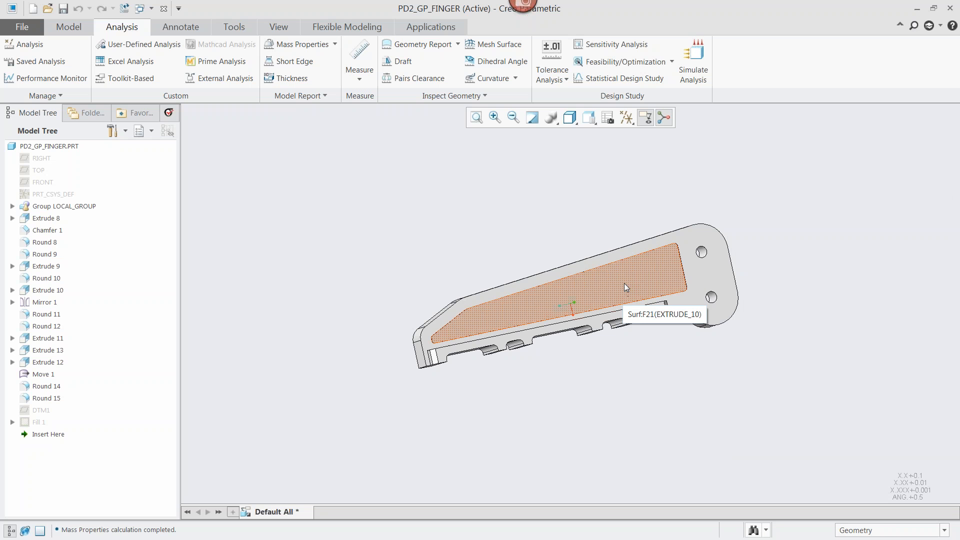
- Redefine Extrude 11 so its pocket cuts through all of the finger
click(54, 339)
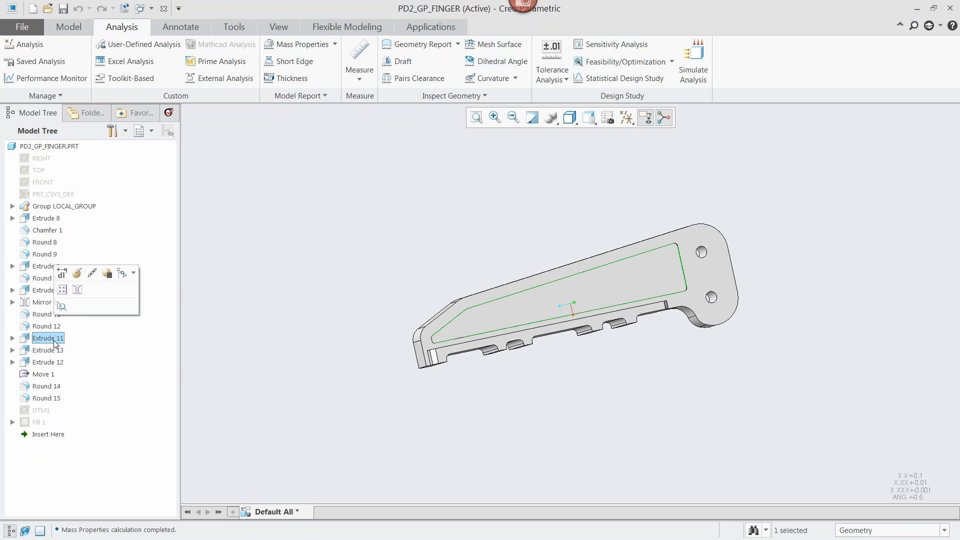
click(77, 273)
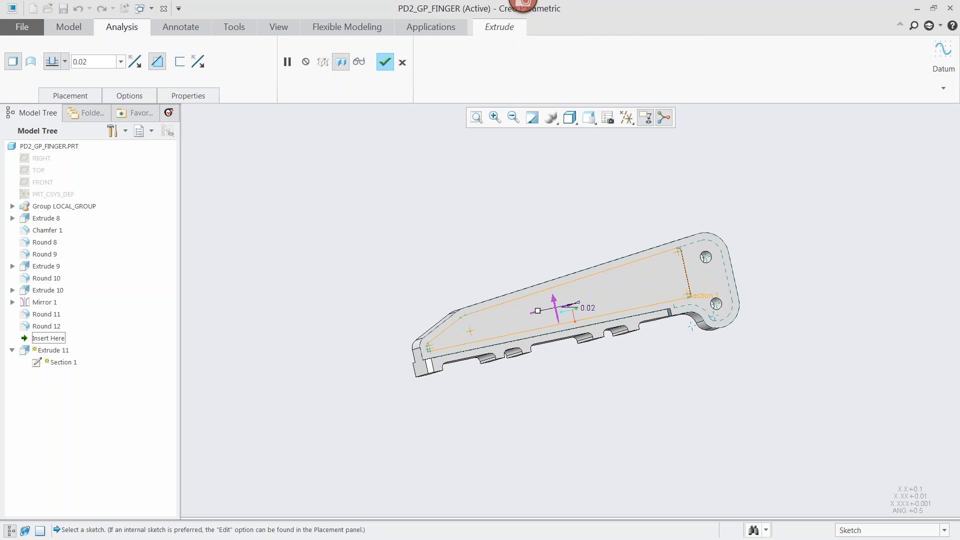
click(64, 62)
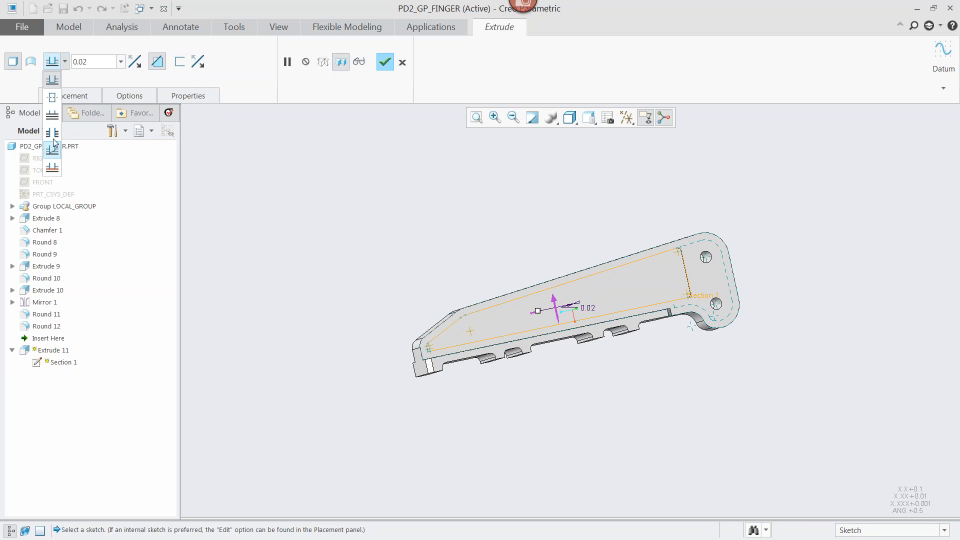
click(54, 134)
click(384, 62)
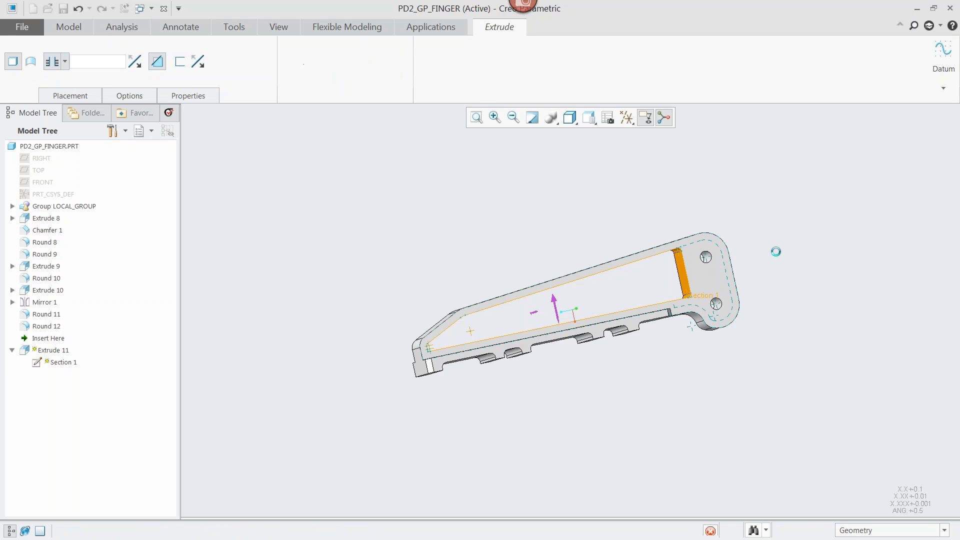
middle_drag(605, 339, 600, 369)
click(667, 397)
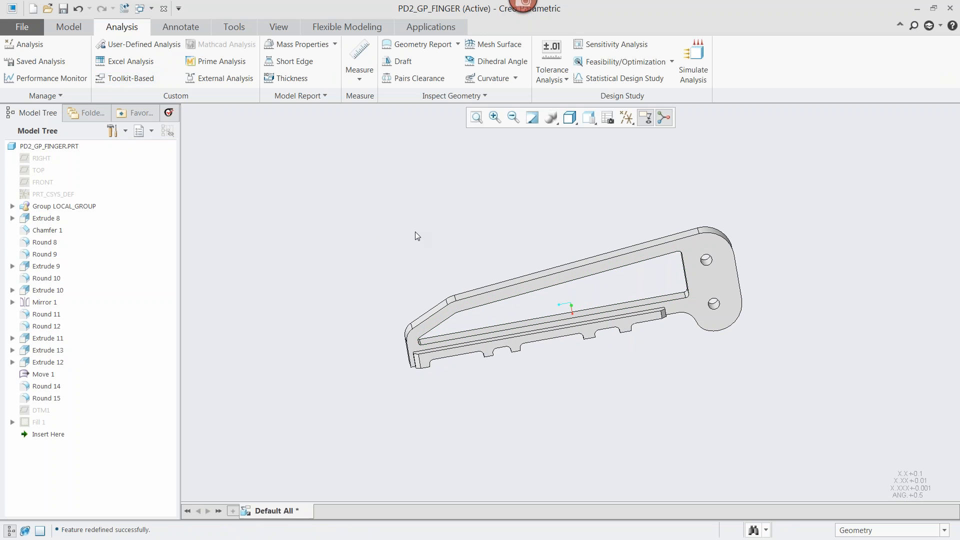
- Start a 3D lattice feature and add the intent surfaces of Extrude 11 as its boundary reference
click(68, 27)
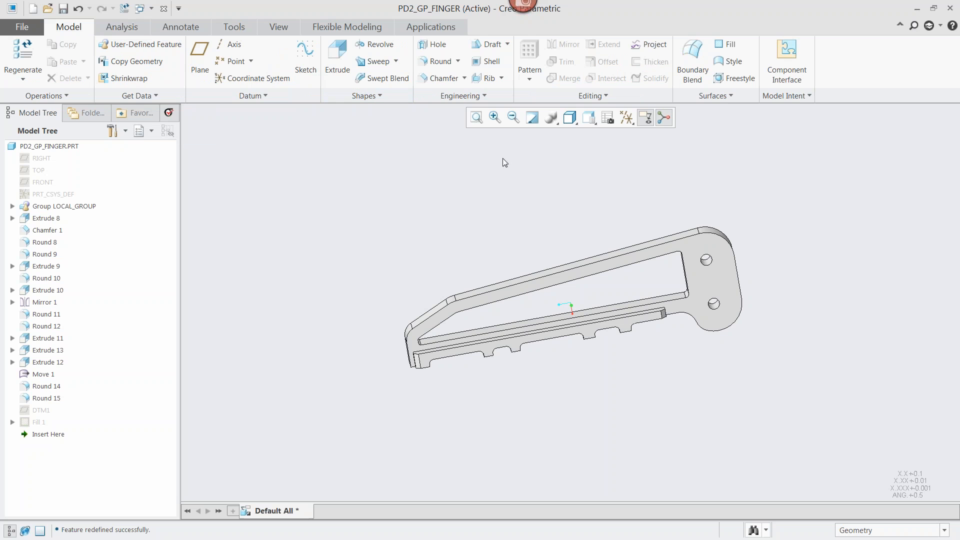
click(471, 95)
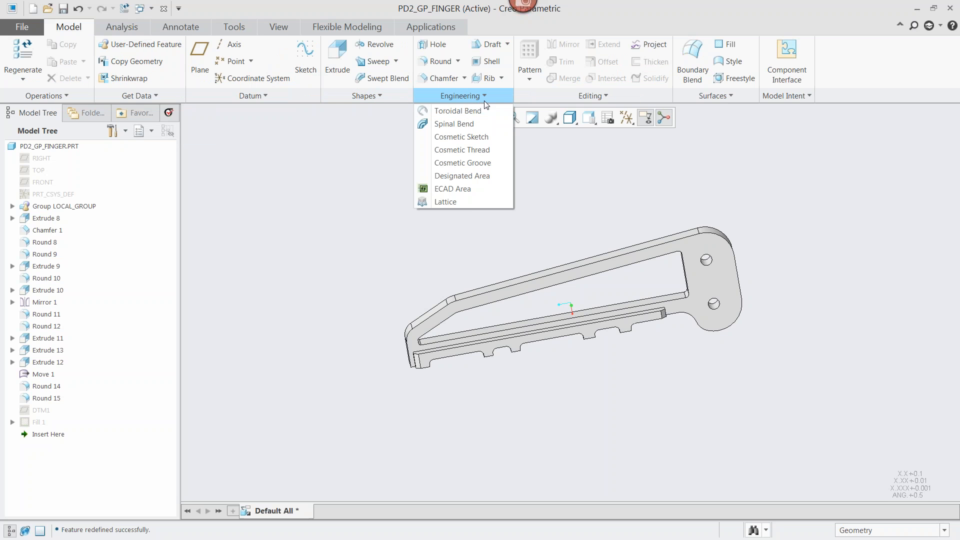
click(469, 202)
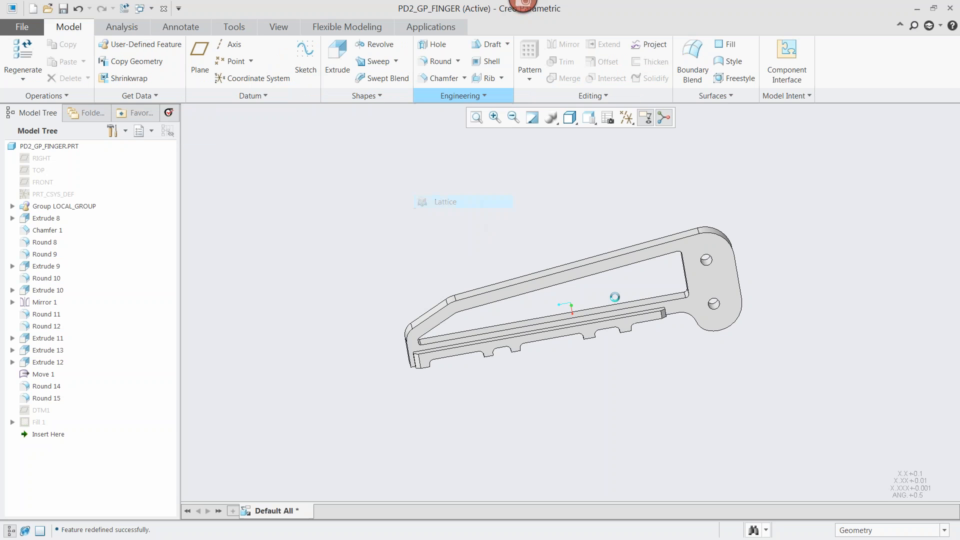
middle_drag(594, 221, 596, 158)
right_click(557, 240)
click(592, 268)
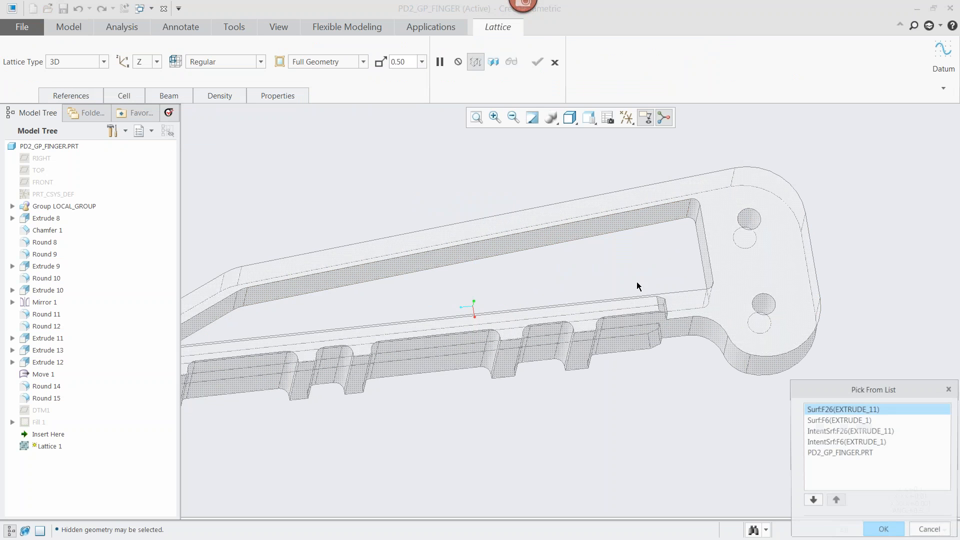
click(844, 431)
click(883, 531)
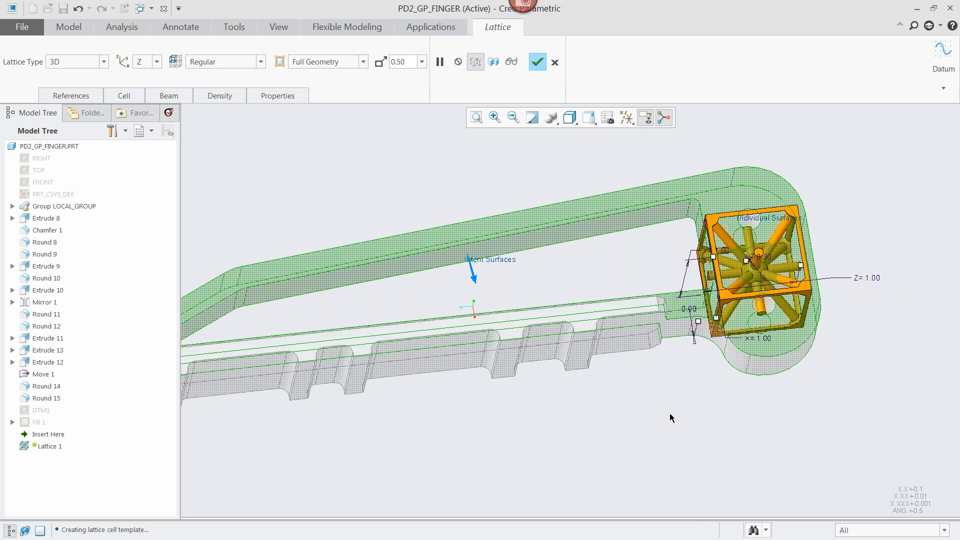
- Set the lattice cell size to 0.5 and preview the lattice across the finger's pocket
double_click(398, 61)
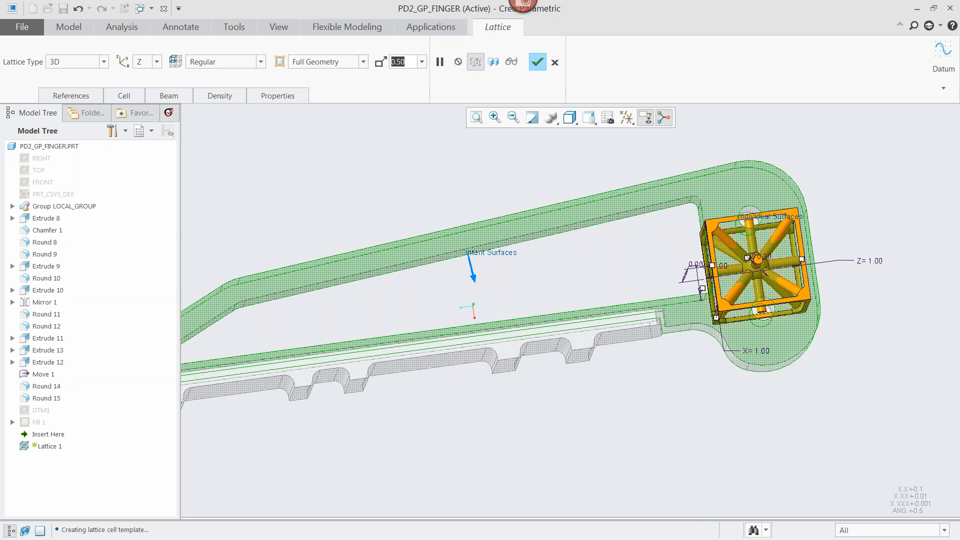
text(.5)
key(Return)
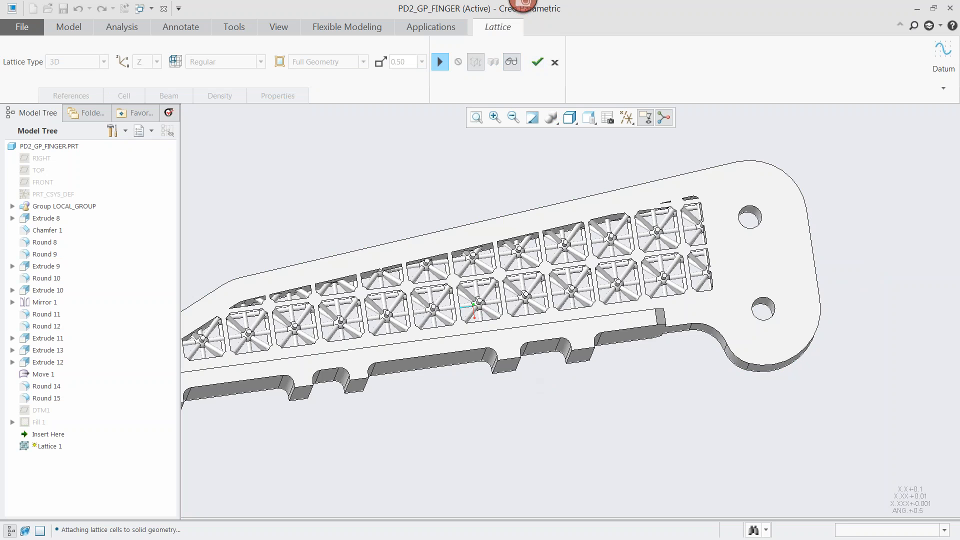
scroll(539, 396, down, 2)
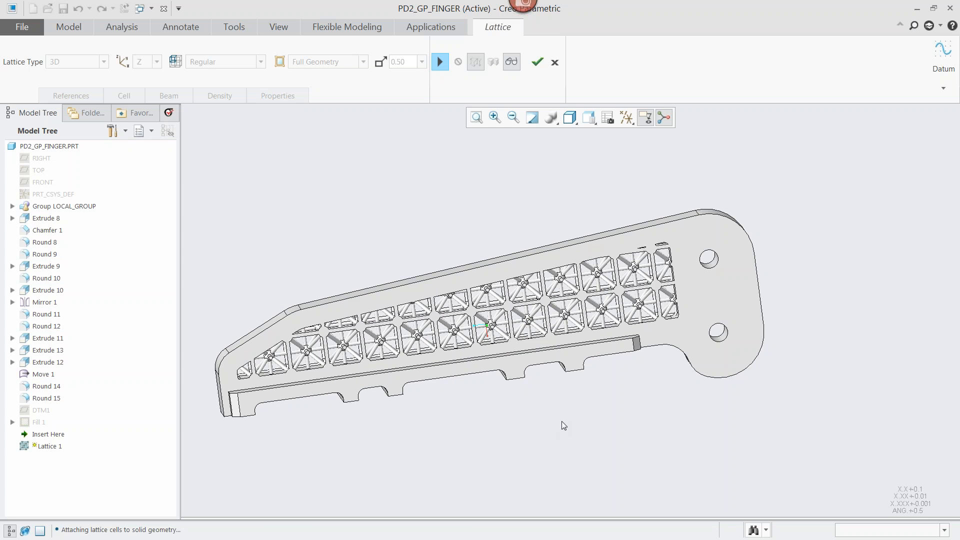
- Exclude inner horizontal beams from the lattice cell, enable removal of dangling beams, and inspect the previewed lattice
click(442, 64)
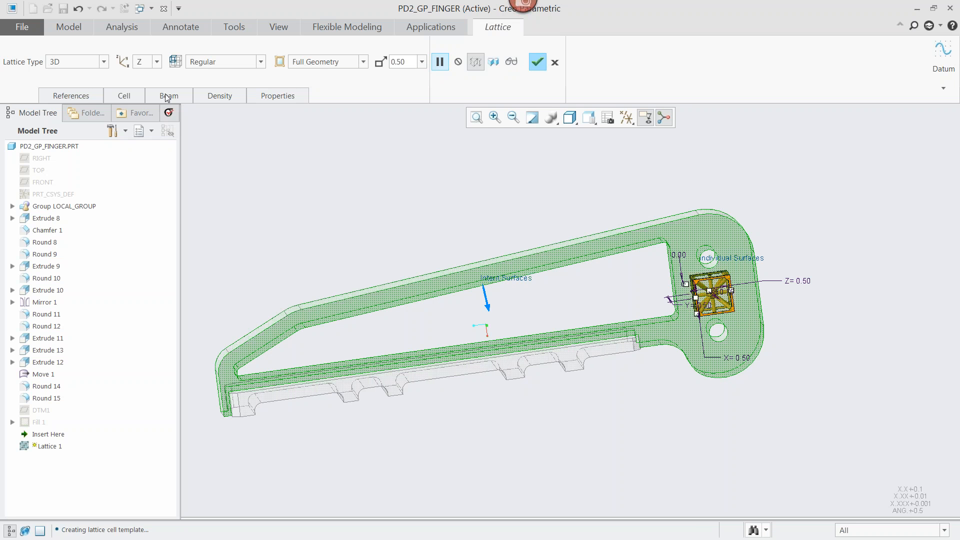
click(167, 96)
click(125, 96)
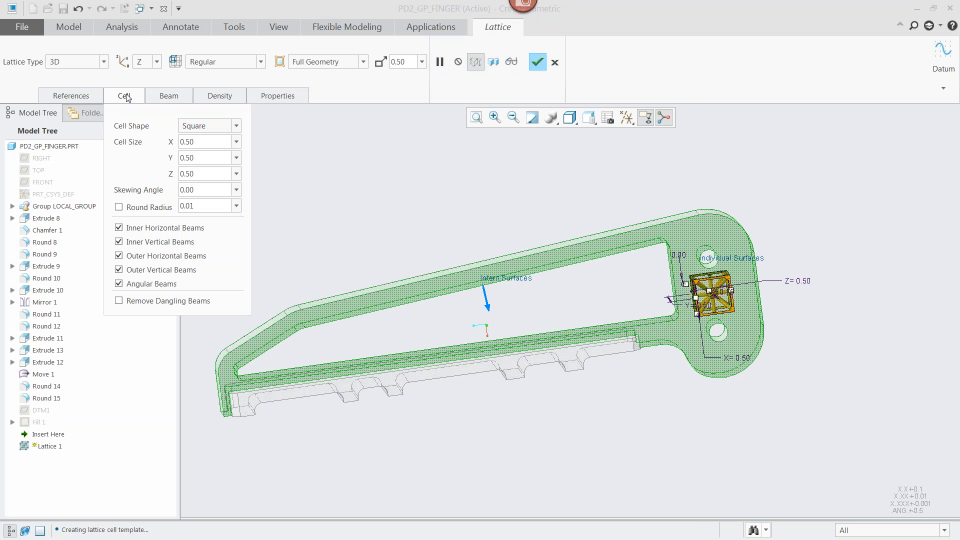
click(119, 229)
click(119, 302)
click(510, 62)
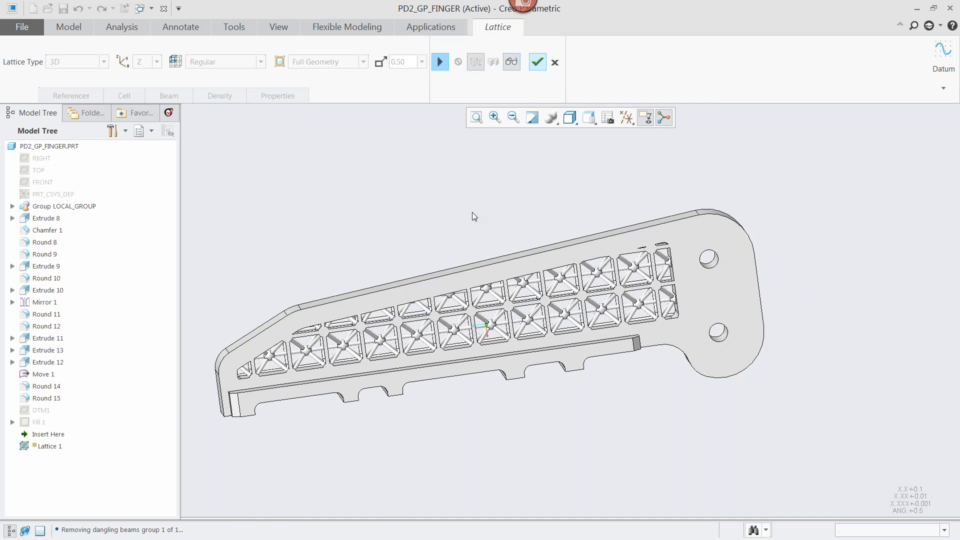
scroll(607, 309, down, 5)
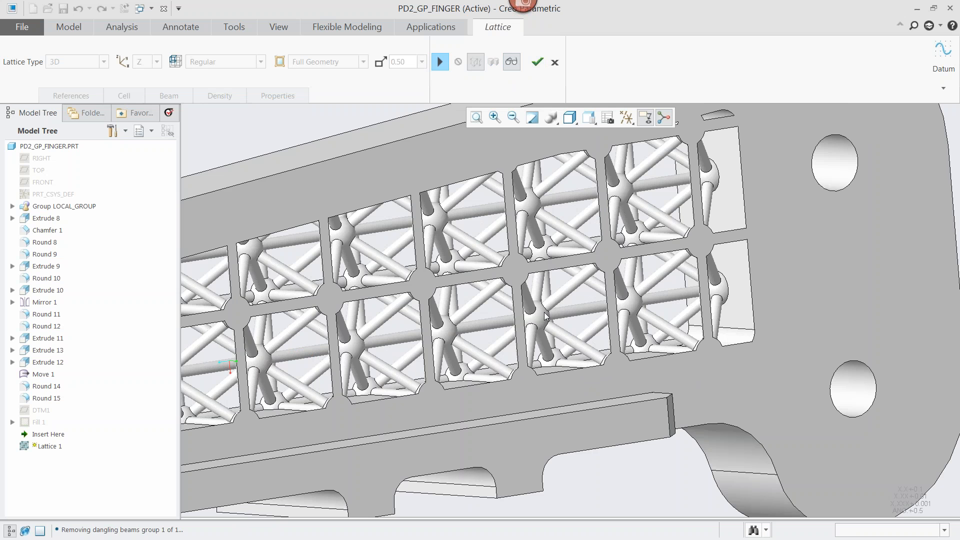
mouse_move(546, 320)
middle_down()
mouse_move(574, 312)
mouse_move(561, 304)
mouse_move(529, 311)
mouse_move(534, 349)
middle_up()
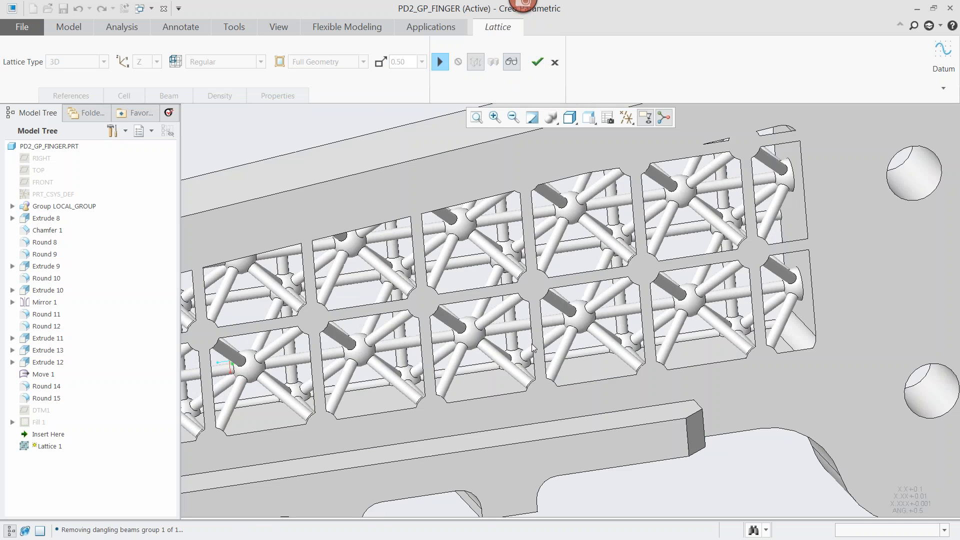
scroll(533, 348, up, 5)
scroll(474, 372, up, 2)
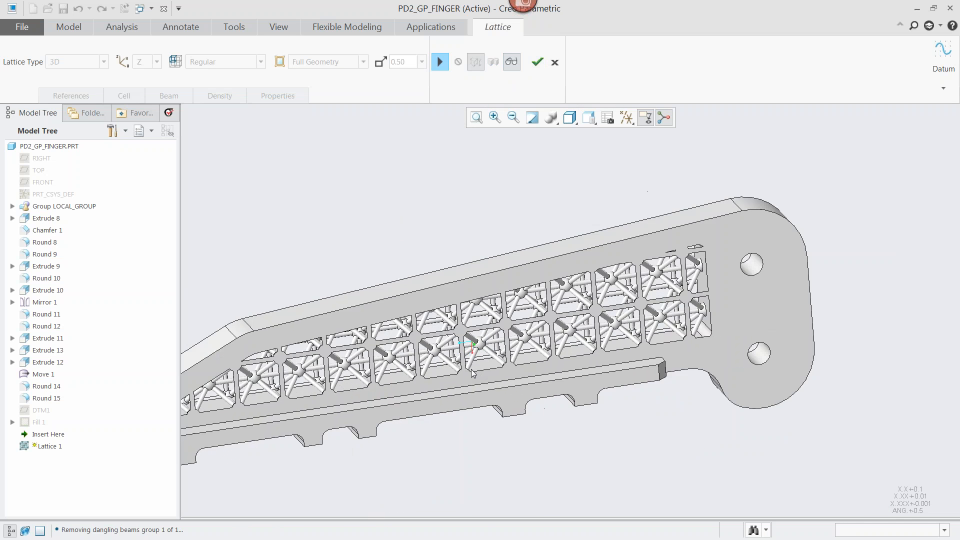
scroll(356, 380, down, 1)
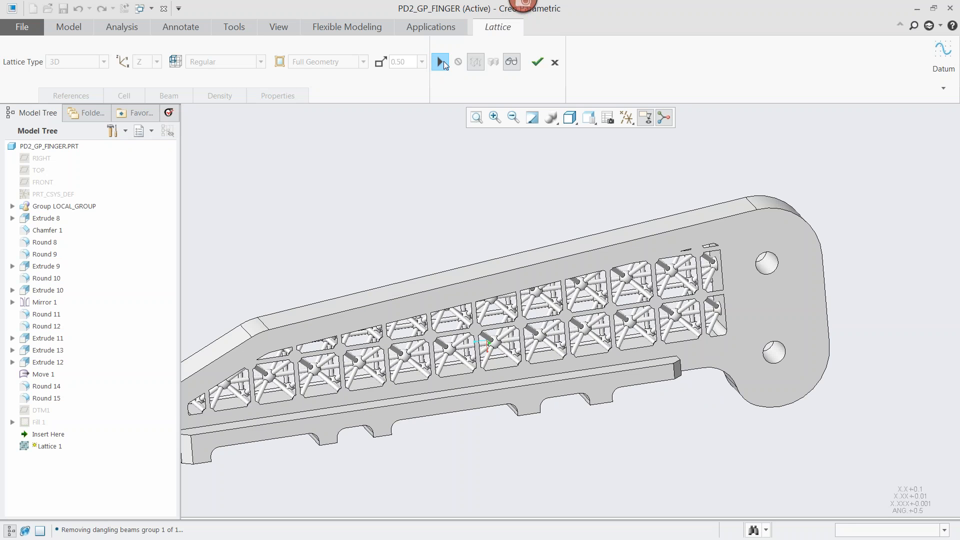
- Change the lattice to type 2.5D oriented along the Y axis and preview it
click(441, 62)
click(104, 62)
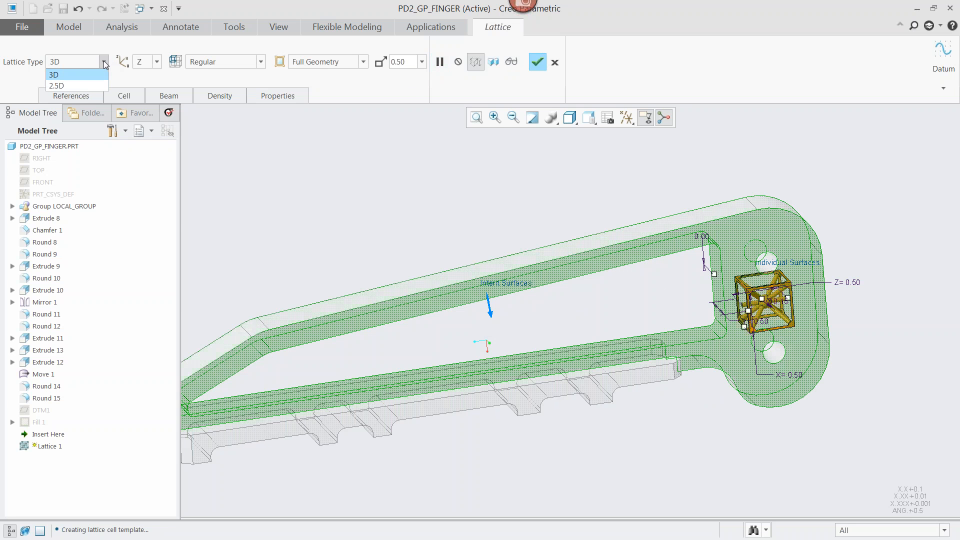
click(70, 86)
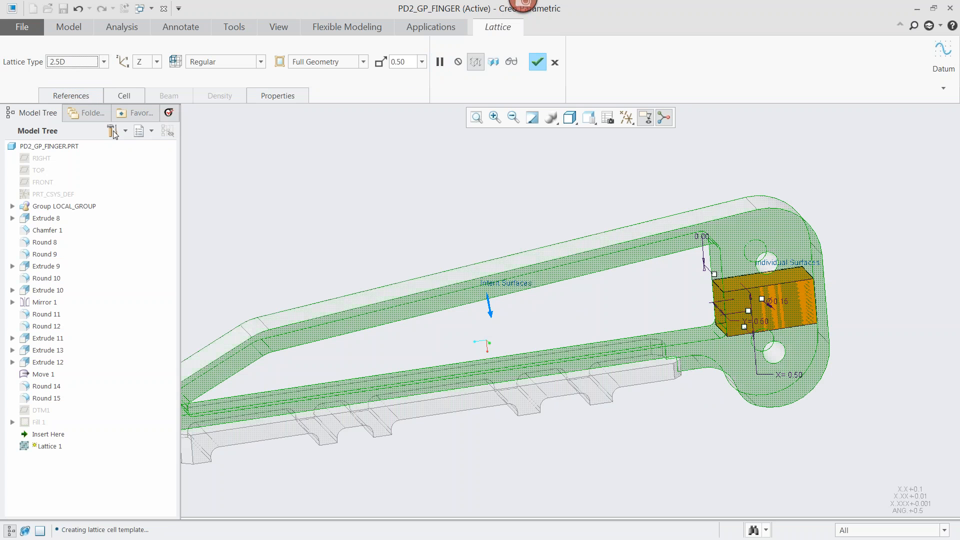
click(157, 61)
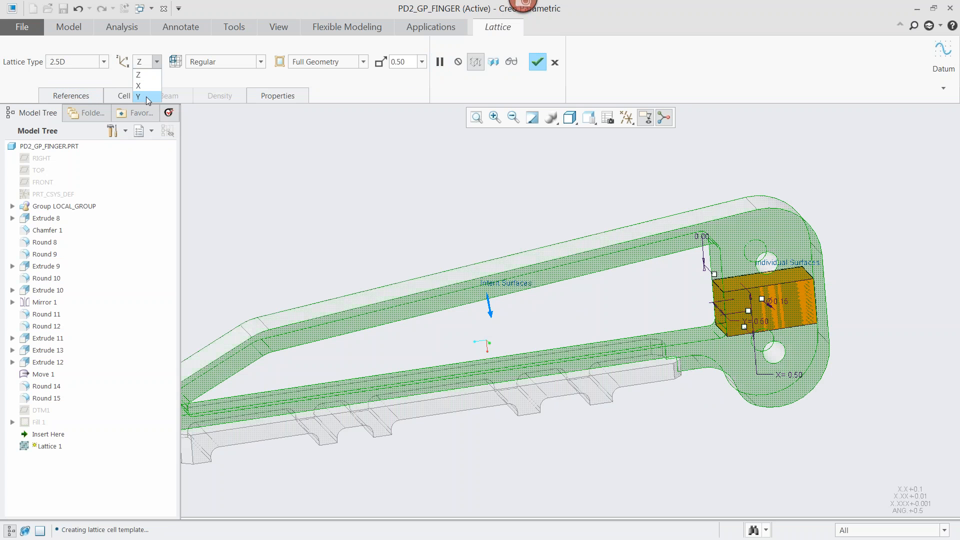
click(137, 97)
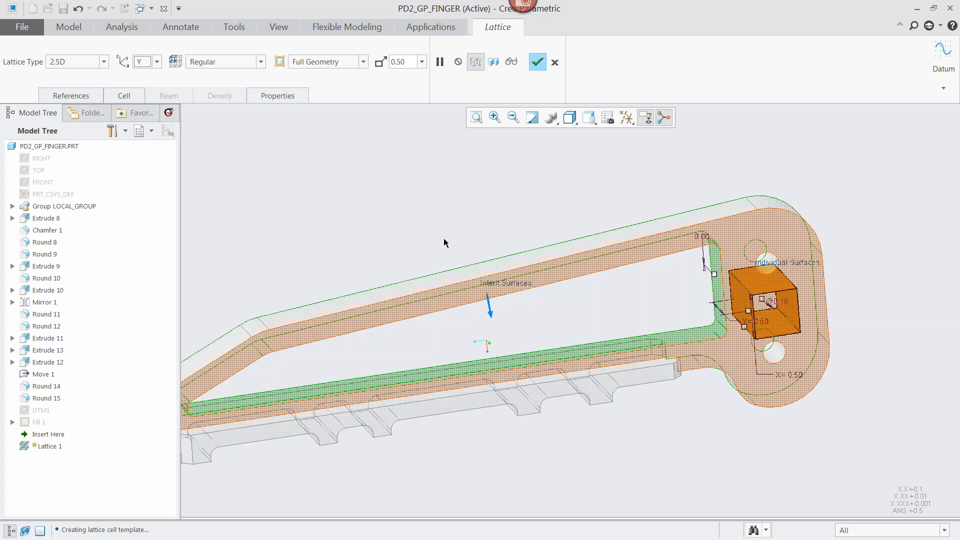
click(511, 62)
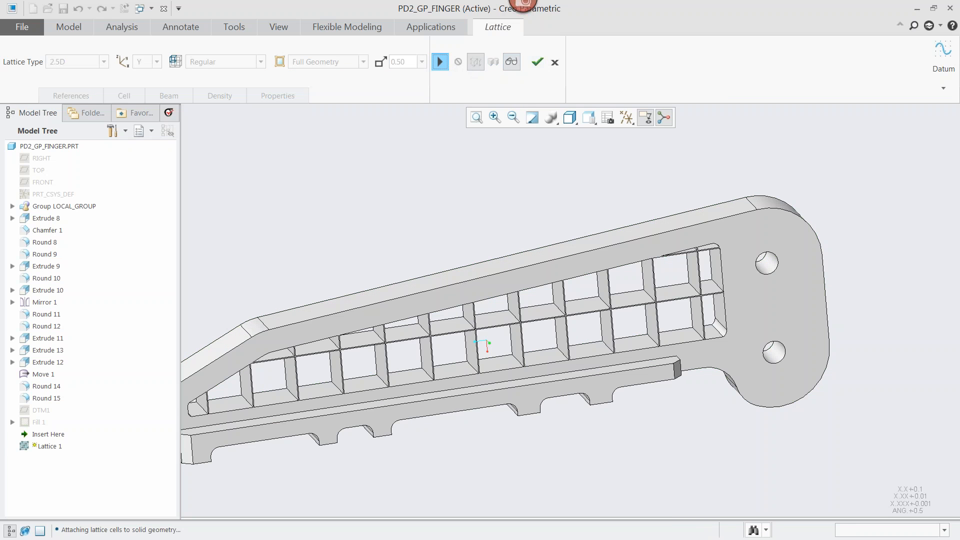
- Switch the lattice's cell arrangement from Regular to Quasi-radial and inspect the preview in the pocket
click(440, 62)
click(245, 62)
click(235, 85)
click(521, 61)
middle_drag(545, 218, 541, 253)
scroll(541, 253, up, 1)
shift+middle_drag(480, 307, 535, 310)
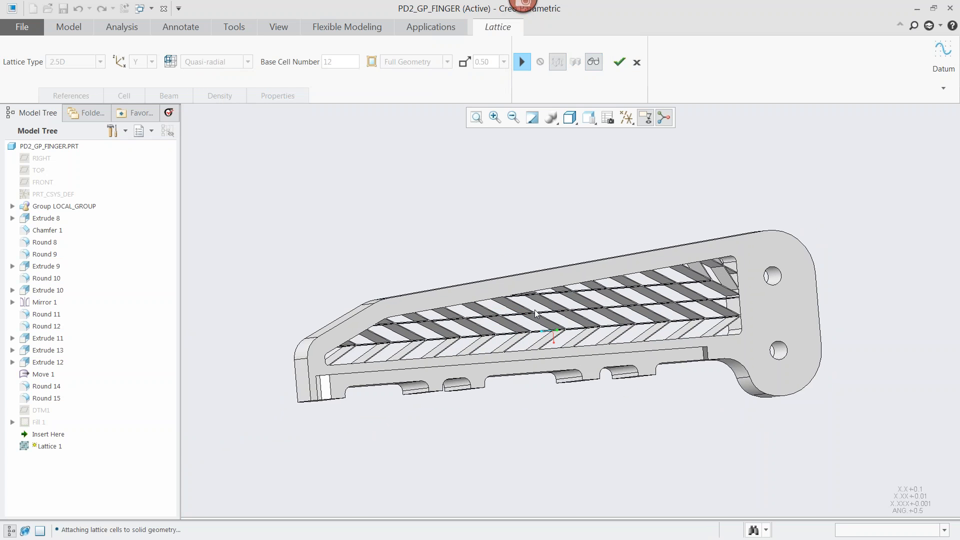
- Add drain holes to the 2.5D lattice cell and preview the perforated lattice in the finger's pocket
middle_drag(640, 214, 644, 205)
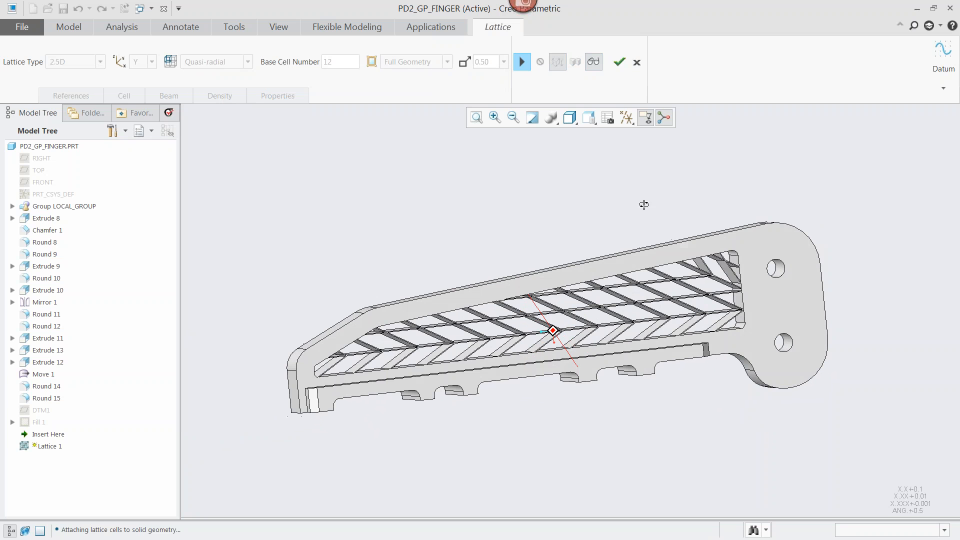
click(523, 67)
click(126, 96)
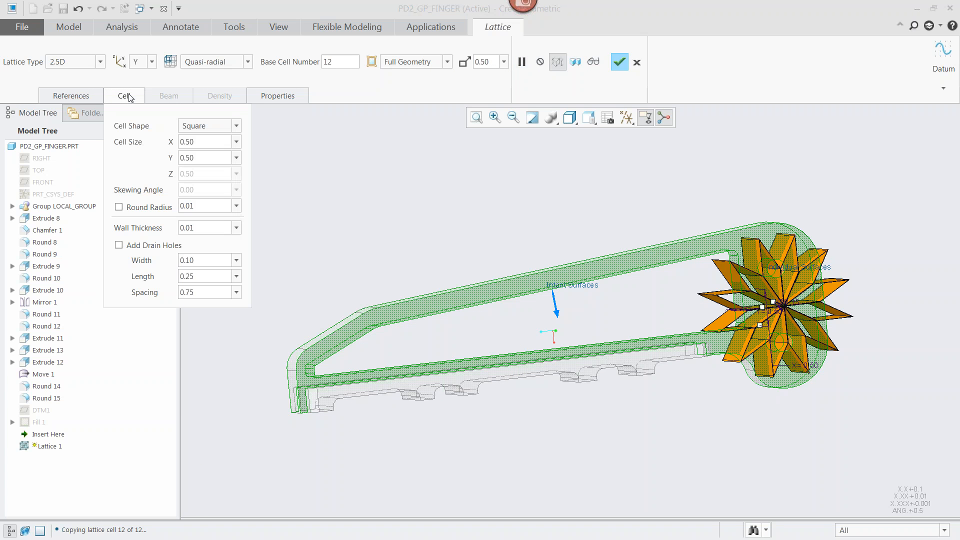
click(119, 245)
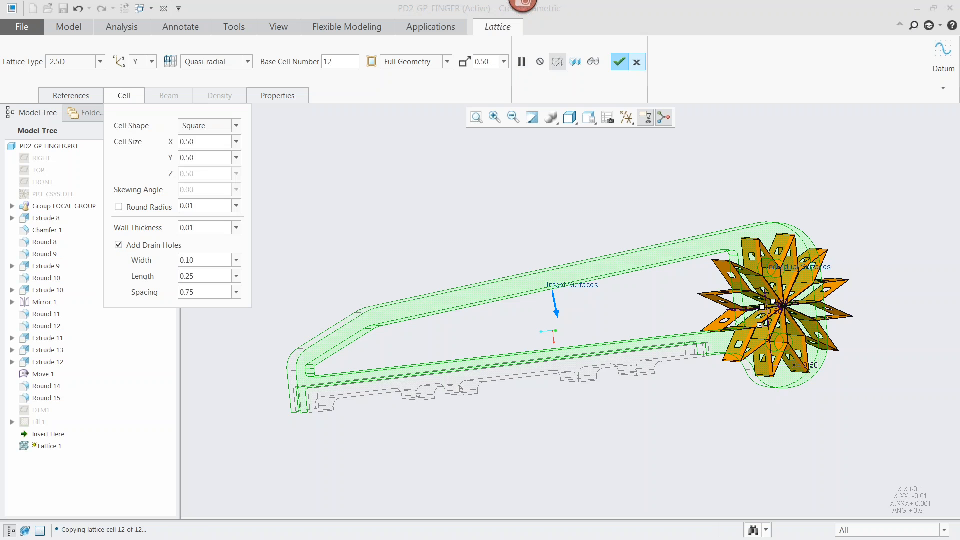
click(594, 62)
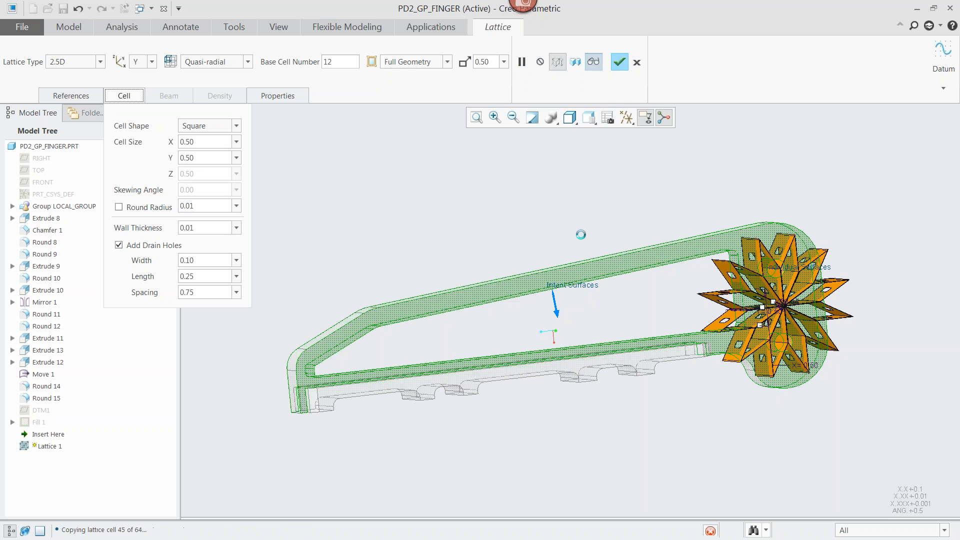
middle_drag(695, 224, 598, 241)
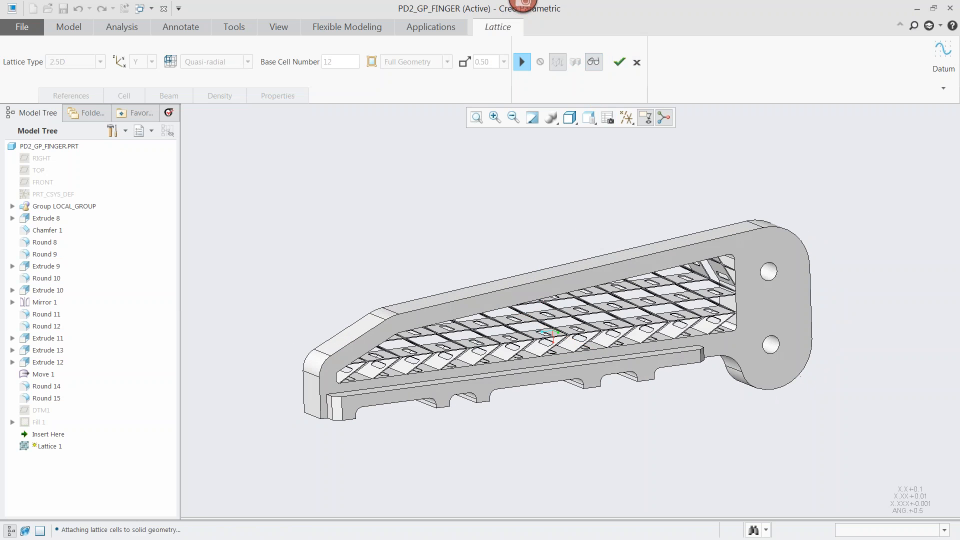
- Change the lattice to type 3D with a Regular cell arrangement, preview it, and complete the lattice feature
click(594, 62)
click(101, 63)
click(69, 77)
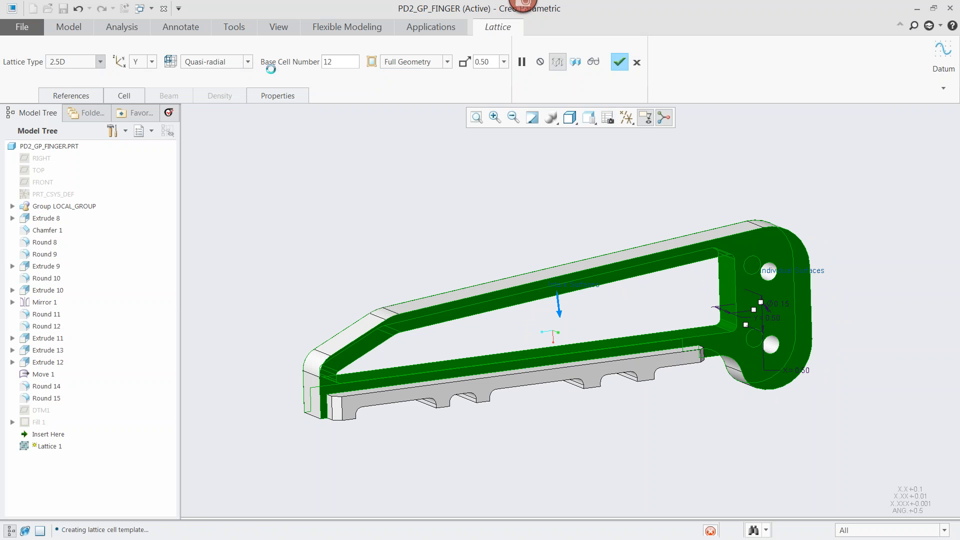
click(234, 62)
click(210, 75)
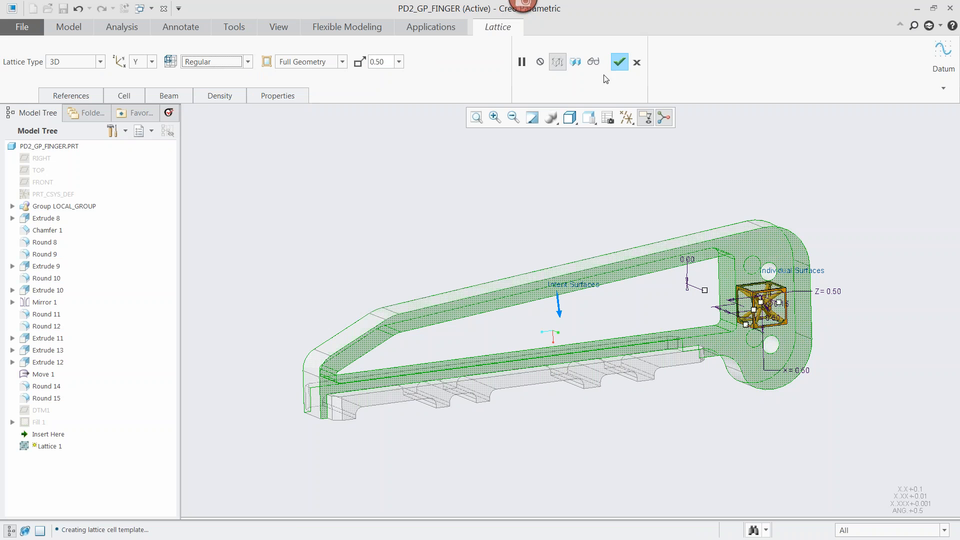
click(594, 61)
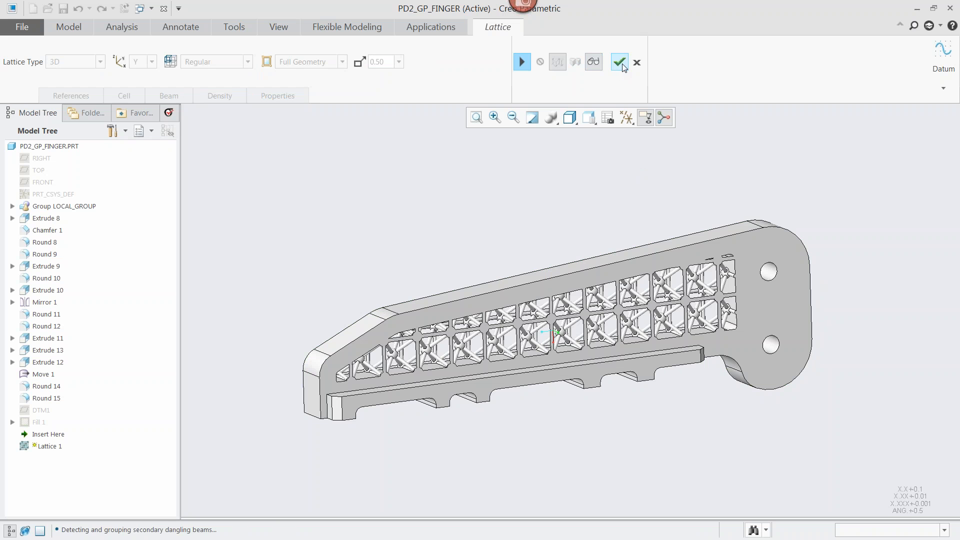
click(620, 62)
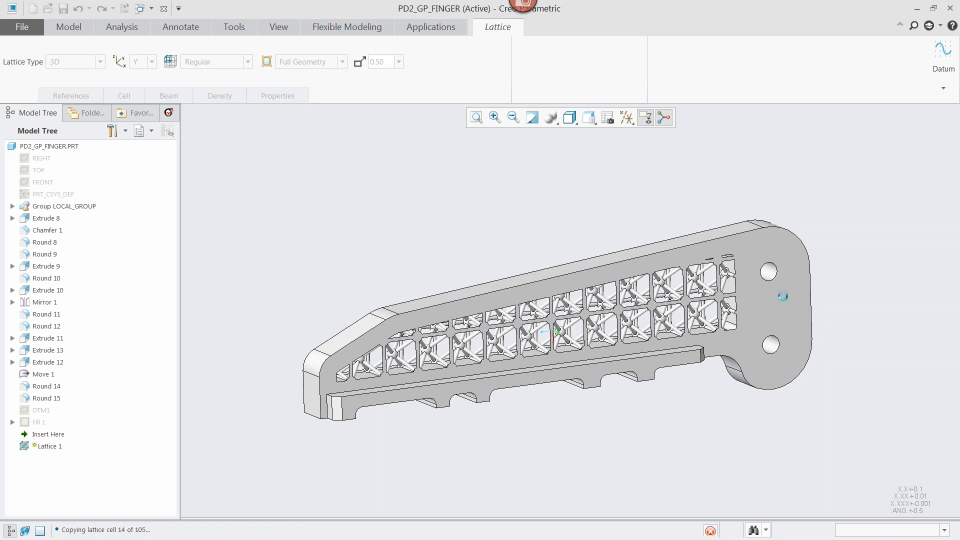
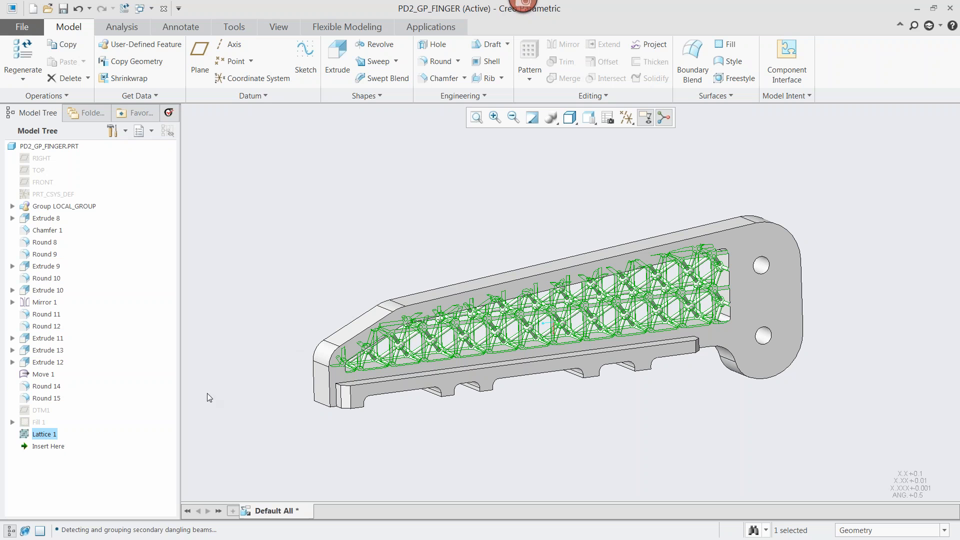
- Redefine the lattice to use a simplified line representation instead of full geometry and inspect it in the pocket
click(48, 438)
click(64, 387)
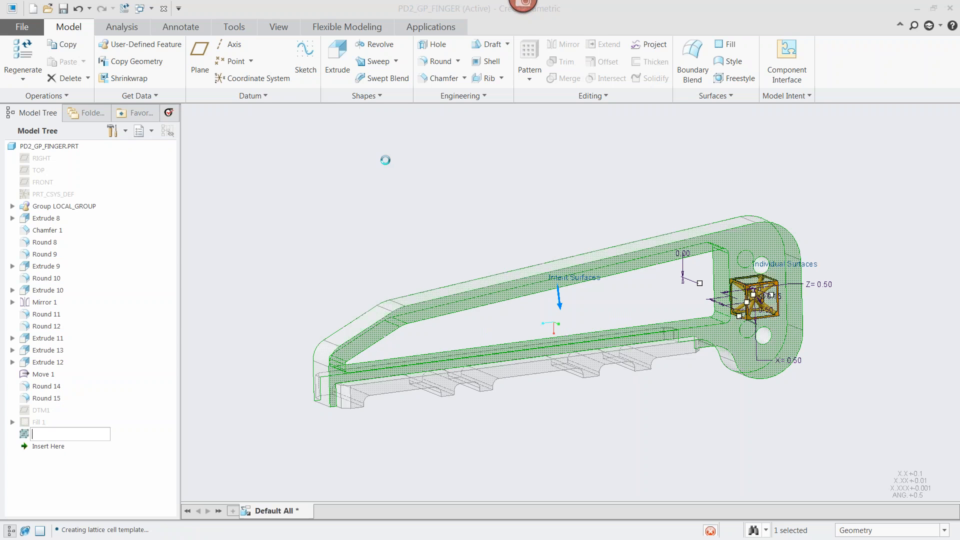
click(350, 62)
click(310, 75)
click(538, 69)
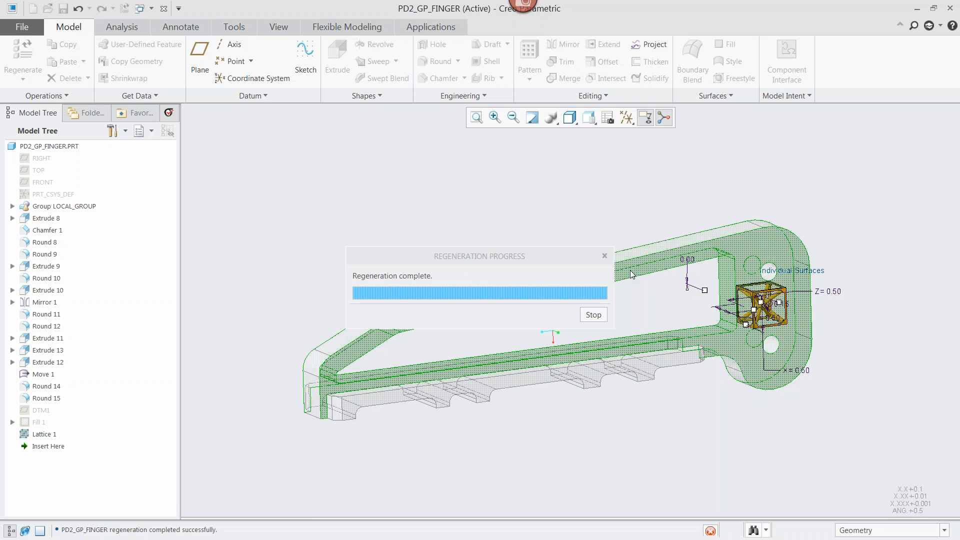
middle_drag(574, 231, 555, 320)
middle_drag(622, 305, 623, 354)
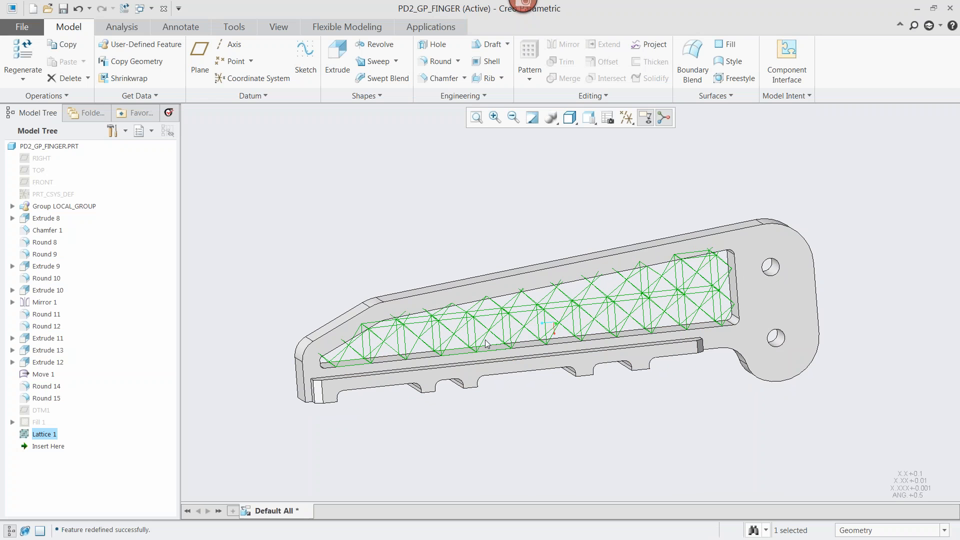
- Assign the material PEEK from the Plastics folder of Standard-Materials_Granta-Design to the finger part
right_click(62, 151)
click(94, 248)
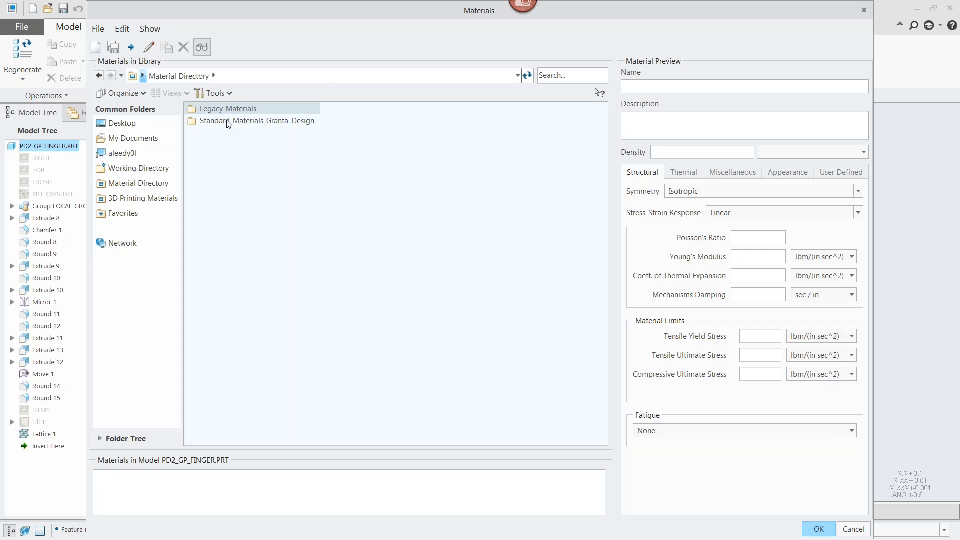
double_click(227, 122)
click(217, 181)
double_click(219, 182)
double_click(215, 301)
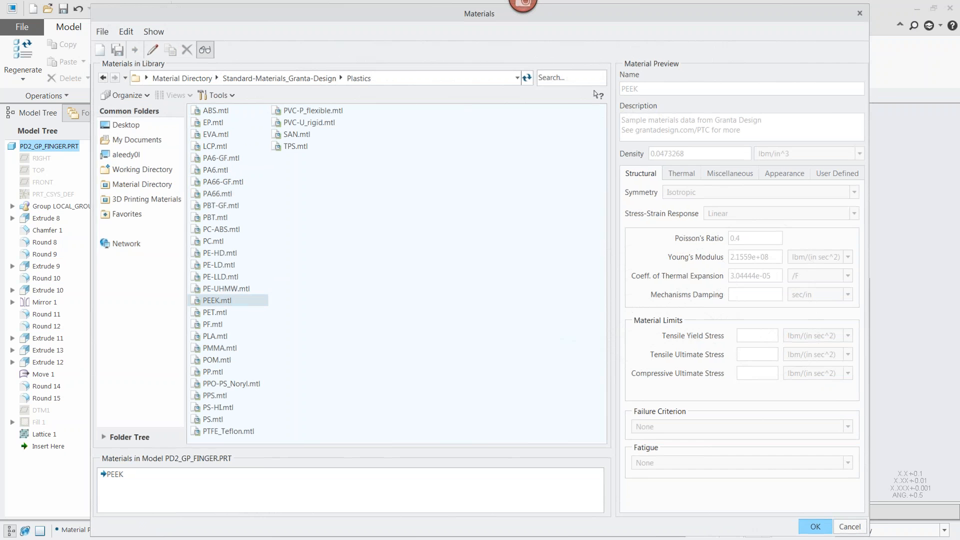
click(819, 529)
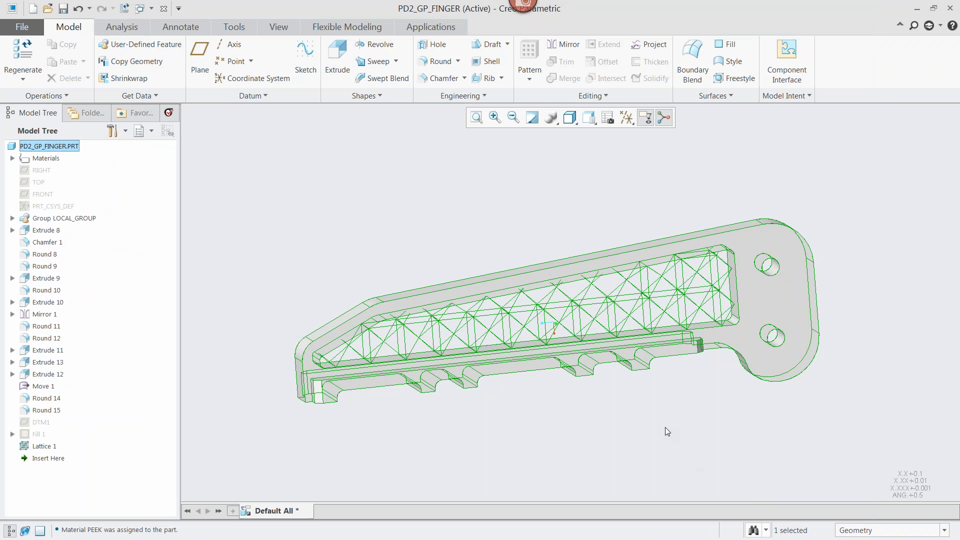
click(692, 427)
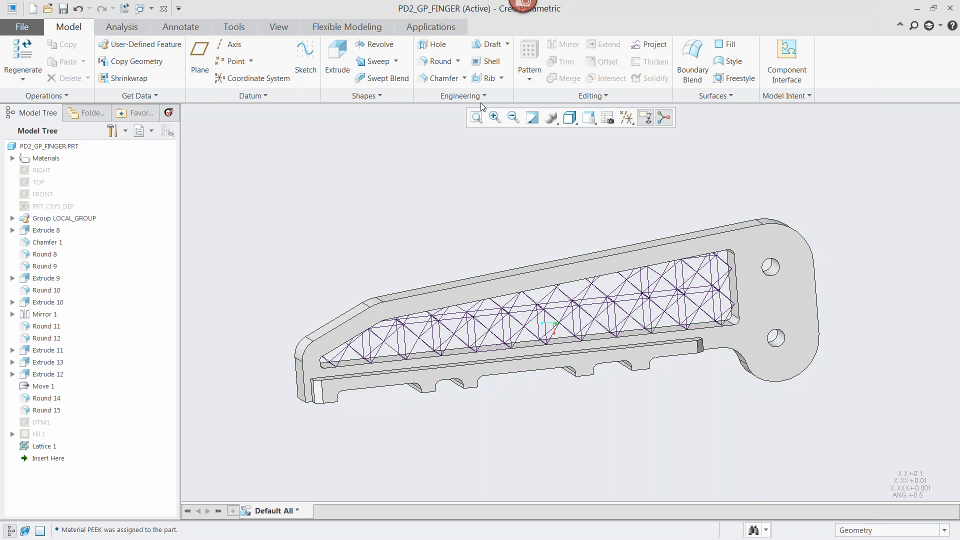
- Open the finger part in the Simulate environment for structural analysis
click(443, 30)
click(80, 58)
click(488, 324)
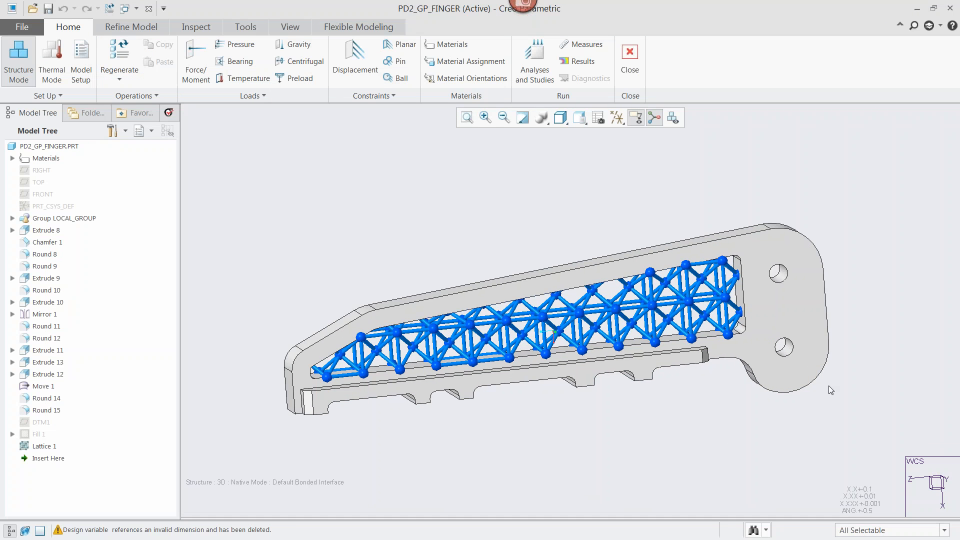
- Add a displacement constraint that fixes the inner surfaces of both mounting holes in all directions
shift+middle_drag(868, 334, 726, 333)
click(354, 62)
scroll(641, 282, down, 2)
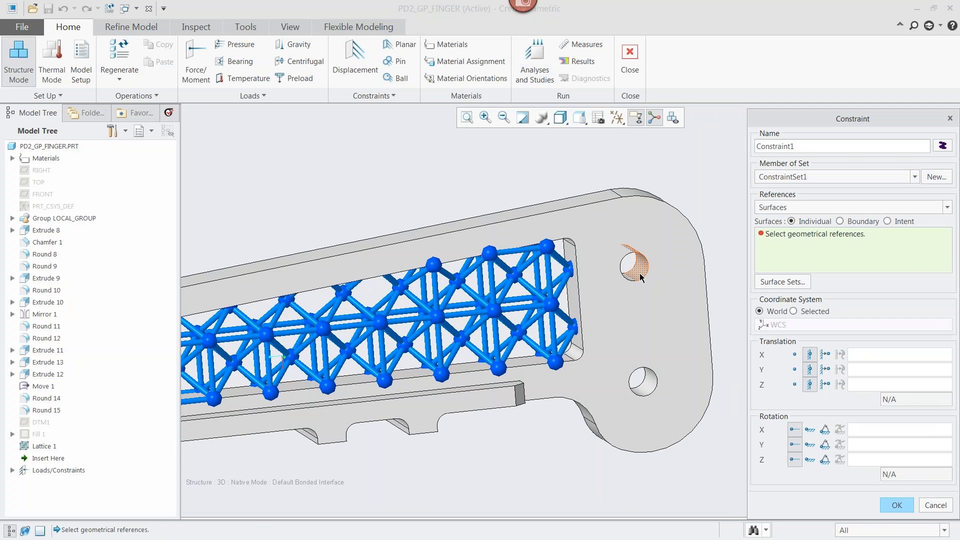
click(639, 275)
ctrl+click(648, 387)
scroll(652, 422, up, 3)
shift+middle_drag(429, 442, 560, 320)
scroll(615, 433, down, 1)
click(897, 505)
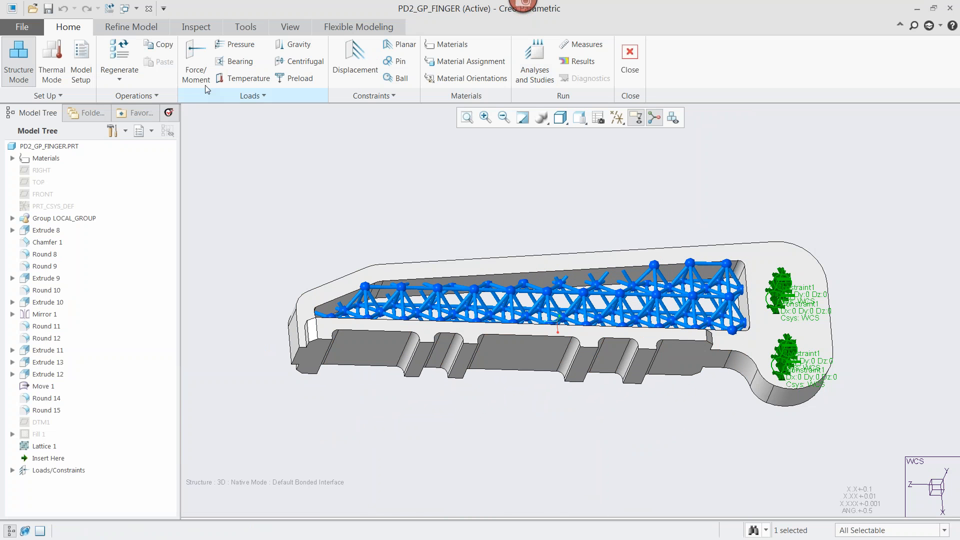
- Apply a force load with components X -100 N and Y -50 N to the tooth faces on the finger's gripping edge
click(196, 60)
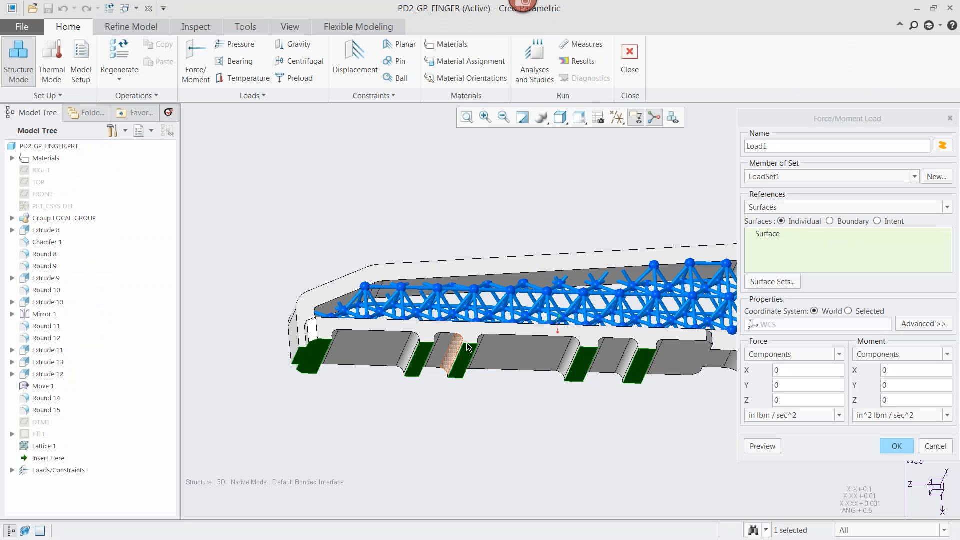
click(787, 372)
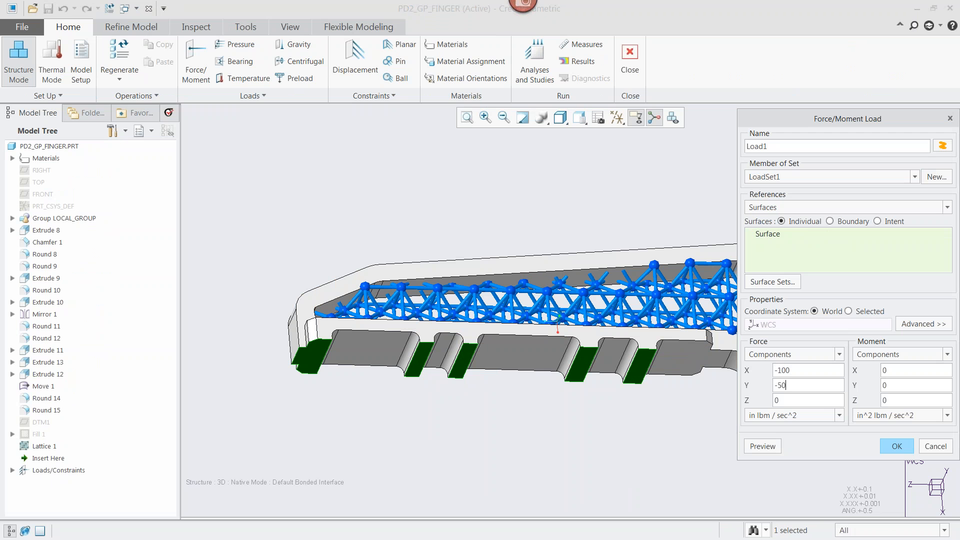
click(840, 415)
click(785, 504)
click(894, 446)
middle_drag(714, 446, 704, 464)
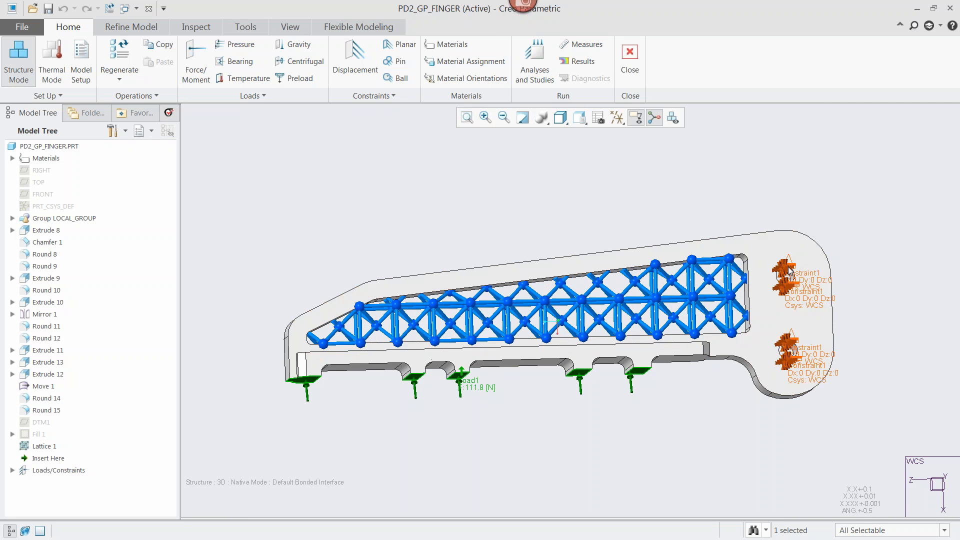
- Define a new static analysis using ConstraintSet1, LoadSet1 and the Single-Pass Adaptive convergence method
click(538, 70)
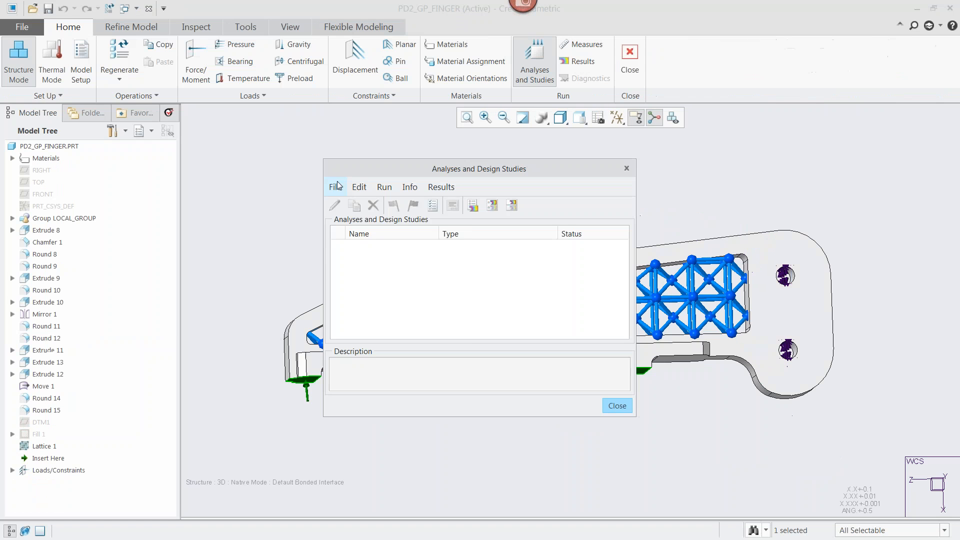
click(335, 186)
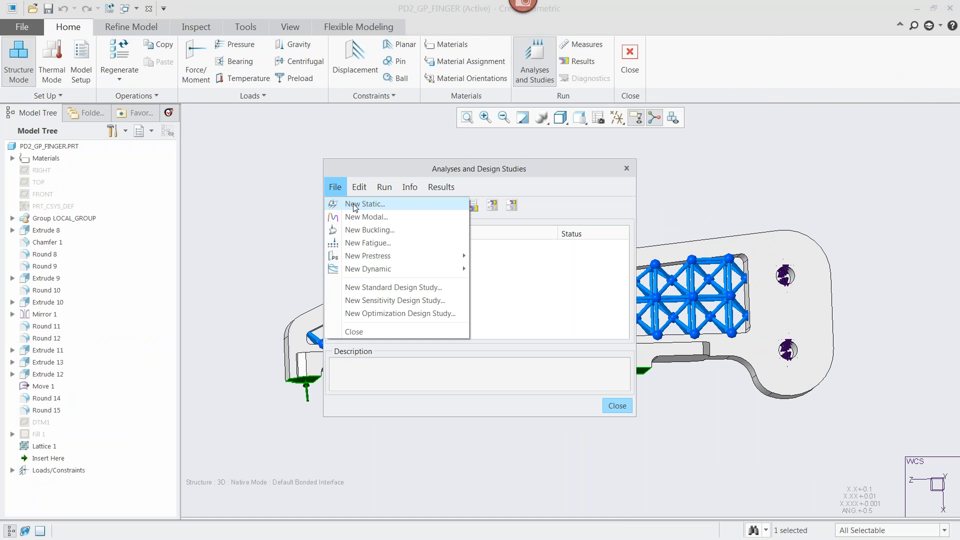
click(354, 204)
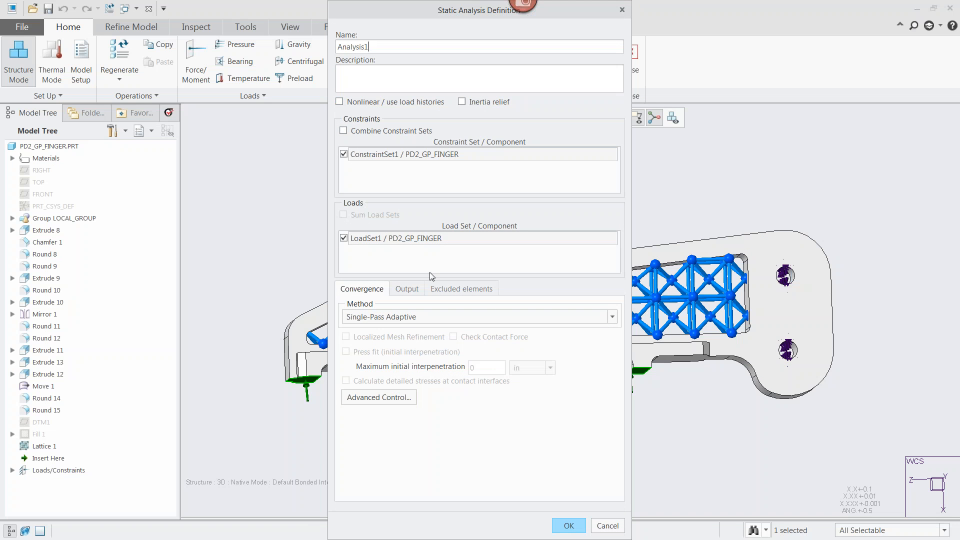
click(475, 318)
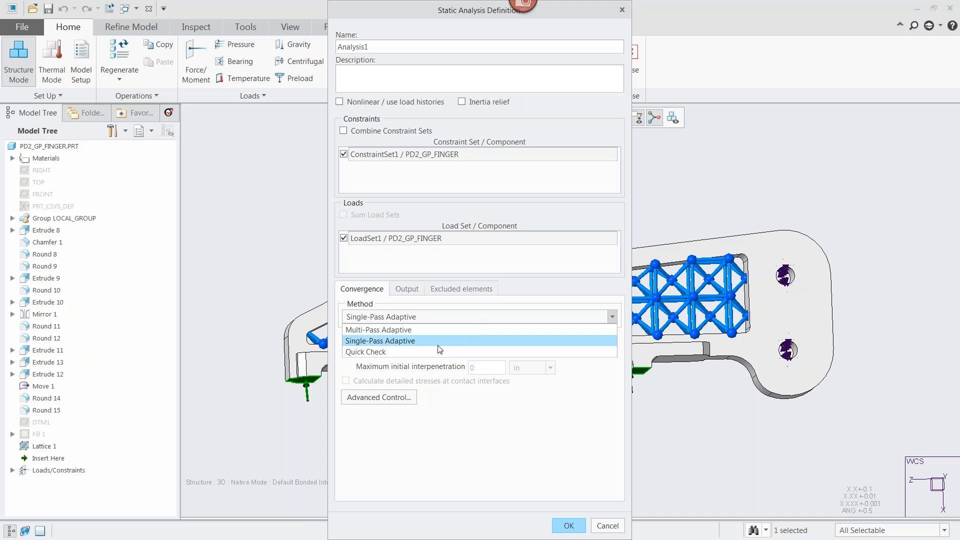
click(398, 342)
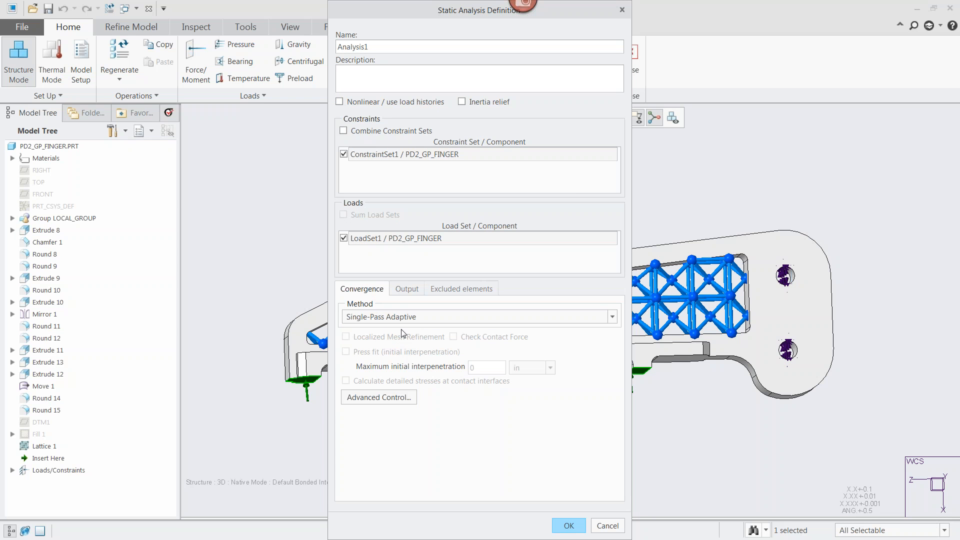
click(566, 527)
- Run the static analysis and review its run status summary
click(394, 205)
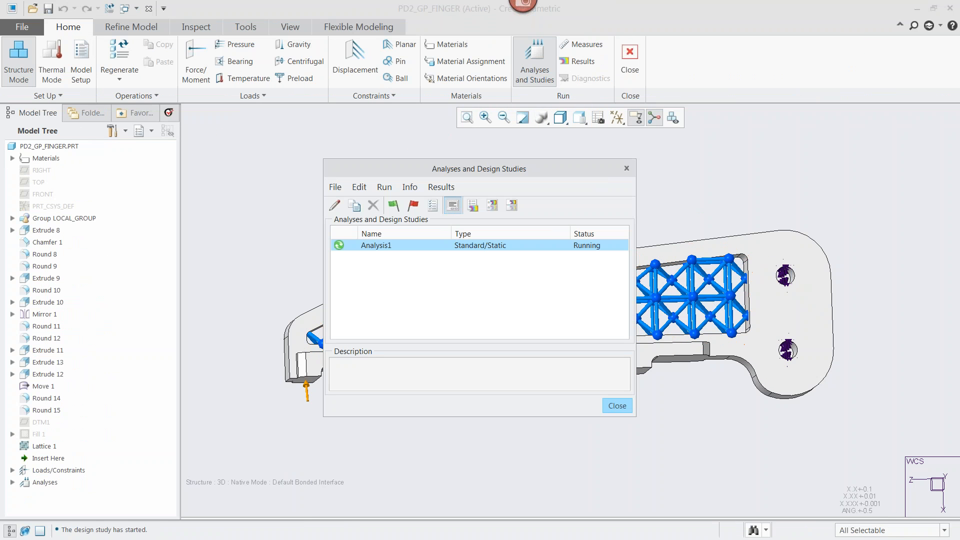
click(452, 205)
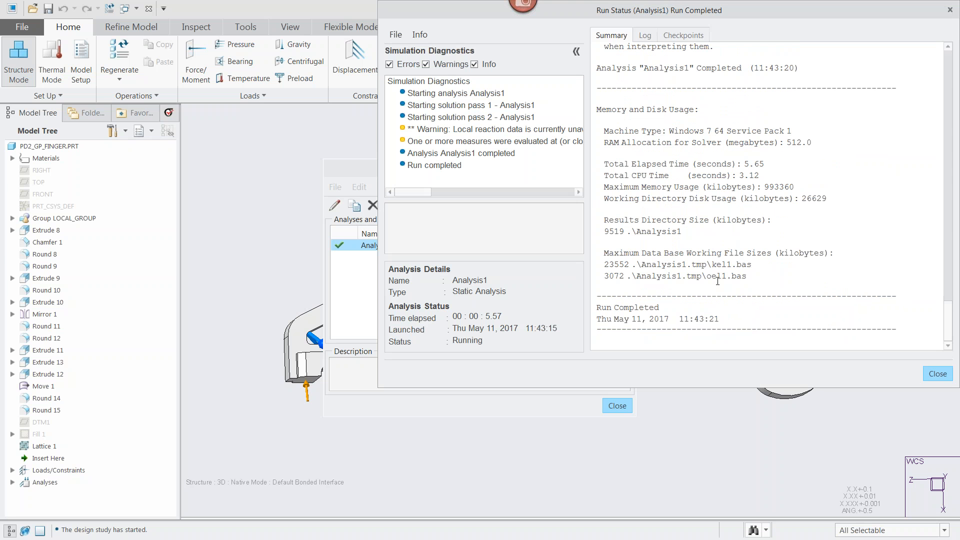
click(938, 375)
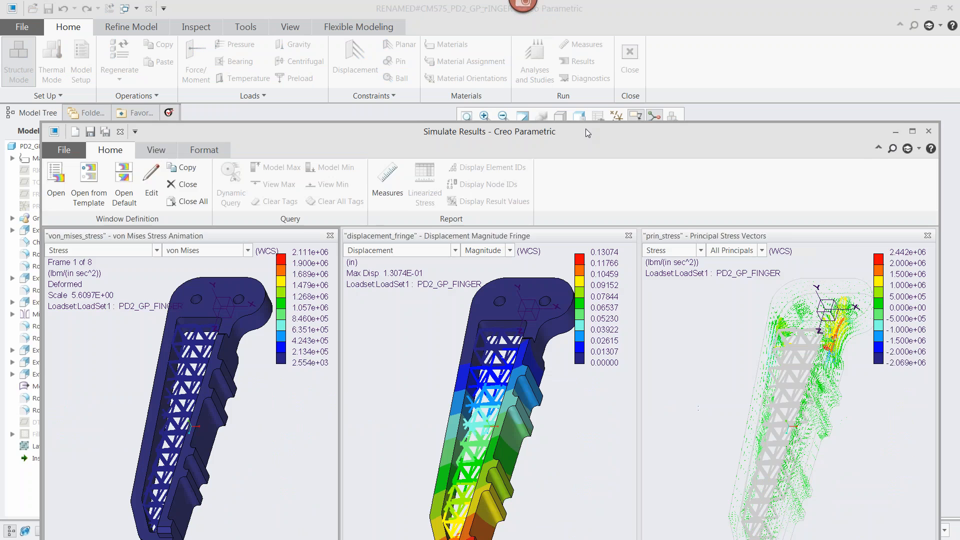
- Maximize the simulation results window and switch the von Mises stress animation to the Max Principal component
double_click(586, 128)
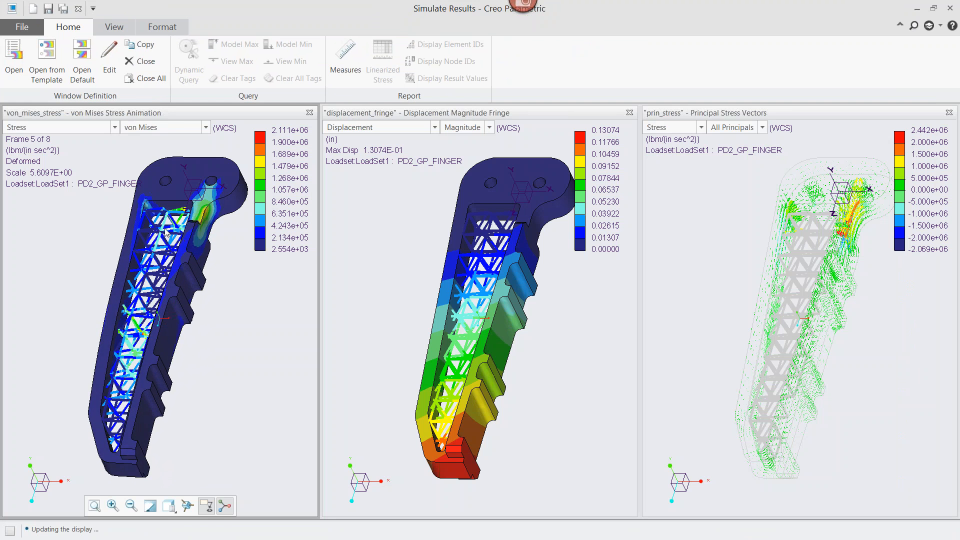
click(114, 127)
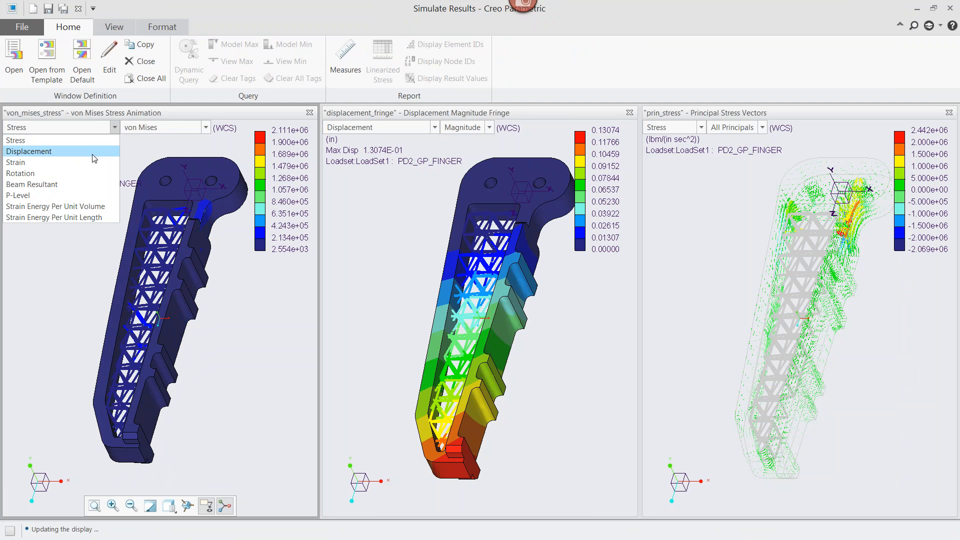
click(91, 162)
click(114, 127)
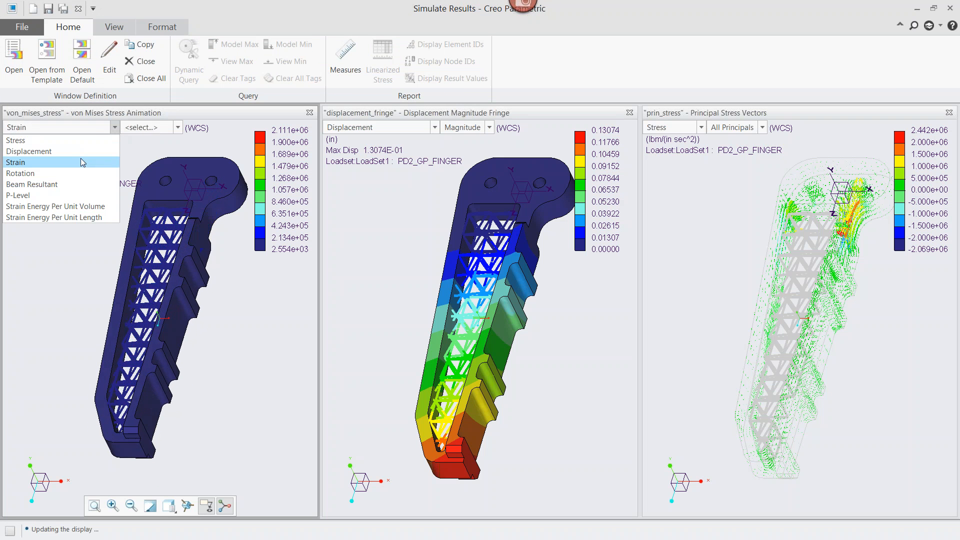
click(50, 140)
click(184, 128)
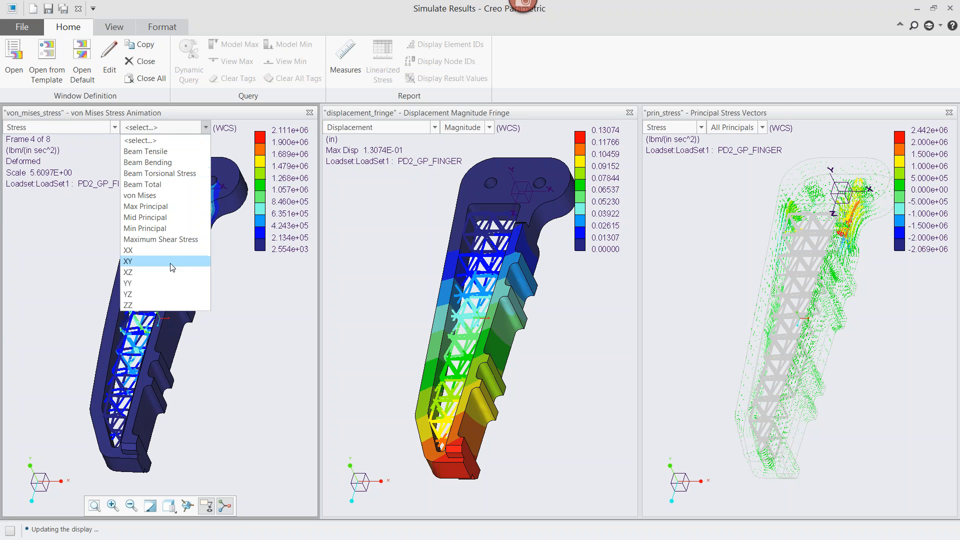
click(158, 209)
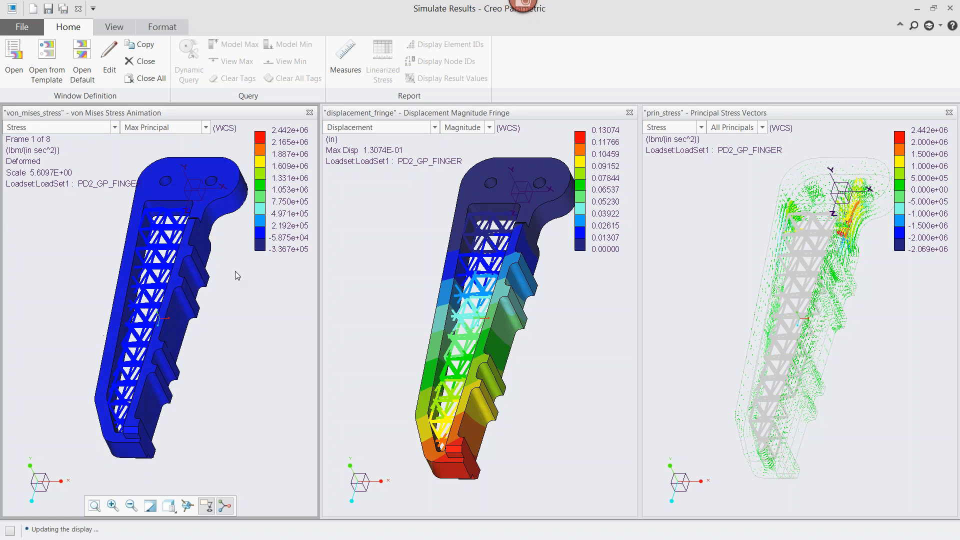
- View the X and Y components in the displacement fringe plot and close the simulation results window
click(489, 127)
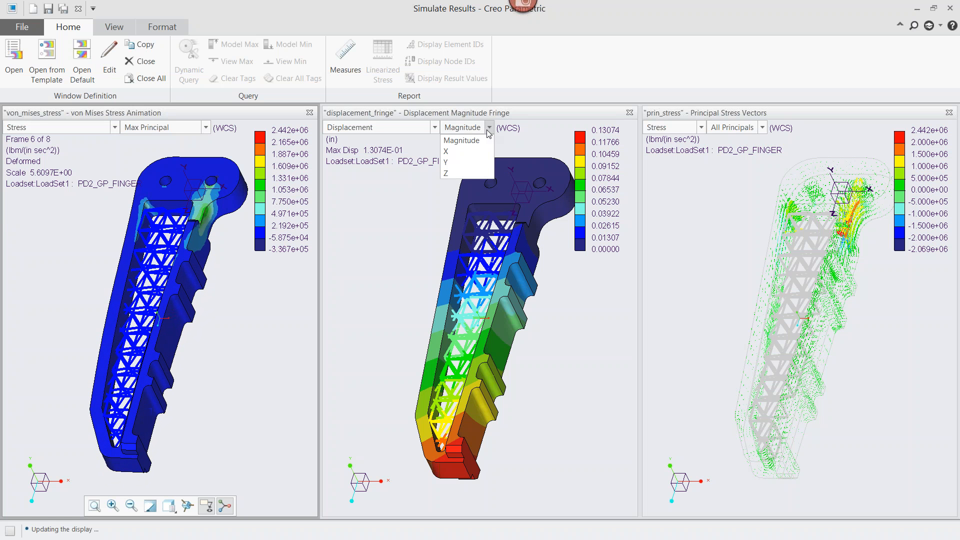
click(447, 151)
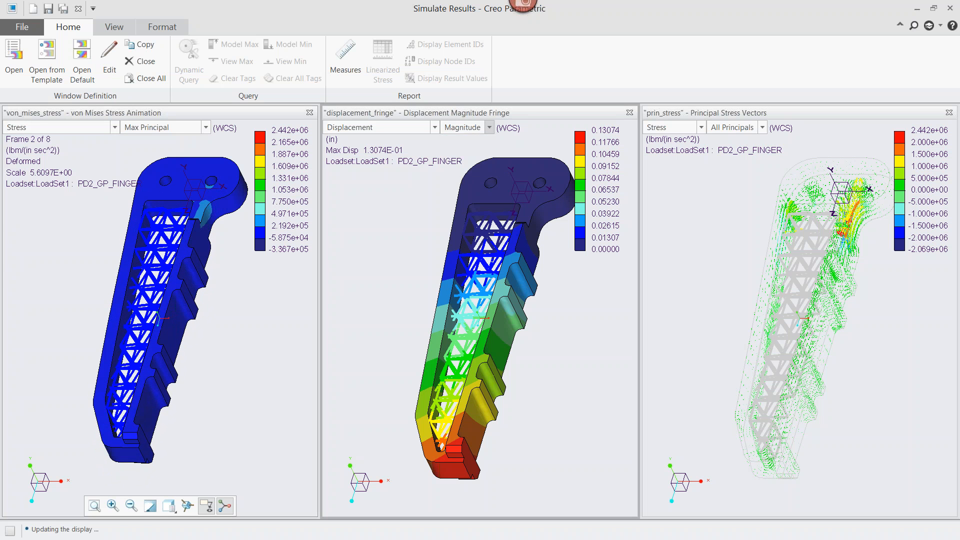
click(489, 128)
click(447, 162)
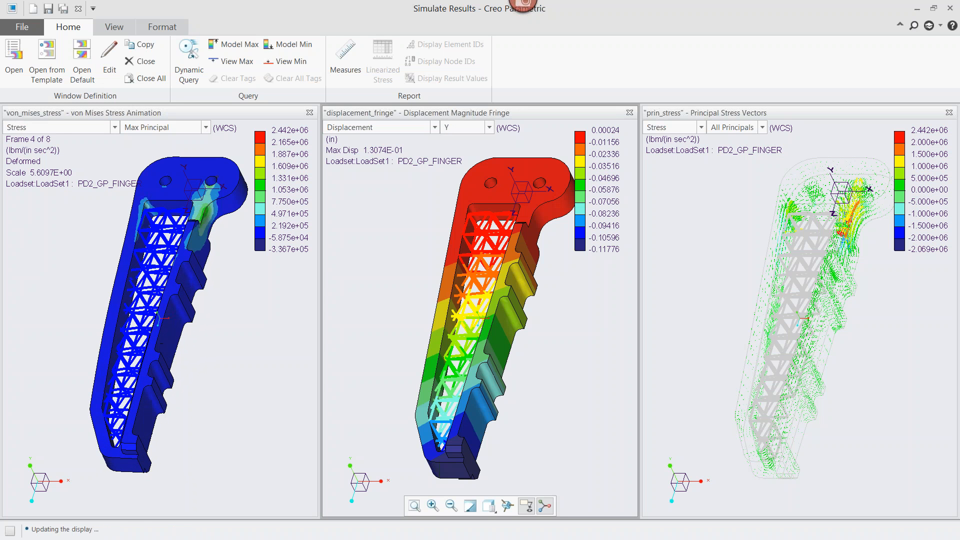
click(949, 10)
click(480, 313)
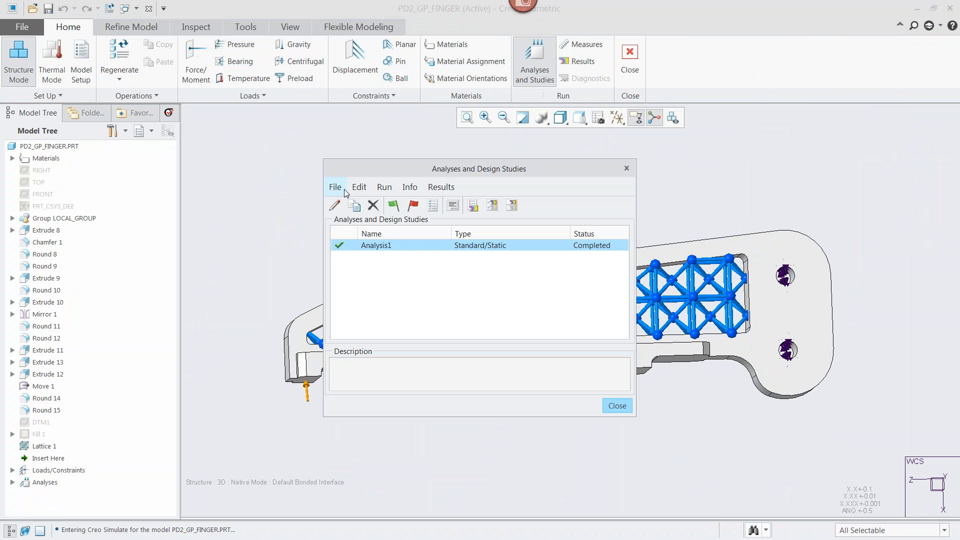
- Create an optimization design study named study1 with the goal of minimizing total_mass
click(335, 187)
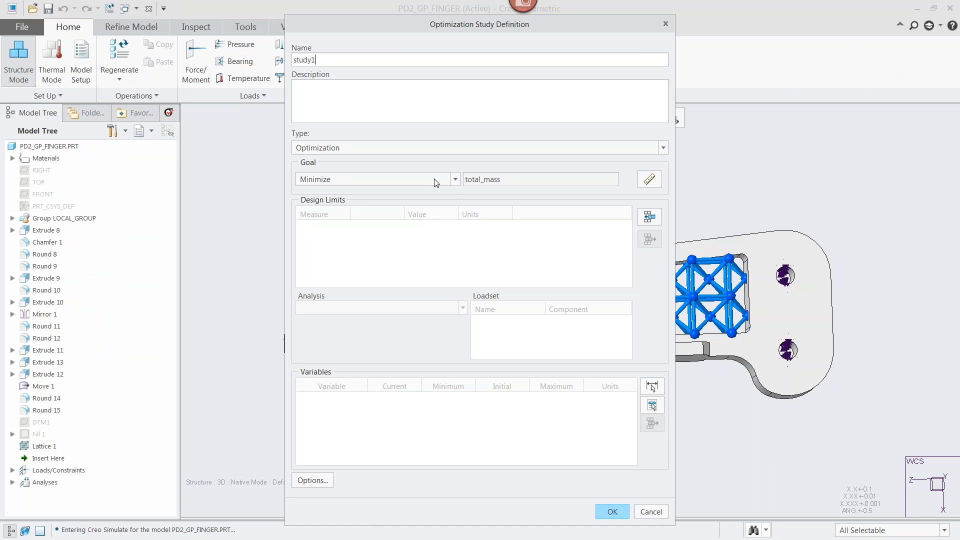
click(455, 181)
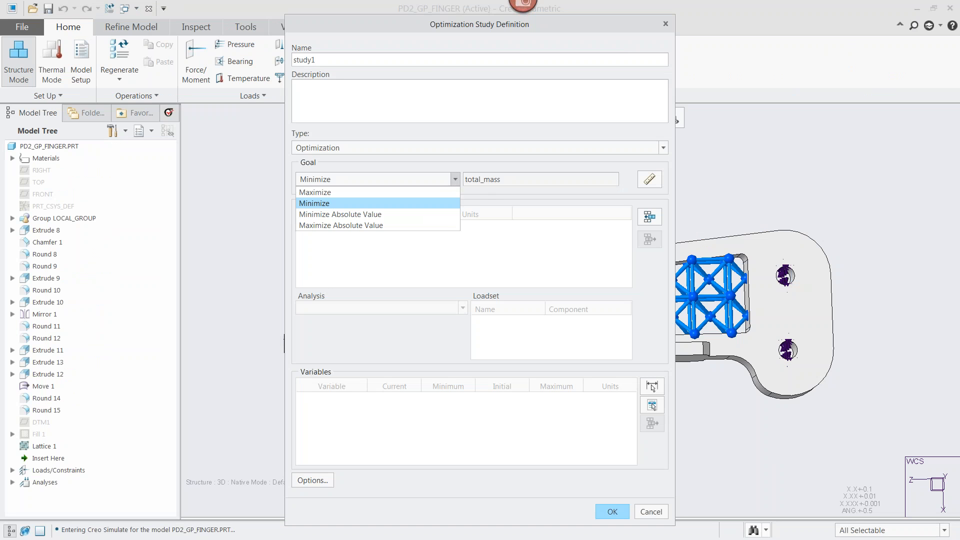
click(332, 204)
click(648, 180)
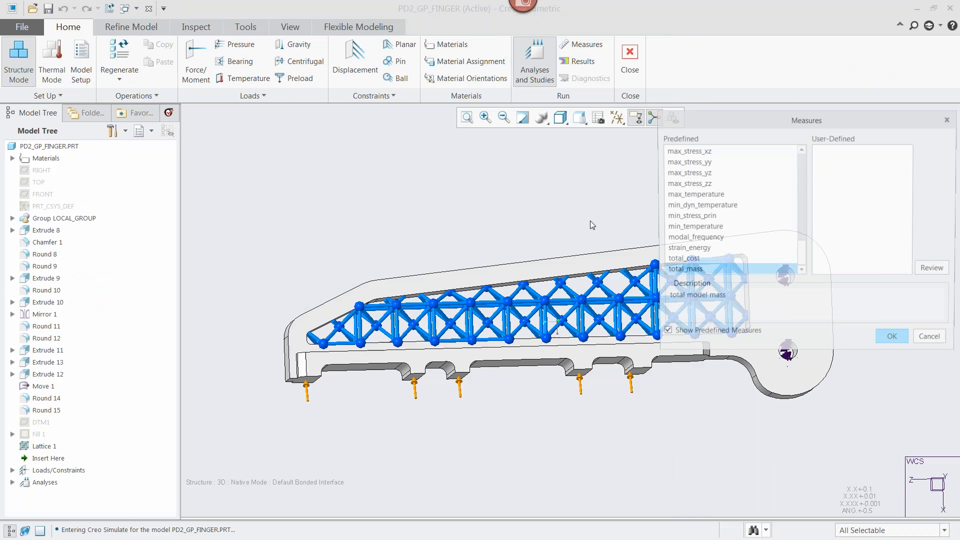
scroll(802, 240, up, 4)
scroll(802, 240, down, 4)
click(895, 341)
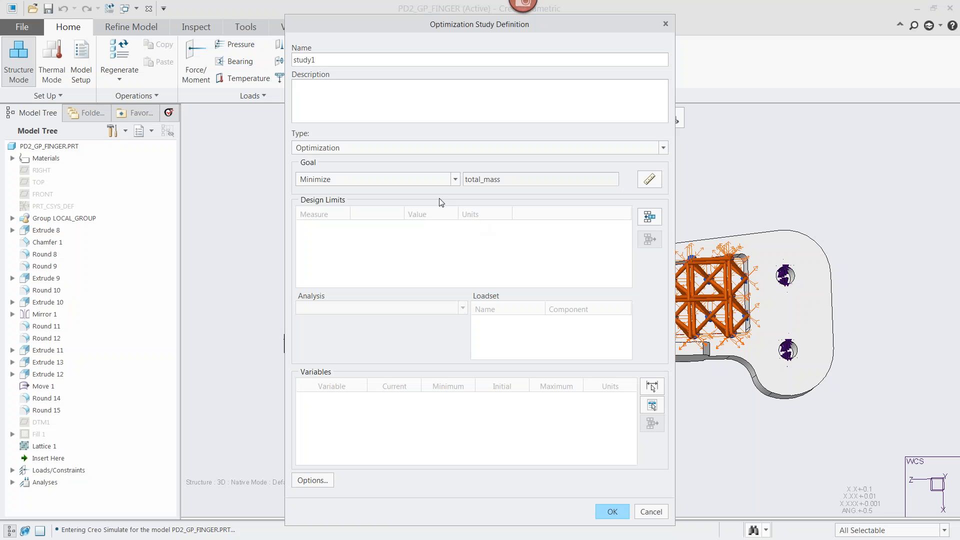
- Add a design limit to the optimization study that keeps max_disp_x below .0002 in
click(650, 217)
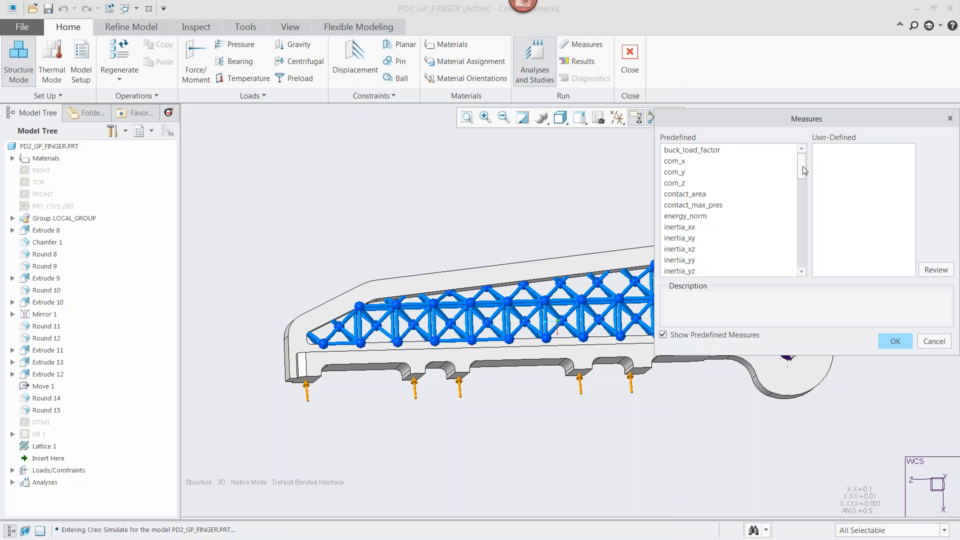
drag(804, 170, 802, 197)
click(704, 216)
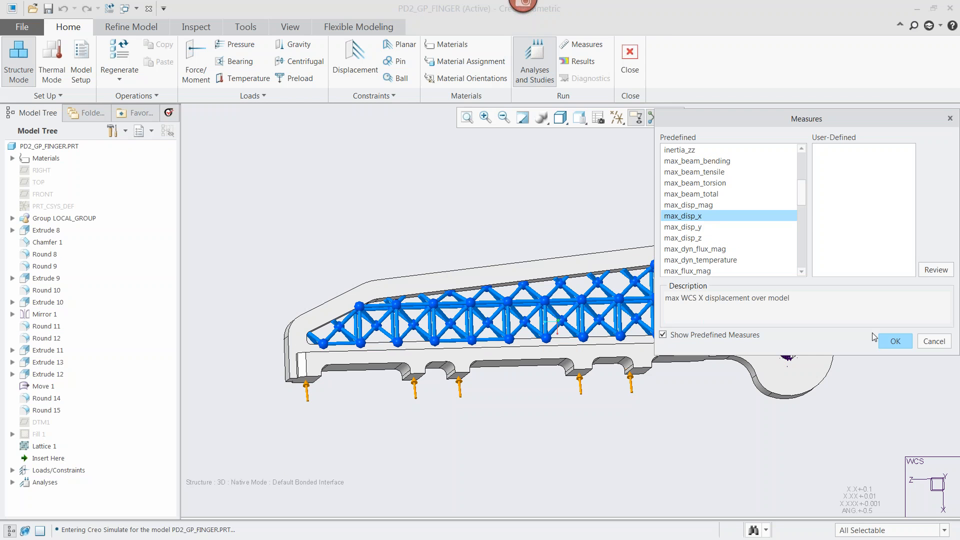
click(893, 342)
click(441, 228)
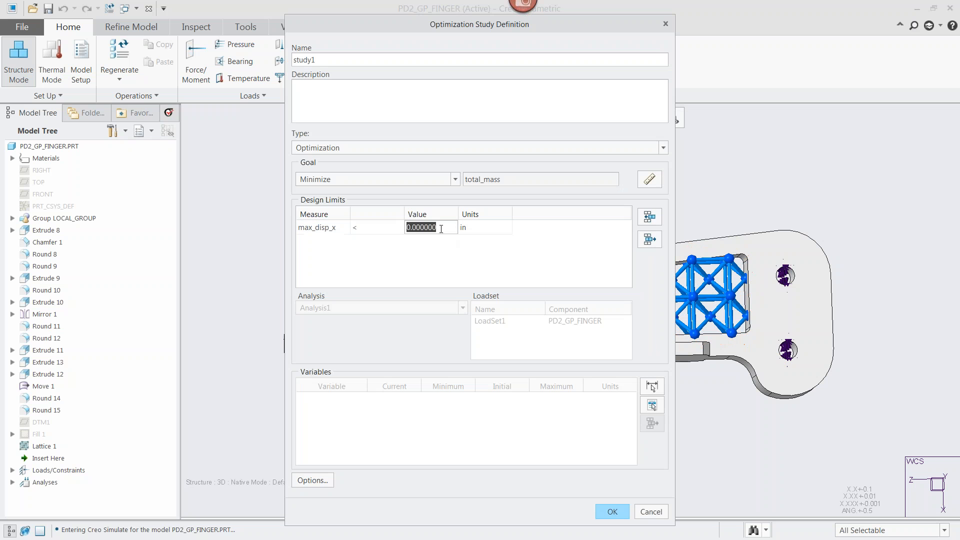
text(.)
- Add the lattice cell's 0.15 in and 0.05 in dimensions as design variables of the optimization study
click(612, 511)
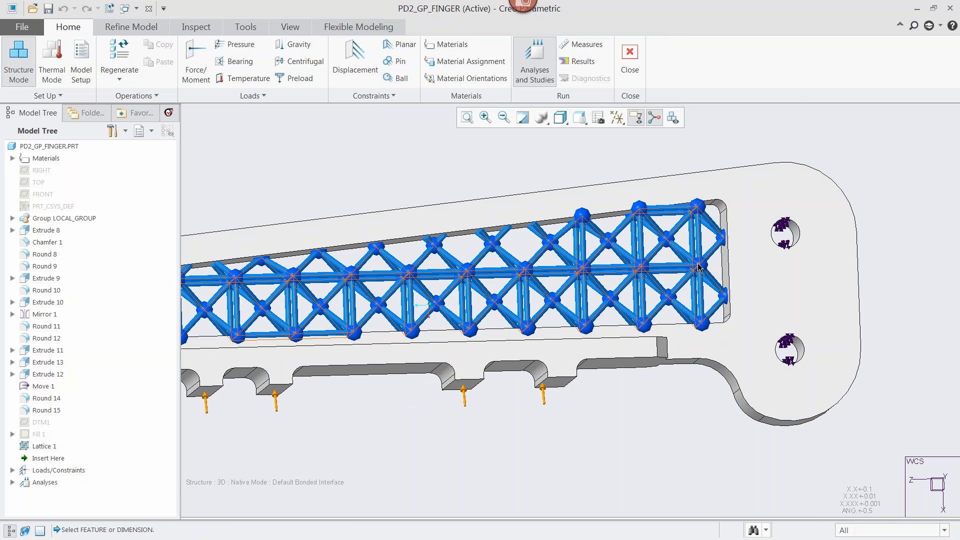
scroll(828, 269, down, 3)
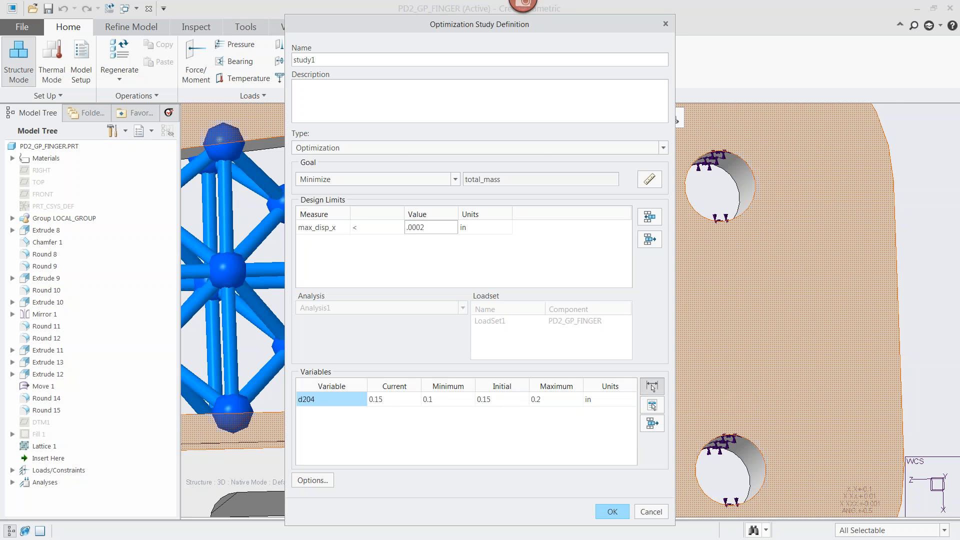
click(652, 386)
scroll(539, 397, down, 4)
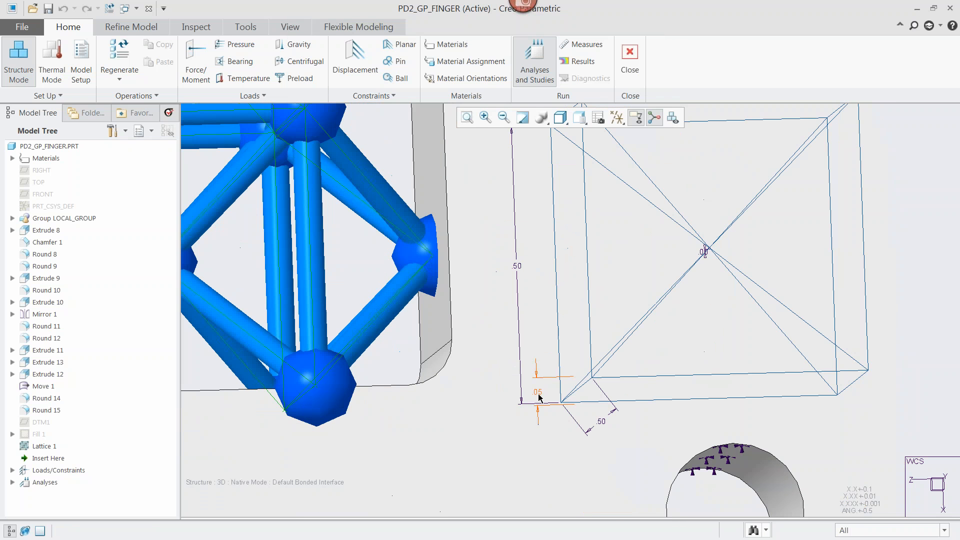
click(539, 398)
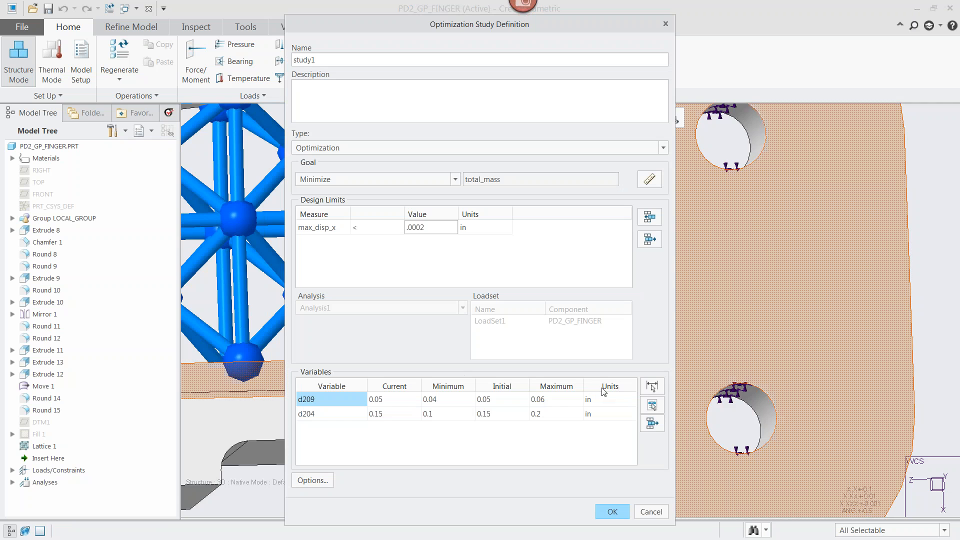
- Accept the optimization study definition and leave the simulation environment for the part model
click(610, 511)
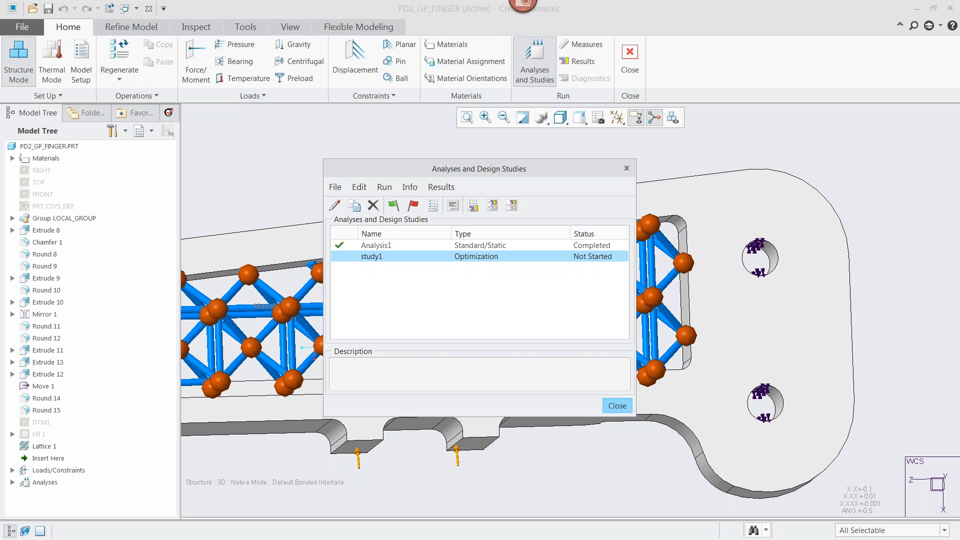
click(617, 406)
click(628, 67)
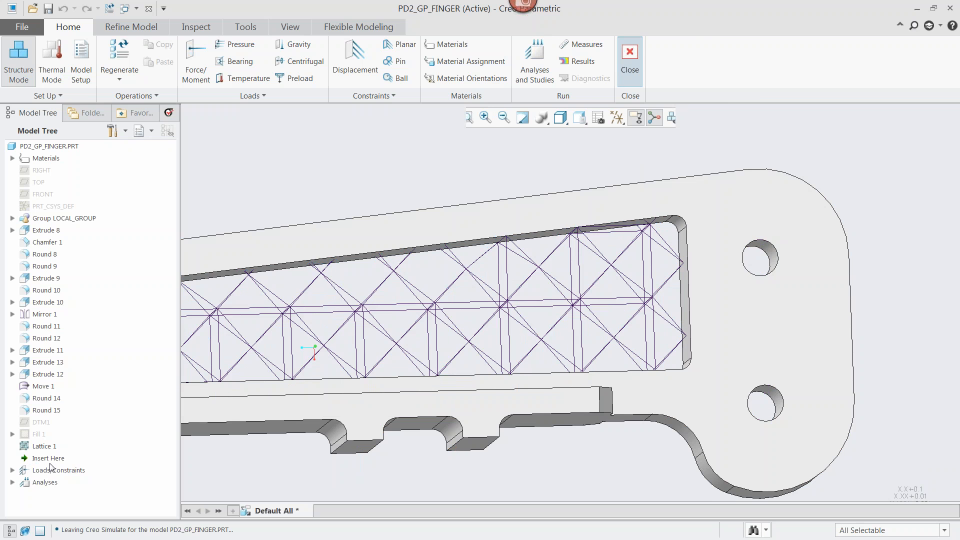
- Redefine the Lattice 1 feature to use the Full Geometry representation instead of Simplified
click(47, 446)
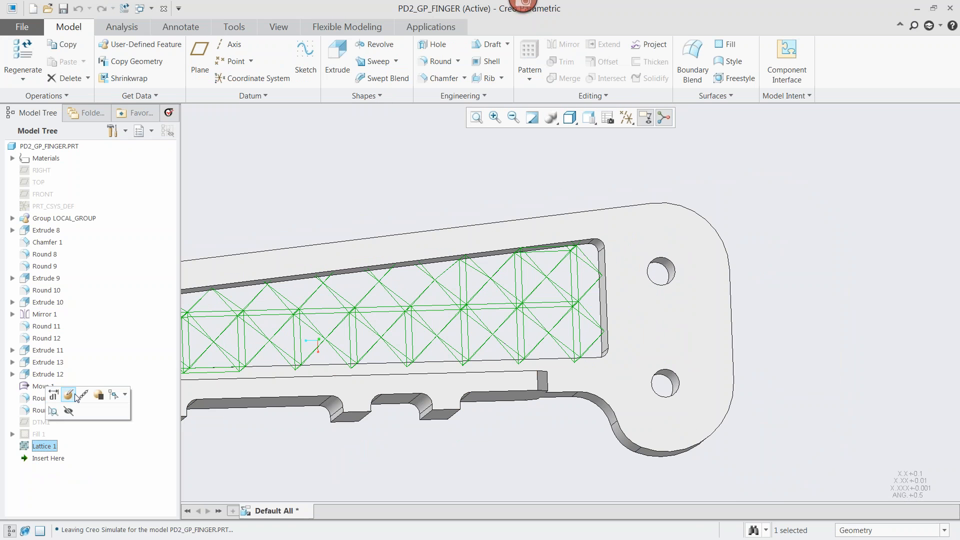
click(70, 394)
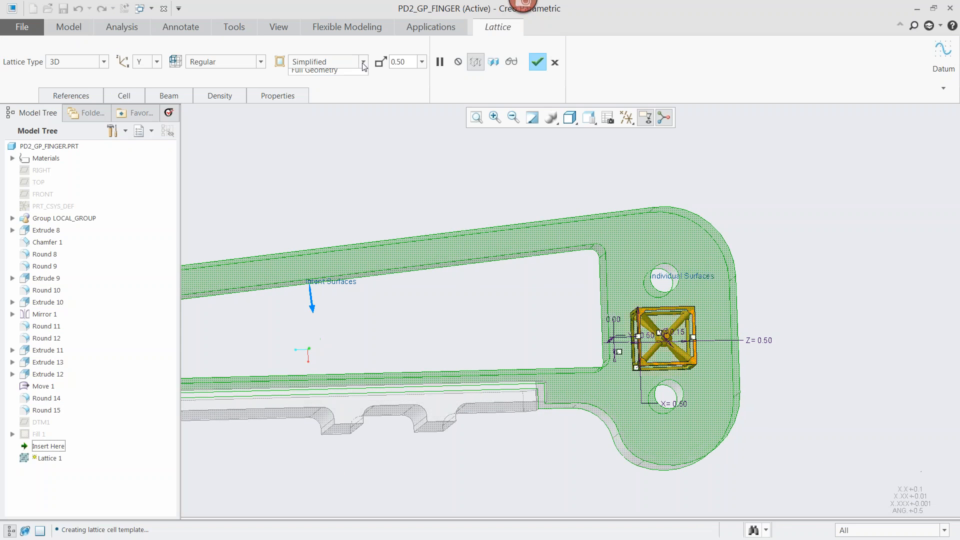
click(538, 62)
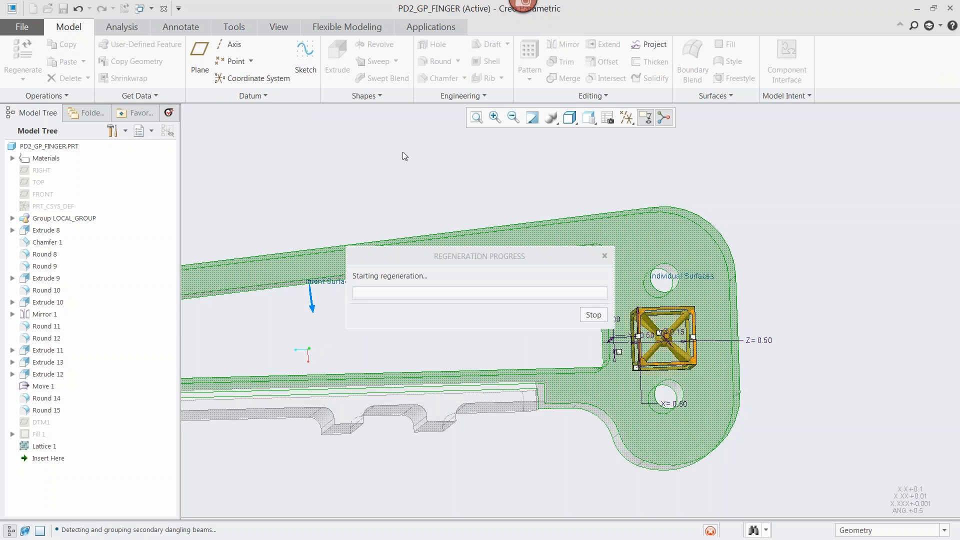
scroll(693, 145, down, 3)
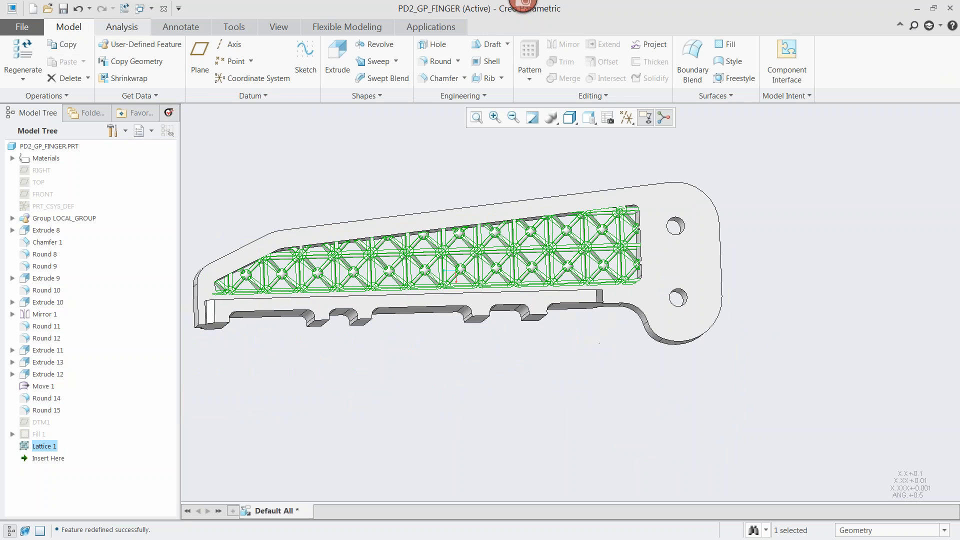
- Calculate the mass properties of the latticed finger's solid geometry and review its mass
click(121, 27)
click(298, 45)
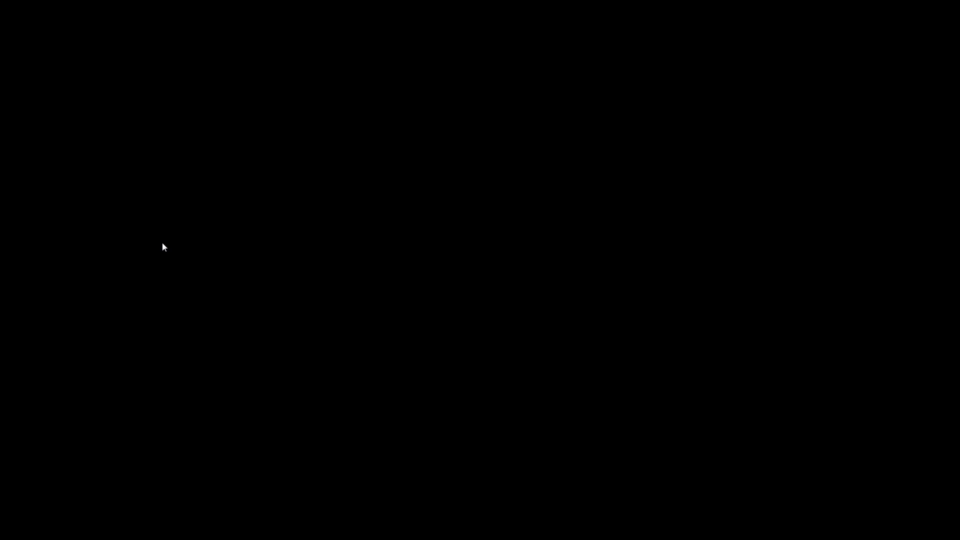
click(753, 440)
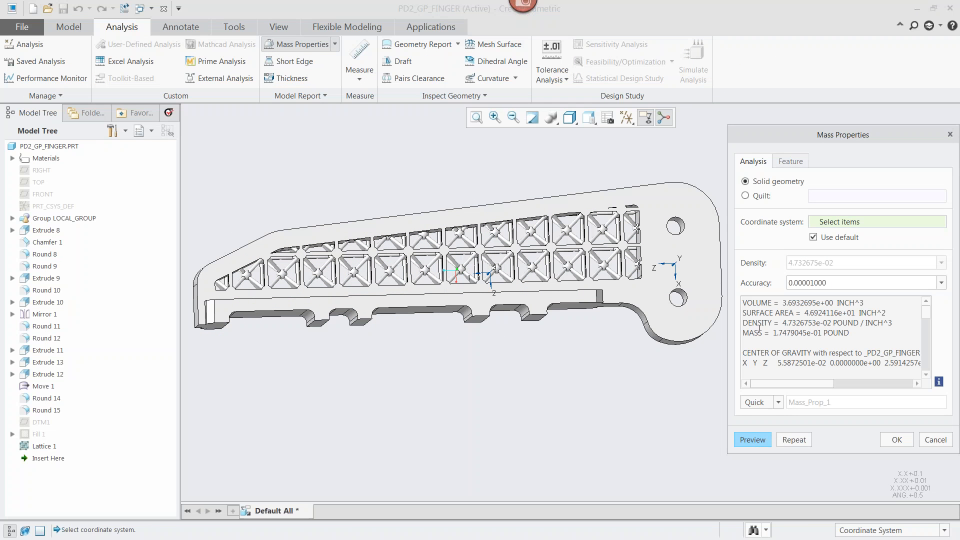
drag(851, 333, 773, 333)
click(580, 158)
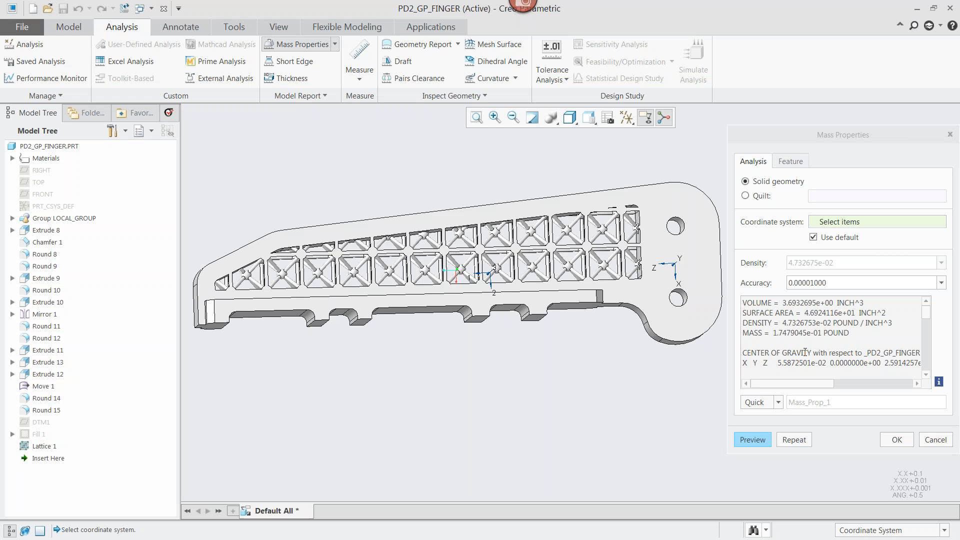
click(895, 442)
- Prepare the finger for 3D printing on a new tray and auto-position it there
scroll(645, 376, up, 3)
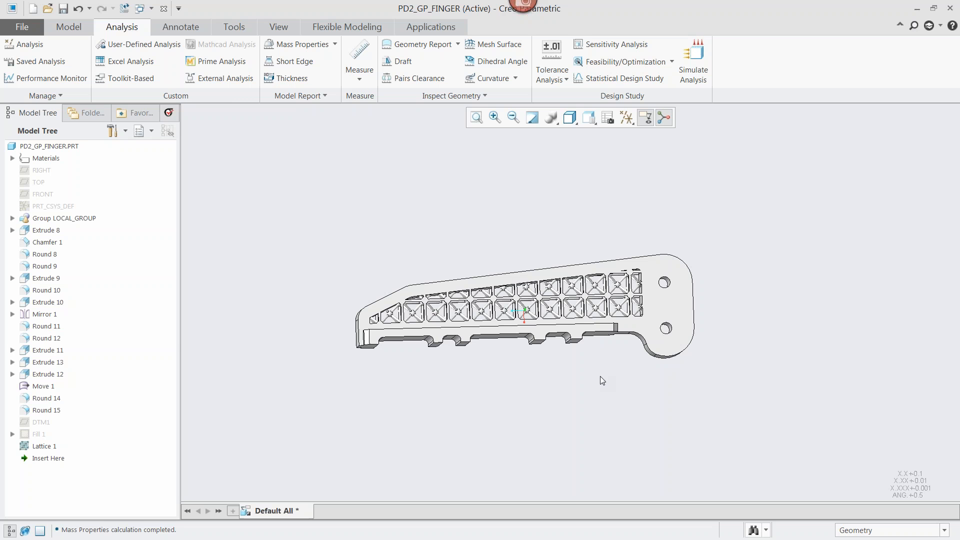
click(22, 27)
mouse_move(44, 138)
click(160, 141)
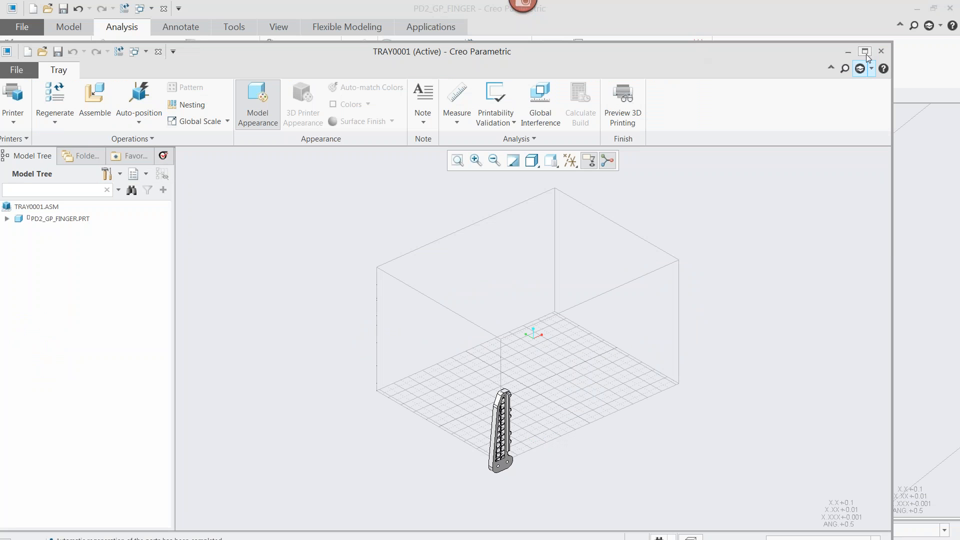
click(866, 51)
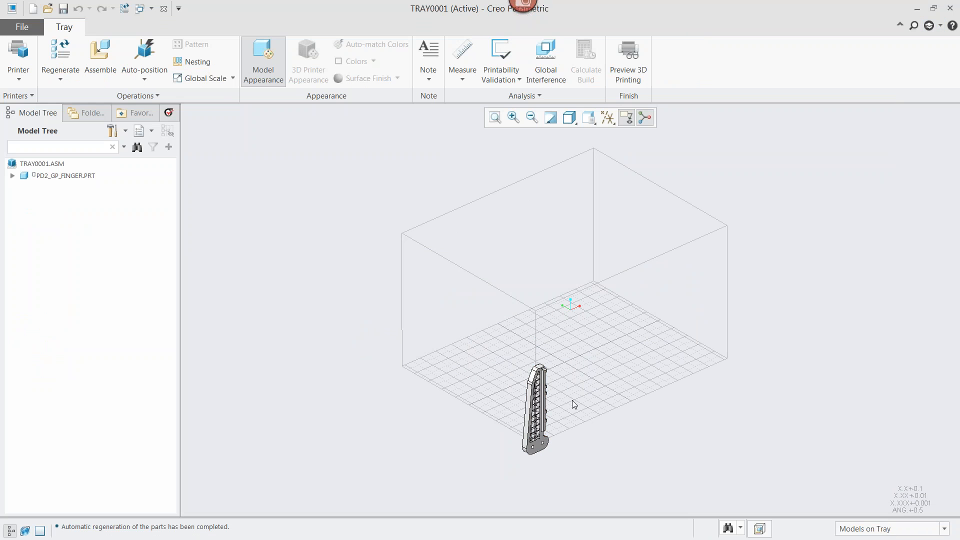
click(146, 56)
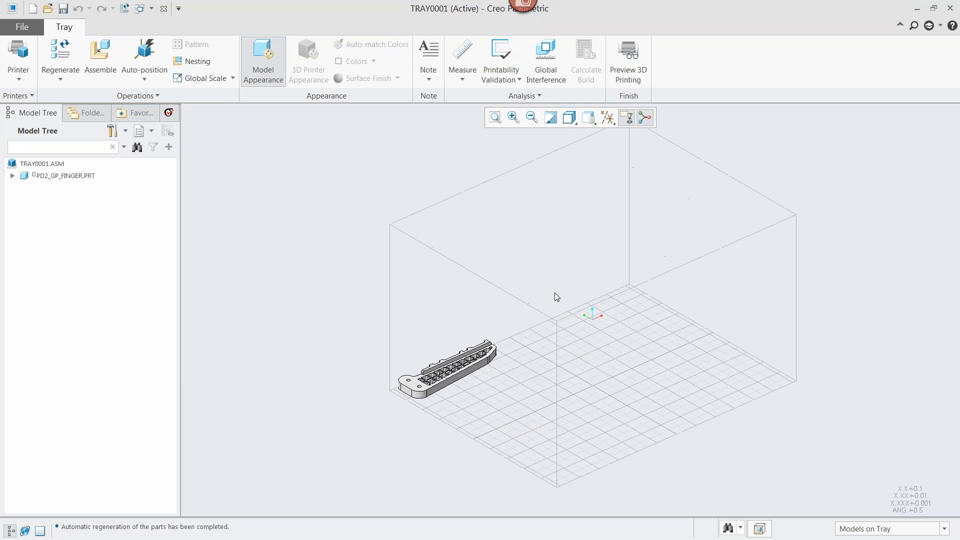
- Review the list of available 3D printers and their build dimensions, keeping PTC Generic as the active printer
click(20, 79)
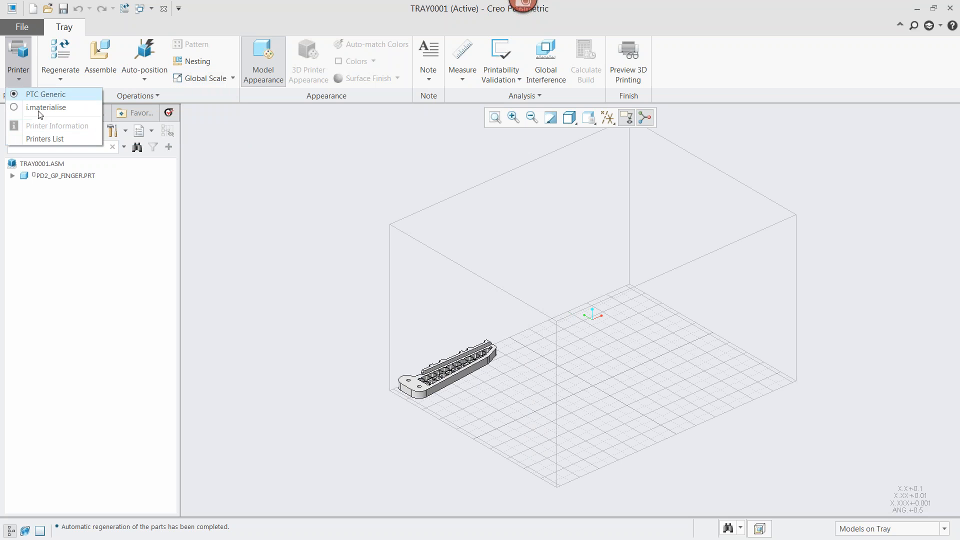
click(38, 139)
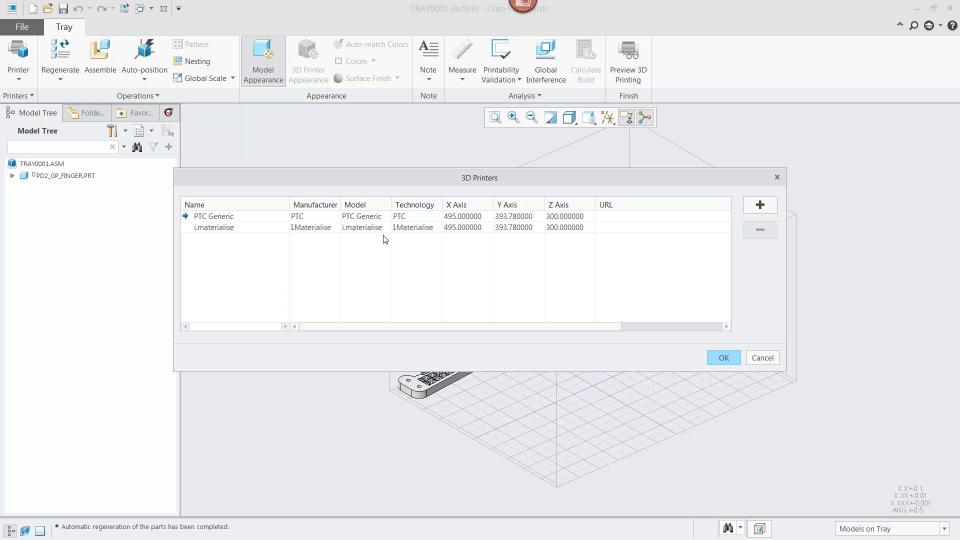
click(723, 358)
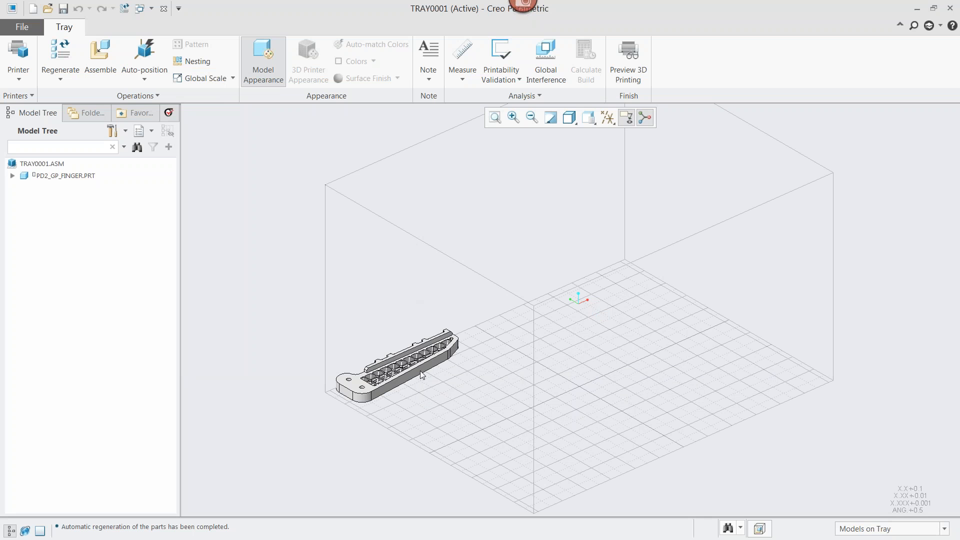
- Run the thin wall verification on the finger with a 0.70 minimum wall thickness and 0.07 tolerance, and close the measurement
click(499, 51)
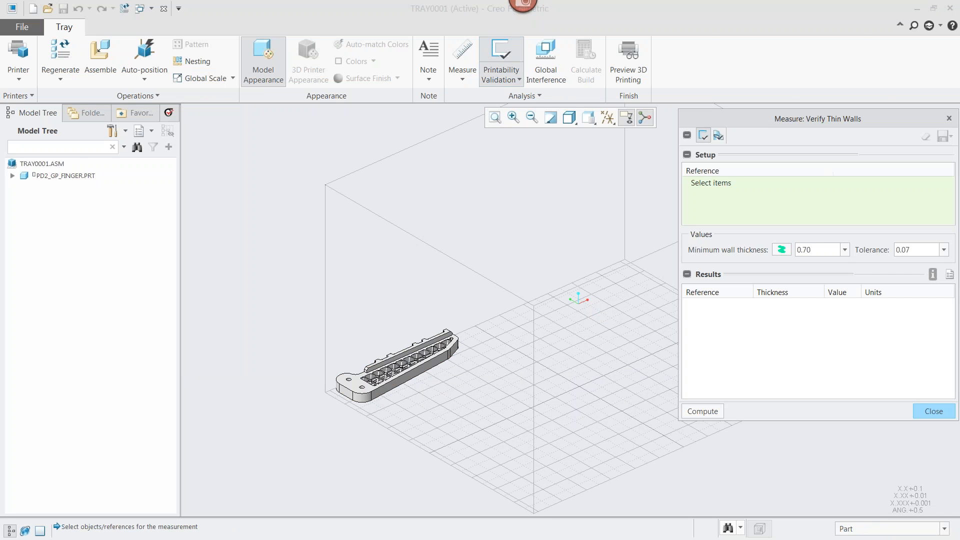
click(352, 391)
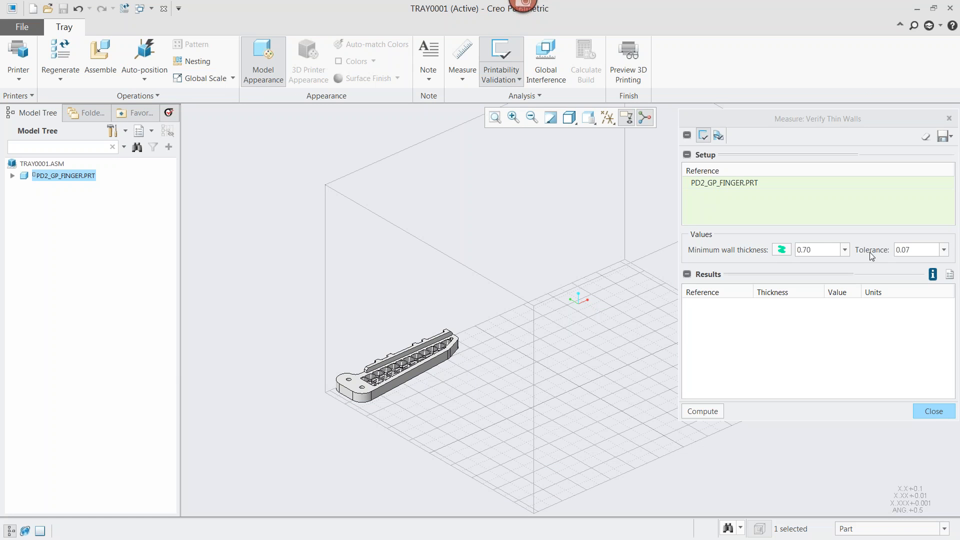
click(715, 415)
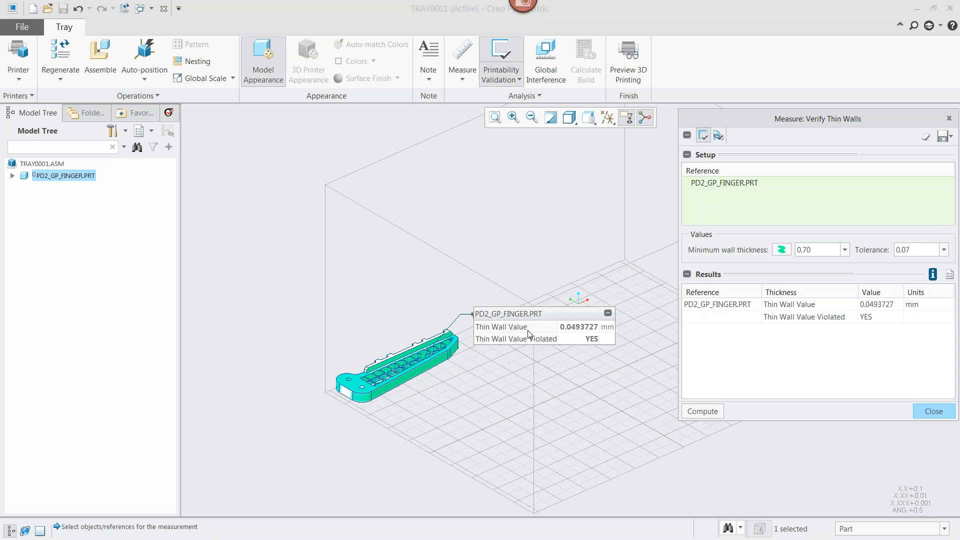
scroll(528, 350, down, 1)
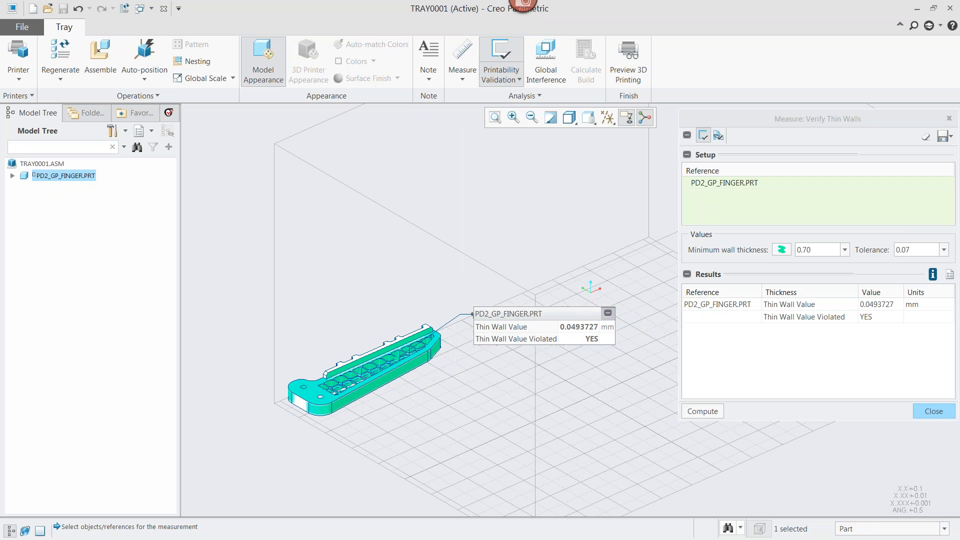
click(608, 313)
click(931, 410)
scroll(493, 256, up, 1)
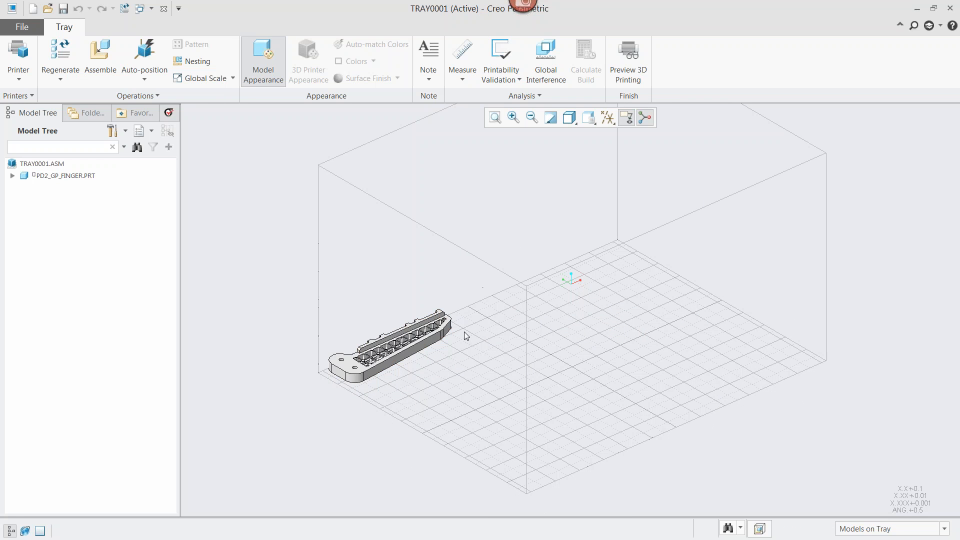
- Preview the 3D print of the finger with clipping and support material displayed, shift the clipping plane, and return to the tray
click(625, 60)
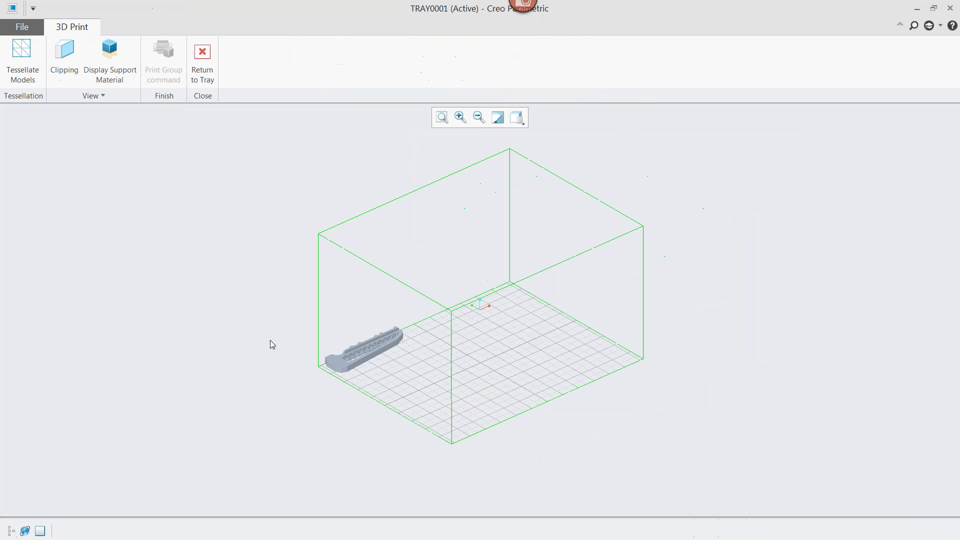
scroll(326, 361, down, 4)
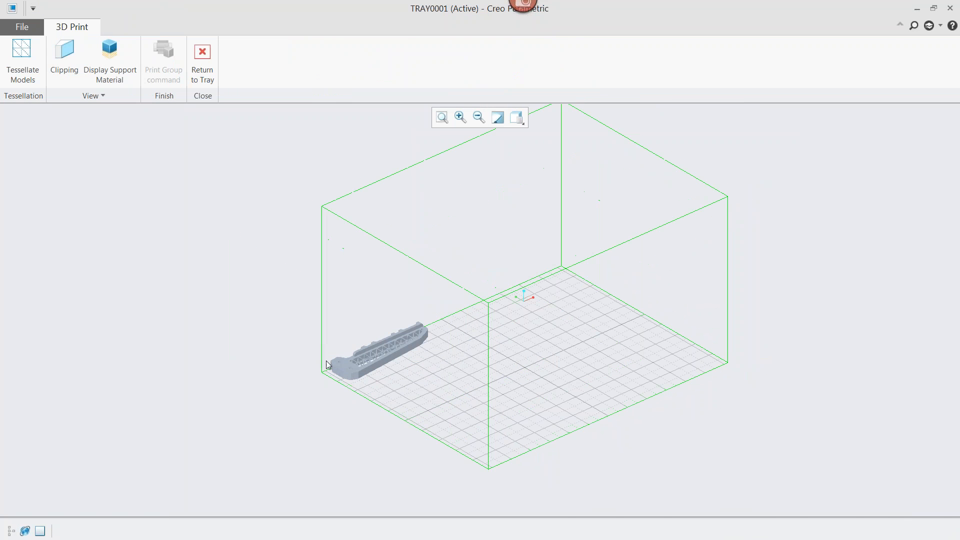
click(63, 61)
drag(453, 291, 460, 246)
click(110, 60)
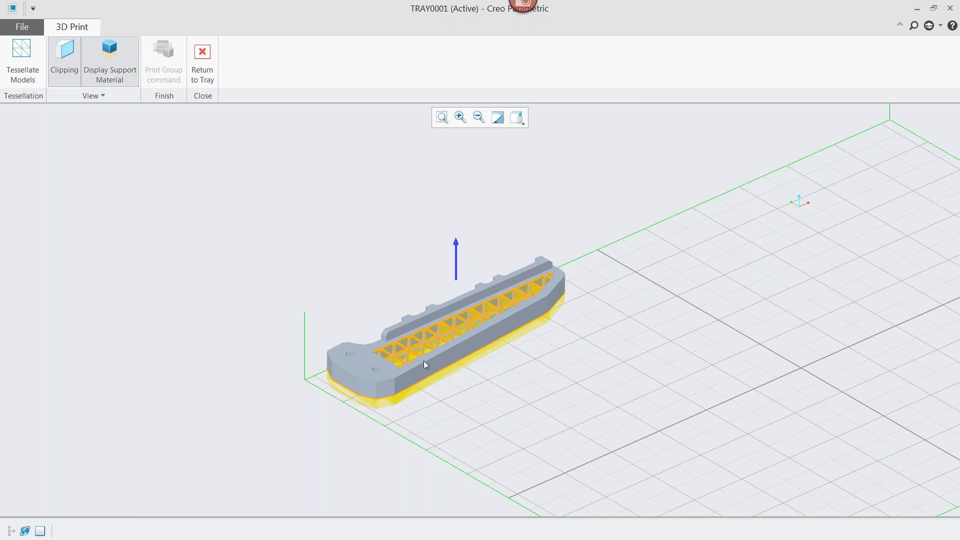
drag(455, 244, 456, 224)
click(198, 54)
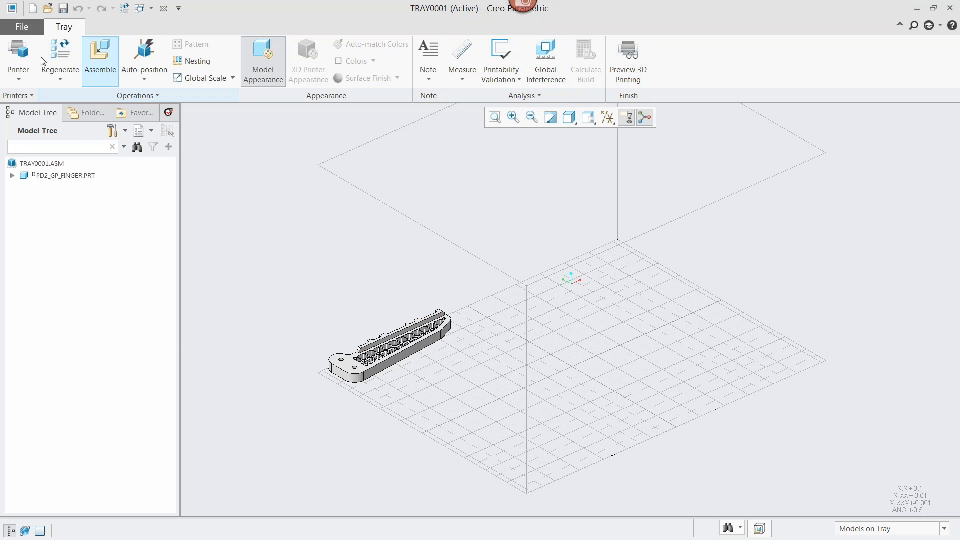
click(22, 27)
mouse_move(33, 125)
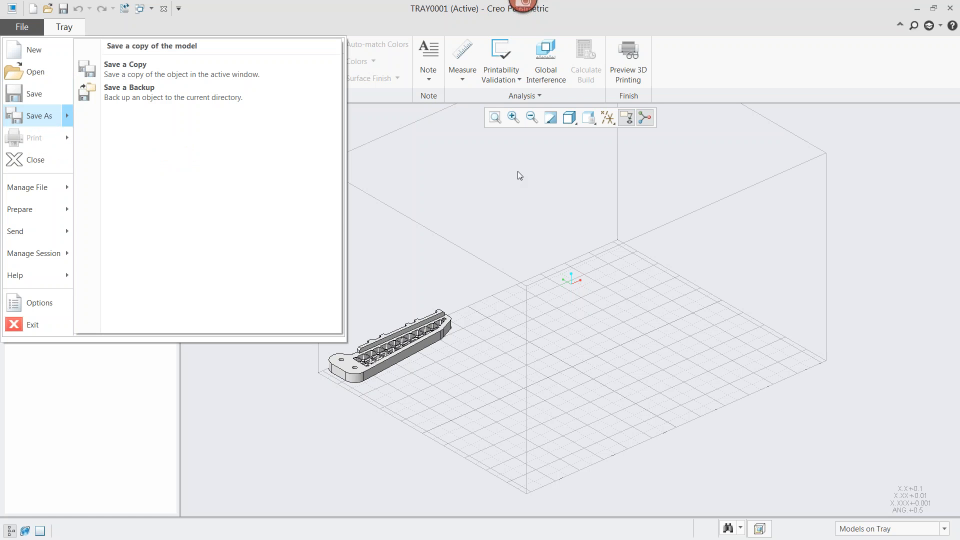
click(519, 227)
scroll(520, 229, up, 3)
scroll(469, 236, down, 2)
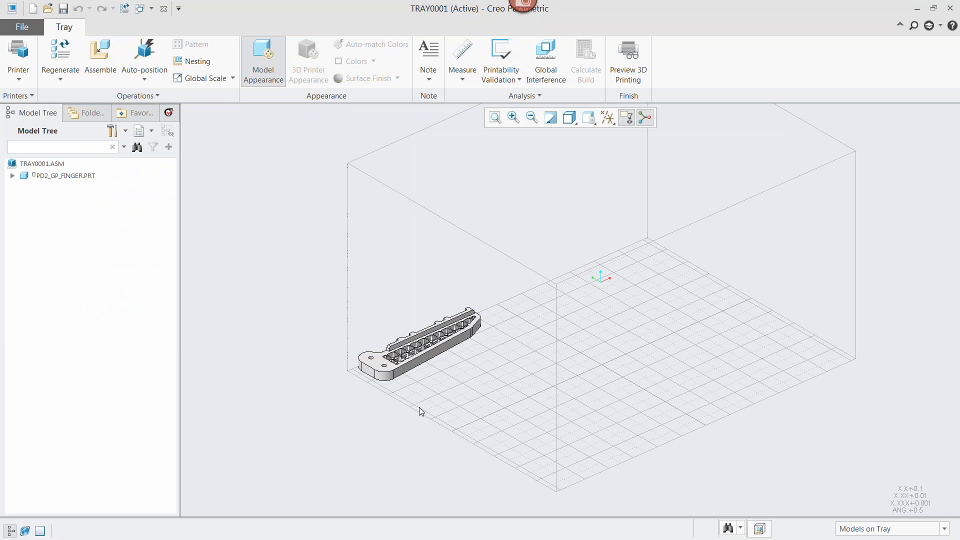
click(32, 28)
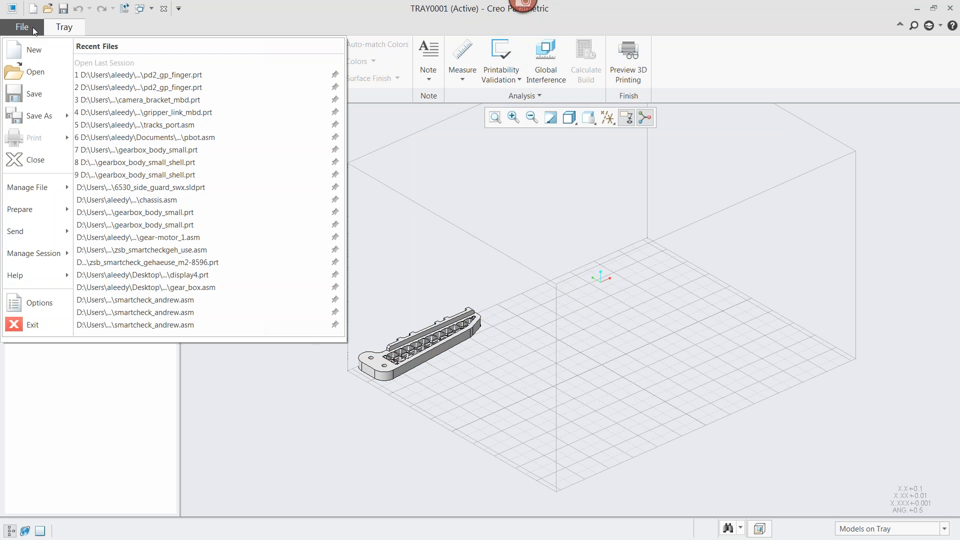
click(31, 325)
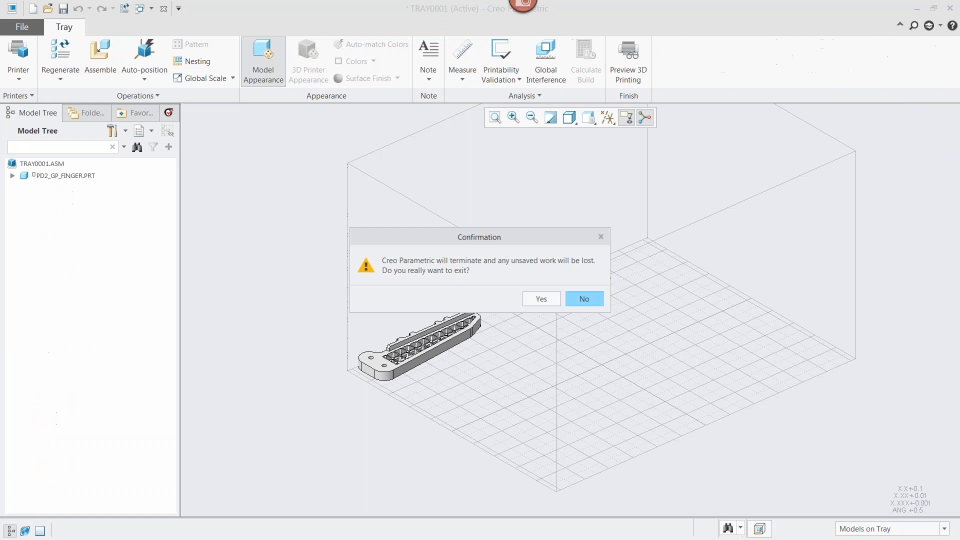
click(585, 299)
scroll(523, 275, up, 2)
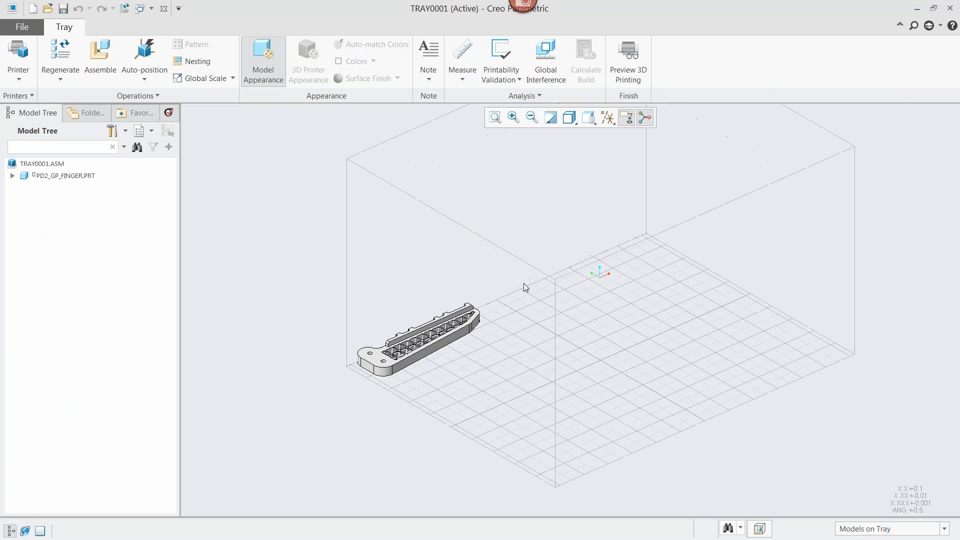